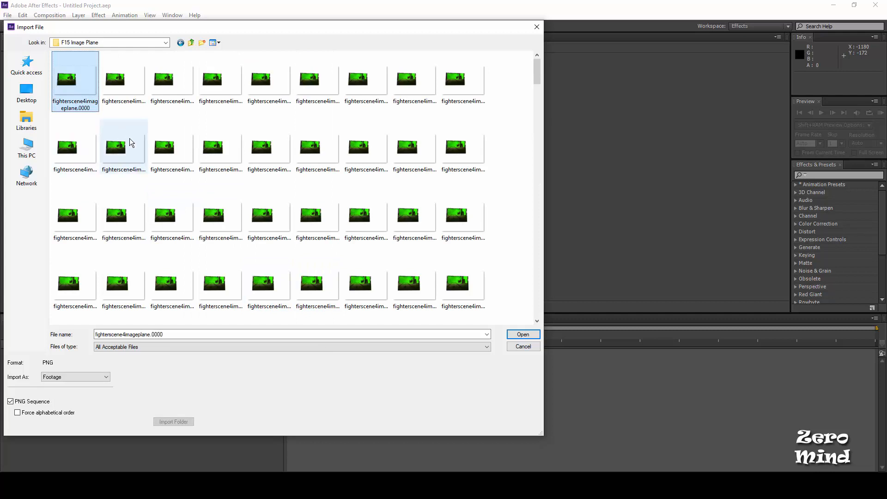
Import the fighterscene4imageplane PNG sequence and create a composition from it.
click(523, 334)
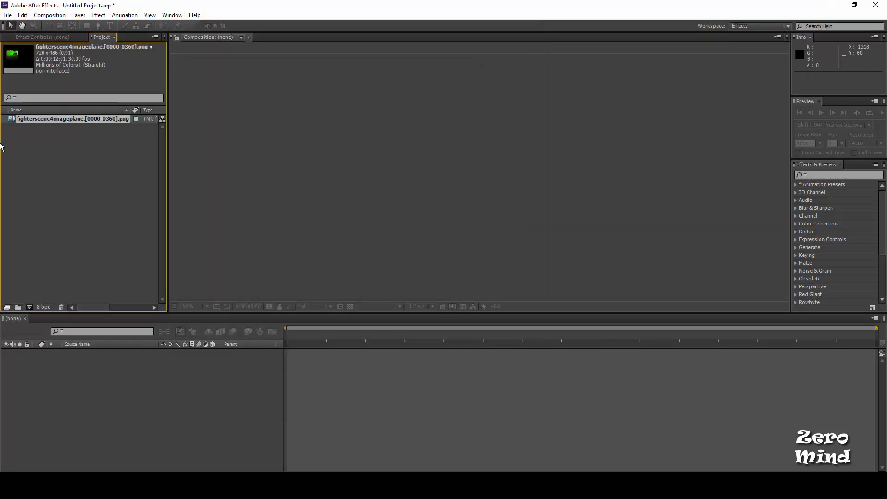
drag(15, 121, 29, 308)
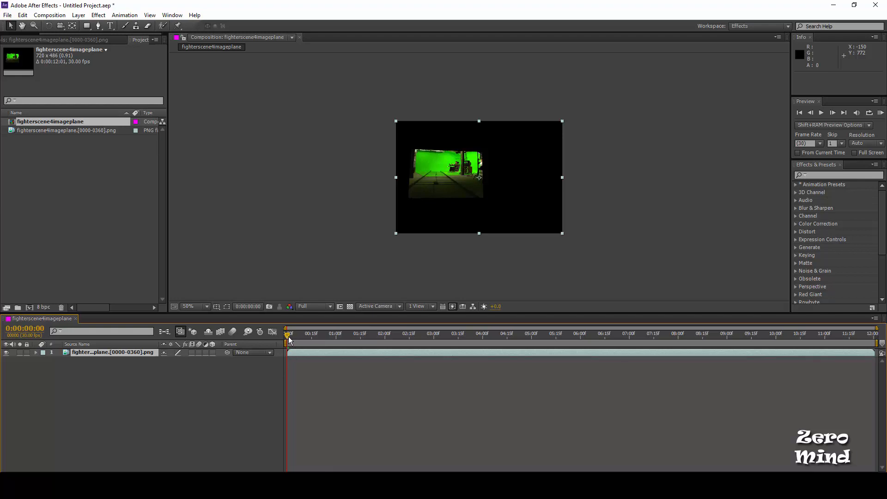
Apply Keylight (1.2) to the footage layer at 0:00:02:09 and sample the green backdrop beside the actor as its Screen Colour.
drag(288, 338, 498, 339)
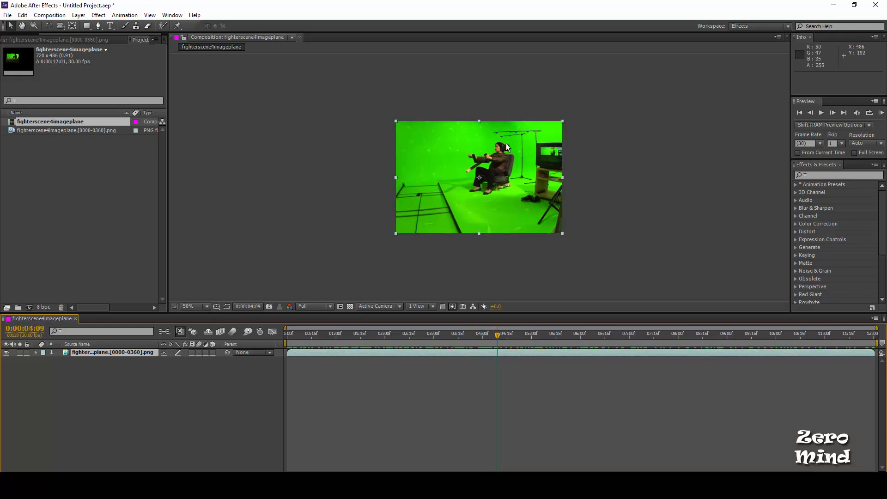
drag(676, 206, 636, 201)
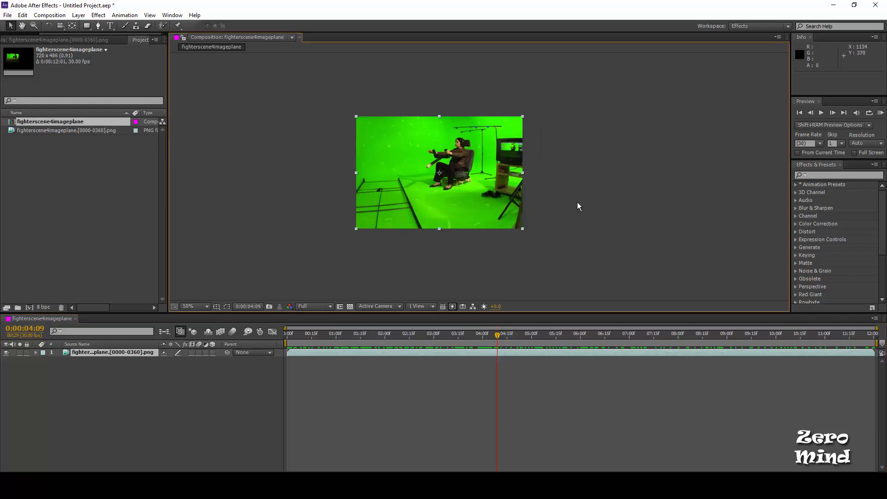
key(period)
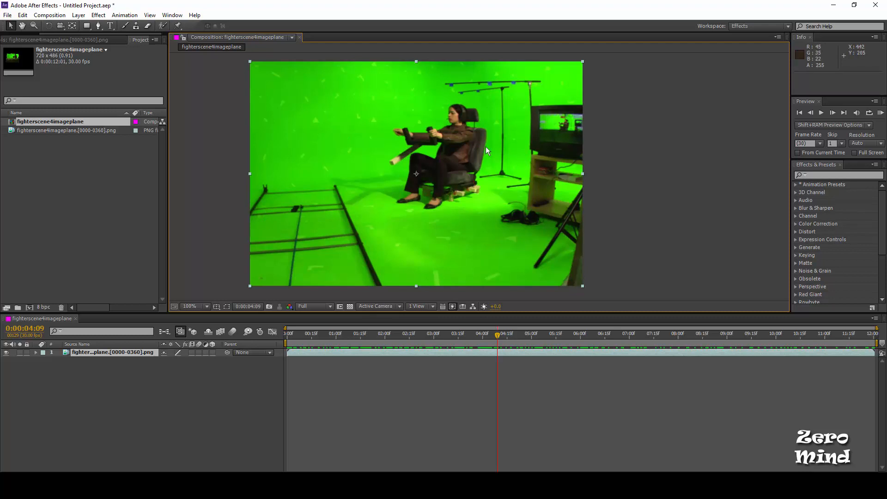
click(232, 416)
key(Home)
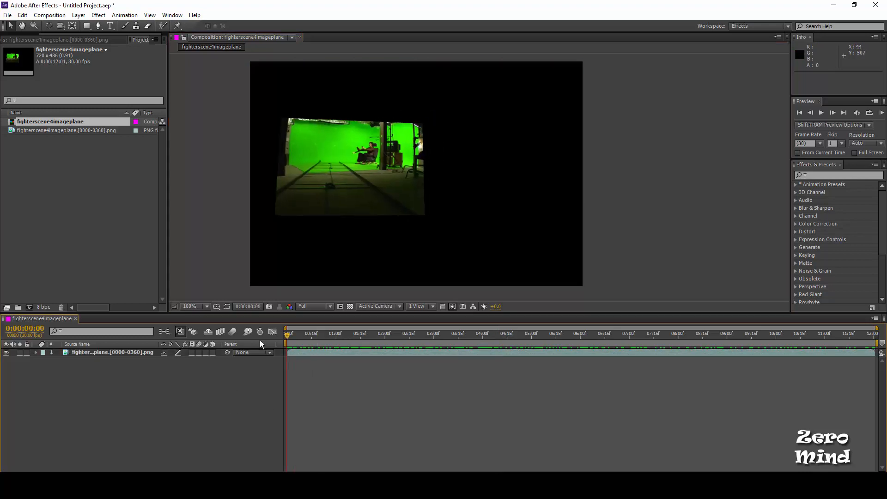
drag(287, 334, 401, 334)
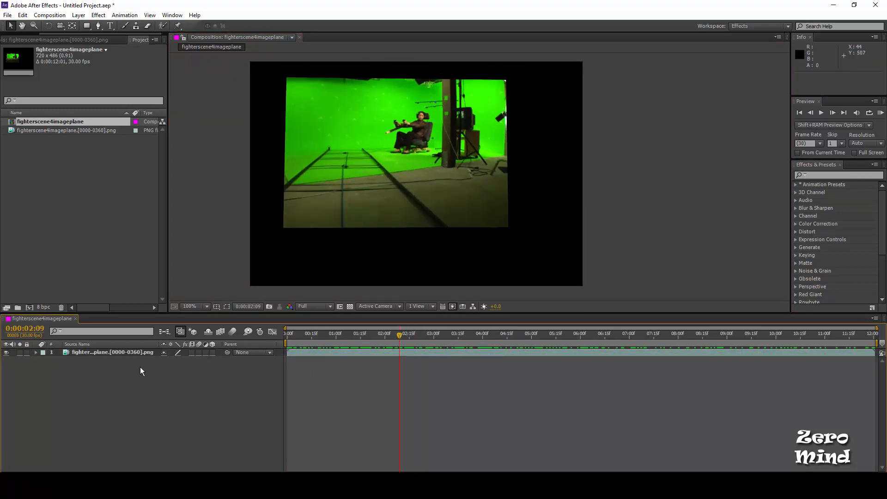
click(134, 353)
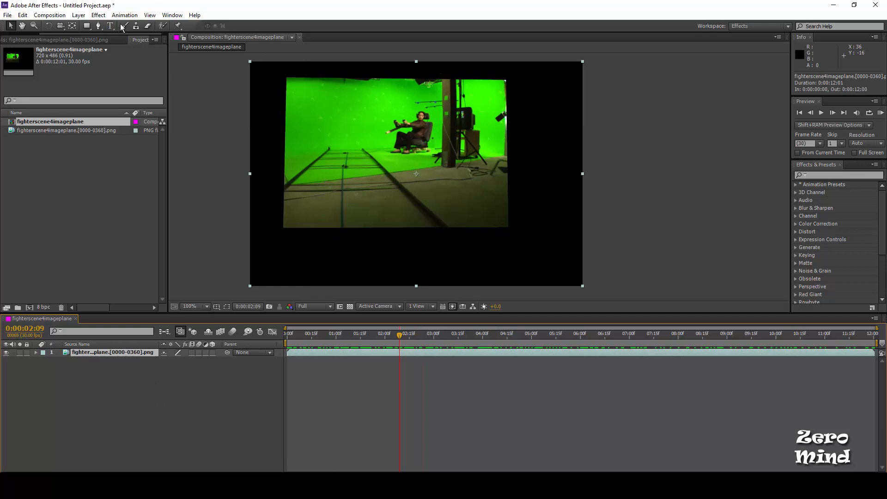
click(98, 14)
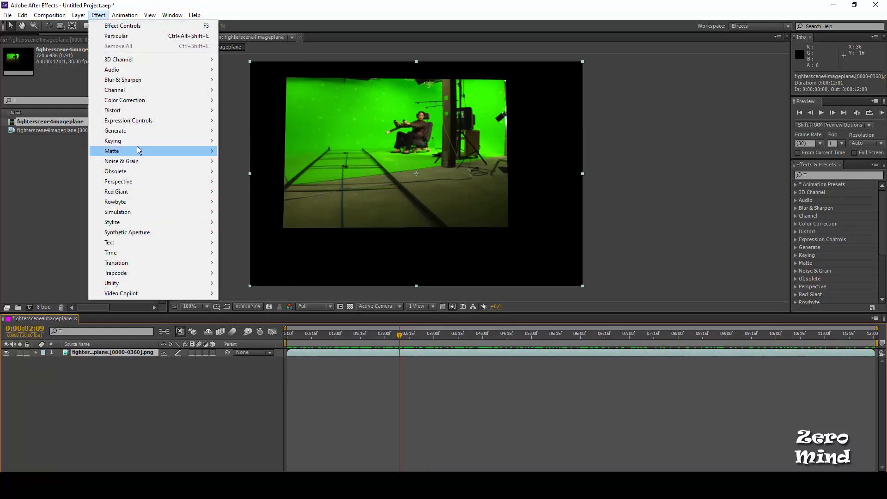
mouse_move(134, 140)
click(258, 213)
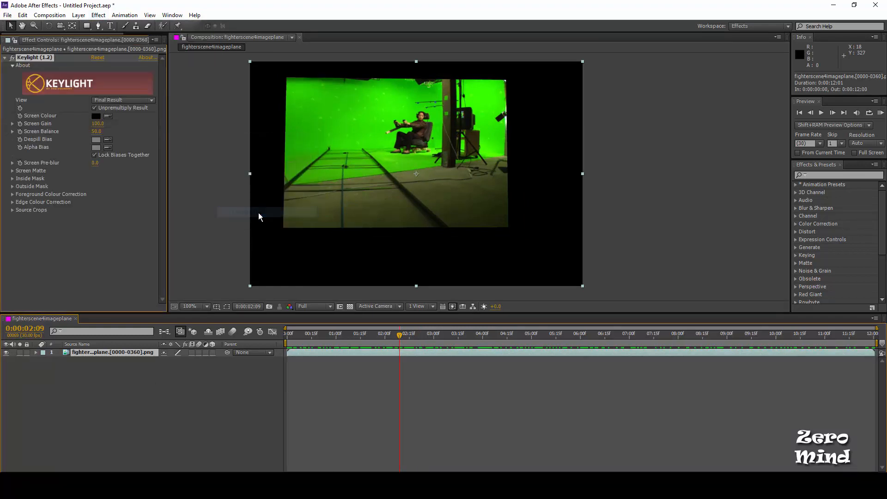
click(108, 116)
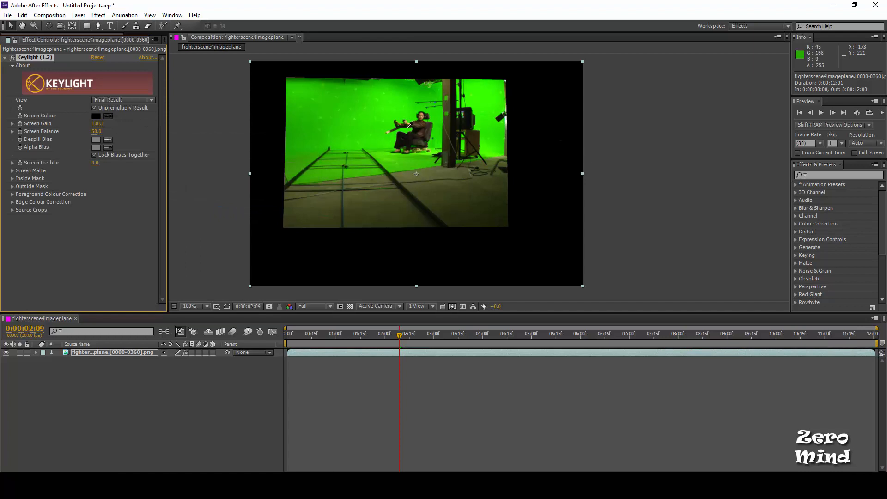
click(394, 127)
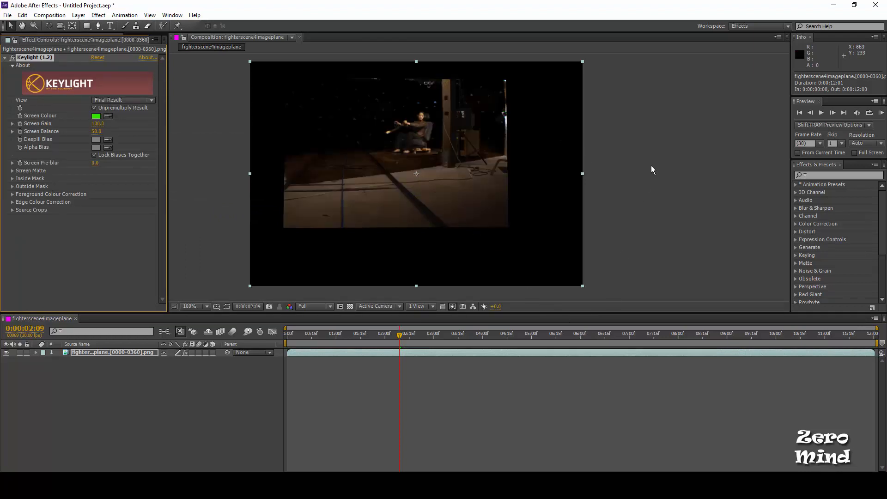
Inspect the keyed result around the actor, switch the Keylight effect off, and return to the first frame.
scroll(577, 189, up, 2)
drag(489, 219, 531, 351)
drag(403, 121, 541, 257)
scroll(467, 205, down, 1)
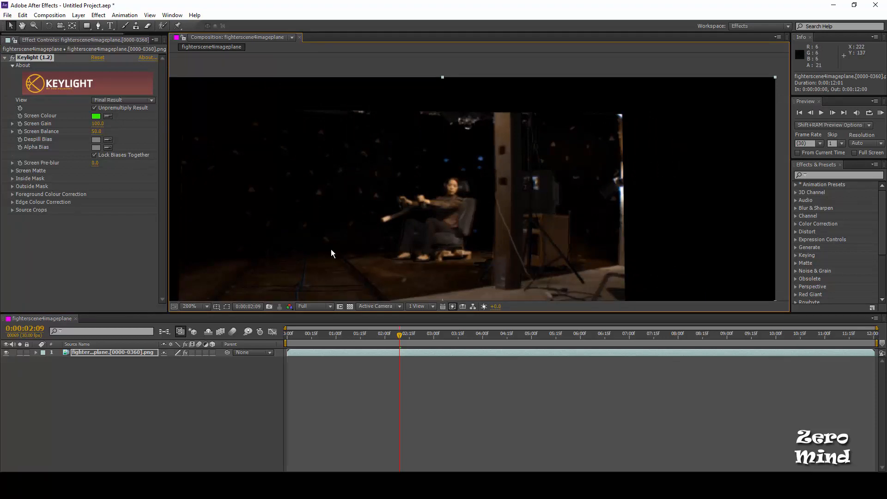
drag(331, 249, 289, 211)
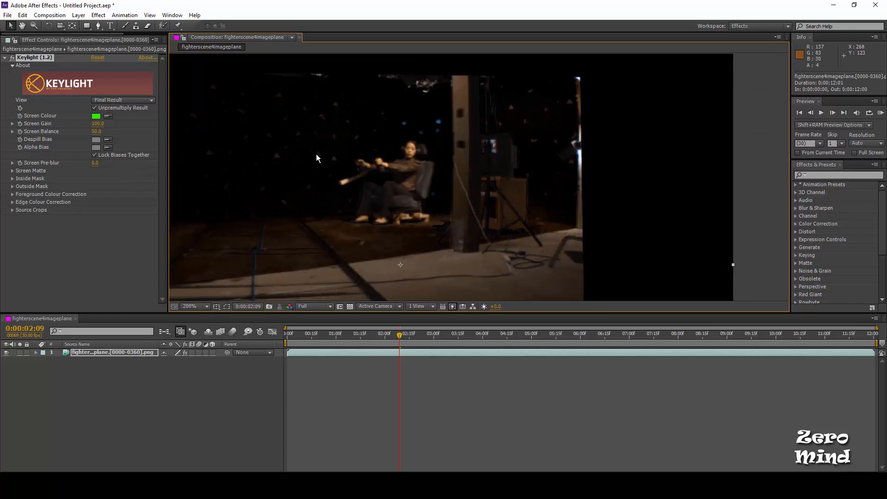
click(12, 60)
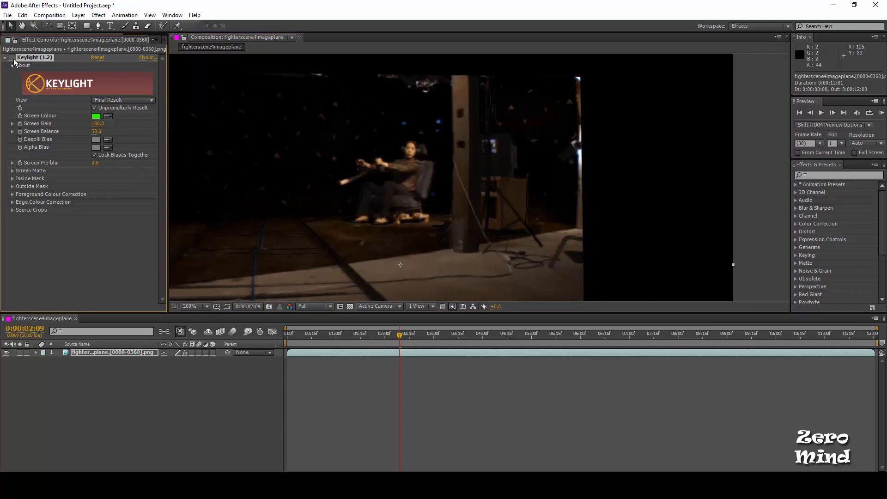
drag(324, 335, 245, 344)
Draw a closed 13-point Pen tool mask on the footage layer, loosely enclosing the seated actor and chair.
drag(383, 172, 436, 135)
scroll(436, 135, up, 3)
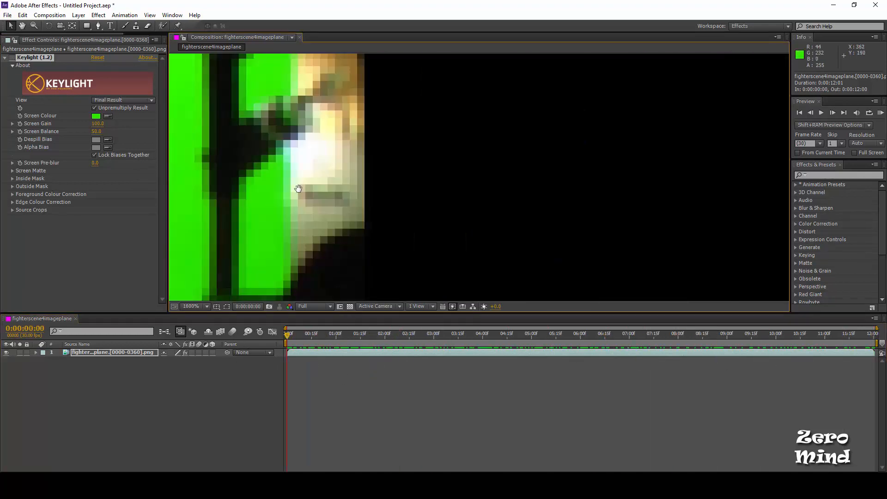
drag(185, 191, 537, 186)
scroll(536, 186, up, 1)
scroll(508, 186, down, 5)
scroll(442, 196, up, 4)
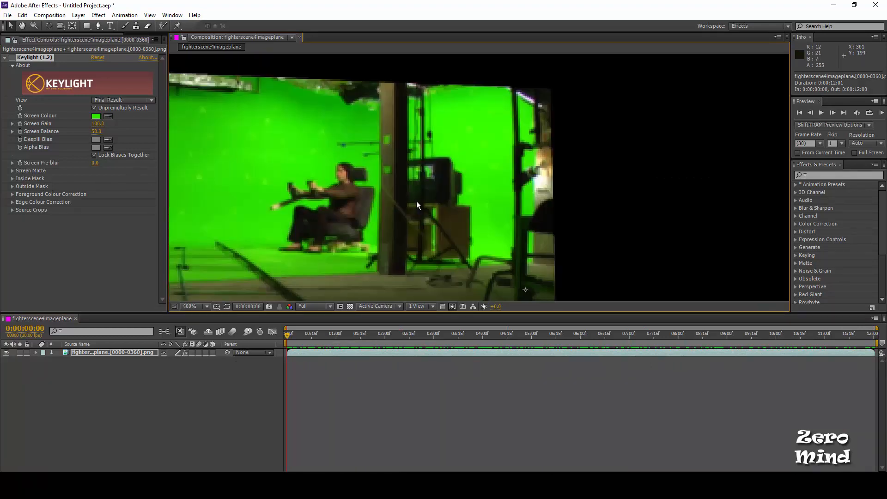
click(154, 413)
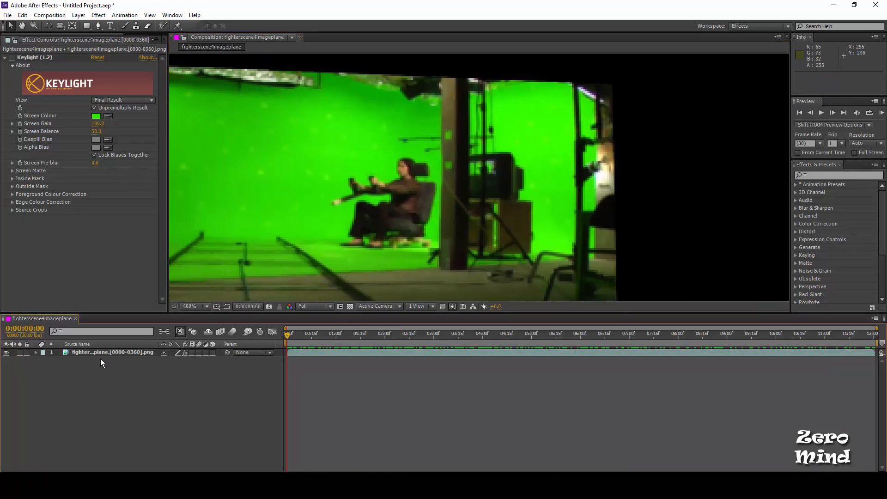
click(99, 354)
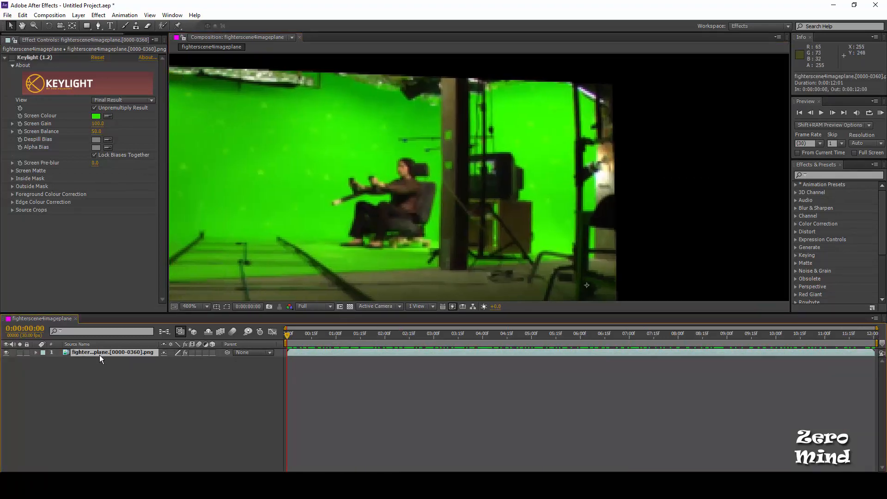
click(98, 27)
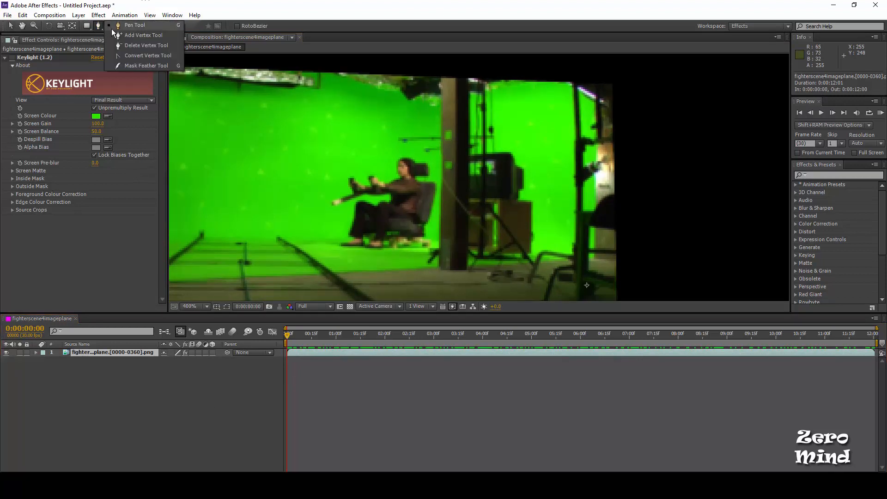
click(139, 26)
scroll(363, 226, up, 1)
drag(389, 240, 449, 186)
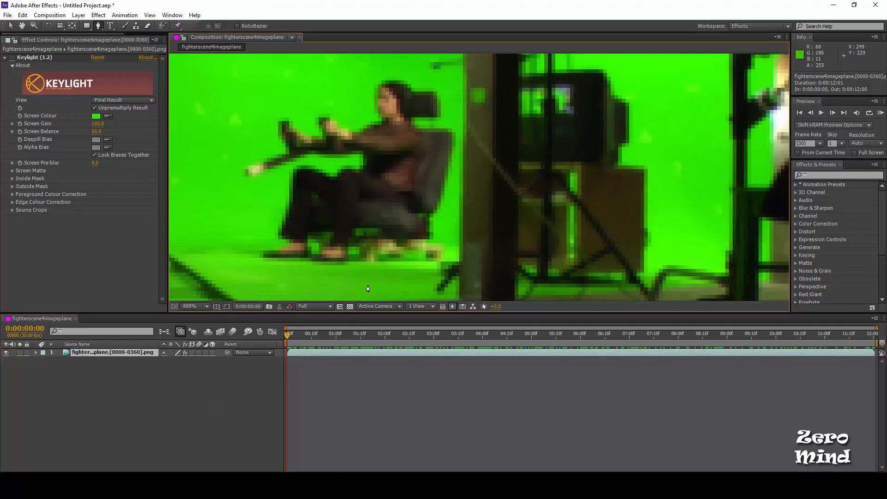
click(344, 276)
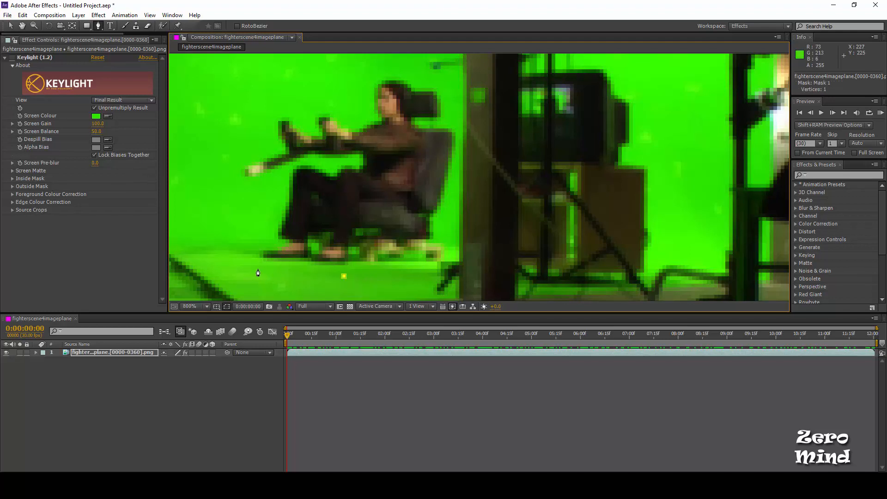
click(249, 269)
click(233, 210)
click(241, 156)
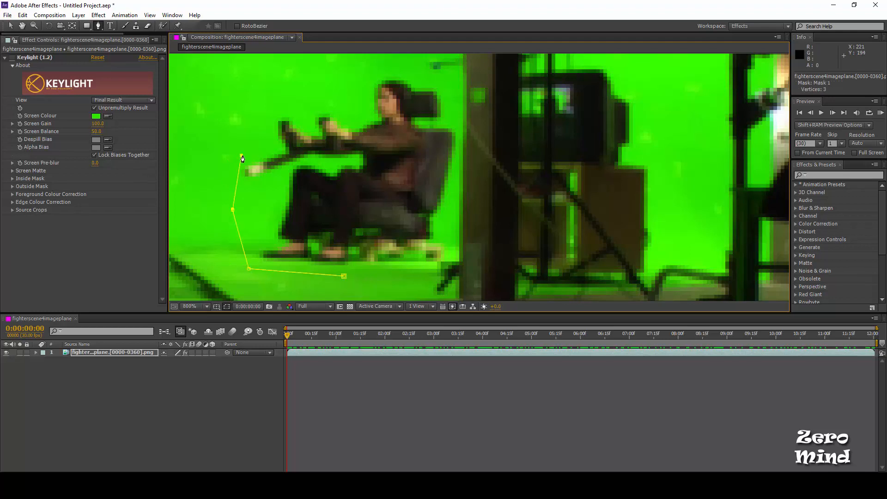
click(276, 103)
click(343, 109)
click(370, 81)
click(393, 73)
click(424, 79)
click(449, 87)
click(458, 124)
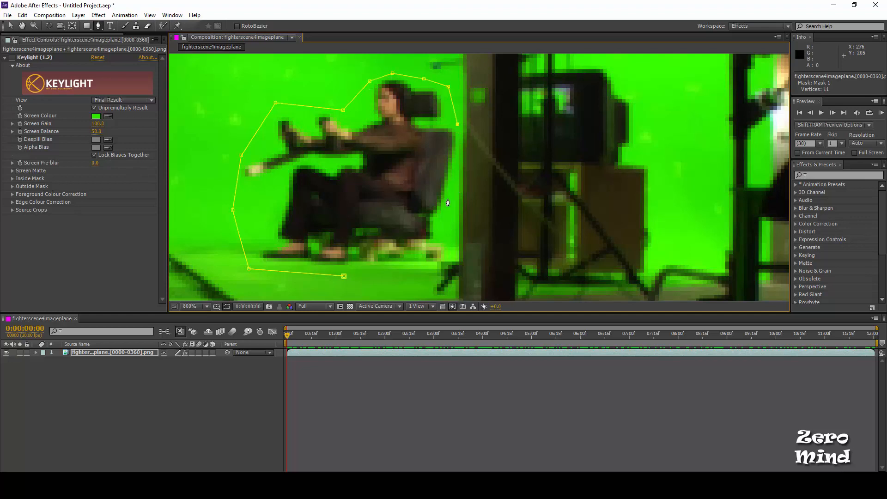
click(448, 198)
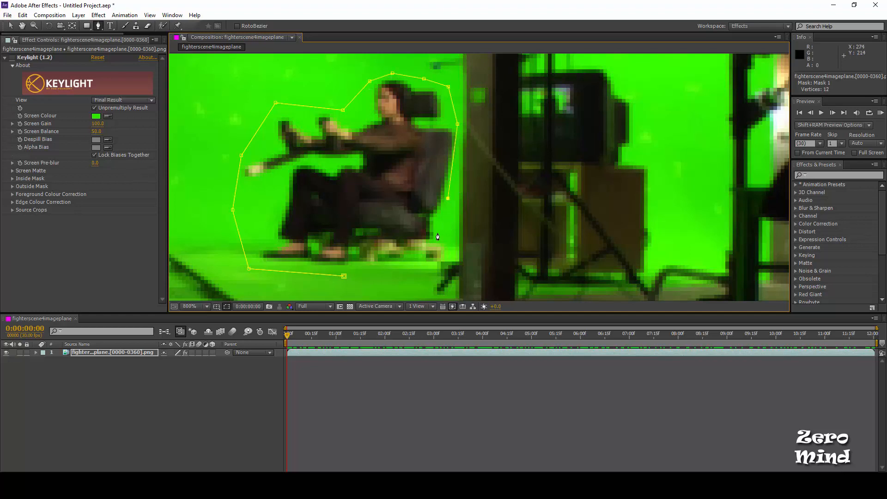
click(344, 277)
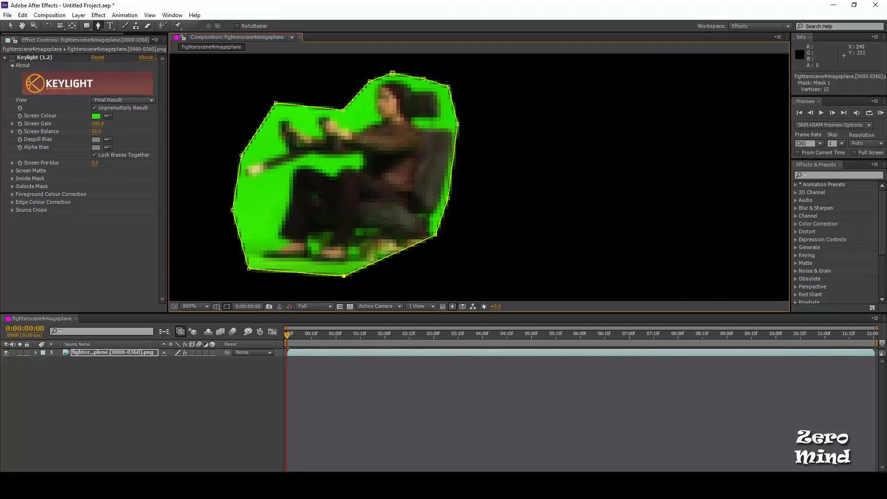
Switch to the Google Meet call in Chrome to admit the waiting participant, and return to After Effects.
click(215, 485)
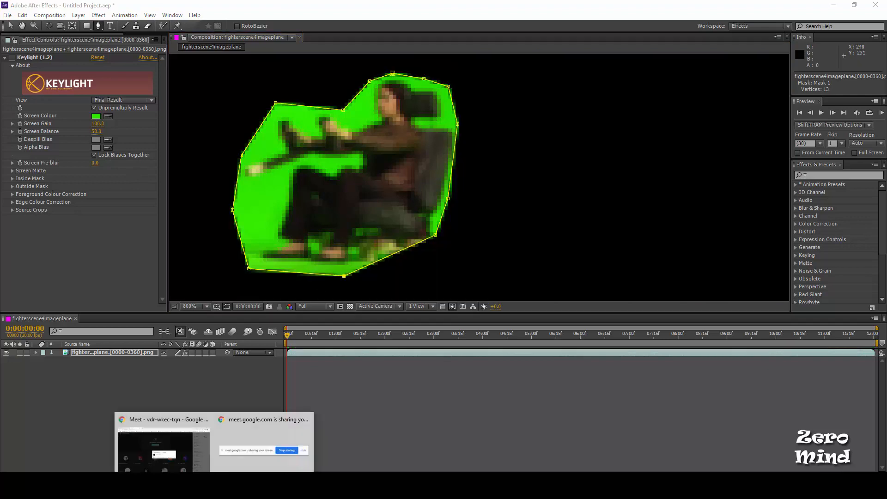
click(177, 424)
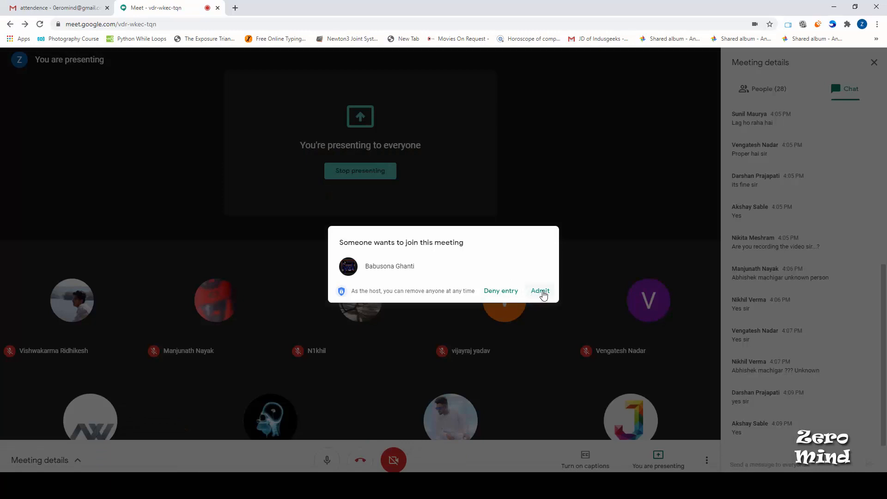
click(541, 291)
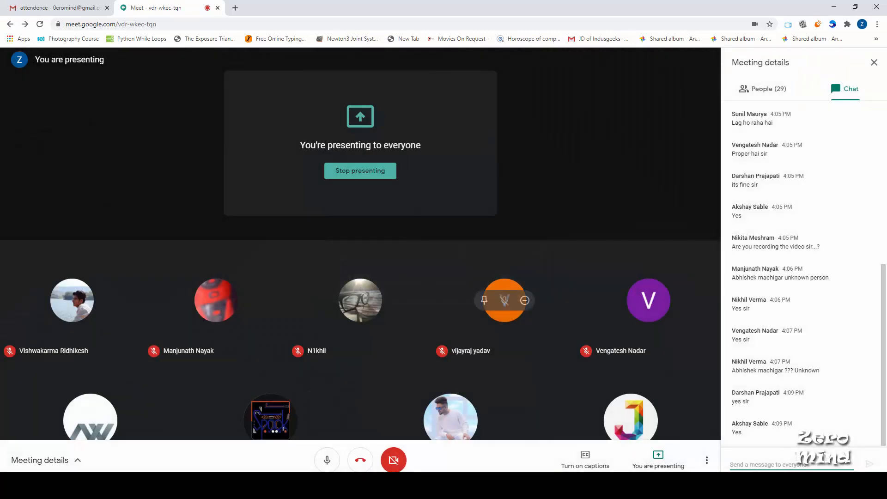
click(259, 485)
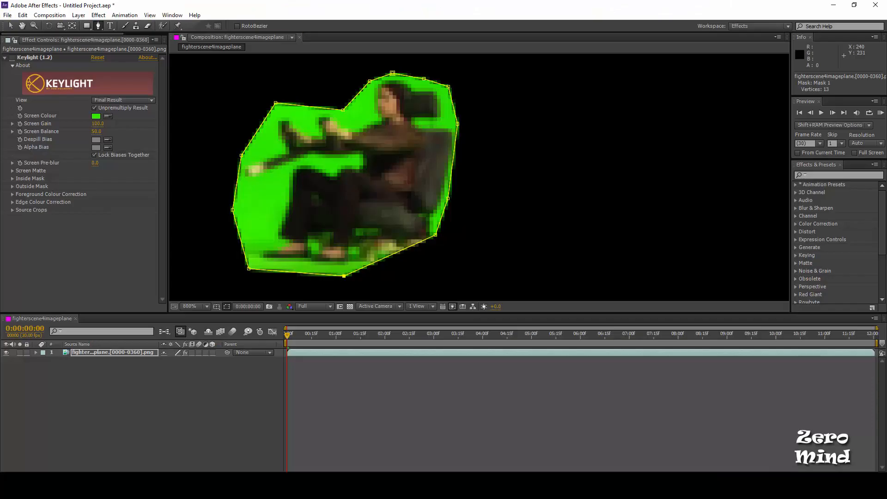
Move the mask's lowest vertex towards the chair's base, so the bottom edge fits the base more closely.
drag(471, 209, 479, 207)
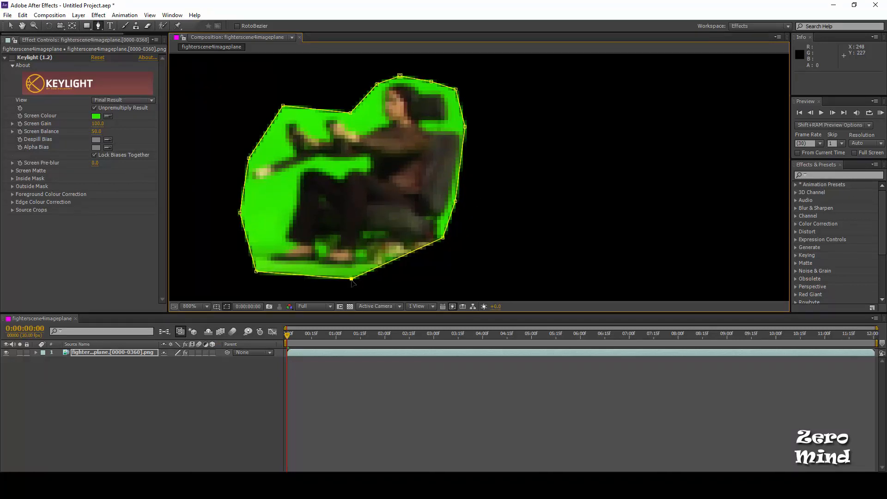
drag(352, 280, 368, 274)
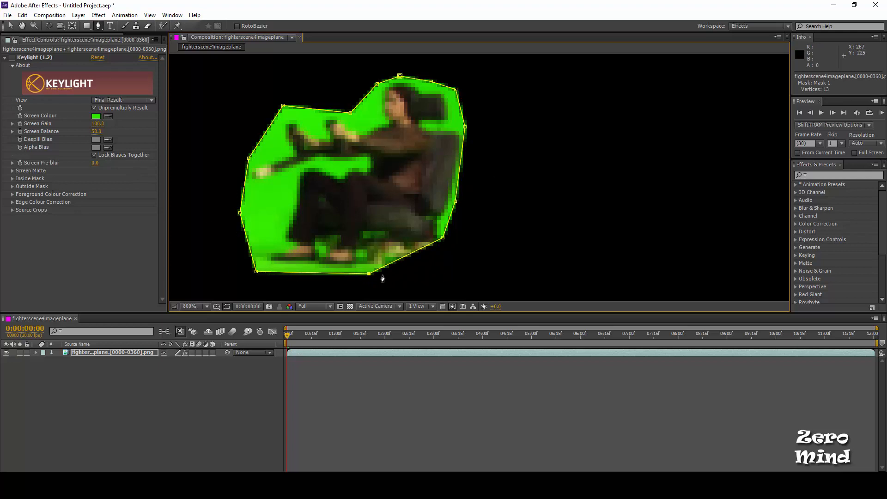
mouse_move(368, 274)
mouse_down()
mouse_move(445, 280)
mouse_move(403, 204)
mouse_move(384, 268)
mouse_move(402, 272)
mouse_move(373, 273)
mouse_up()
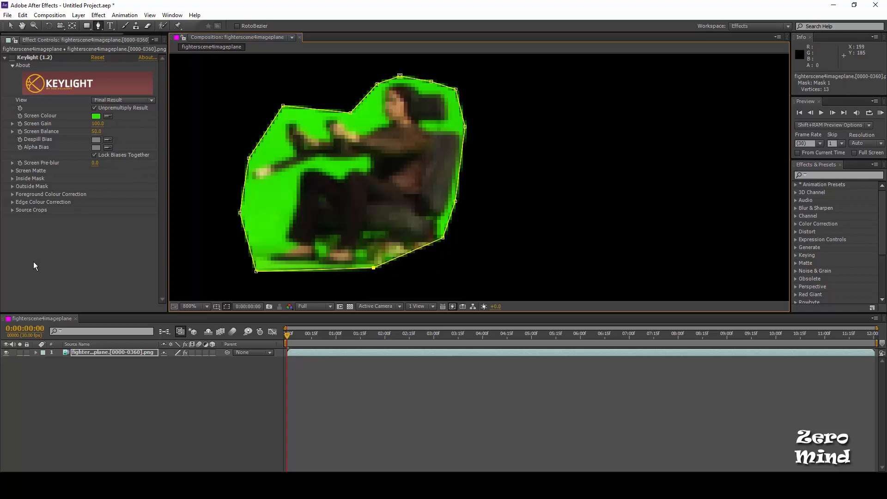
Deselect the footage layer, reduce the composition magnification to 400%, and show the project's footage and composition list.
click(81, 375)
key(comma)
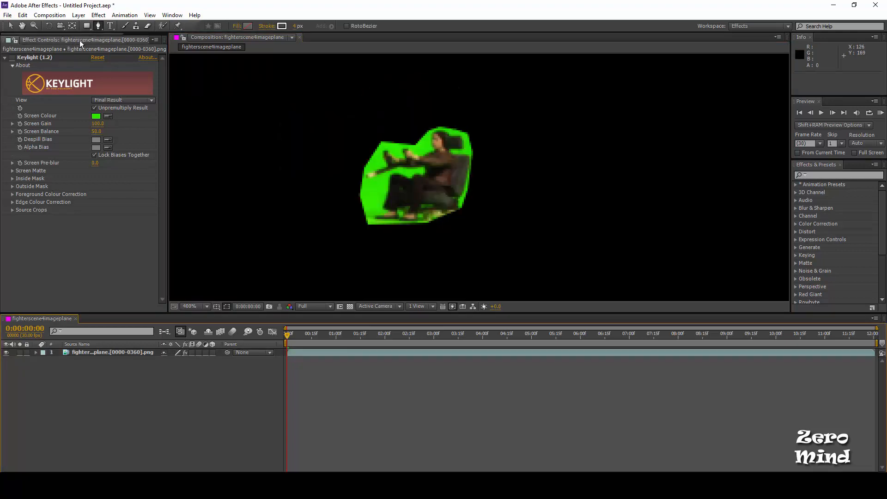
drag(89, 34, 138, 36)
click(133, 40)
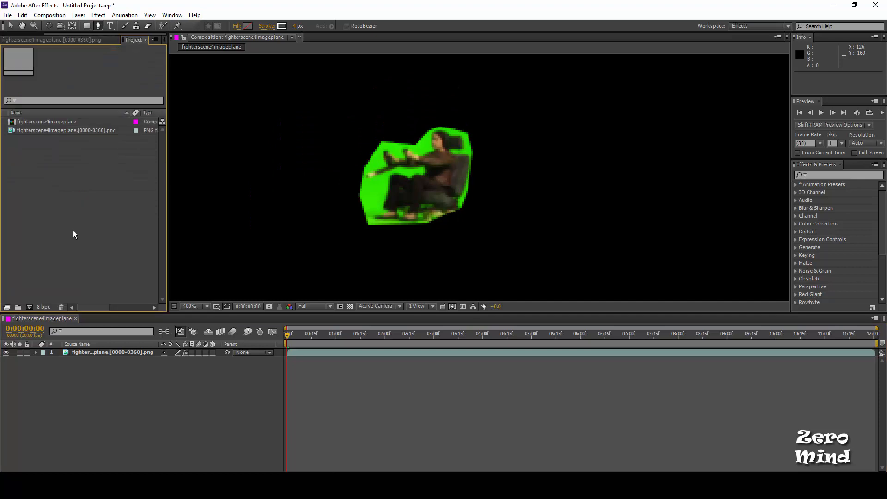
Import the fighterscene4planes PNG sequence from the F15 Fighter Jets folder into the project.
double_click(73, 230)
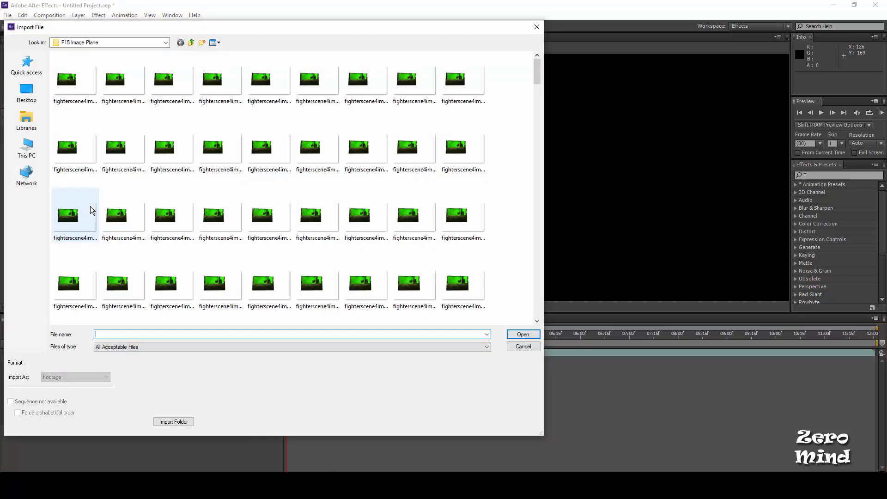
click(191, 43)
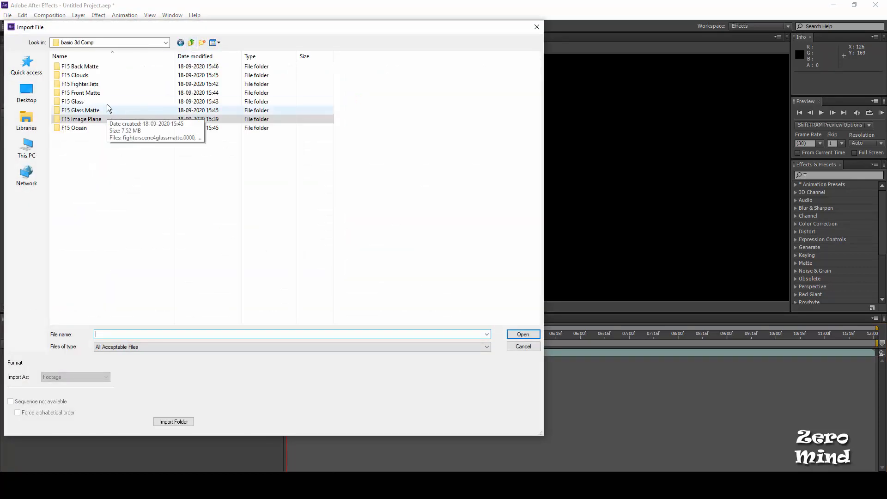
double_click(99, 83)
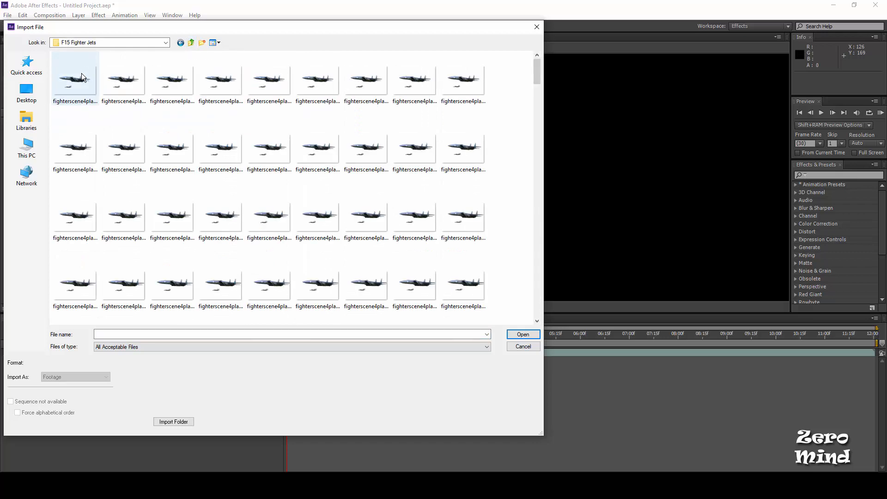
click(81, 73)
click(513, 334)
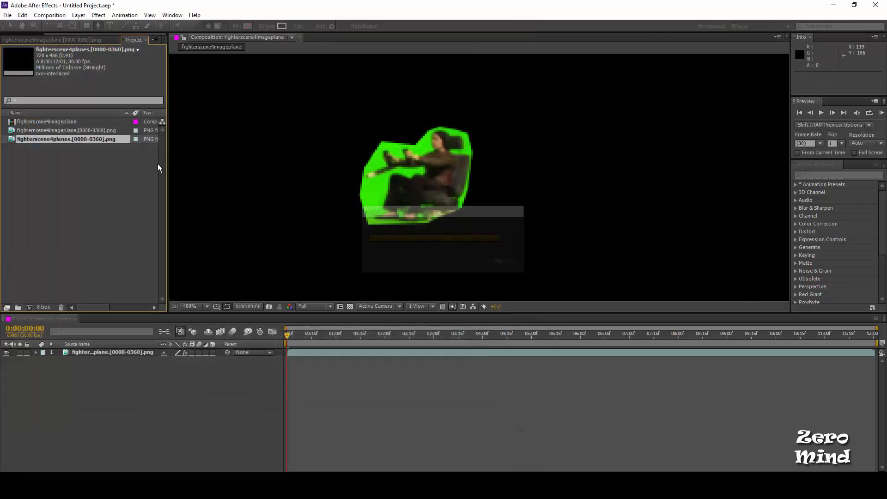
Add the fighterscene4planes sequence above the actor footage in the composition and hide its layer.
drag(63, 353, 73, 351)
click(201, 419)
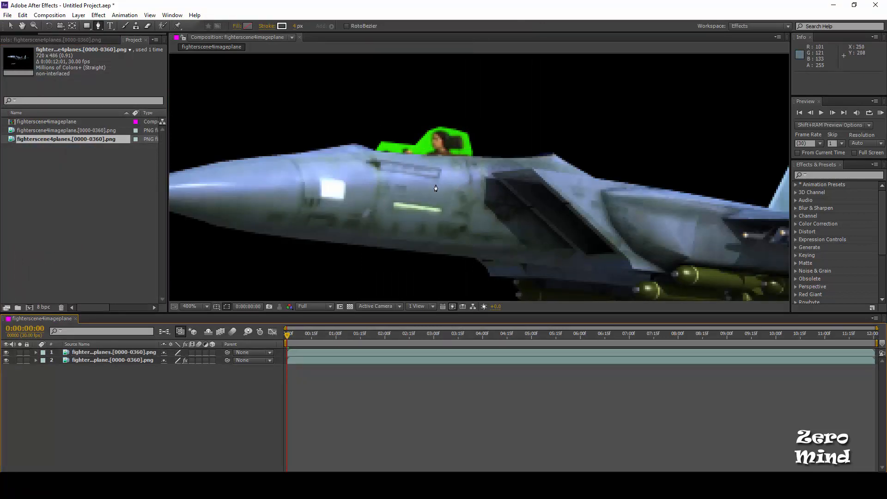
click(6, 352)
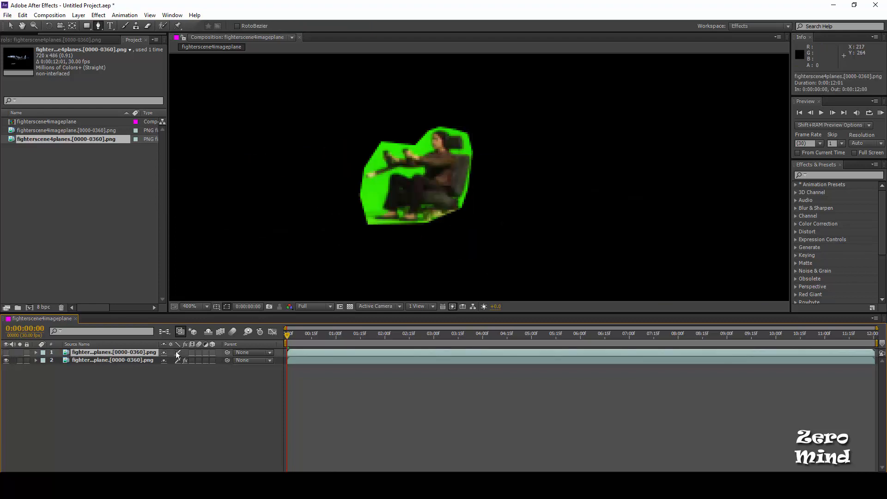
Move the actor mask's bottom vertex near the chair outwards so the lower edge covers the chair base.
click(138, 361)
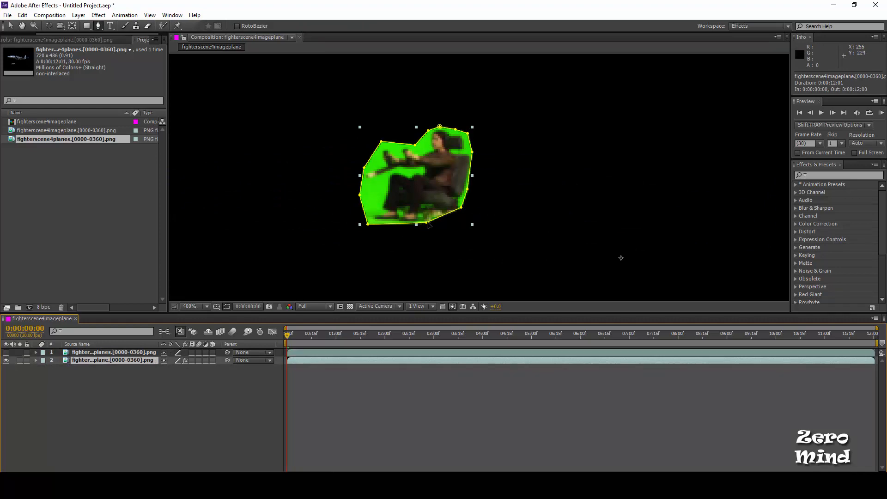
mouse_move(427, 223)
mouse_down()
mouse_move(432, 185)
mouse_move(429, 236)
mouse_move(441, 216)
mouse_move(443, 225)
mouse_up()
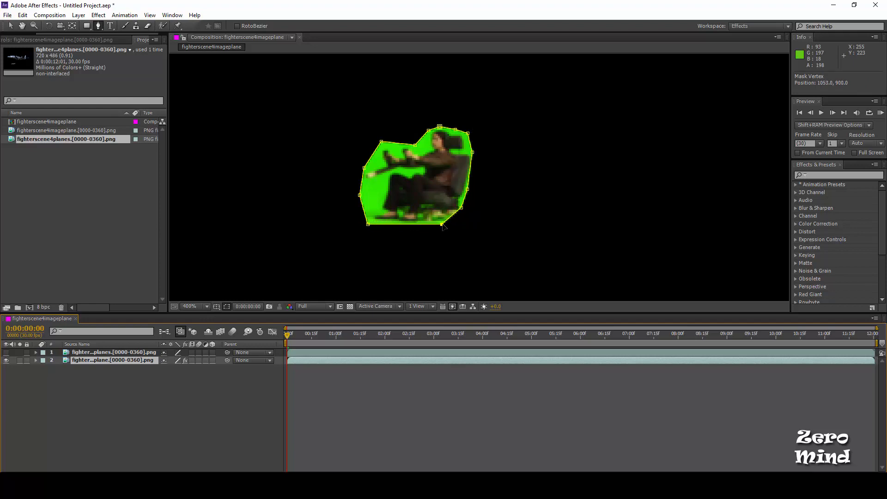
Delete the fighterscene4planes layer from the composition.
click(93, 351)
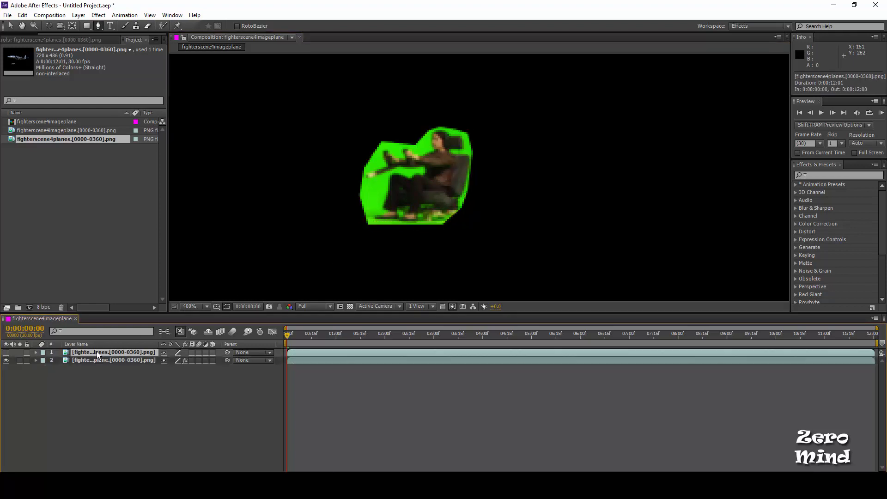
key(Delete)
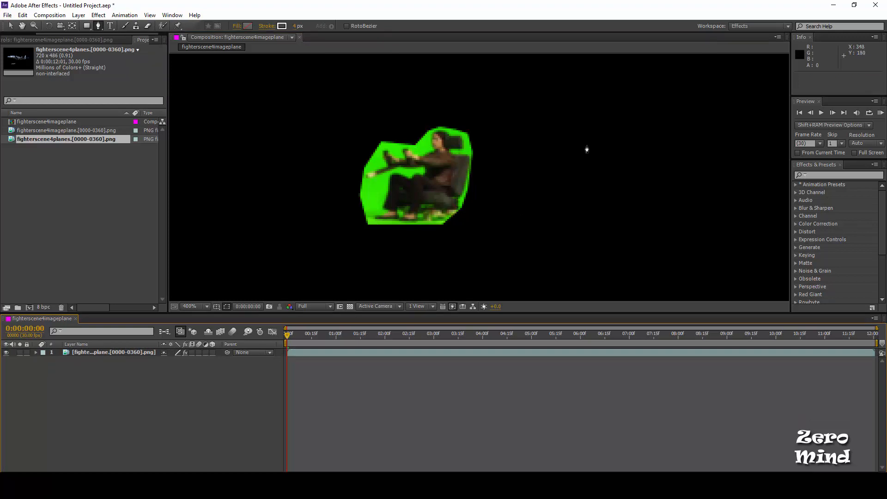
Turn the mask path display off and back on with the actor footage layer selected.
click(226, 306)
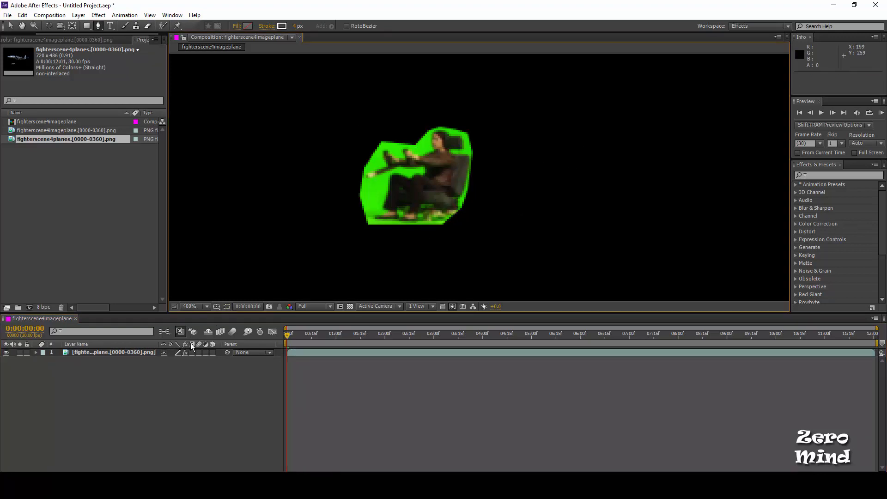
click(121, 352)
click(226, 309)
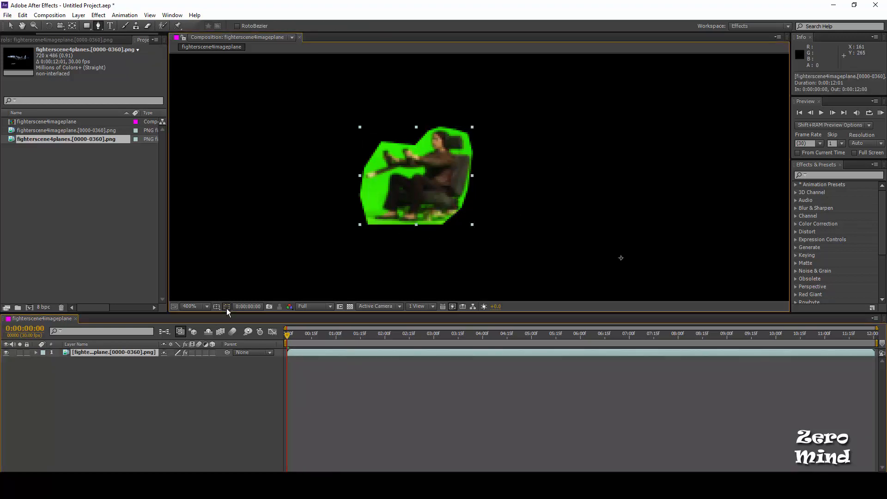
click(226, 307)
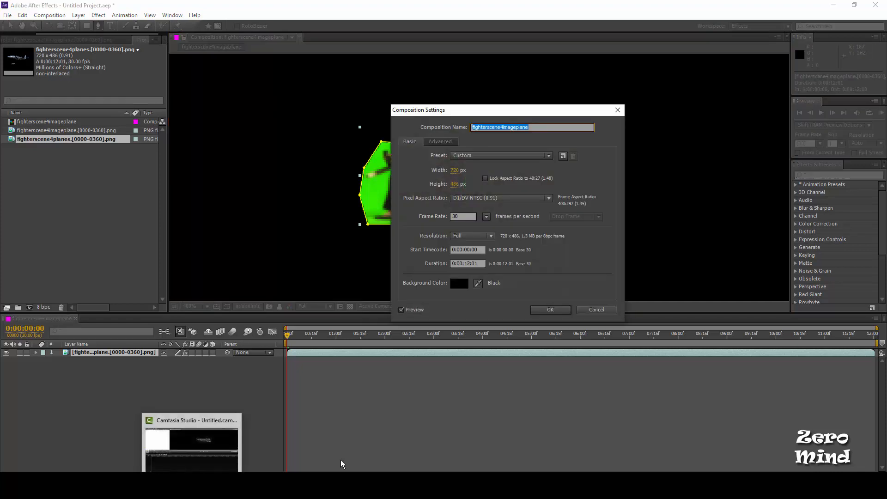
Set the composition's background colour to mid-grey, 7F7F7F.
click(458, 284)
click(431, 292)
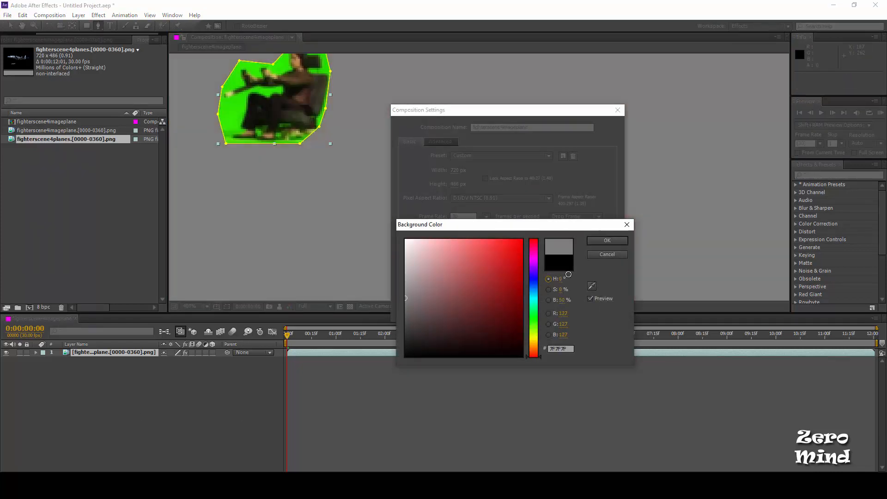
click(607, 241)
click(546, 310)
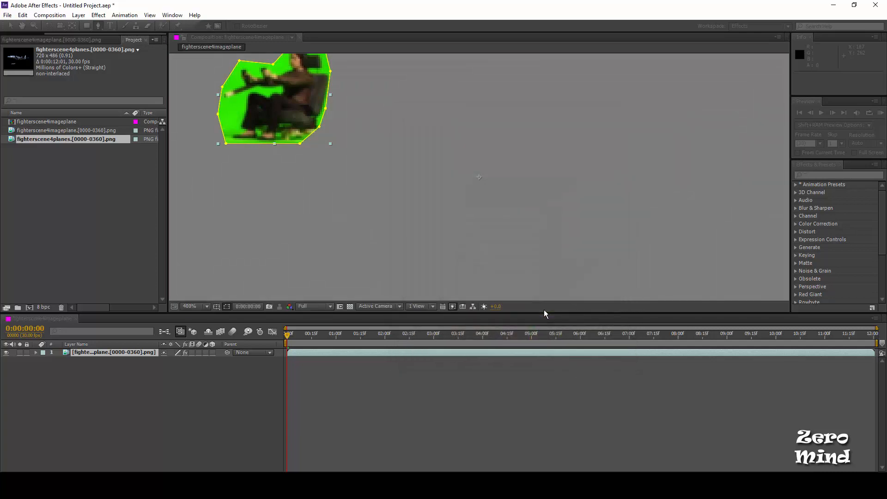
Expand Mask 1 on the footage layer and enable Mask Path keyframing at 0:00:00:00.
drag(339, 169, 421, 237)
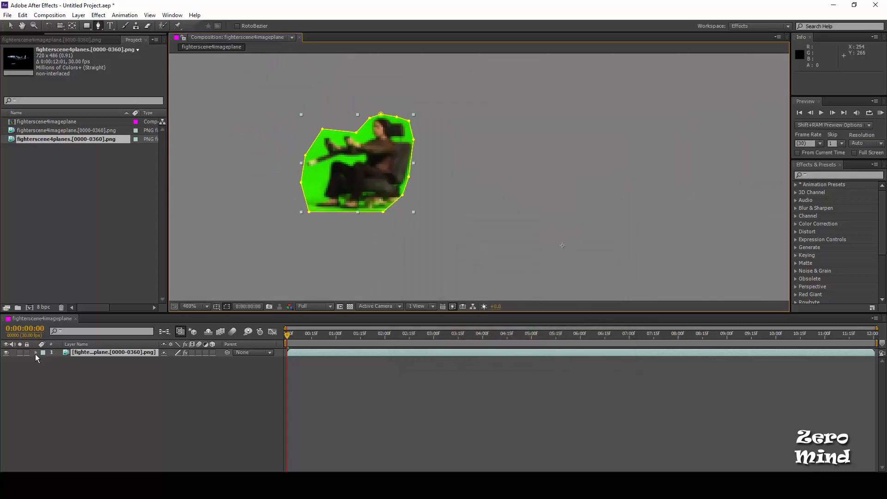
click(35, 352)
click(44, 360)
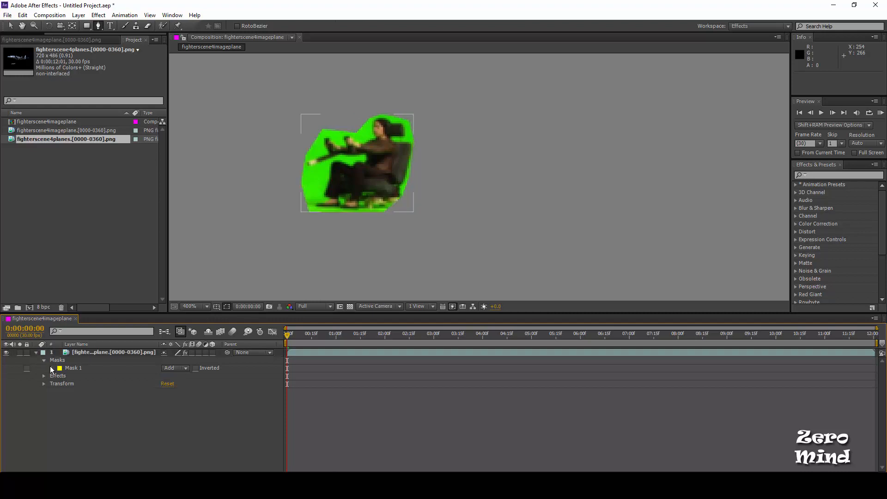
click(51, 368)
click(69, 376)
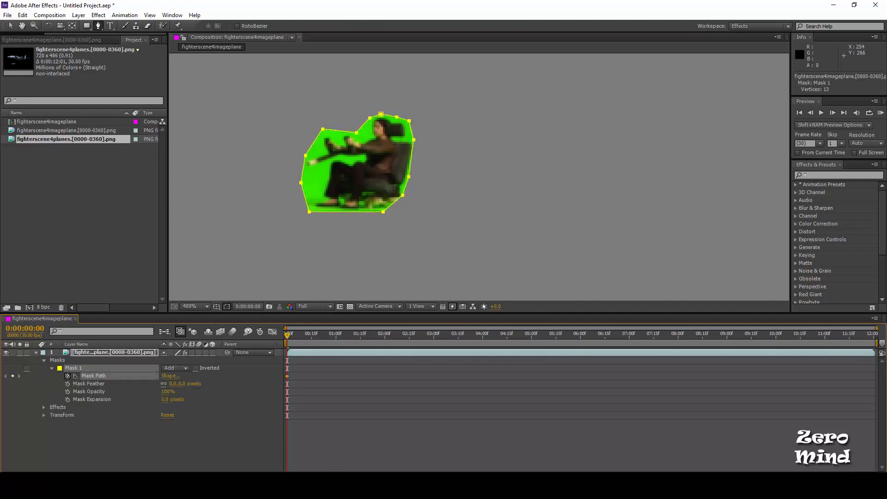
Switch to the Google Meet call in Chrome, admit the person asking to join, and return to After Effects.
click(173, 423)
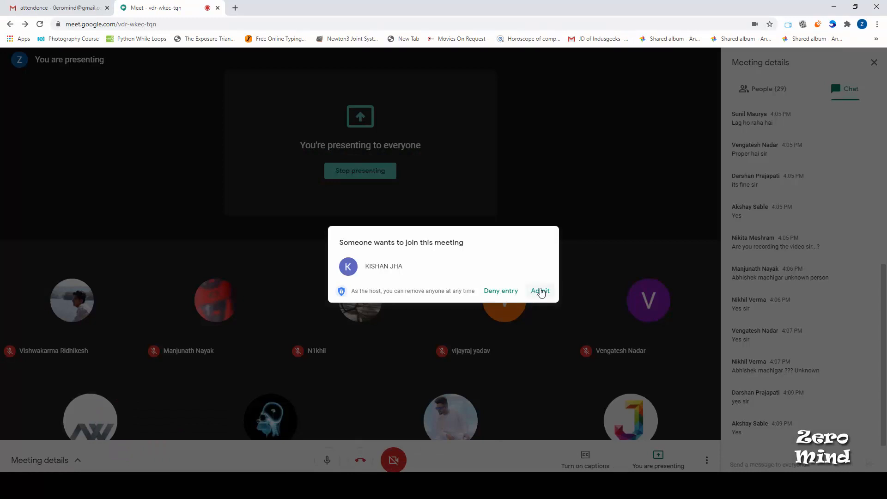
click(540, 291)
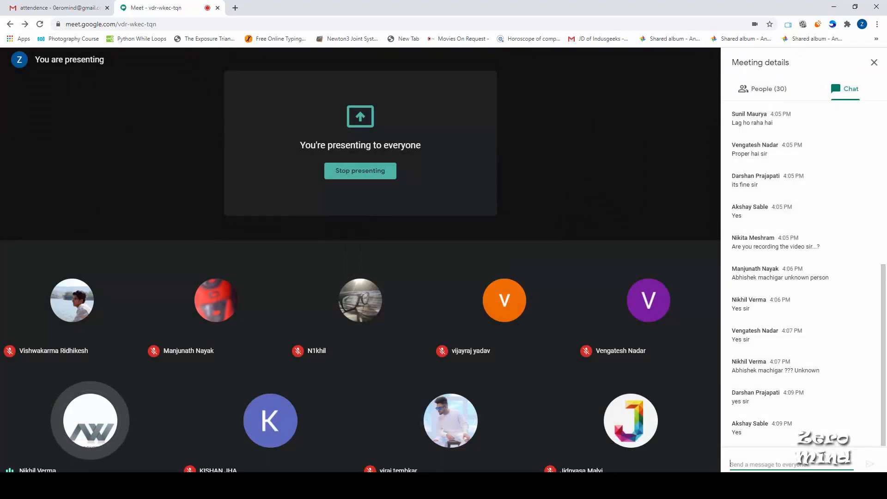
mouse_move(219, 488)
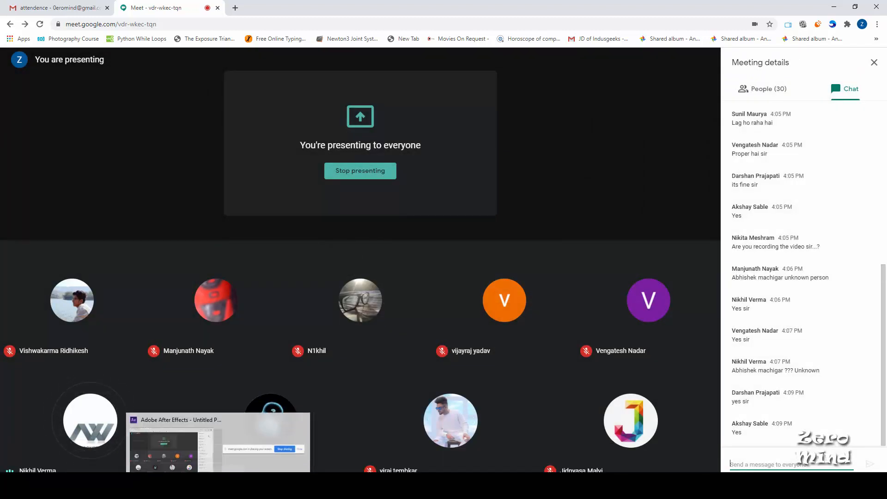
click(218, 442)
drag(425, 177, 461, 182)
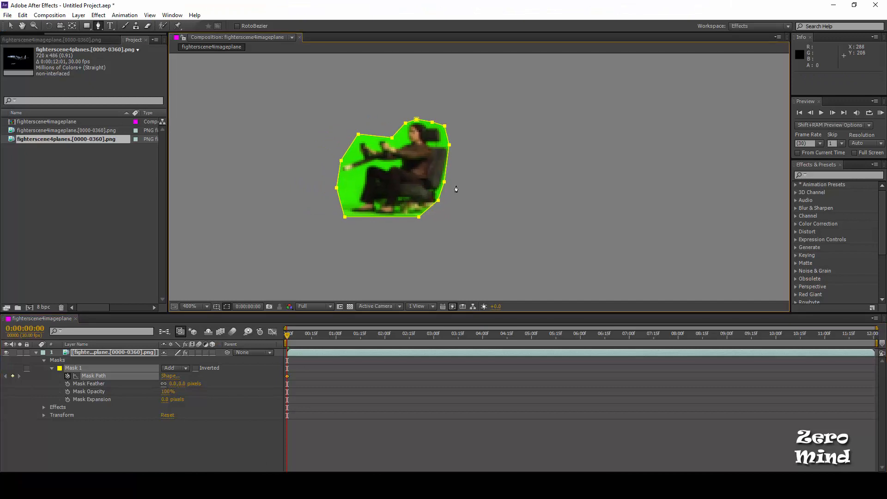
drag(306, 97, 476, 249)
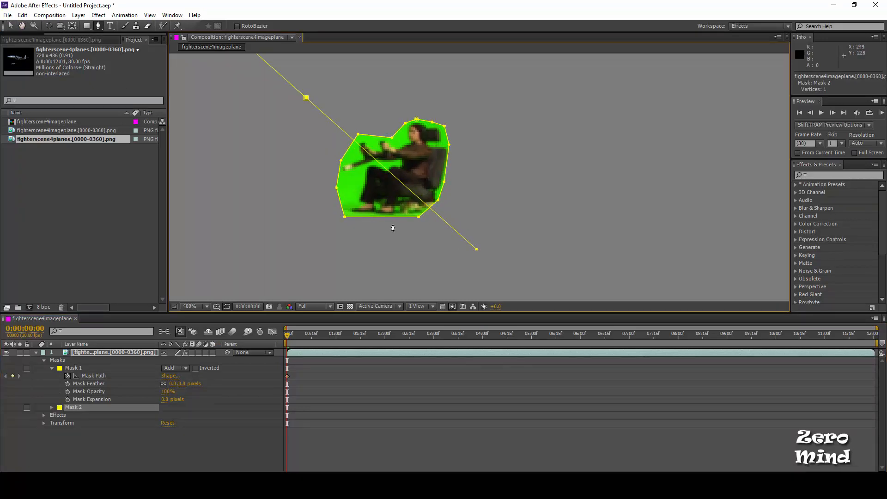
key(ctrl+z)
Advance to 0:00:00:11, set Mask 1's mode to None, and move the whole mask back over the actor.
click(11, 26)
drag(532, 100, 246, 255)
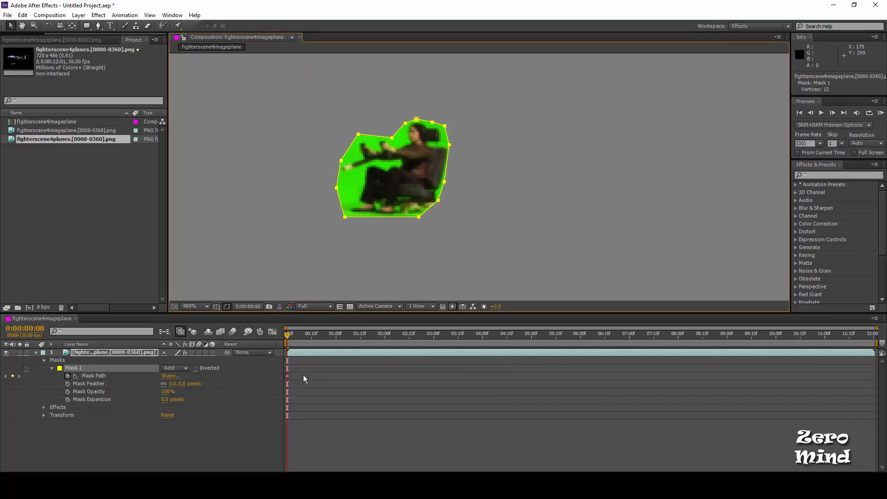
key(space)
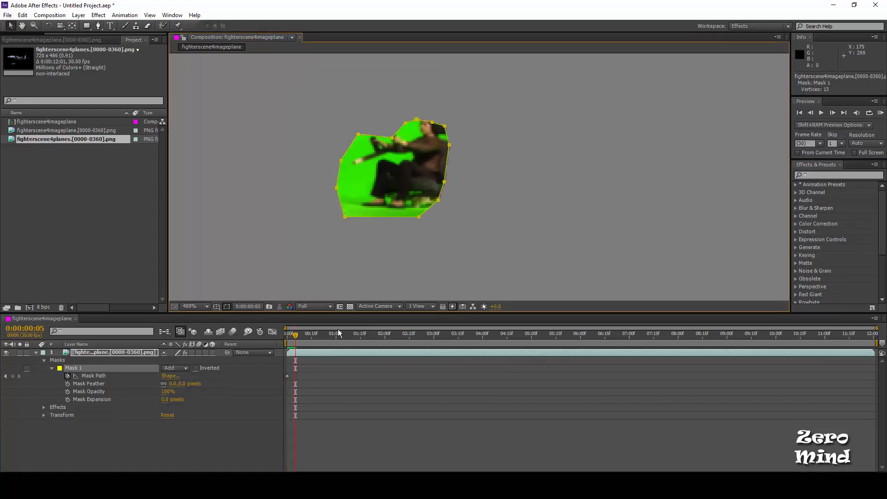
click(176, 368)
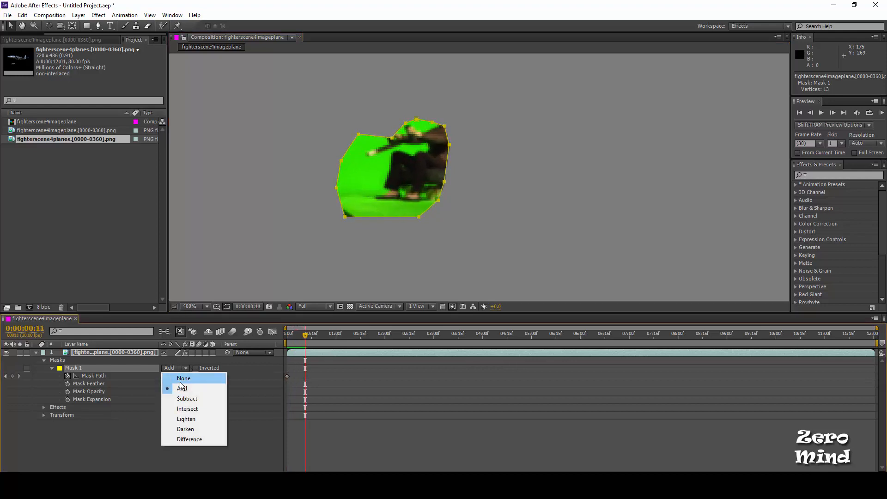
click(179, 376)
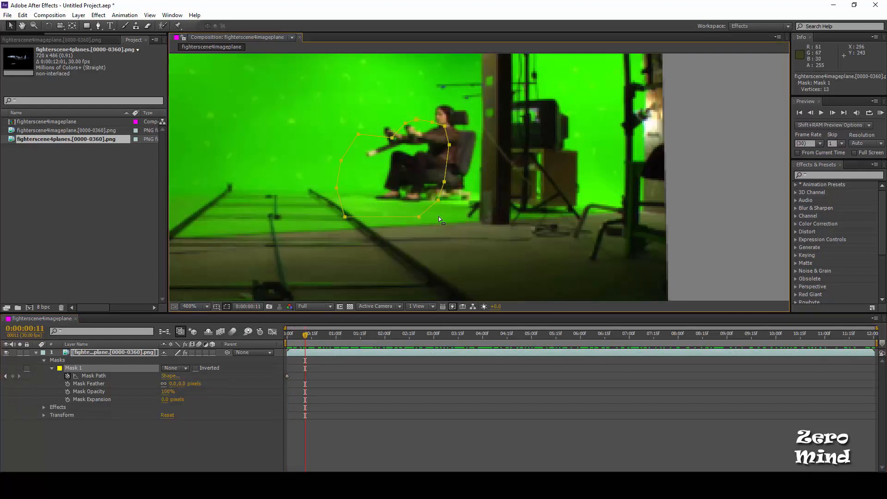
drag(419, 216, 445, 201)
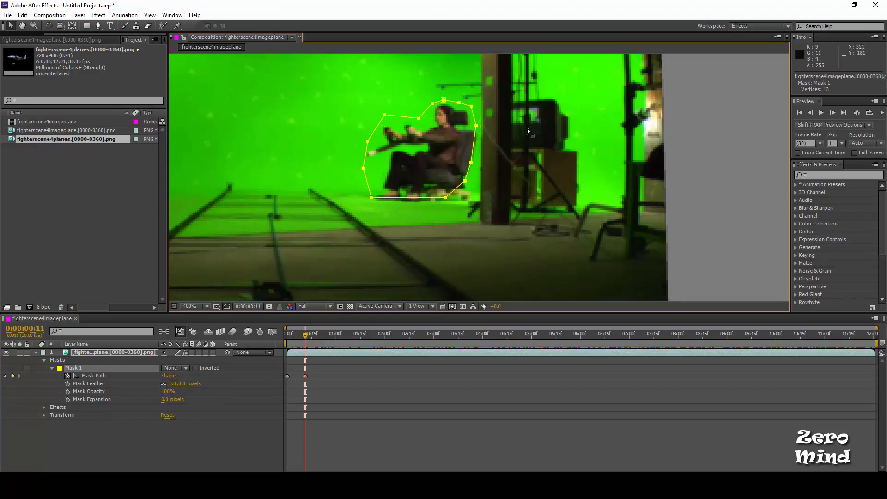
At 0:00:00:11, shift Mask 1's chair-back vertices outwards and lower its bottom vertices to enclose the chair base.
drag(527, 128, 417, 240)
key(Right)
key(Right)
key(Right)
key(Right)
key(Right)
key(Right)
key(Right)
click(477, 126)
key(Right)
drag(359, 189, 459, 208)
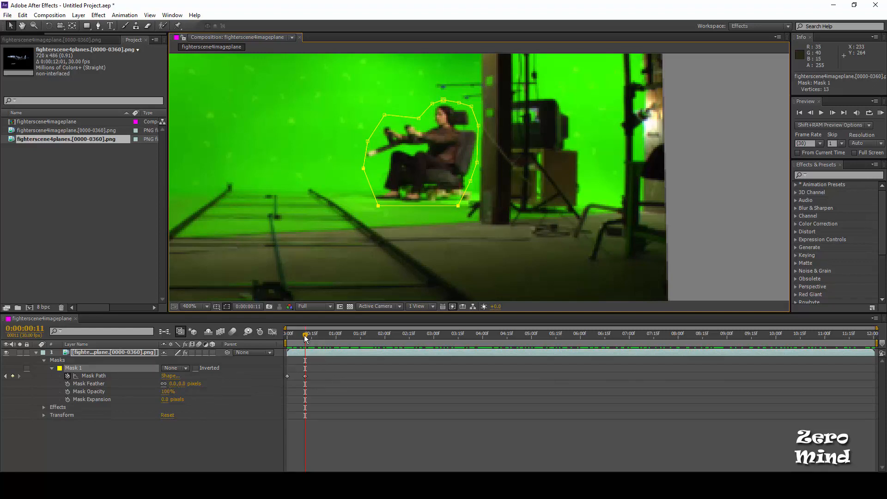
Advance to 0:00:01:13 and move the whole of Mask 1 over the actor.
drag(305, 337, 357, 333)
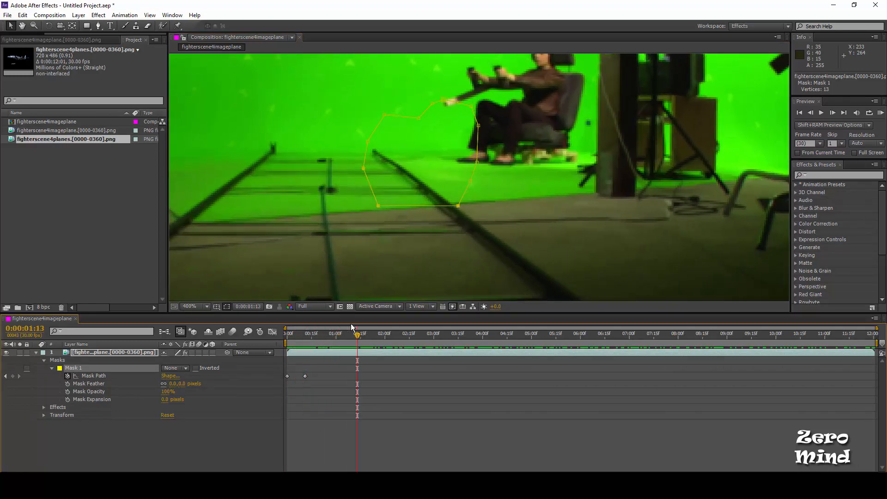
drag(452, 130, 312, 221)
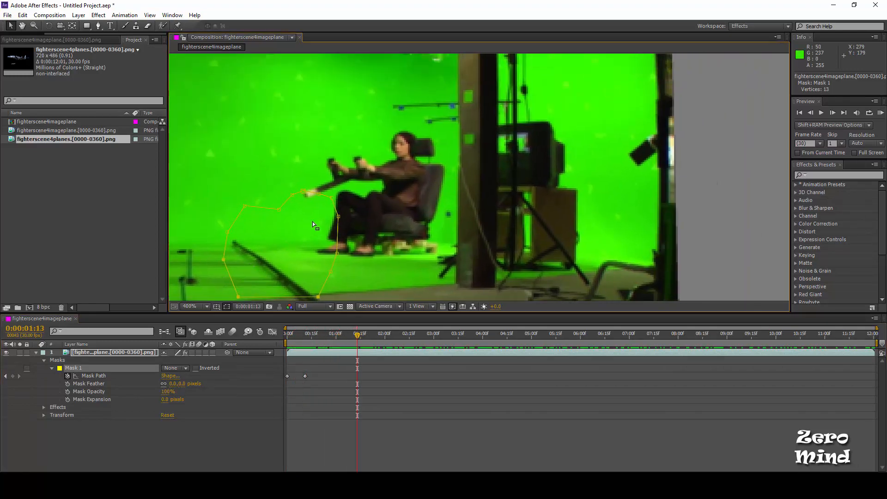
click(305, 377)
drag(340, 217, 442, 152)
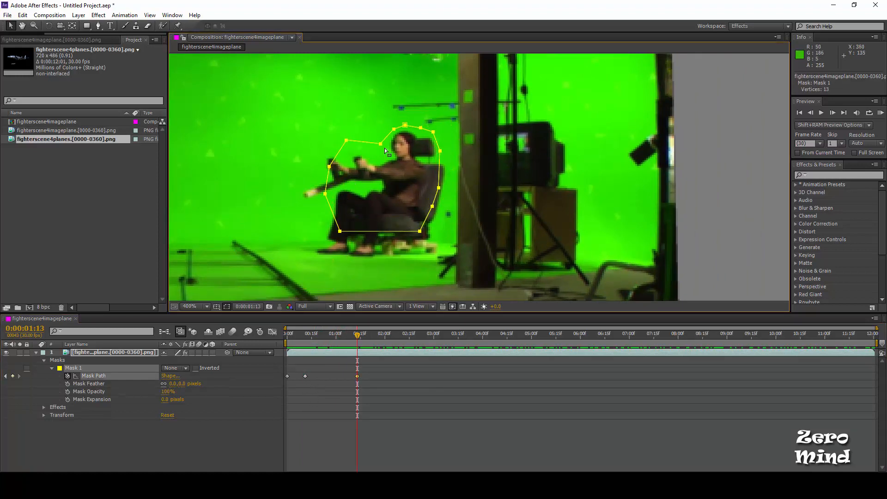
At 0:00:01:13, reshape Mask 1's vertices to enclose the actor's outstretched arms, head, feet and the chair base.
drag(256, 120, 365, 283)
drag(340, 231, 311, 257)
drag(326, 181, 322, 149)
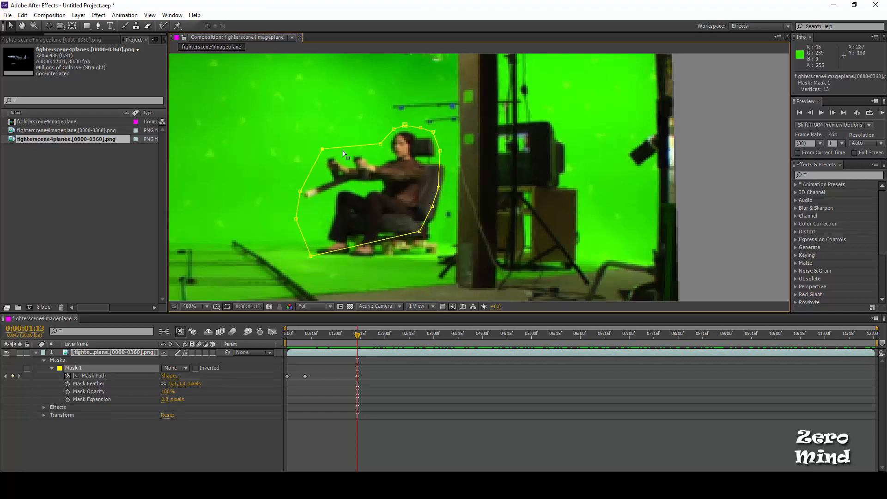
drag(380, 144, 346, 154)
drag(394, 129, 377, 143)
drag(467, 143, 401, 284)
drag(420, 230, 430, 257)
Go back to 0:00:00:28 and change Mask 1's outline colour to black (000000).
drag(360, 345, 332, 338)
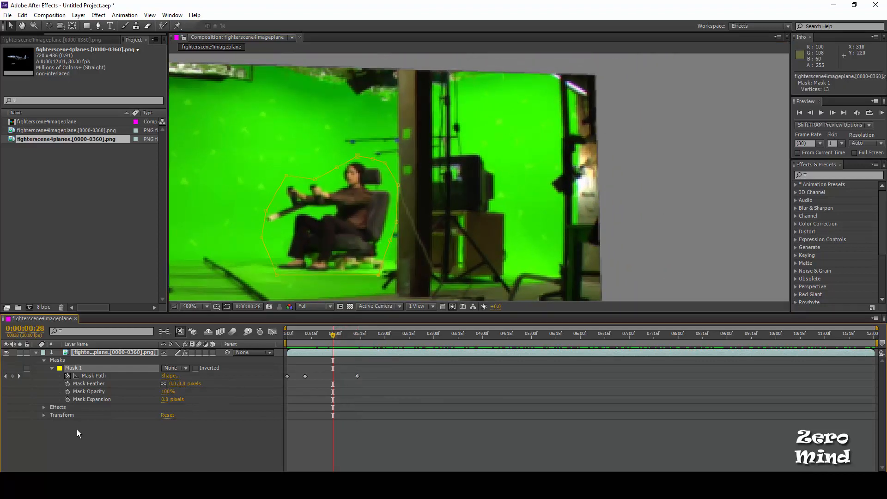
click(59, 368)
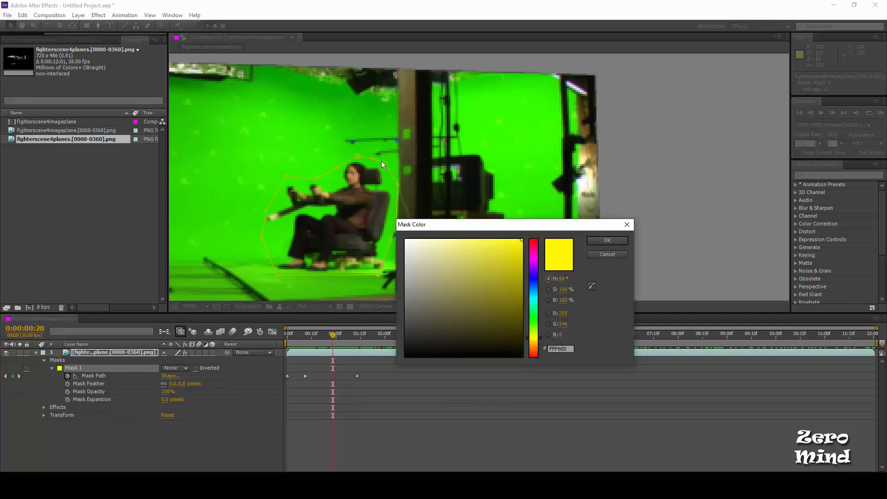
drag(516, 355, 539, 383)
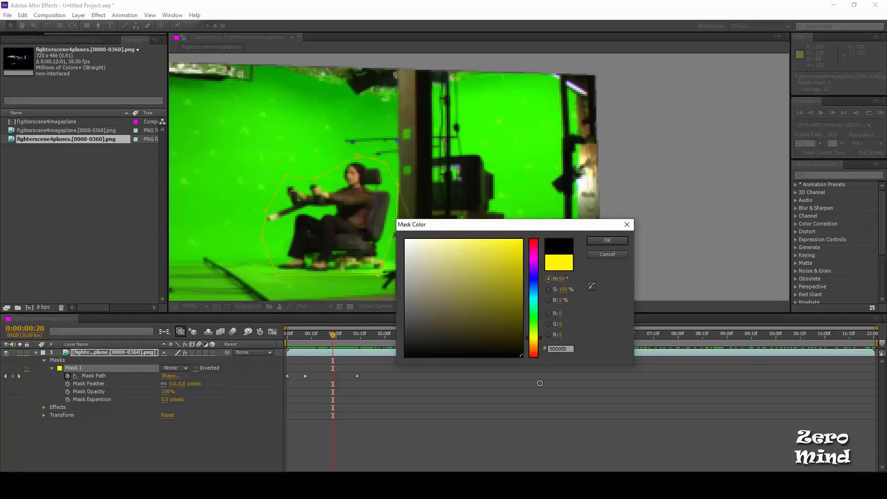
click(607, 240)
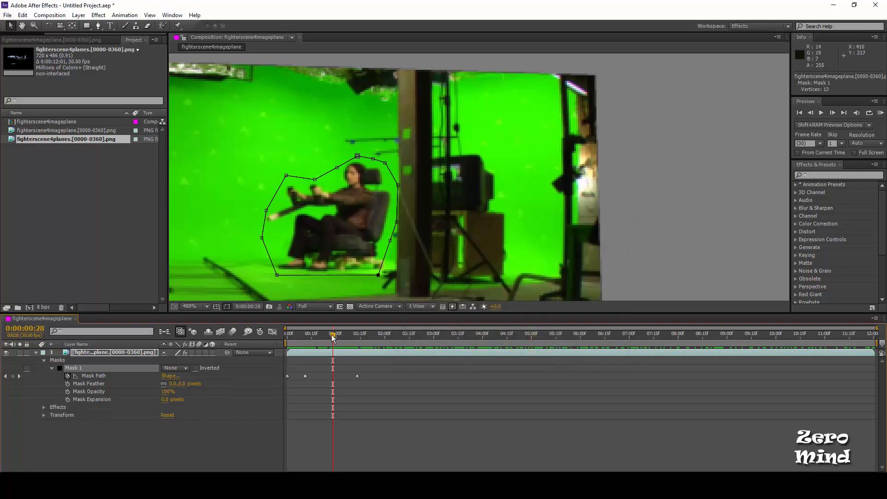
Advance to 0:00:02:09 and move the whole of Mask 1 over the seated actor.
drag(332, 338, 398, 341)
drag(522, 173, 483, 184)
scroll(484, 184, down, 1)
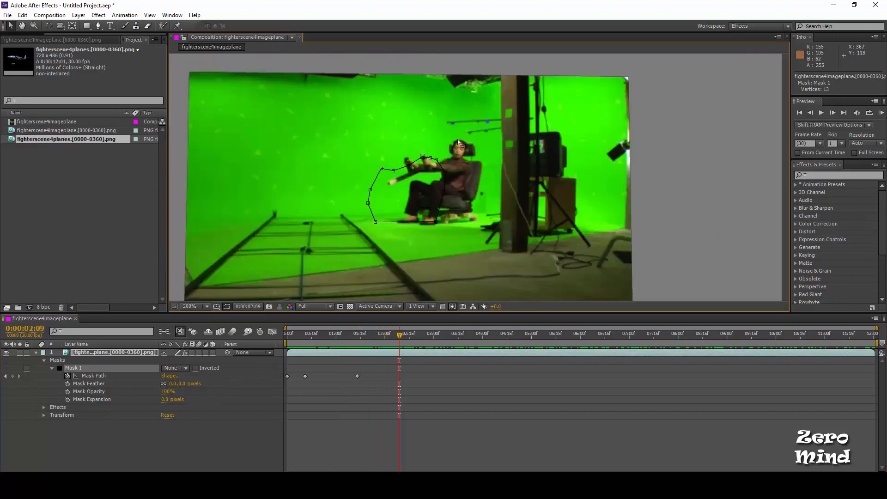
drag(465, 131, 340, 224)
scroll(481, 193, up, 1)
drag(481, 195, 472, 175)
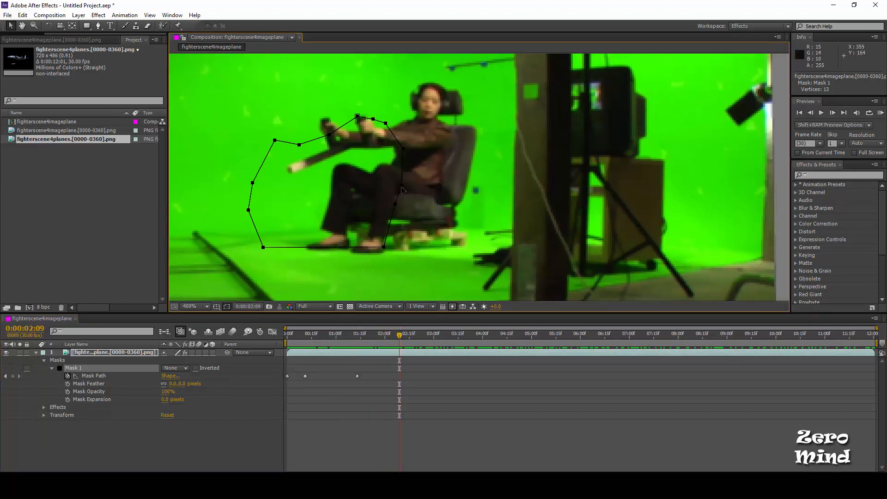
drag(402, 189, 473, 176)
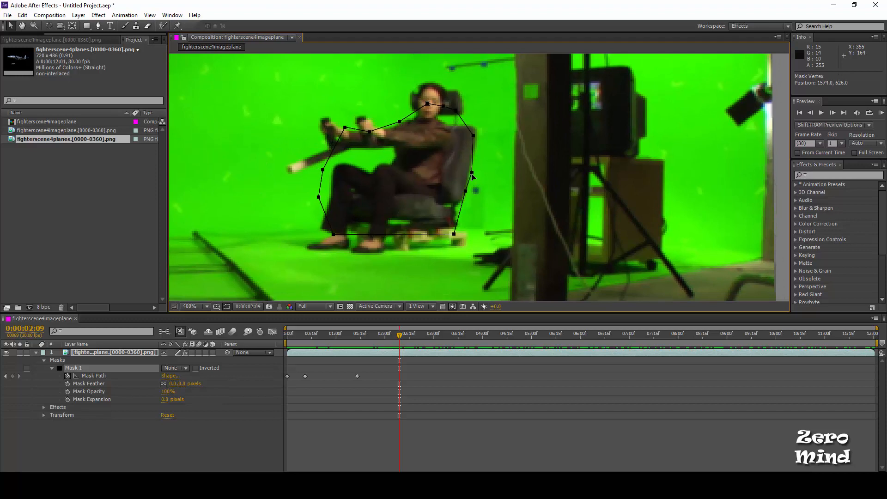
Scale the whole of Mask 1 up proportionally to about 120% at 0:00:02:09.
key(ctrl+t)
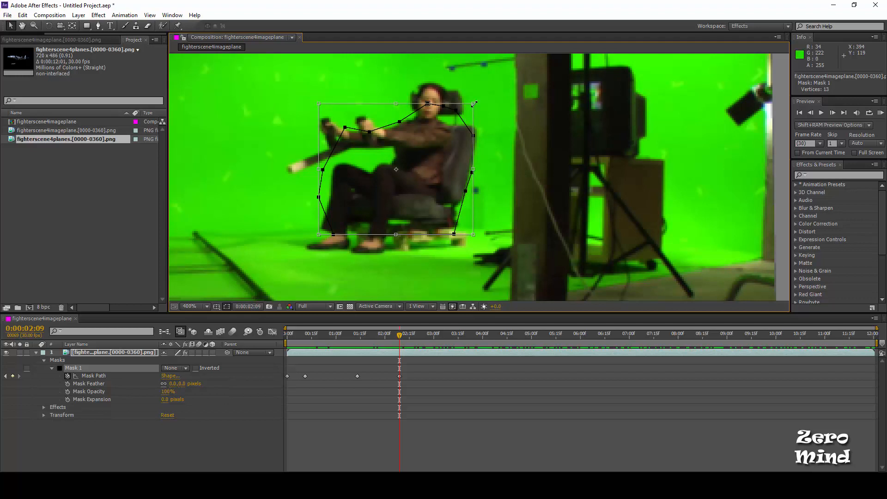
drag(474, 104, 490, 86)
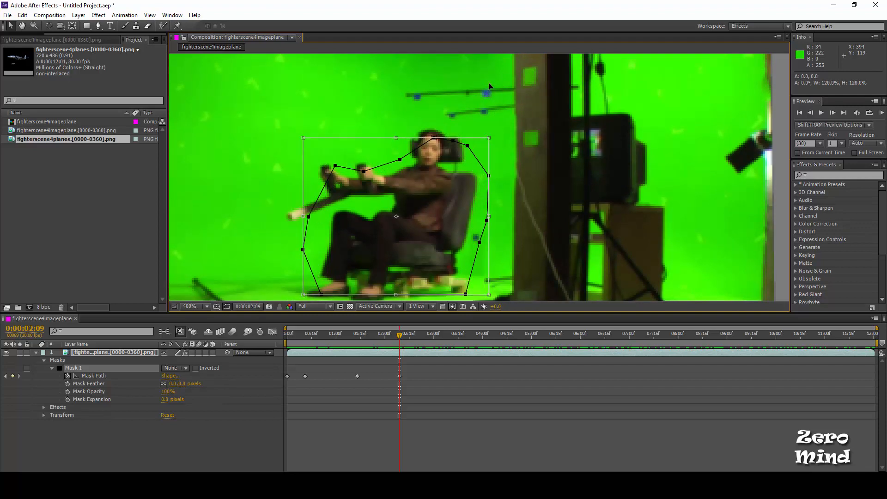
key(Return)
At 0:00:02:09, adjust Mask 1's vertices to enclose the head, the chair back and the end of the beam in front of the actor.
drag(523, 111, 251, 268)
drag(305, 252, 295, 234)
drag(527, 118, 446, 259)
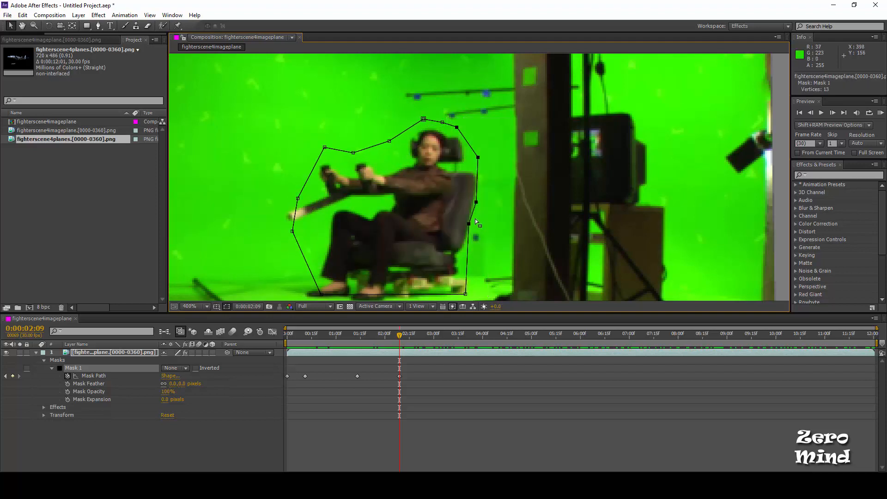
drag(469, 224, 474, 225)
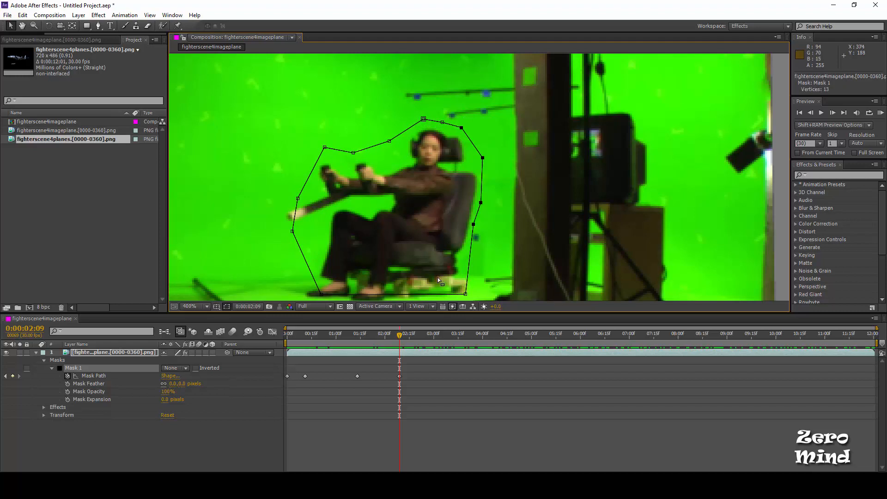
drag(386, 240, 410, 205)
drag(316, 196, 302, 182)
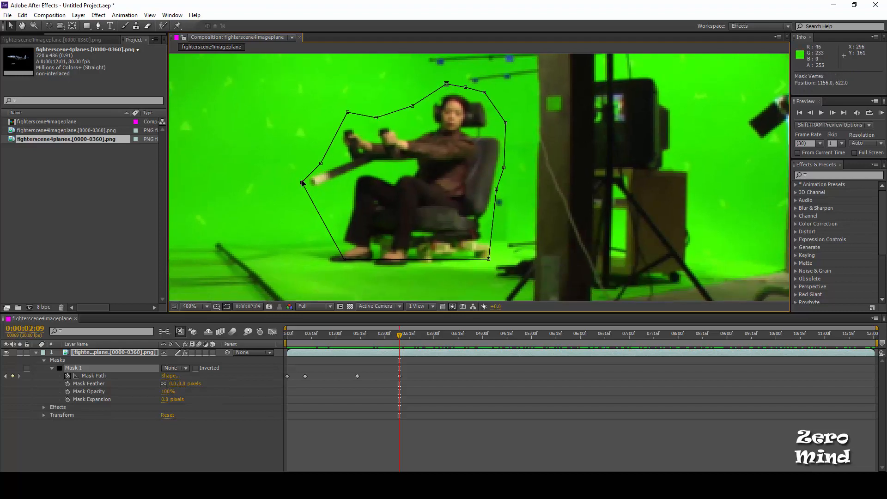
Advance to 0:00:03:20 and move the whole of Mask 1 over the actor.
drag(400, 335, 466, 337)
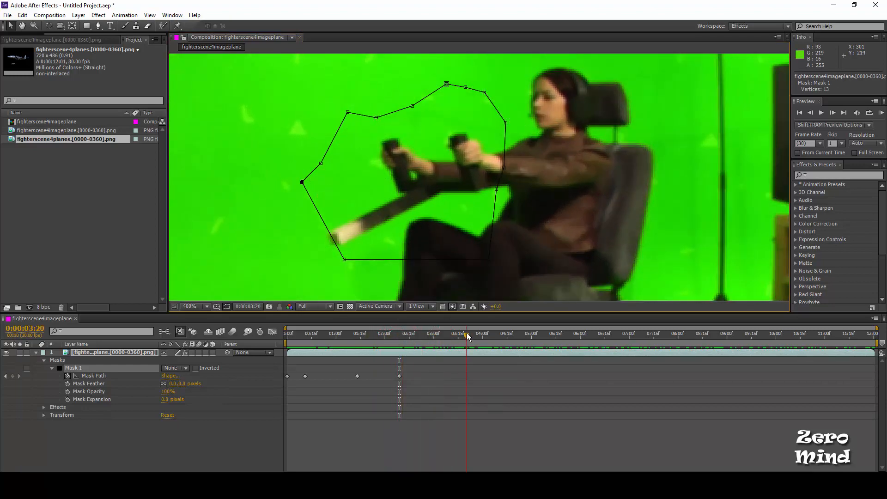
scroll(533, 225, down, 6)
drag(532, 225, 450, 232)
scroll(394, 201, up, 4)
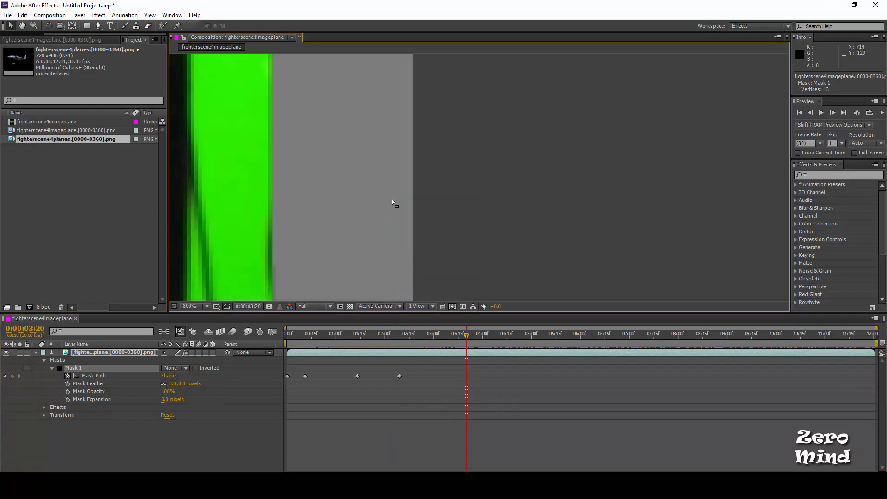
drag(324, 211, 649, 234)
scroll(649, 233, down, 4)
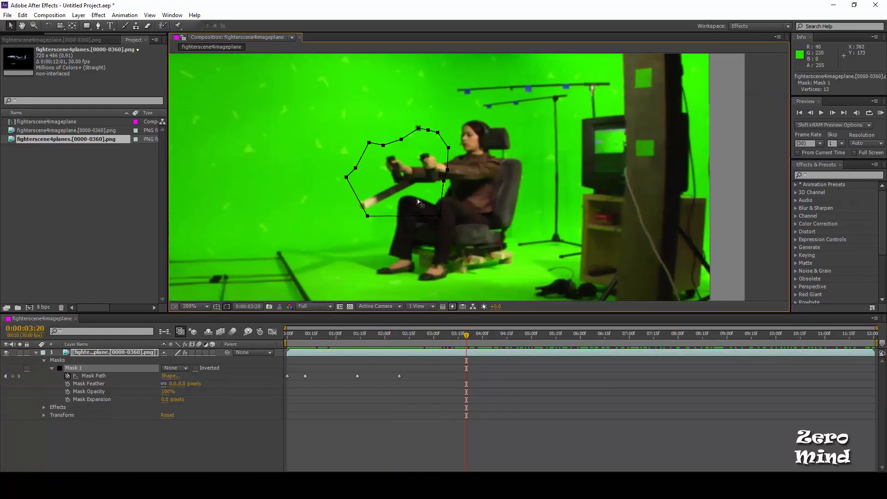
drag(439, 216, 481, 235)
At 0:00:03:20, scale Mask 1 to about 175.8% and lower its bottom vertices beneath the actor's feet.
double_click(481, 235)
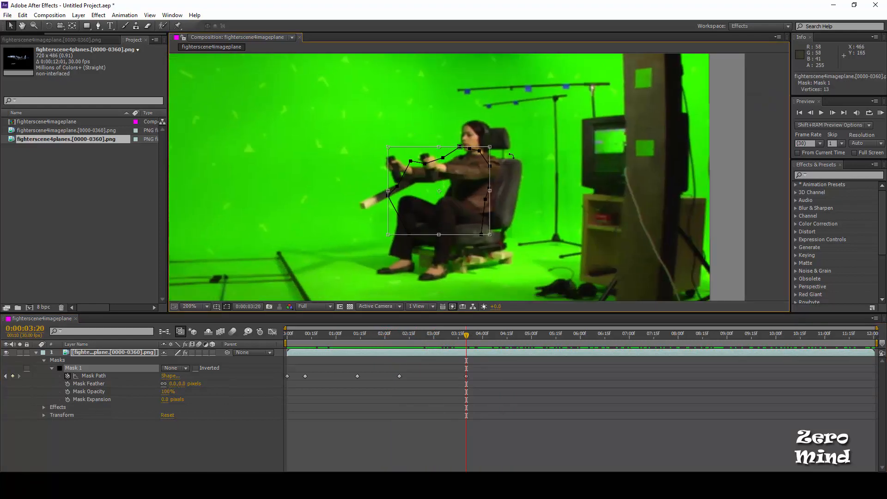
drag(495, 146, 529, 107)
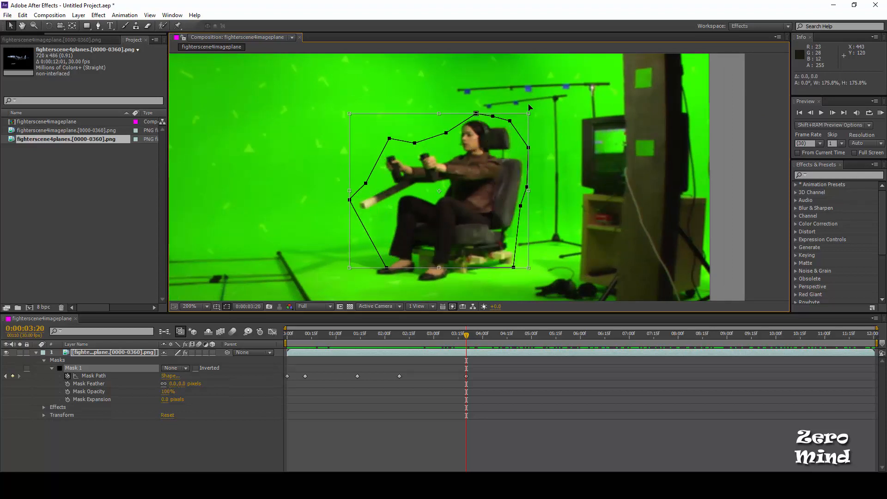
double_click(391, 270)
drag(531, 251, 323, 296)
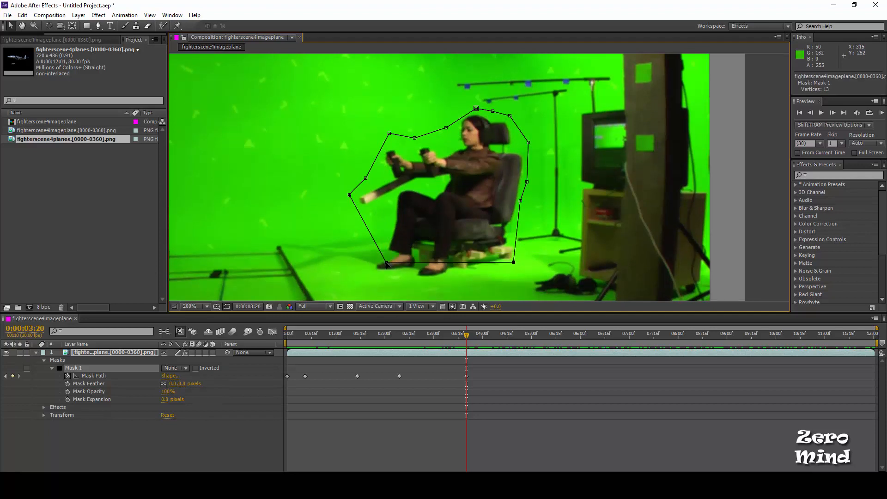
drag(387, 264, 377, 280)
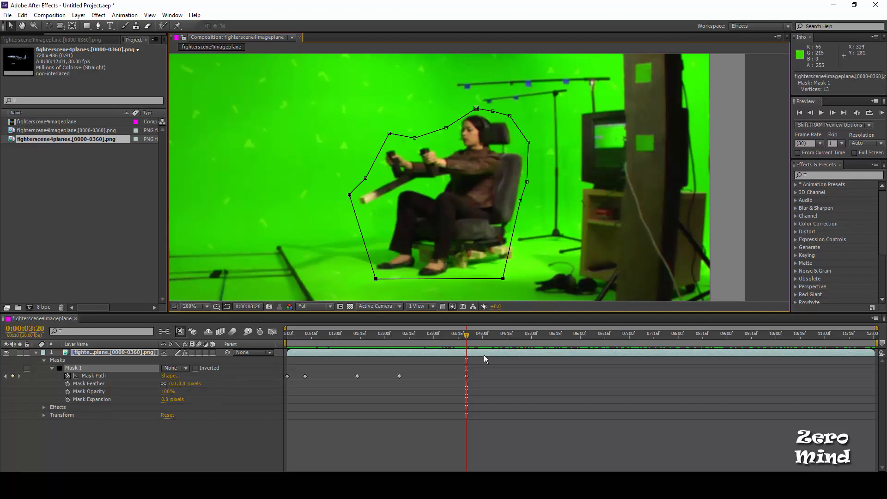
Go back to 0:00:02:29 and nudge Mask 1's upper vertices slightly up and to the left around the actor.
drag(467, 347, 432, 349)
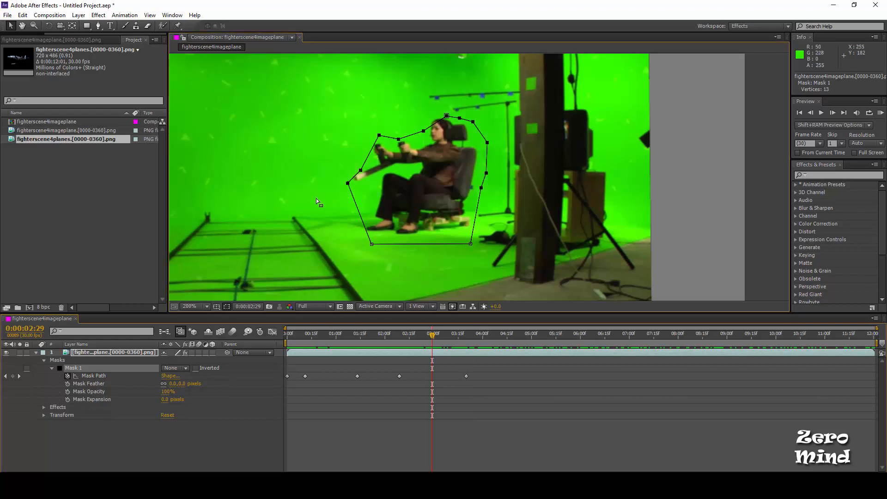
key(shift+Up)
key(shift+Left)
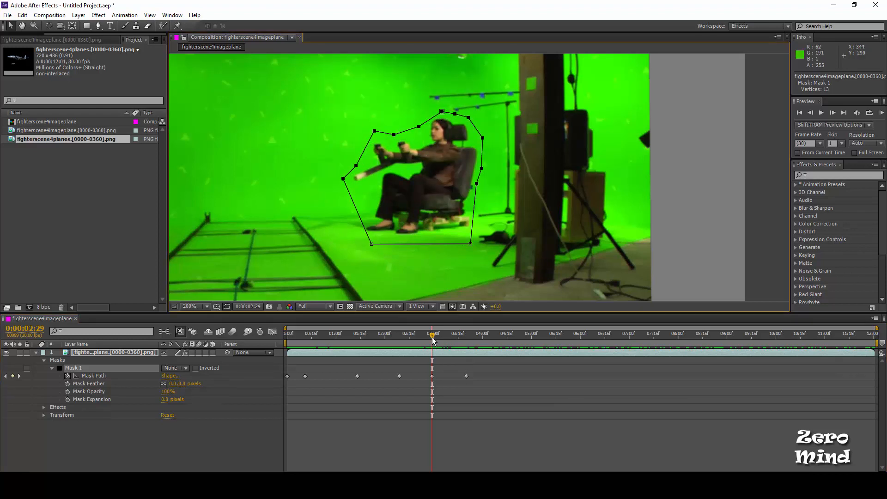
Advance to 0:00:04:16 and shift the whole of Mask 1 rightwards over the actor and chair.
drag(432, 340, 508, 353)
drag(413, 189, 365, 143)
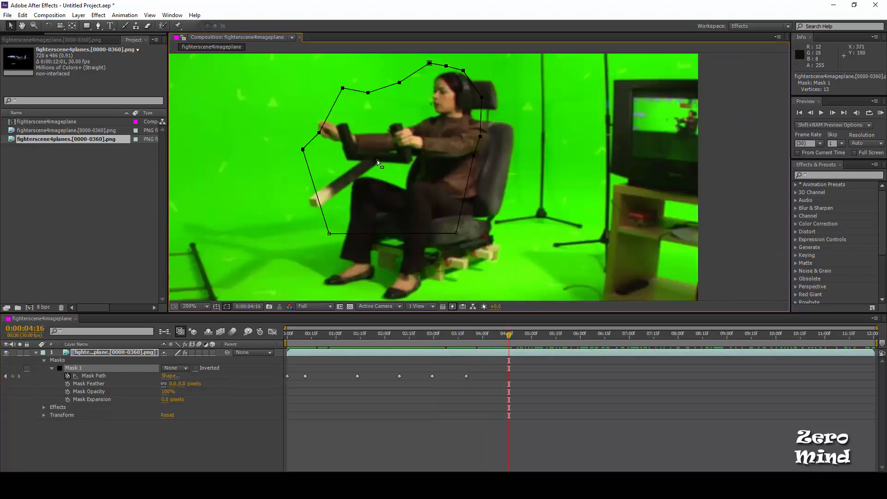
drag(314, 87, 311, 122)
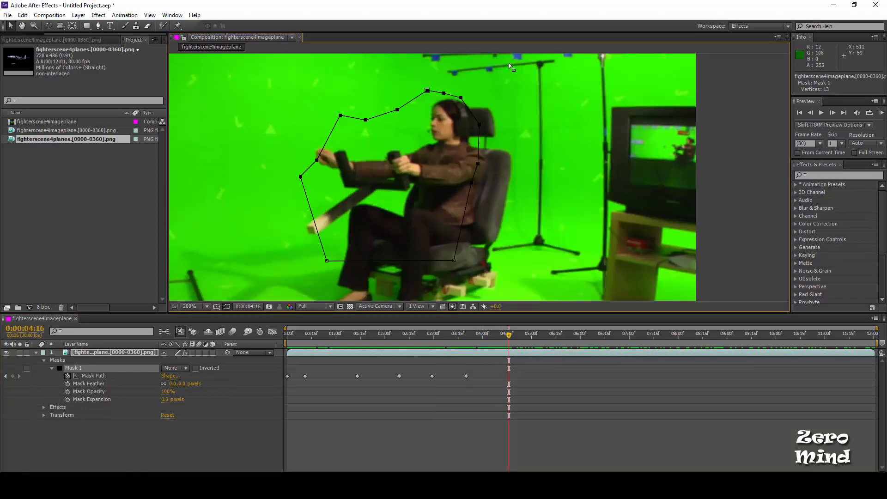
drag(513, 61, 242, 290)
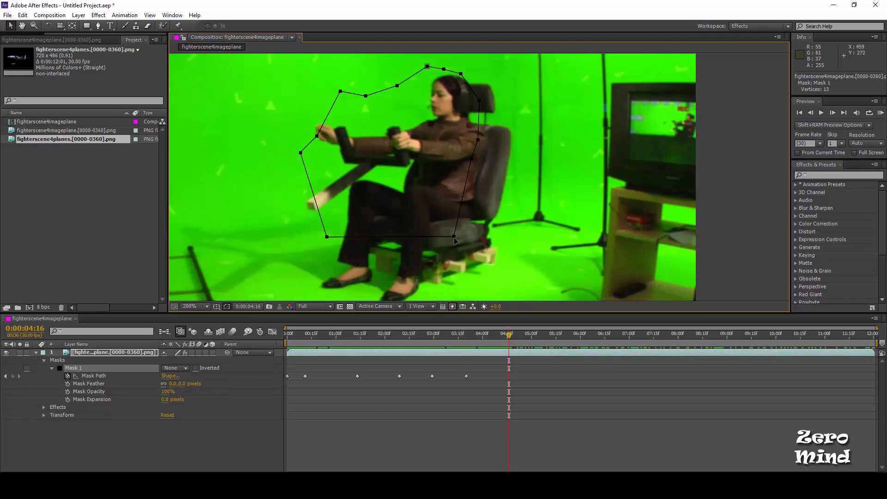
drag(459, 238, 486, 236)
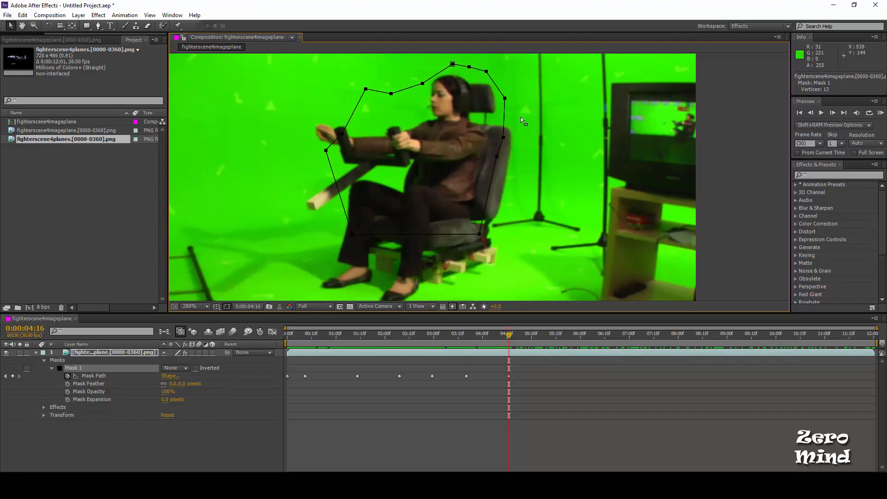
At 0:00:04:16, reshape Mask 1's vertices around the chair back, outstretched hand, beam and chair base, tightening the outline above the arms.
drag(528, 74, 469, 266)
drag(479, 234, 499, 243)
drag(298, 103, 377, 270)
drag(334, 150, 302, 139)
drag(383, 198, 264, 272)
drag(319, 224, 306, 278)
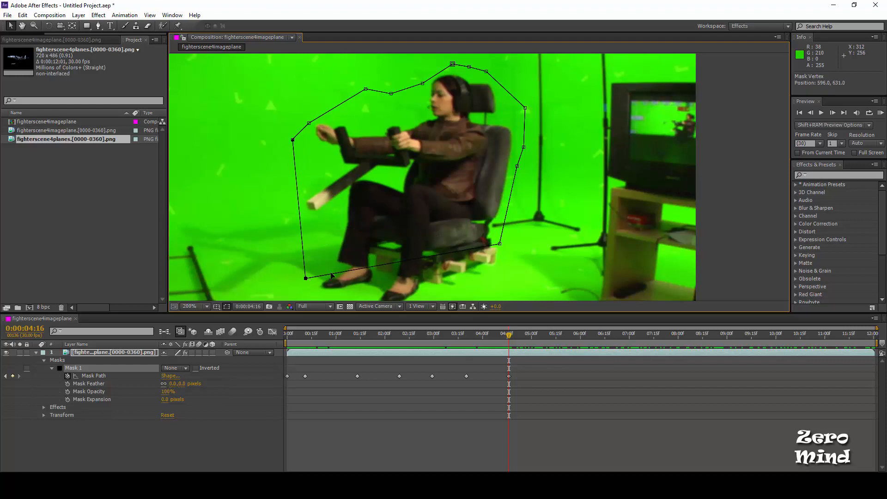
drag(500, 243, 492, 286)
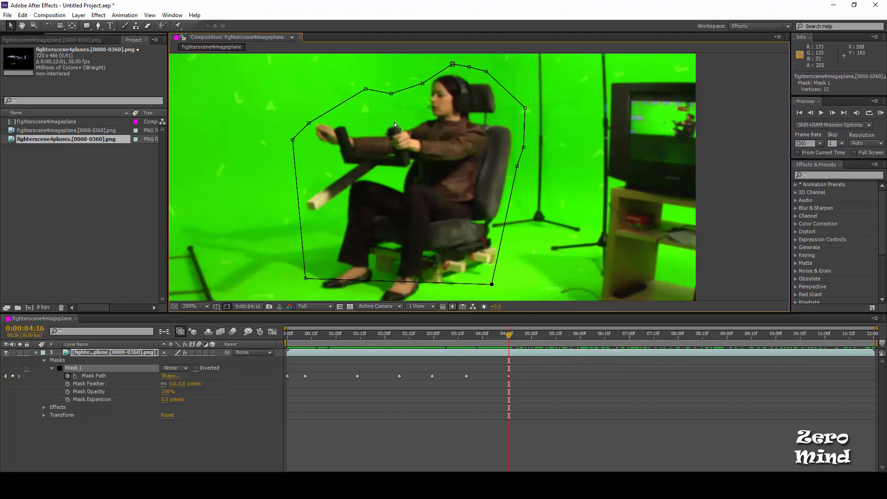
drag(367, 89, 373, 119)
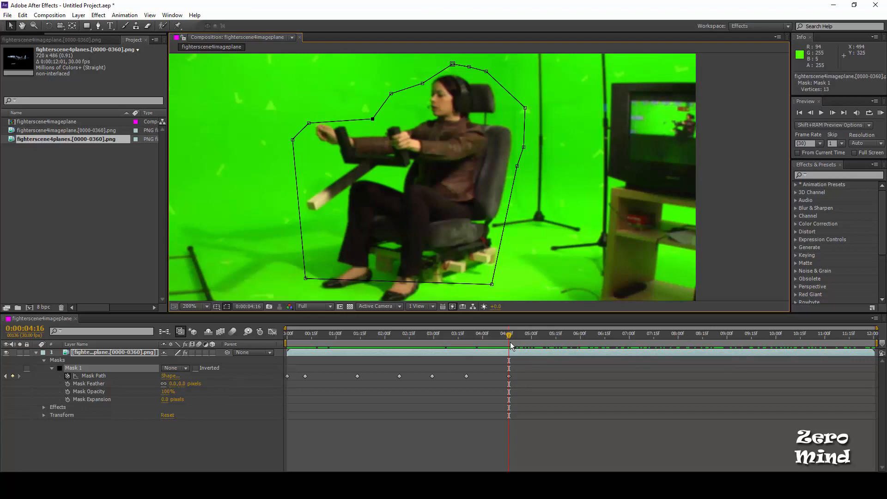
Advance to 0:00:05:28 and move the whole of Mask 1 over the actor's head and upper body.
mouse_move(506, 339)
mouse_down()
mouse_move(472, 341)
mouse_move(509, 354)
mouse_up()
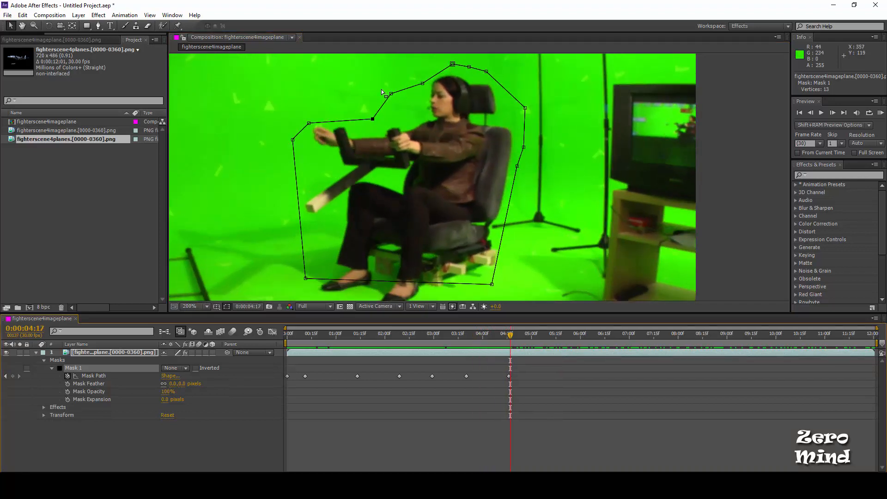
drag(533, 335, 579, 340)
scroll(444, 195, down, 2)
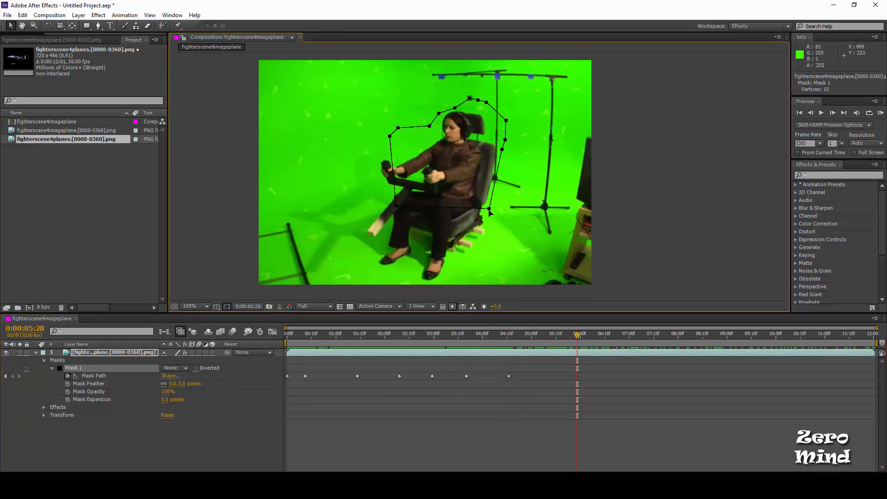
drag(490, 210, 478, 214)
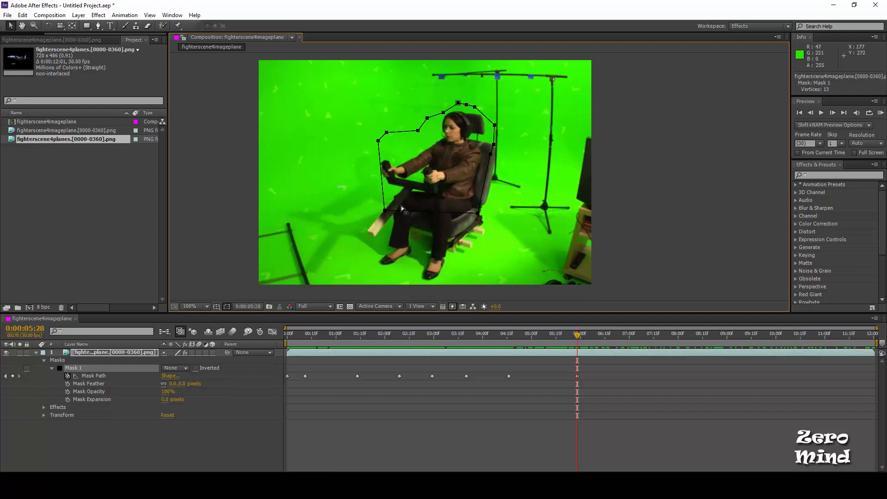
At 0:00:05:28, lower Mask 1's bottom vertices to the actor's feet and fit its side vertices around the chair back.
drag(401, 206, 519, 241)
drag(479, 213, 470, 275)
drag(515, 132, 495, 164)
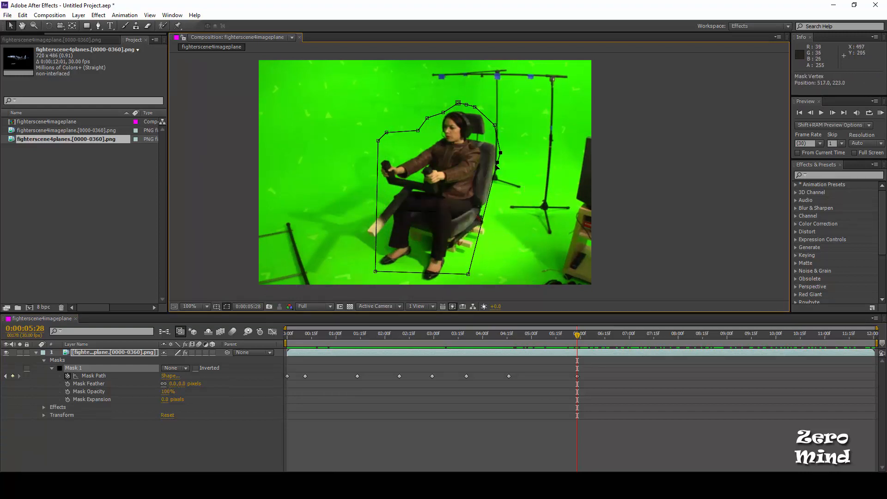
click(519, 212)
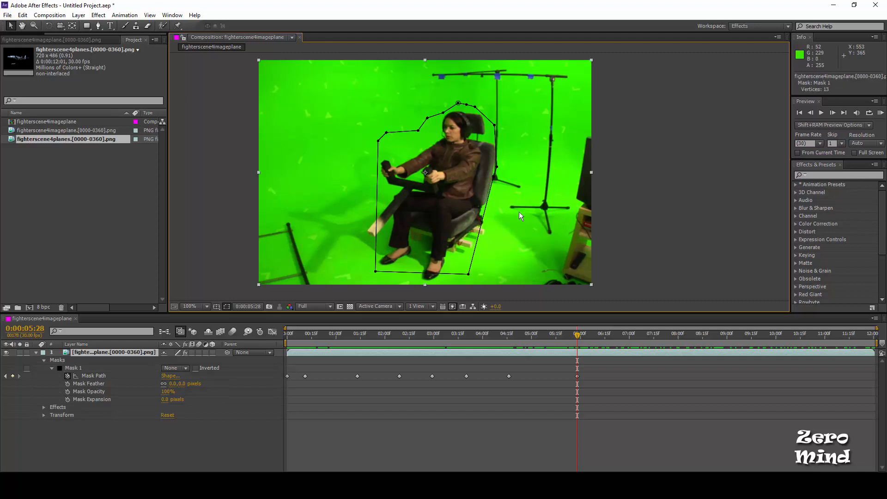
scroll(499, 154, up, 1)
drag(537, 124, 499, 194)
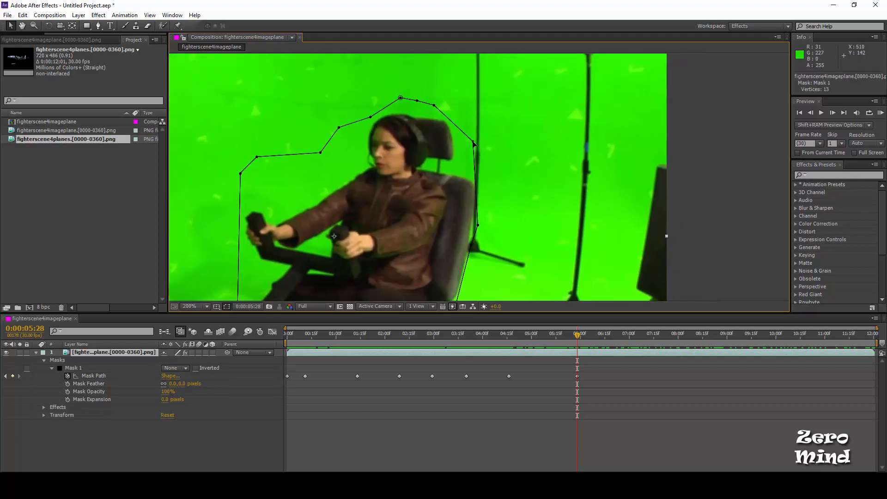
drag(474, 143, 472, 166)
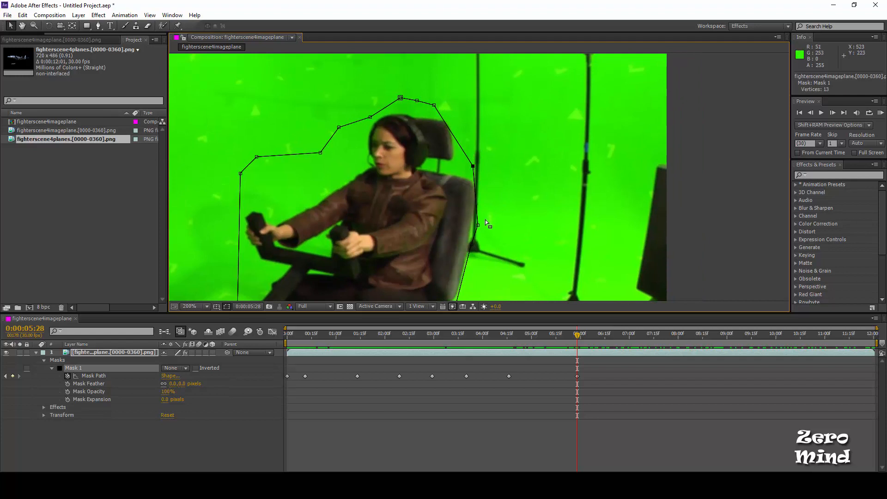
Tighten Mask 1's vertices along the chair back at 0:00:05:28, and move its corner vertex above the headrest outward at 0:00:05:15.
drag(479, 226, 476, 202)
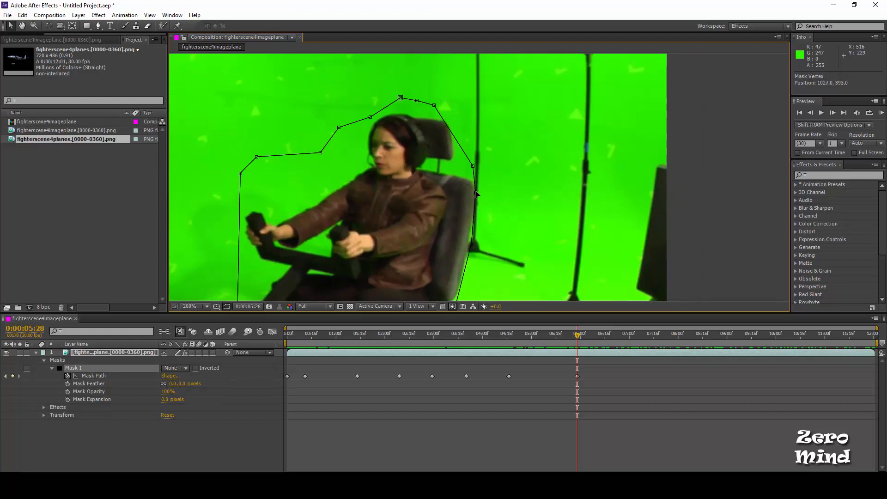
drag(471, 245, 527, 188)
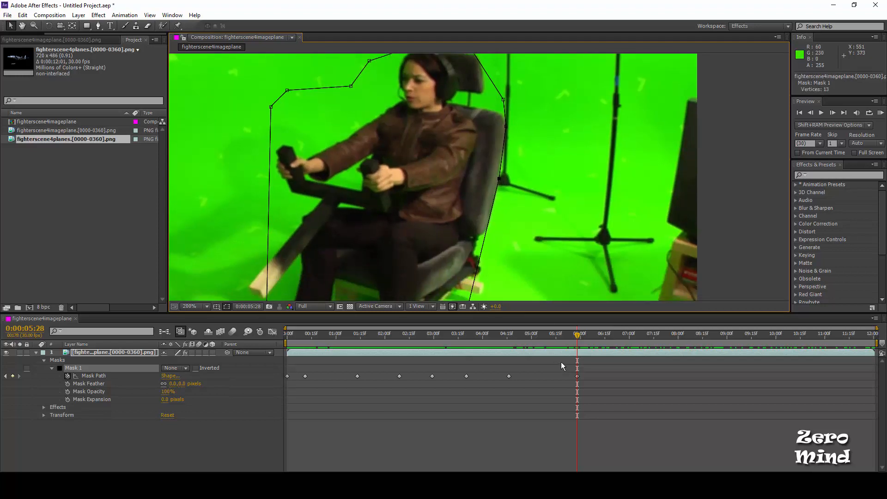
mouse_move(572, 337)
mouse_down()
mouse_move(534, 339)
mouse_move(565, 341)
mouse_move(556, 340)
mouse_up()
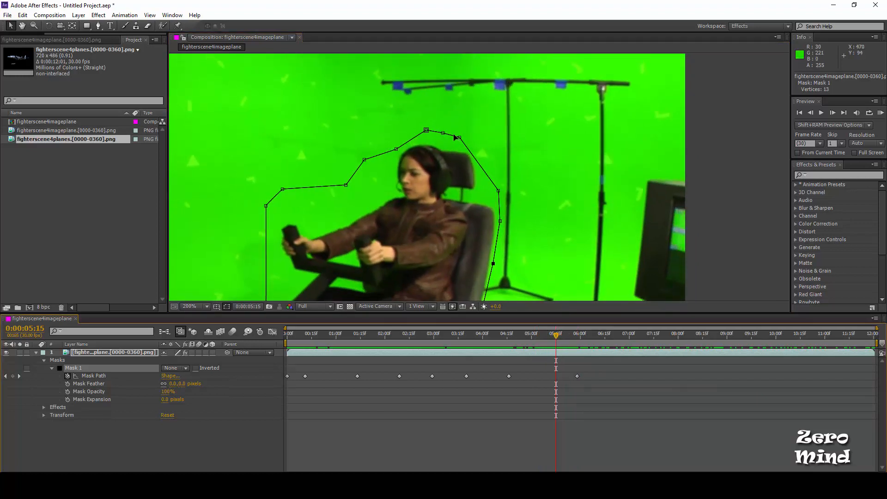
drag(459, 137, 468, 135)
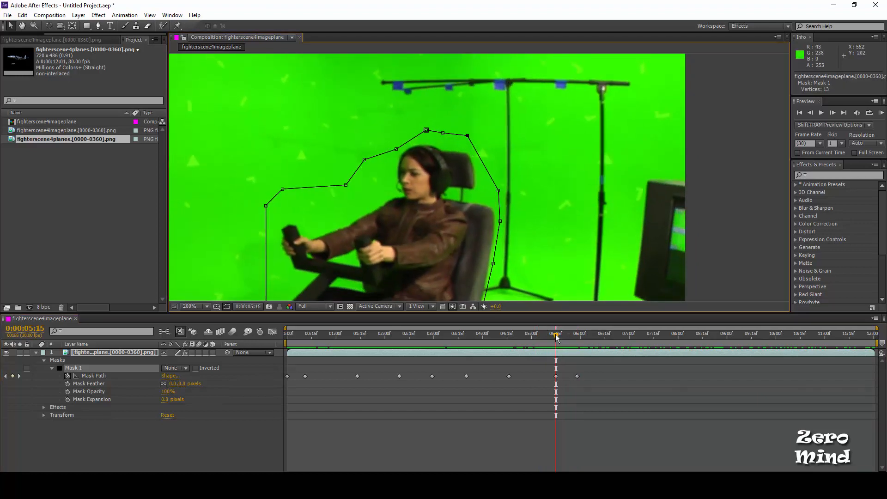
Advance to 0:00:07:15 and raise Mask 1's upper vertices above the actor's head and headrest.
drag(557, 337, 653, 335)
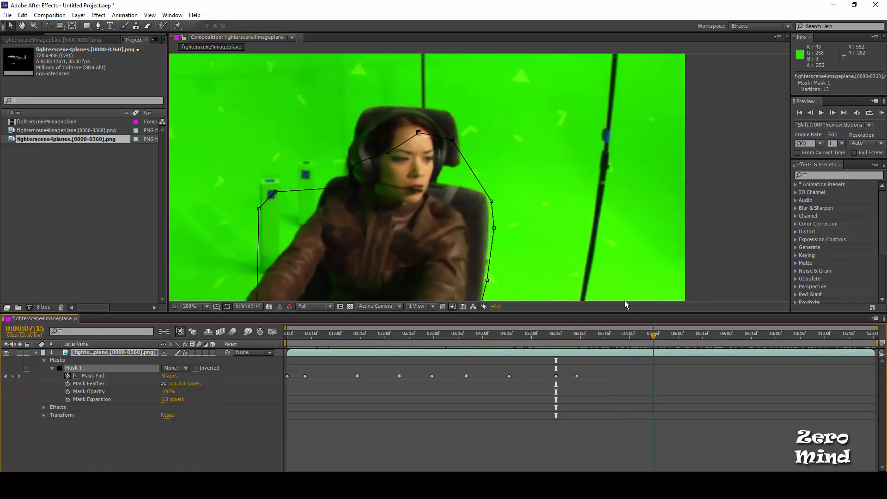
scroll(478, 210, down, 1)
drag(478, 211, 486, 170)
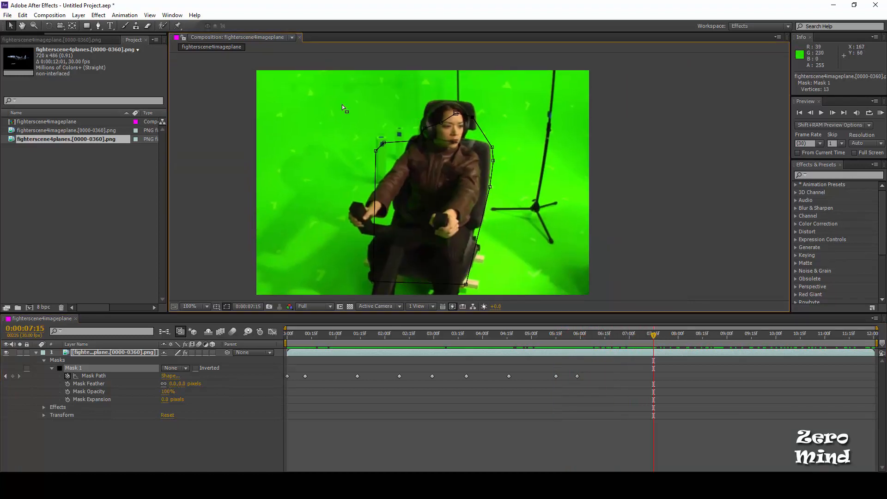
drag(342, 106, 510, 185)
drag(493, 153, 489, 123)
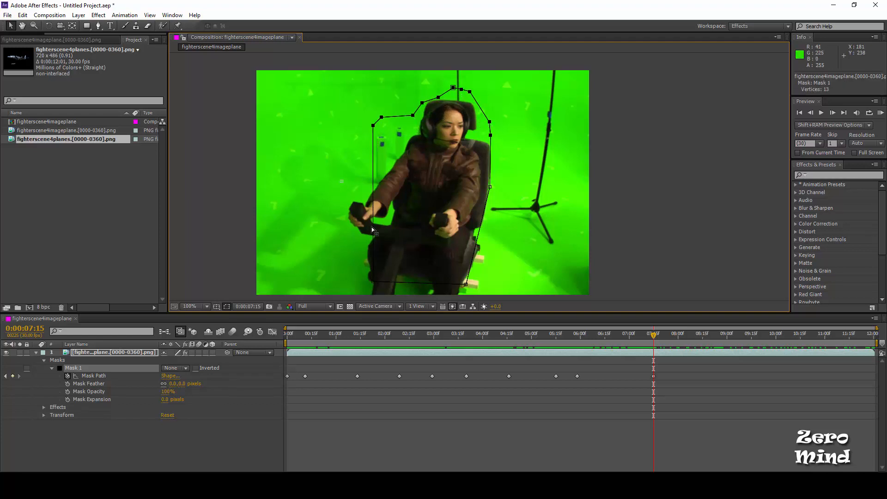
At 0:00:07:15, reshape Mask 1's vertices around the outstretched hand, along the arm and shoulder, and up to the headrest.
drag(340, 180, 341, 227)
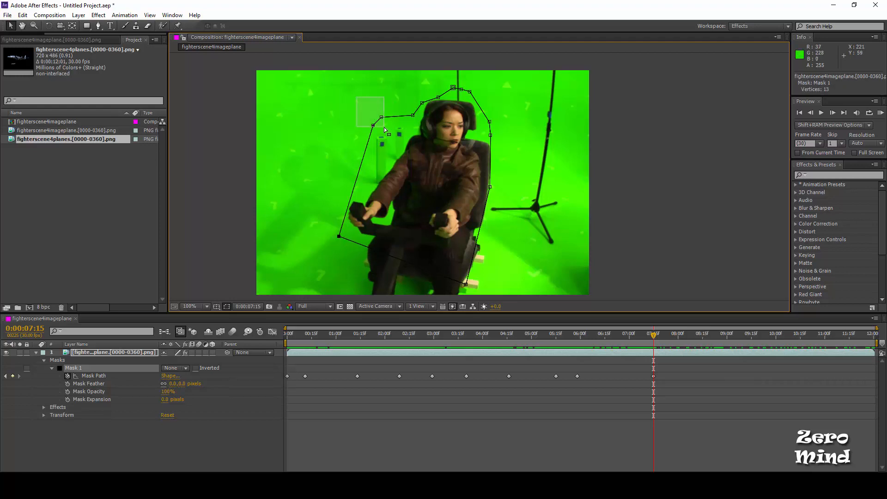
drag(373, 125, 345, 195)
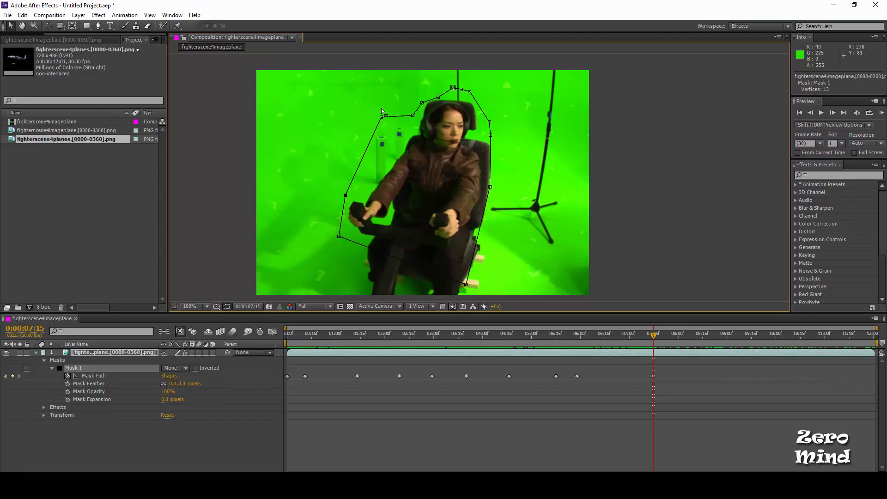
drag(381, 119, 369, 189)
mouse_move(413, 114)
mouse_down()
mouse_move(405, 141)
mouse_move(413, 125)
mouse_up()
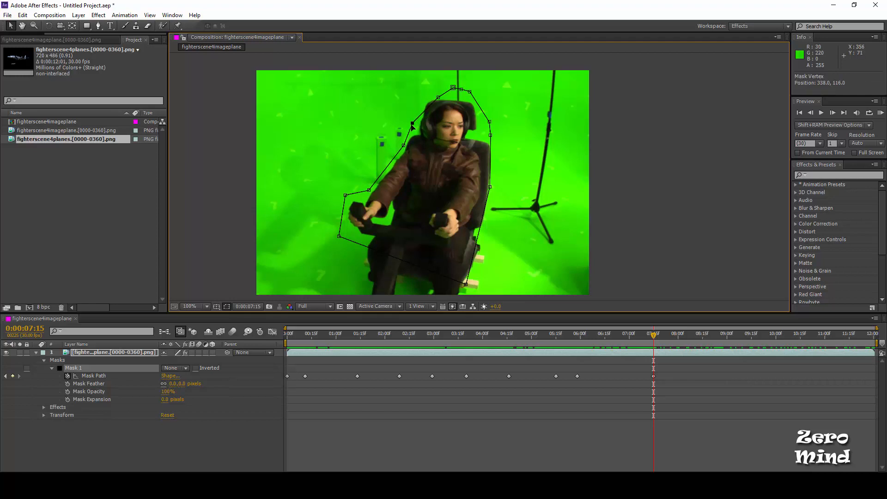
drag(438, 97, 475, 100)
At 0:00:07:15, fit Mask 1's vertices closely over the headrest, down the chair back and around the chair base.
scroll(456, 95, up, 2)
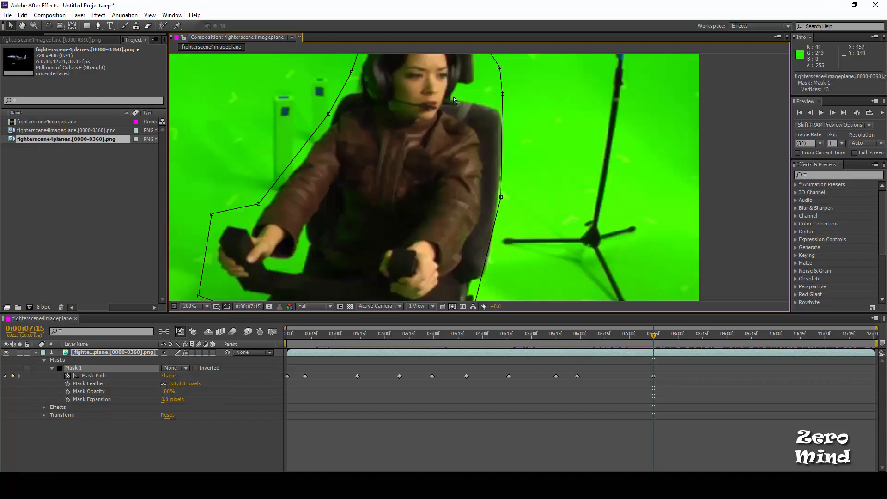
drag(463, 134, 494, 144)
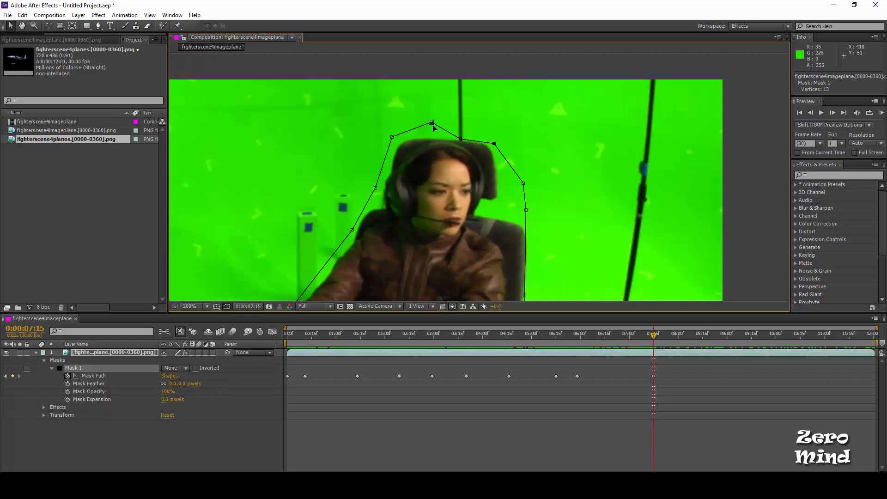
drag(431, 123, 427, 135)
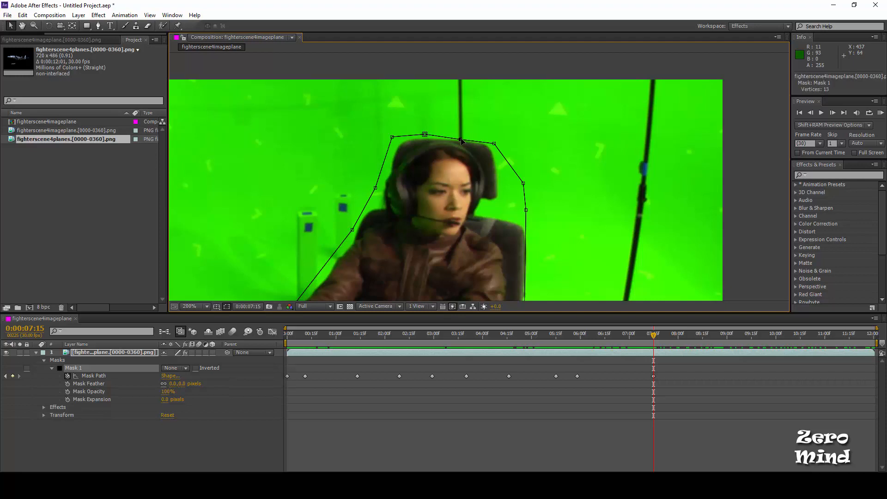
drag(575, 242, 533, 136)
drag(482, 212, 485, 208)
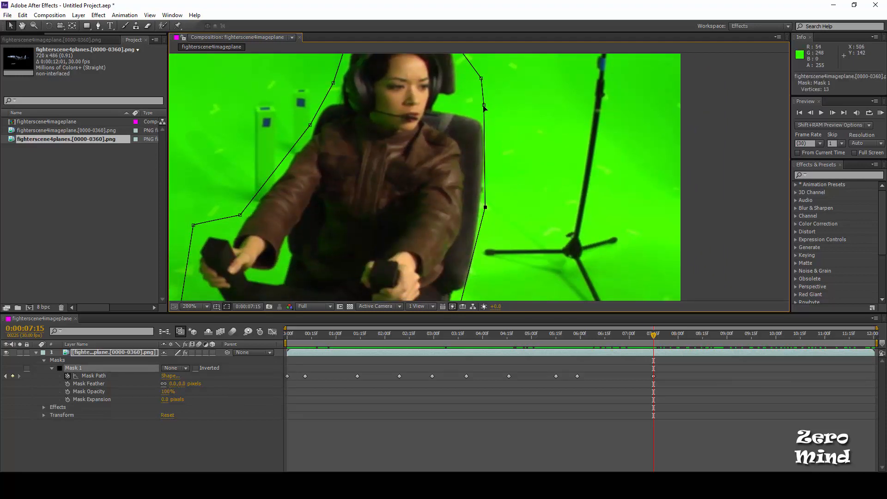
scroll(485, 209, down, 5)
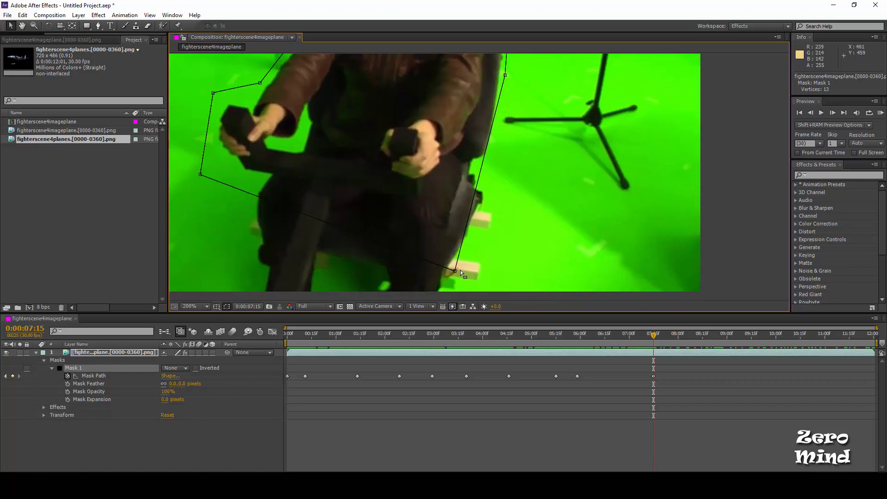
drag(455, 272, 474, 280)
scroll(473, 250, down, 1)
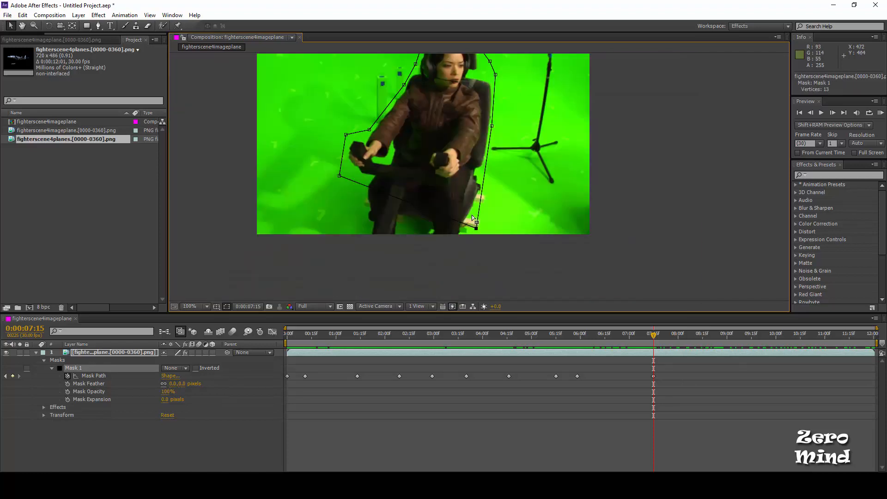
drag(500, 184, 498, 211)
Go back to 0:00:06:25 and adjust Mask 1's vertices on the chair-back side to fit the headrest, backrest and chair base.
drag(656, 335, 621, 334)
drag(523, 62, 476, 255)
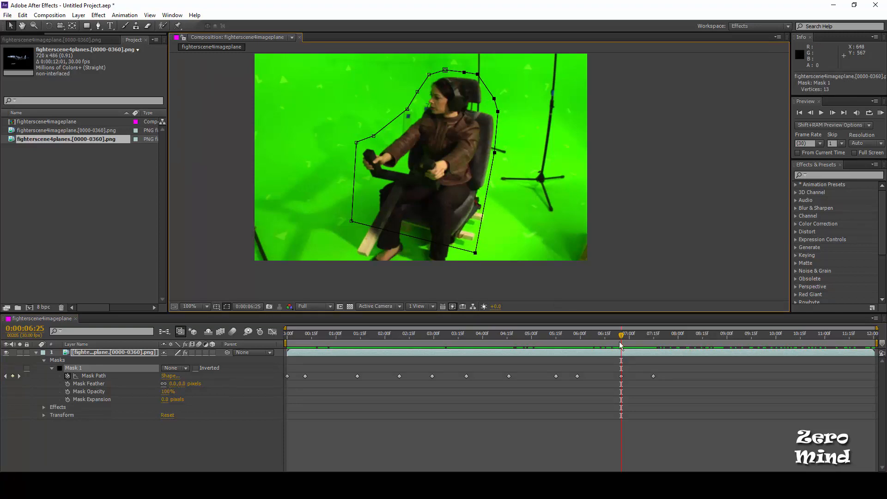
Advance to 0:00:09:00 and free-transform the whole of Mask 1 over the actor's head and torso.
drag(615, 342, 727, 351)
key(comma)
drag(411, 95, 551, 281)
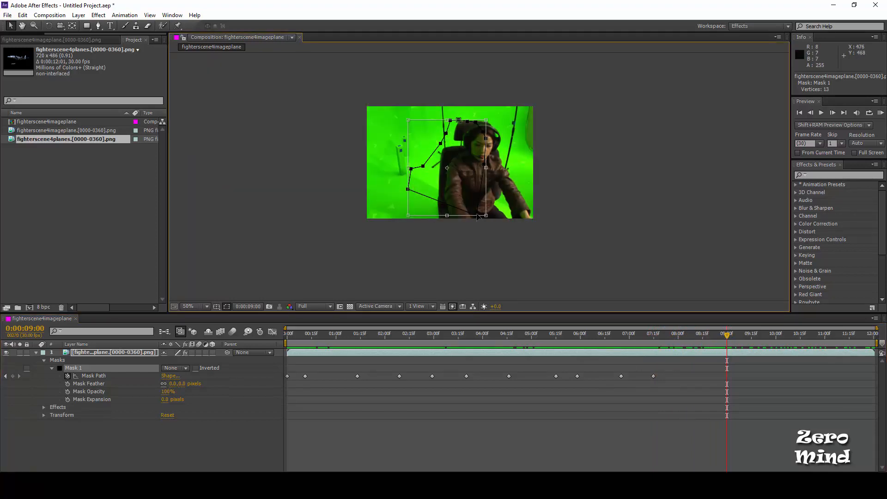
drag(487, 217, 505, 196)
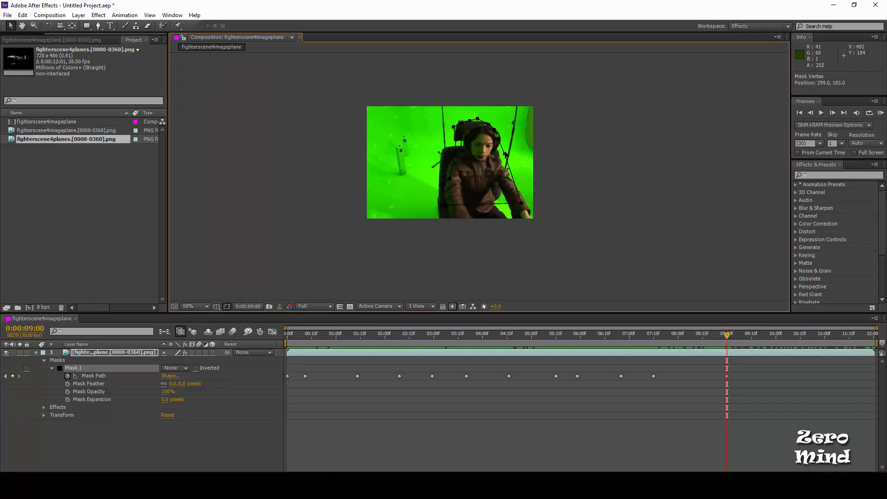
At 0:00:09:00, move Mask 1's side vertex beside the shoulder outward and drop both bottom vertices below the frame to include the arms.
scroll(498, 138, up, 2)
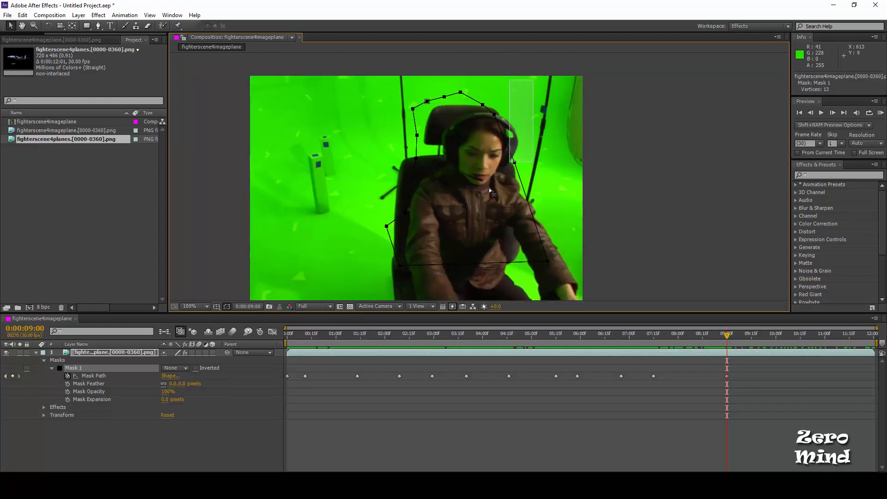
drag(516, 165, 526, 182)
drag(529, 281, 529, 281)
drag(592, 239, 589, 179)
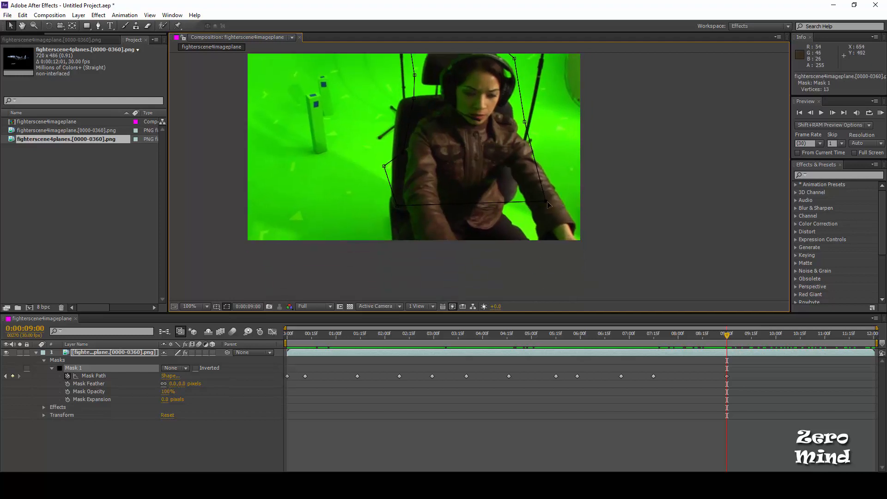
drag(546, 202, 597, 257)
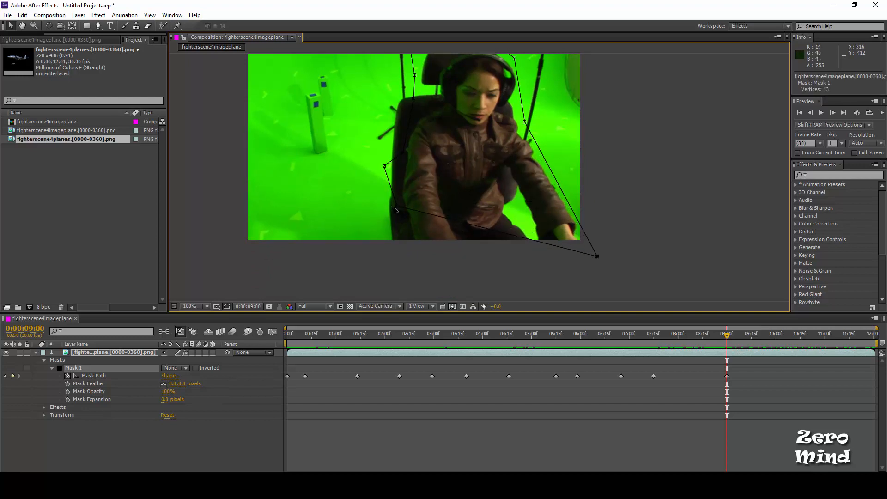
drag(397, 207, 386, 268)
click(384, 166)
At 0:00:09:00, reshape Mask 1's vertices around the outer edge of the backrest and the side of the headrest.
drag(348, 137, 366, 212)
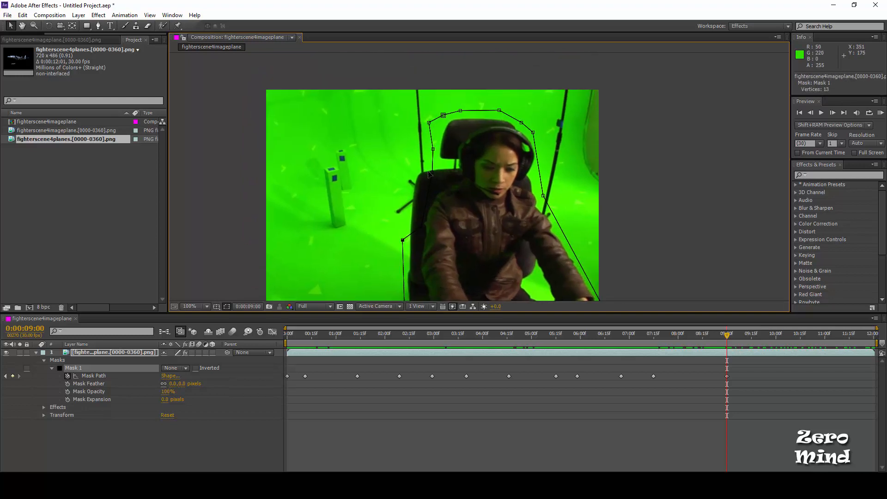
drag(429, 173, 405, 169)
drag(421, 230, 393, 223)
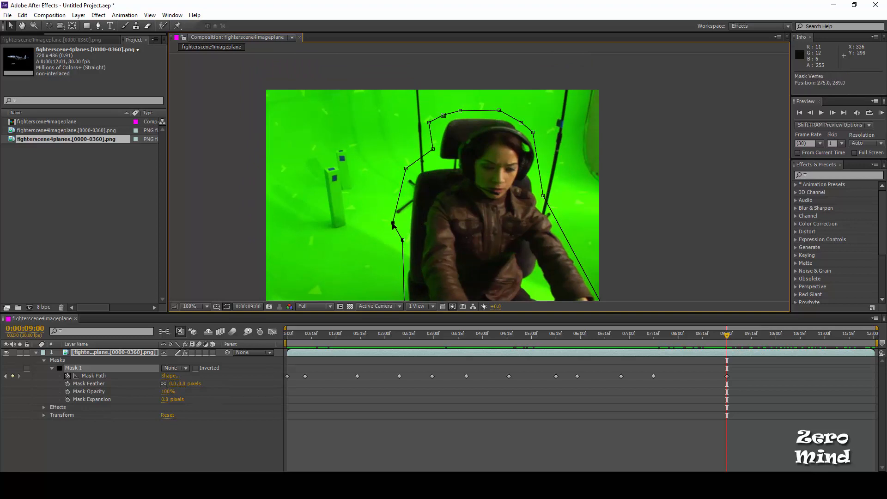
drag(433, 149, 429, 154)
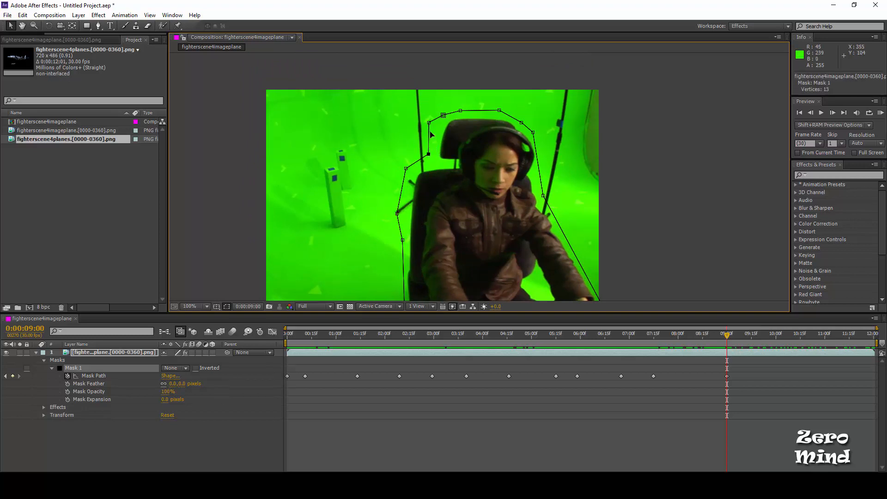
drag(429, 122, 433, 133)
Go back to 0:00:08:10 and nudge the whole of Mask 1 leftwards over the actor and chair.
drag(727, 339, 694, 341)
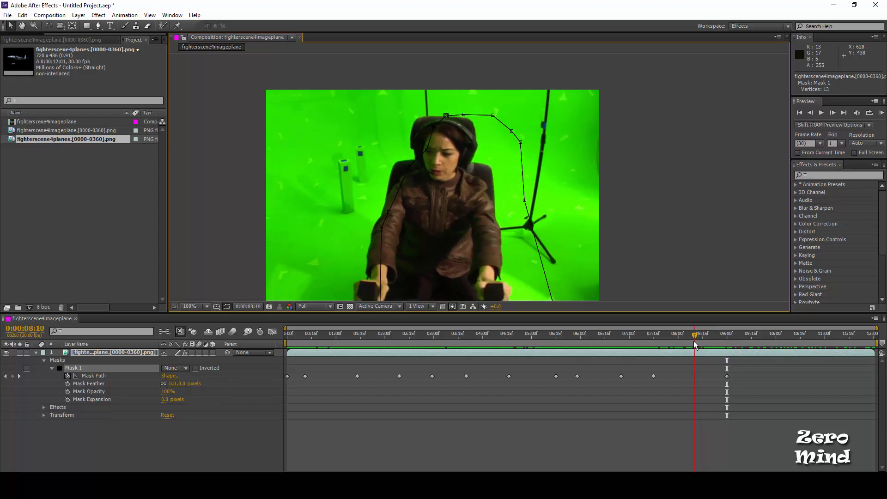
key(comma)
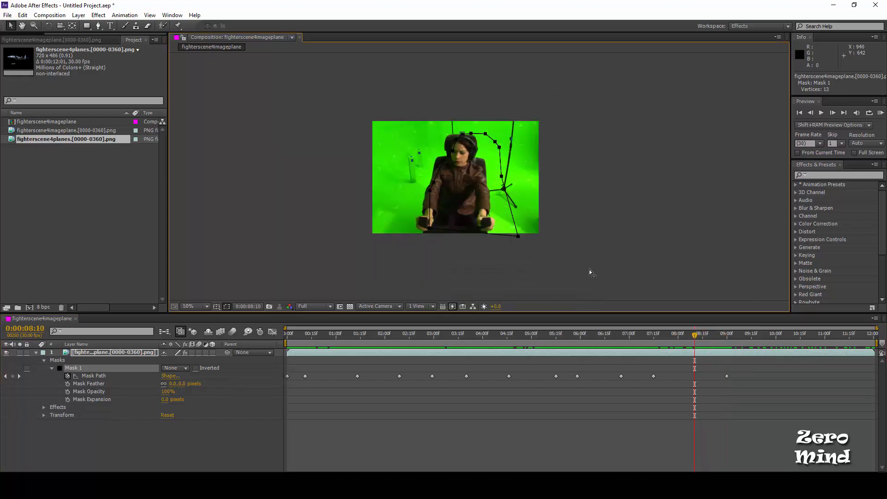
key(shift+Left)
key(shift+Left)
key(shift+Left)
key(shift+Left)
key(Right)
key(Right)
key(Right)
key(Right)
key(Right)
key(Right)
key(Right)
key(Right)
key(Right)
key(Right)
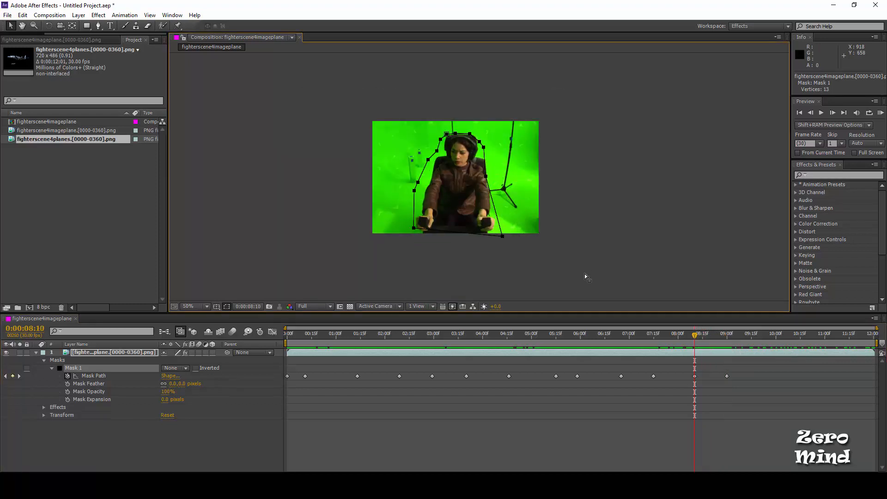
key(Right)
key(Right)
key(Right)
key(Right)
At 0:00:08:10, nudge Mask 1's upper and side vertices slightly up and to the left to clear the headrest.
scroll(475, 189, up, 1)
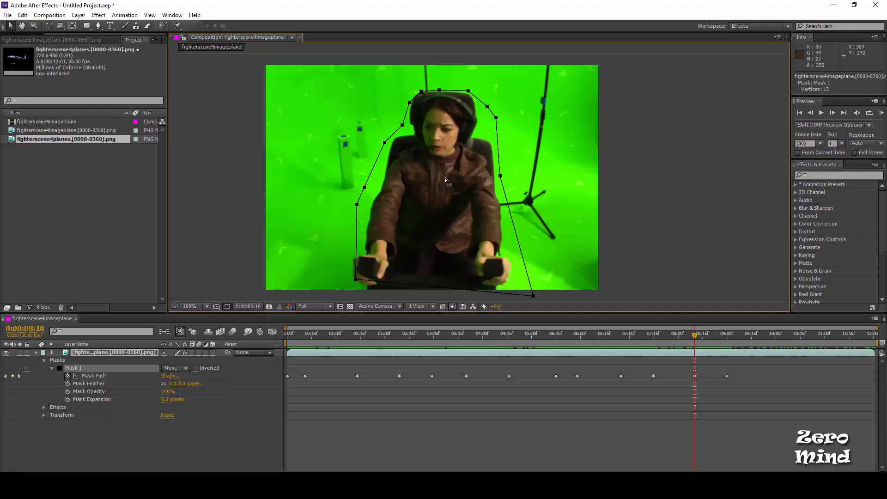
drag(444, 177, 463, 198)
drag(535, 103, 343, 249)
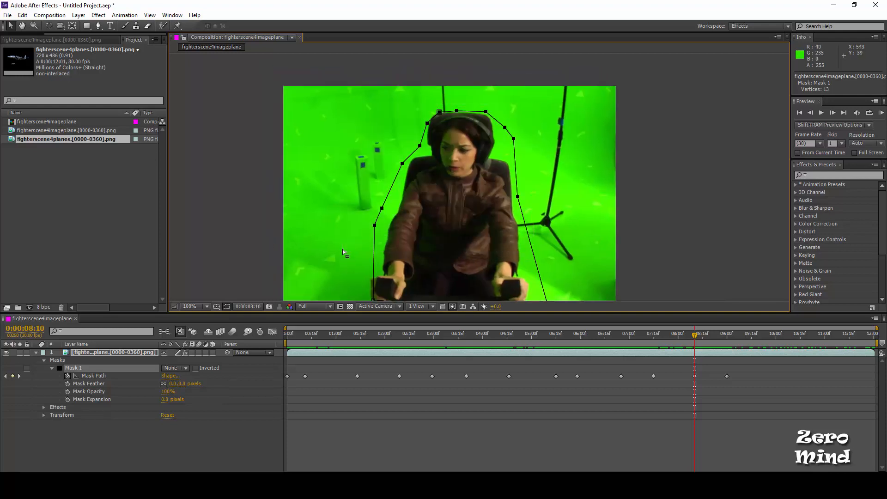
key(Left)
key(Left)
key(Left)
key(Up)
key(Up)
key(Up)
key(Up)
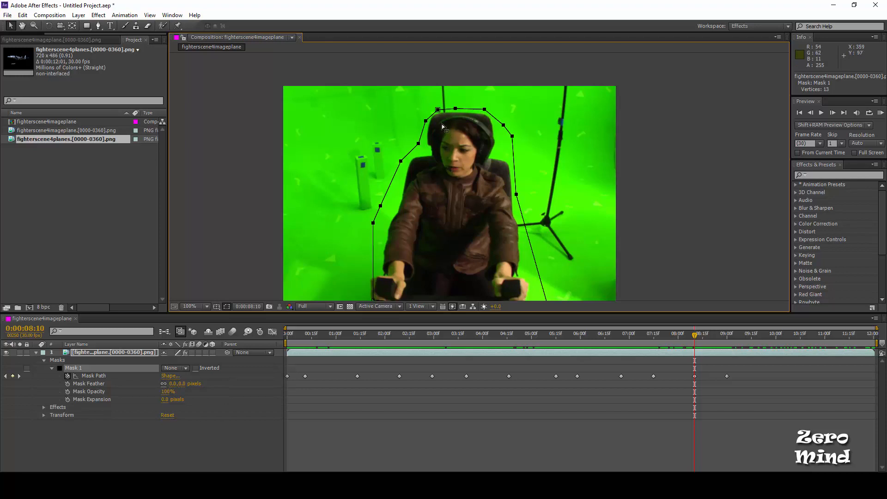
At 0:00:08:10, nudge Mask 1's lower-left vertices outward past the actor's hand and joystick.
drag(408, 247, 428, 195)
drag(376, 231, 416, 267)
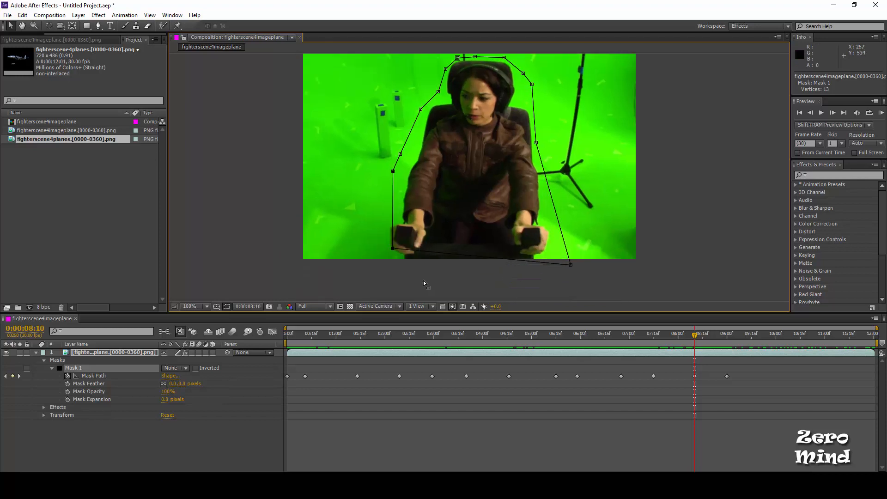
key(Left)
key(Left)
key(Left)
key(Left)
key(Left)
key(Left)
key(Left)
Advance to 0:00:08:22 and nudge Mask 1's vertices beside the headrest leftwards to clear it.
drag(686, 340, 716, 355)
drag(467, 139, 471, 205)
drag(429, 109, 484, 178)
key(Left)
key(Left)
key(Left)
key(Left)
key(Left)
key(Left)
key(Left)
key(Left)
key(Left)
key(Left)
key(Left)
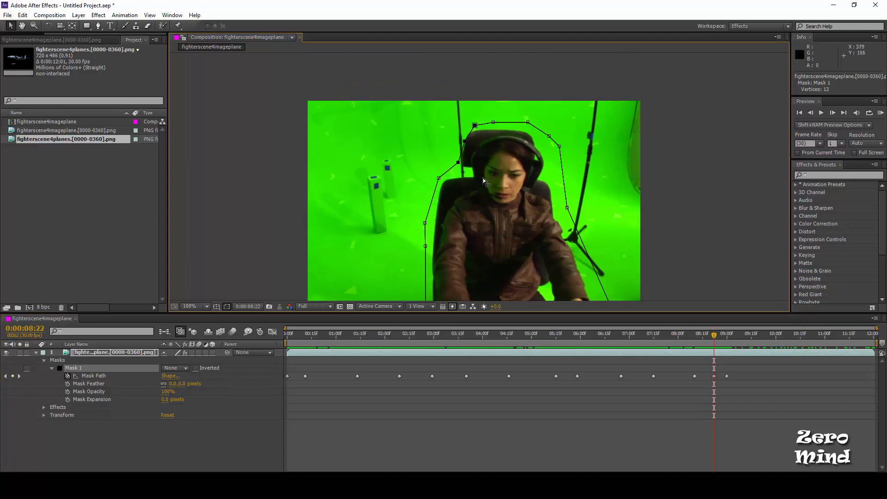
Advance to 0:00:09:15 and move the whole of Mask 1 rightwards over the actor and chair at the frame edge.
drag(713, 337, 753, 340)
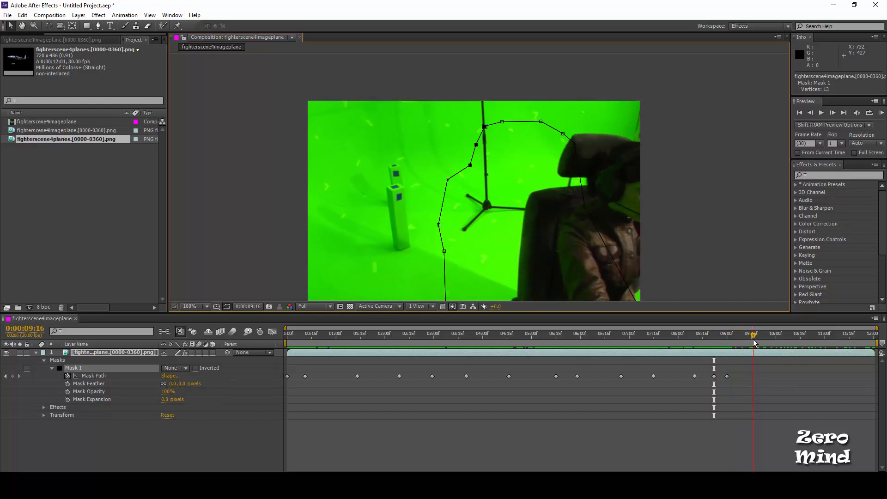
key(comma)
drag(348, 89, 609, 305)
drag(523, 242, 559, 242)
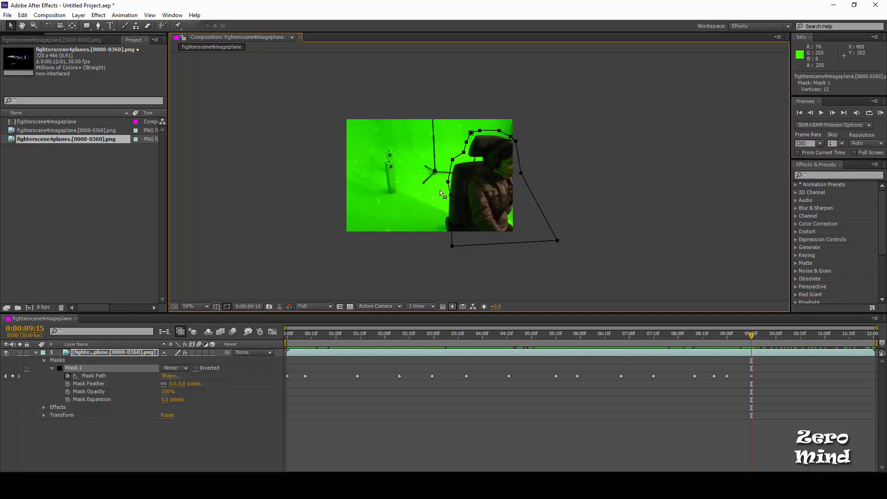
At 0:00:09:15, extend Mask 1's lower-left vertices outward past the edge of the chair.
drag(441, 194, 446, 251)
mouse_move(754, 340)
mouse_down()
mouse_move(791, 342)
mouse_move(754, 351)
mouse_up()
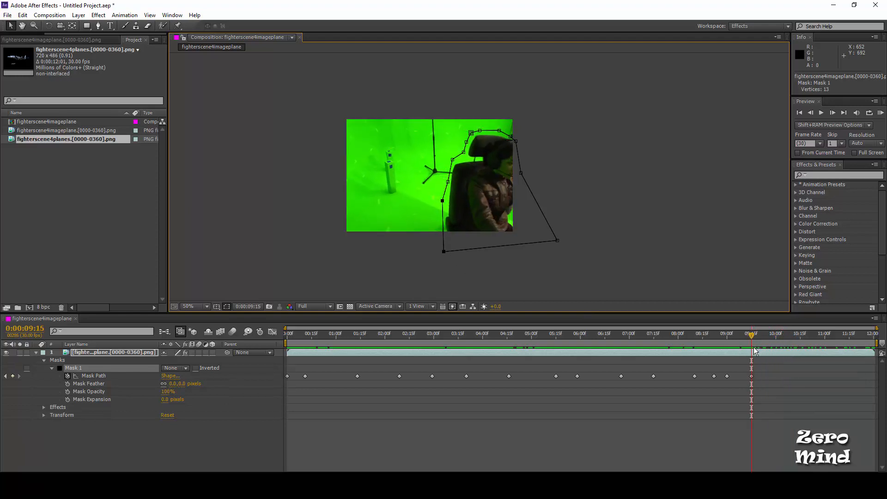
Advance in small increments to 0:00:10:02, moving the whole of Mask 1 rightwards with the chair until it lies outside the frame.
key(Page_Down)
key(Page_Down)
key(Page_Down)
key(Page_Down)
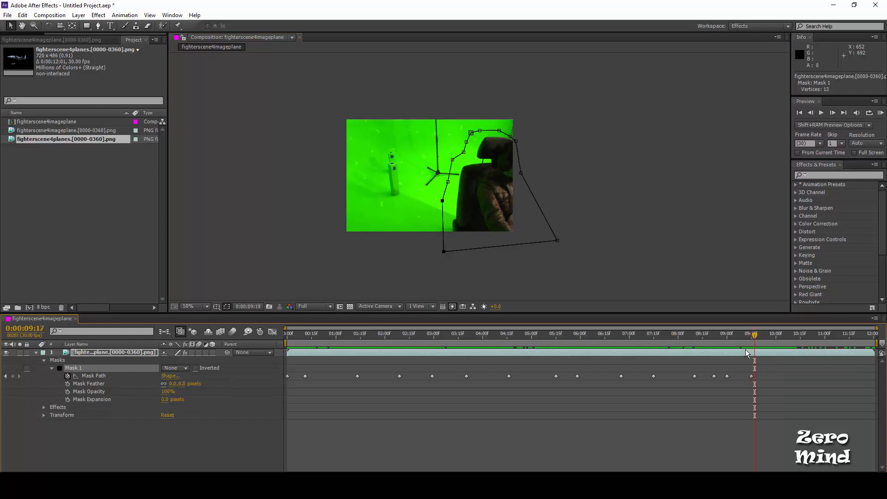
drag(595, 100, 447, 271)
drag(558, 241, 662, 268)
key(Page_Down)
key(Page_Down)
key(Page_Down)
key(Page_Down)
key(Page_Down)
key(Page_Down)
key(Page_Down)
key(Page_Down)
key(Page_Down)
key(Page_Down)
key(Page_Down)
key(Page_Down)
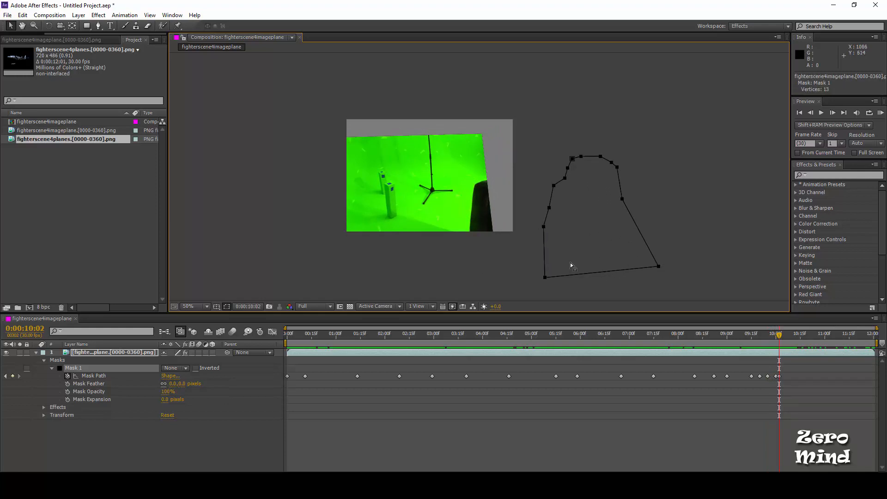
click(497, 265)
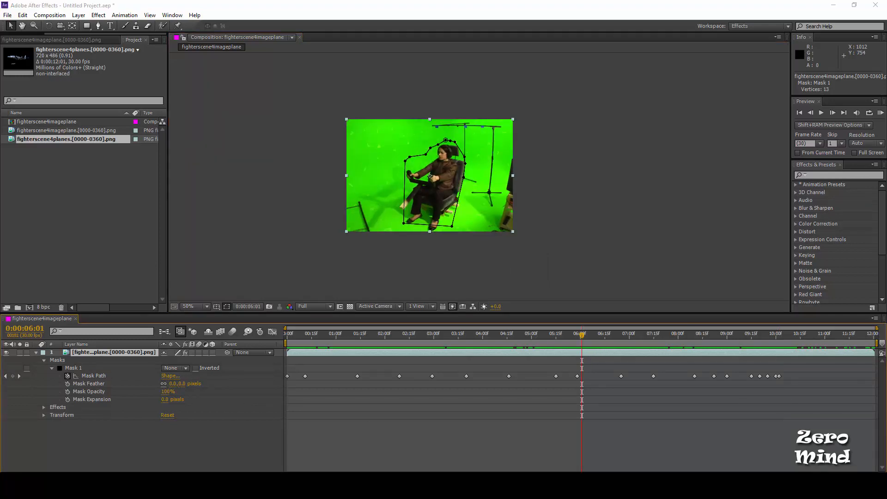
Switch to the Google Meet window and admit the participant waiting to join the meeting.
mouse_move(224, 443)
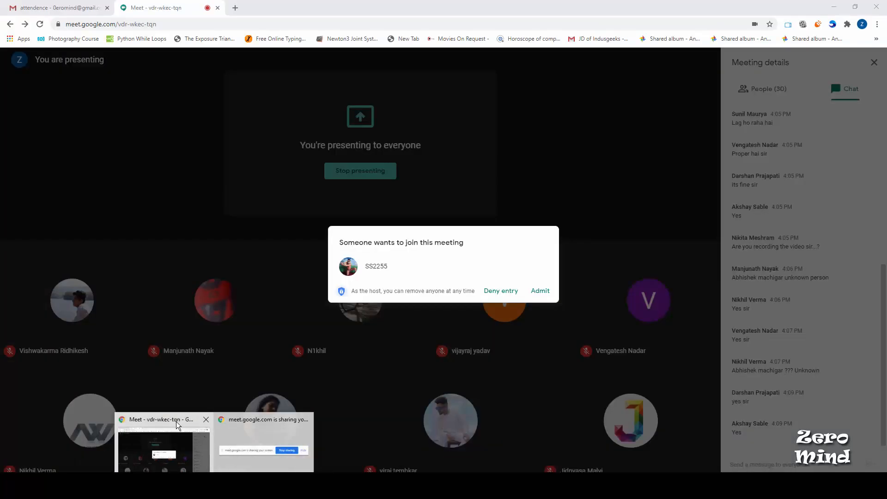
click(176, 421)
click(540, 291)
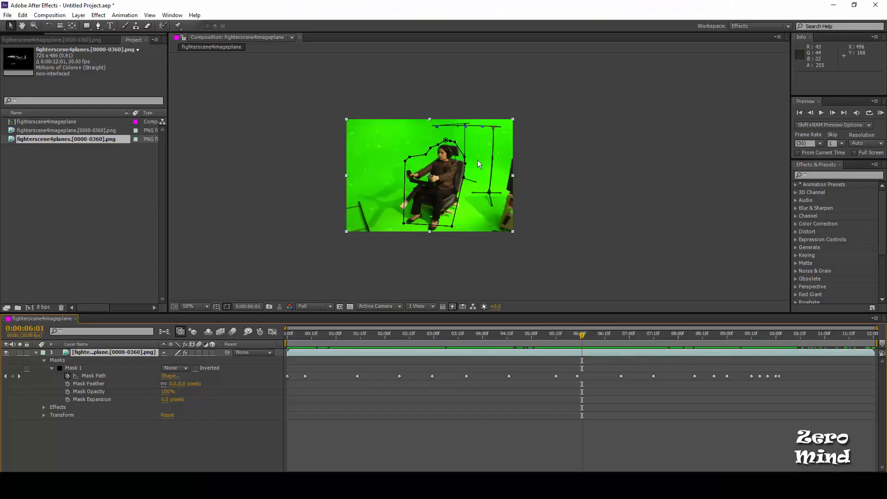
Return to After Effects, go to 0:00:06:24 and set Mask 1's mode to Add.
scroll(552, 201, up, 2)
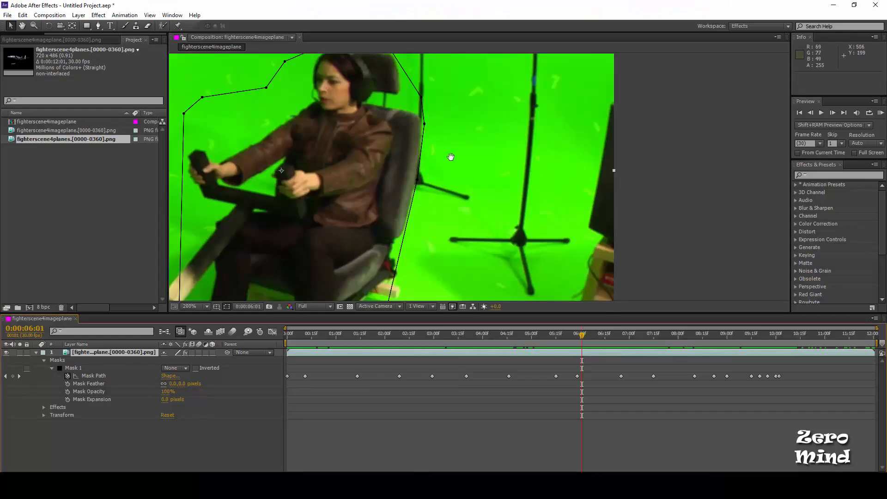
drag(451, 156, 556, 257)
drag(510, 155, 462, 129)
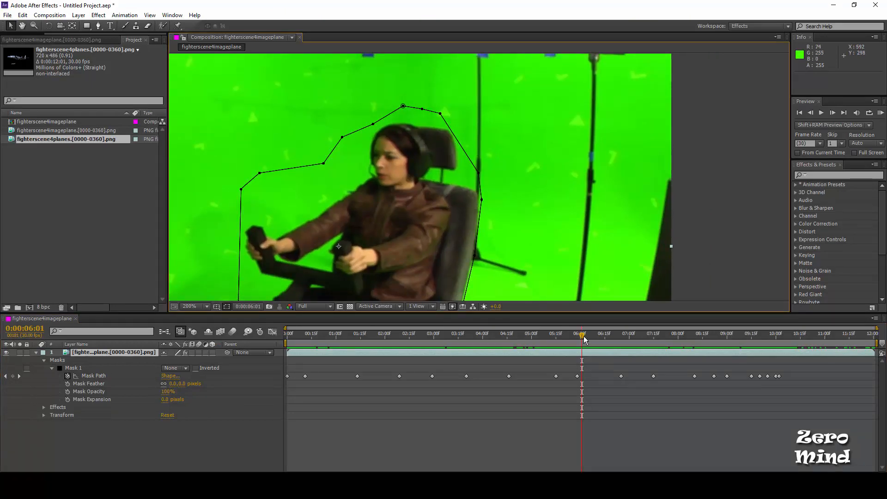
drag(584, 339, 620, 372)
scroll(448, 106, up, 3)
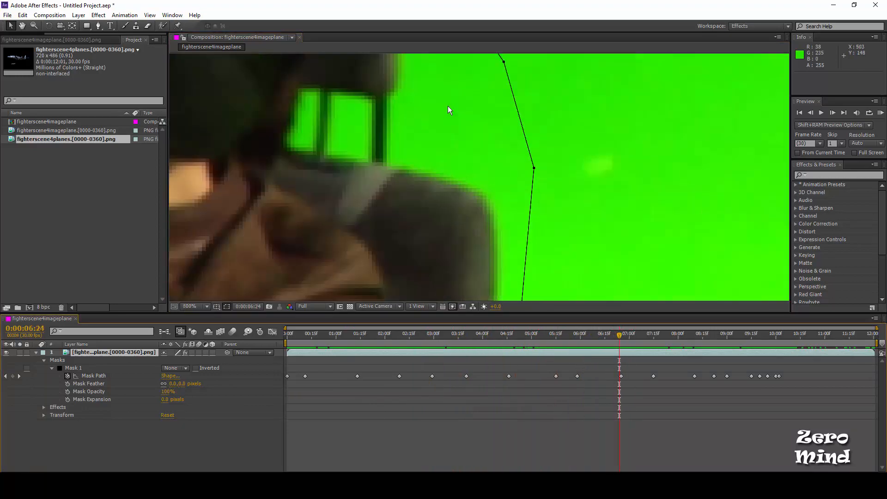
scroll(452, 266, down, 2)
drag(449, 169, 419, 193)
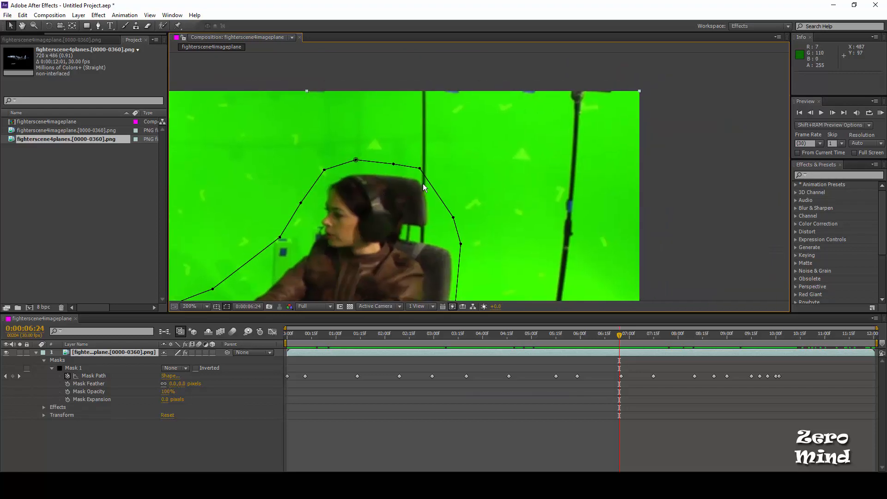
click(181, 370)
click(182, 389)
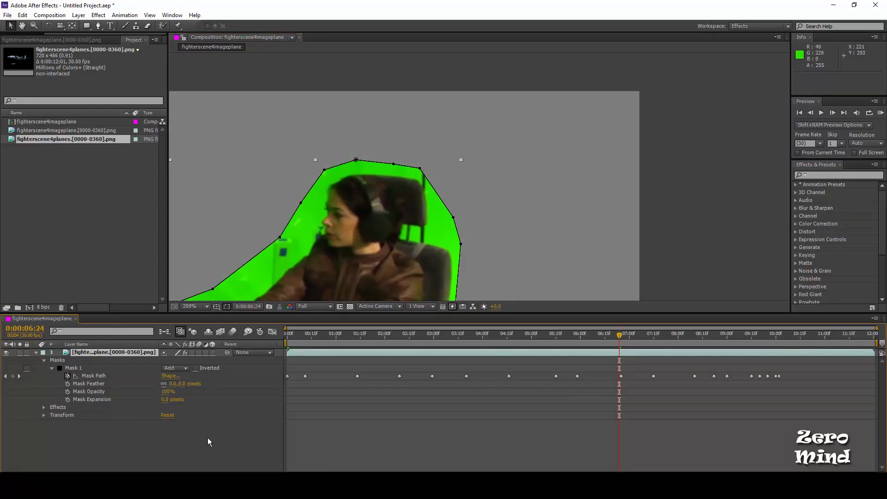
Collapse Mask 1's properties and lock the mask.
click(44, 361)
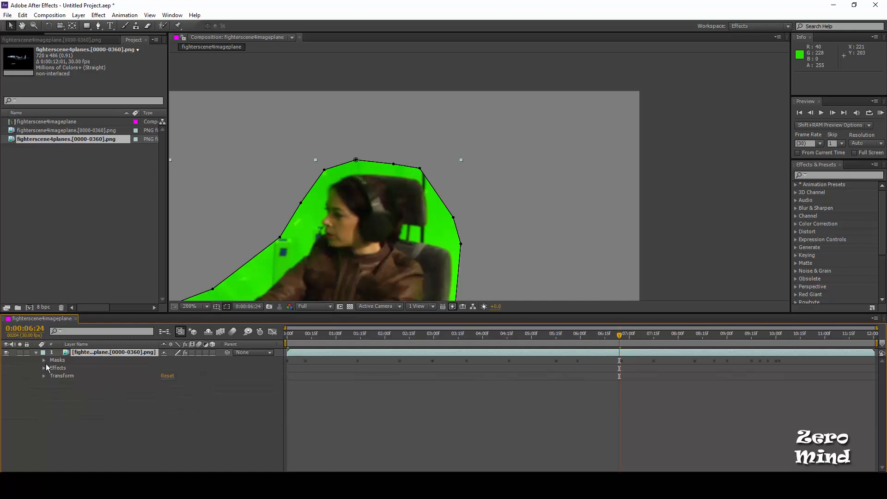
click(44, 361)
click(50, 368)
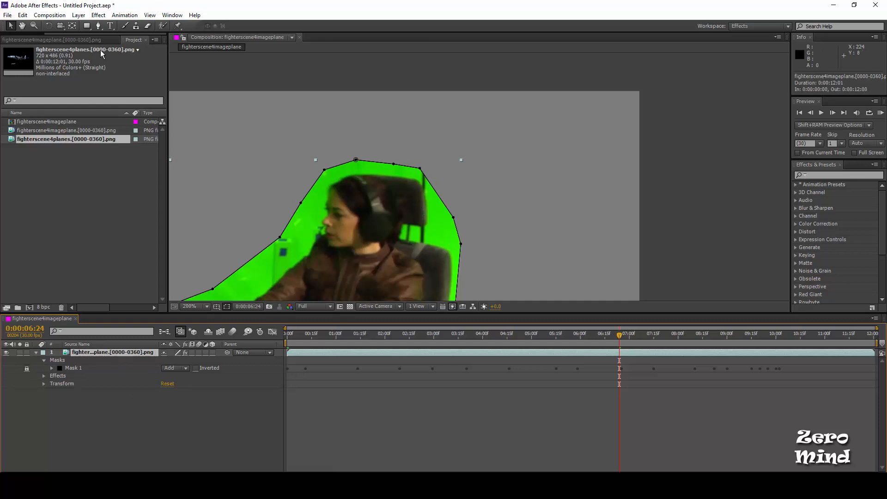
Draw a narrow rectangular mask about 10 by 36 px over the pole above the headrest's corner and set it to Subtract.
click(86, 28)
drag(419, 140, 429, 173)
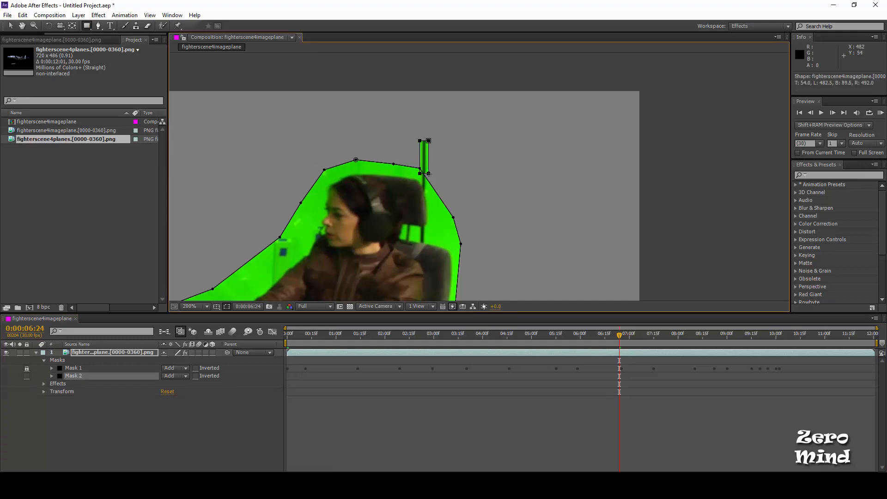
click(174, 376)
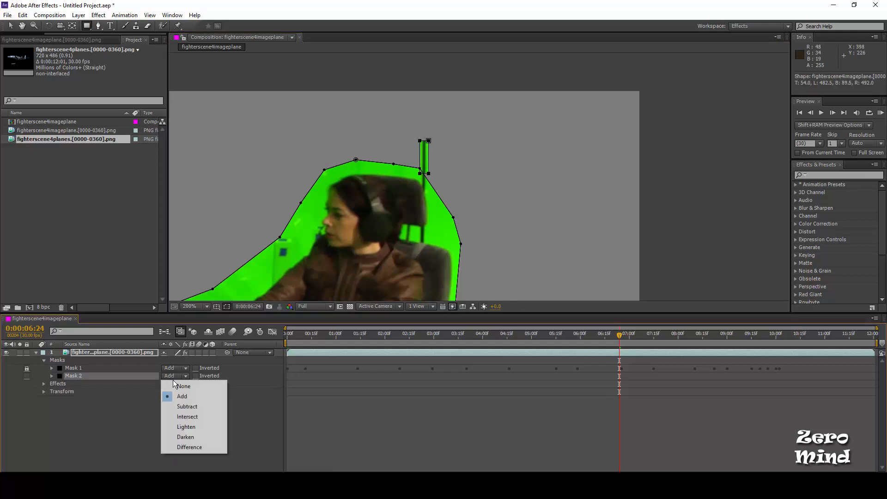
click(187, 406)
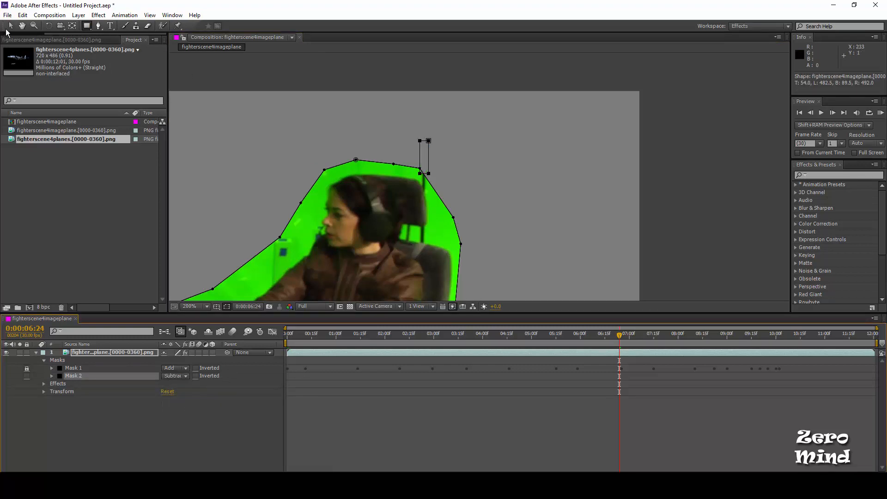
Reshape Mask 2 into a wider four-sided shape covering the pole, with its lower edge along the headrest's upper corner.
key(v)
scroll(449, 173, up, 2)
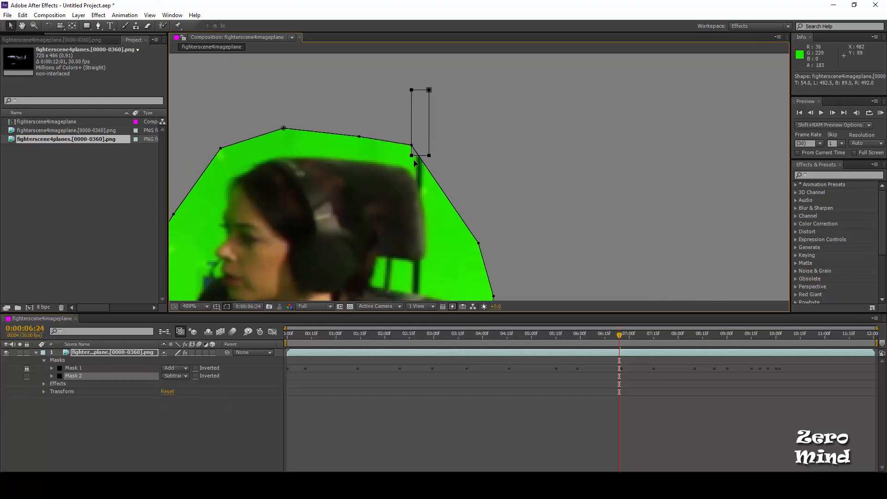
drag(414, 160, 424, 206)
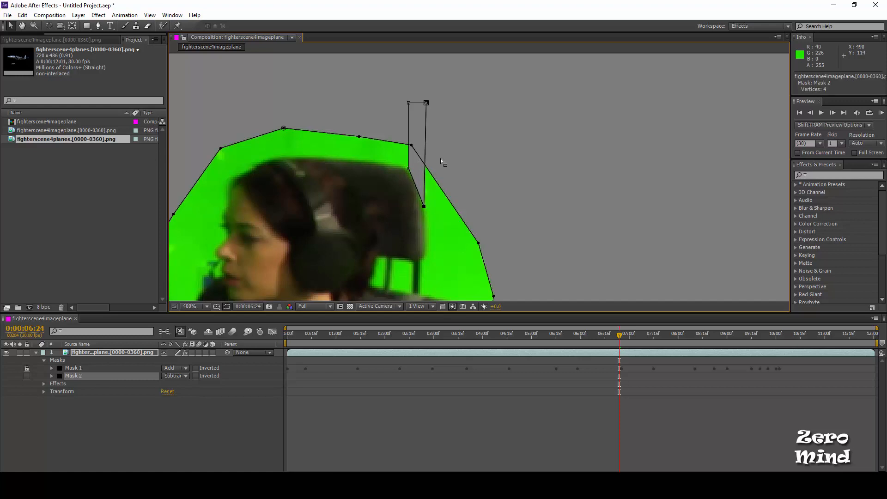
mouse_move(426, 102)
mouse_down()
mouse_move(481, 132)
mouse_move(487, 147)
mouse_move(413, 92)
mouse_up()
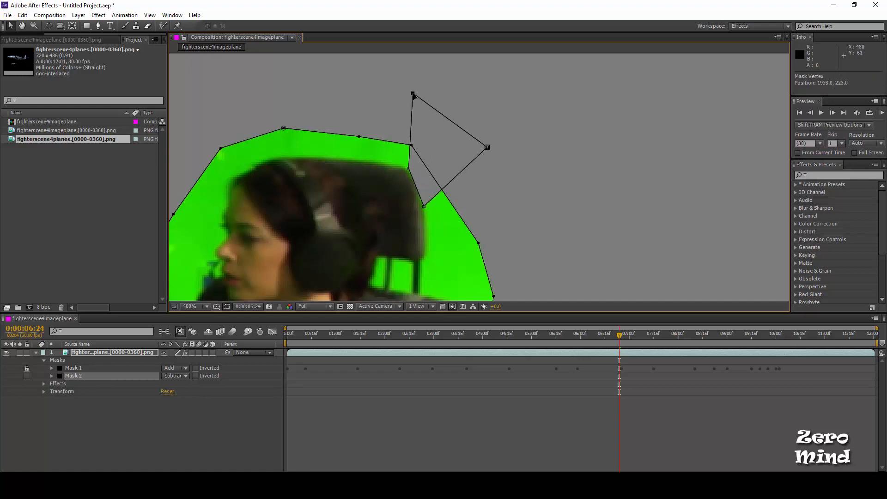
drag(408, 168, 397, 166)
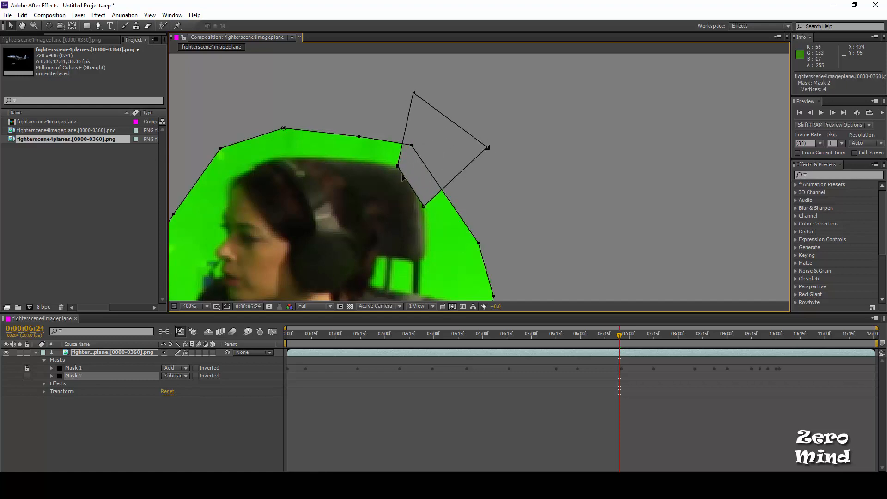
Add a smooth vertex to Mask 2's lower edge to follow the rounded headrest corner, undoing the curve on the adjacent corner vertex.
click(410, 186)
drag(410, 186, 417, 185)
ctrl+alt+click(417, 185)
ctrl+alt+click(398, 166)
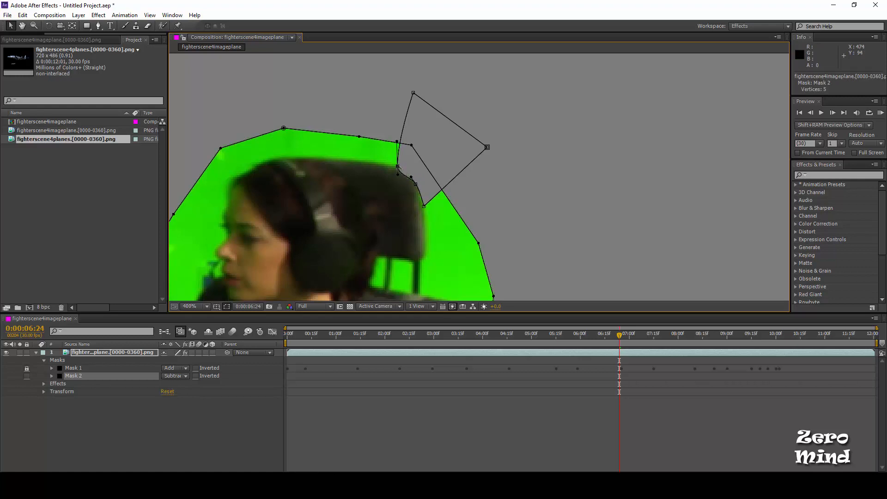
key(ctrl+z)
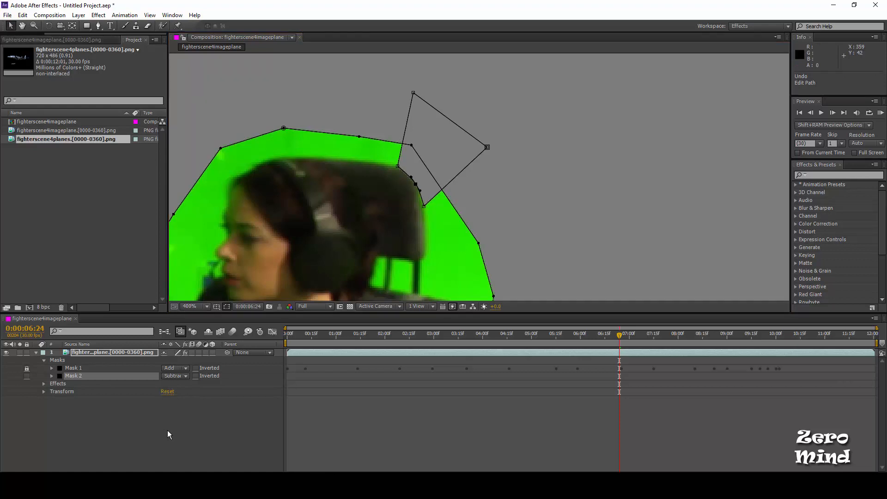
Set Mask 2's Mask Feather to 1.0 pixels.
click(52, 376)
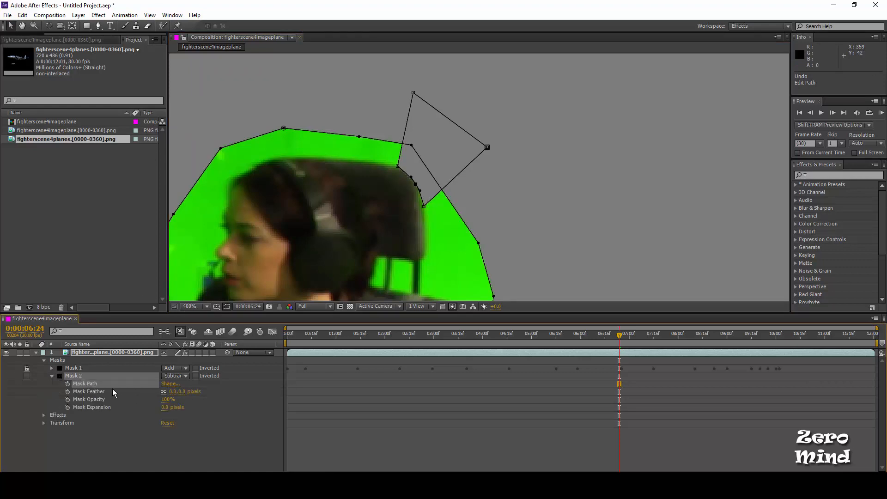
click(172, 392)
text(1.0)
key(Return)
click(225, 443)
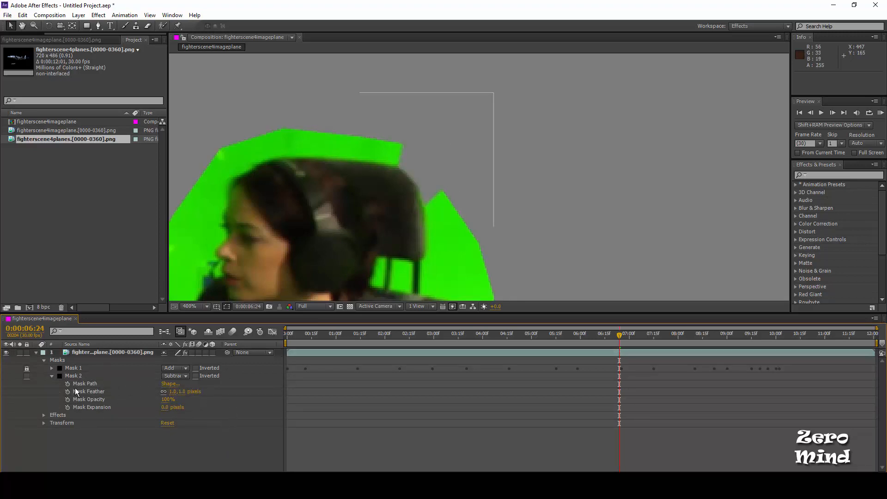
Start keyframing Mask 2's Mask Path at 0:00:06:24 and set the mask's mode to None.
click(68, 383)
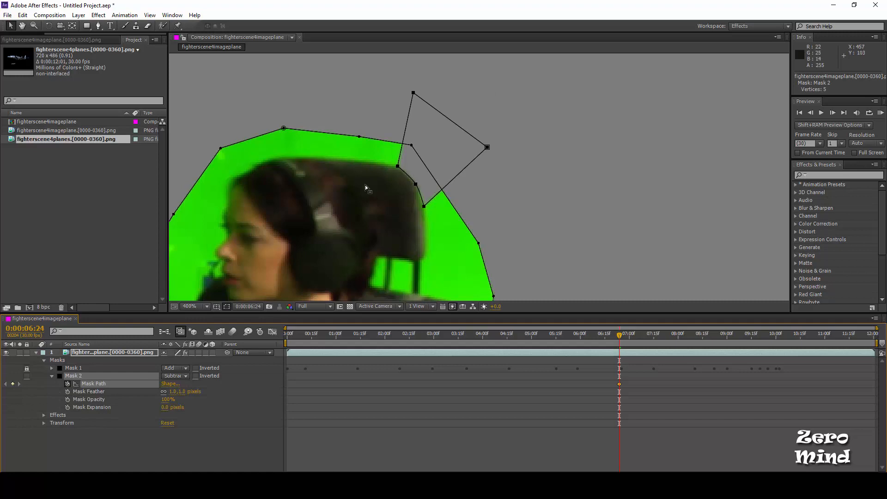
click(182, 375)
click(186, 387)
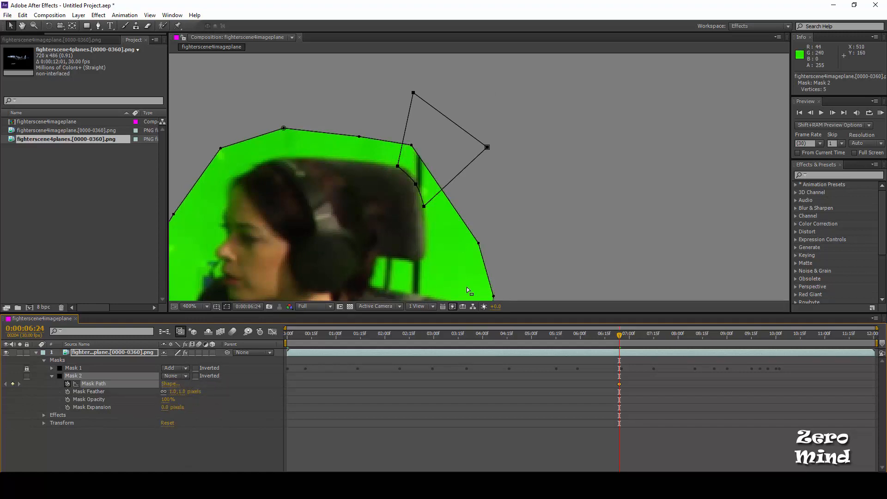
Advance to 0:00:06:28 and move the whole of Mask 2 upwards onto the headrest's corner.
key(Page_Down)
key(Page_Down)
key(Page_Down)
key(Page_Down)
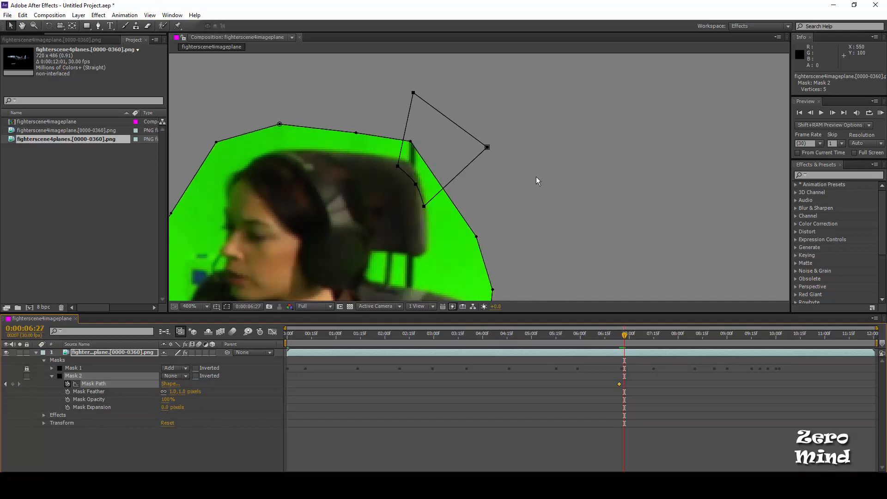
drag(540, 73, 305, 228)
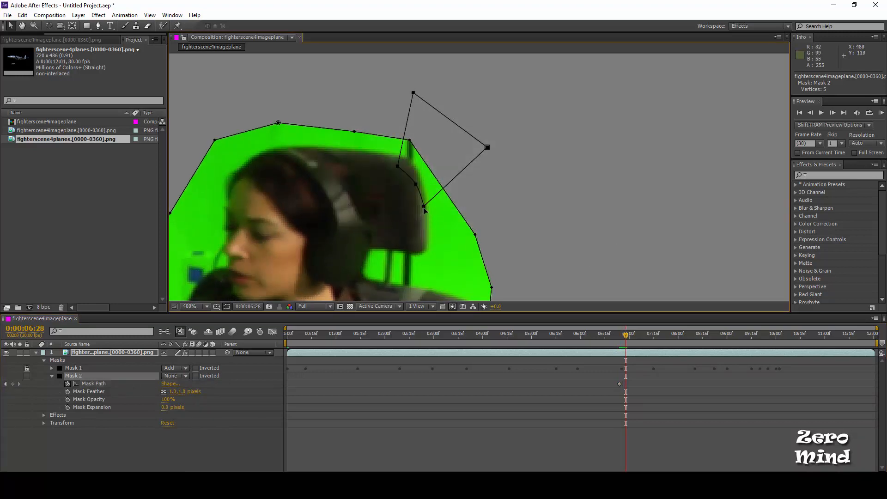
drag(423, 206, 424, 190)
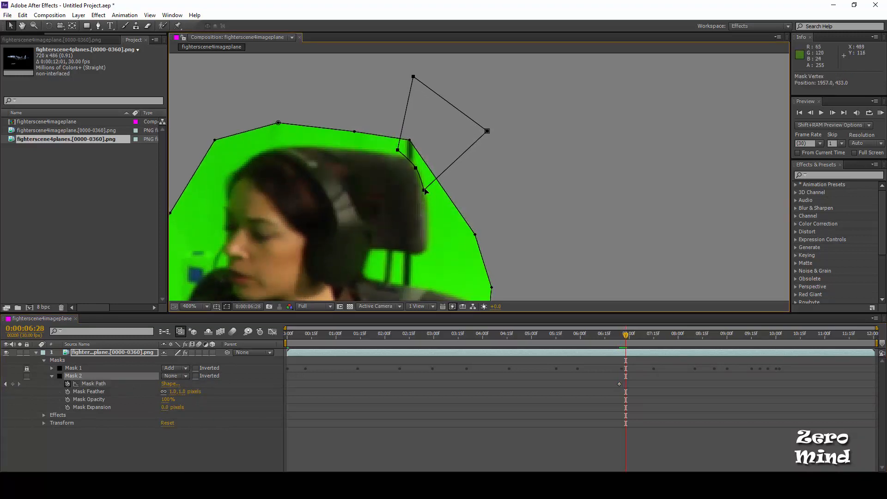
Step through the frames around 0:00:06:27 to check how Mask 2 follows the headrest's corner.
key(Page_Up)
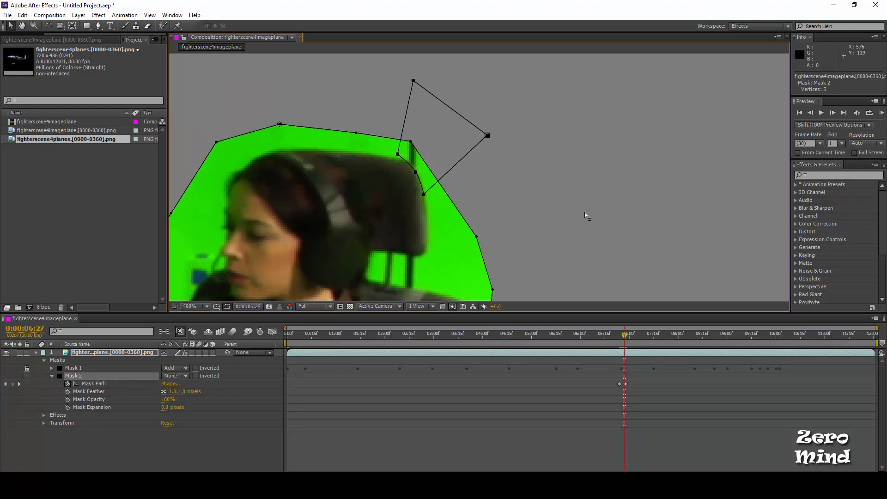
key(Page_Up)
key(Page_Down)
key(Page_Down)
key(Page_Down)
key(Page_Down)
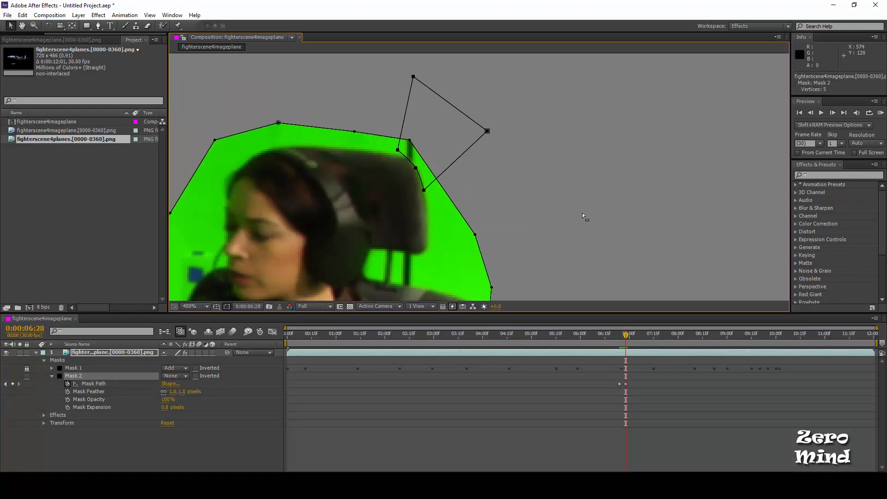
Advance to 0:00:07:05 and move the whole of Mask 2 up and inwards along the headrest's corner.
key(Page_Down)
key(Page_Down)
key(Page_Down)
key(Page_Down)
key(Page_Down)
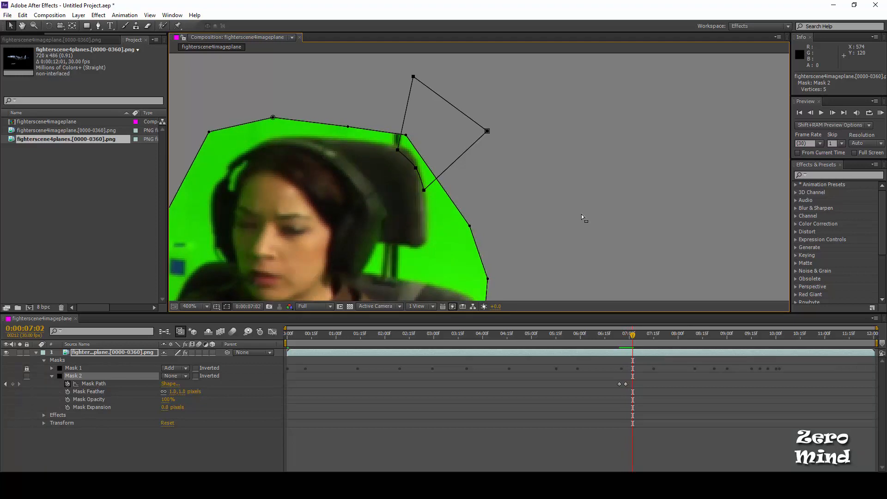
key(Page_Down)
key(Page_Down)
key(Page_Down)
key(Page_Down)
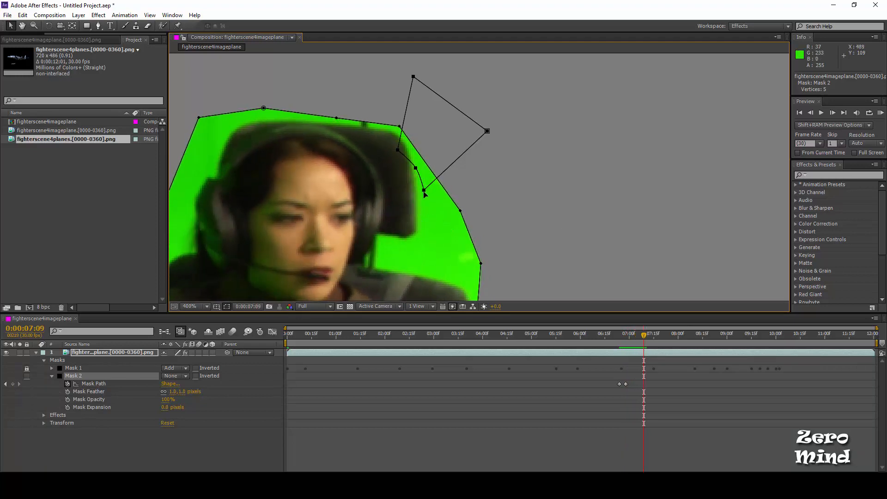
key(Page_Up)
key(Page_Up)
key(Page_Up)
key(Page_Up)
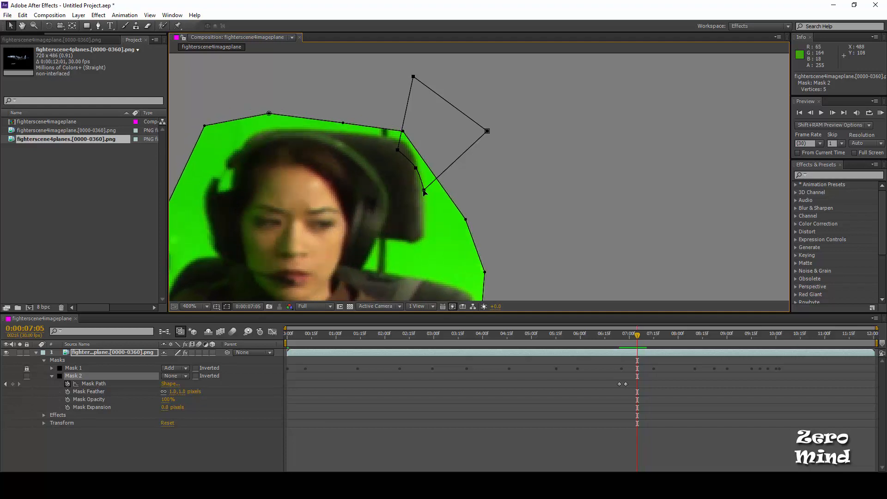
drag(424, 192, 397, 170)
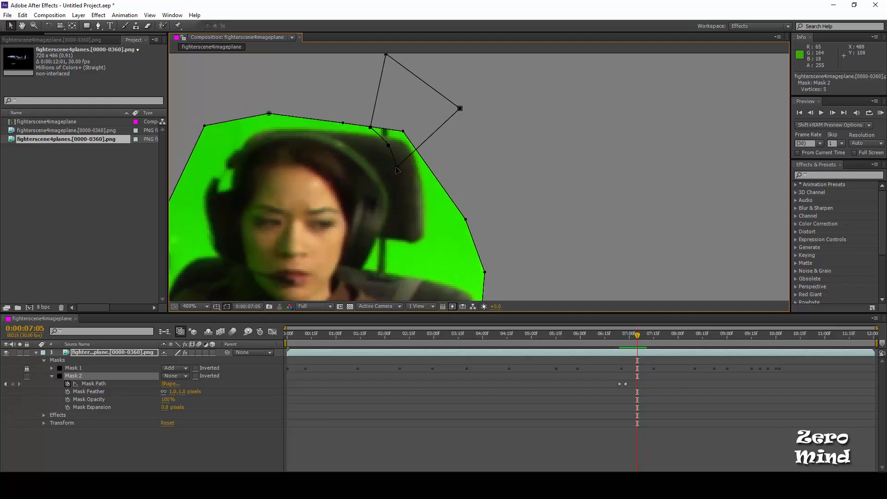
Rotate Mask 2 counterclockwise and reposition it so its lower edge follows the headrest's top corner.
double_click(397, 170)
drag(472, 174, 473, 137)
drag(412, 155, 375, 135)
key(Return)
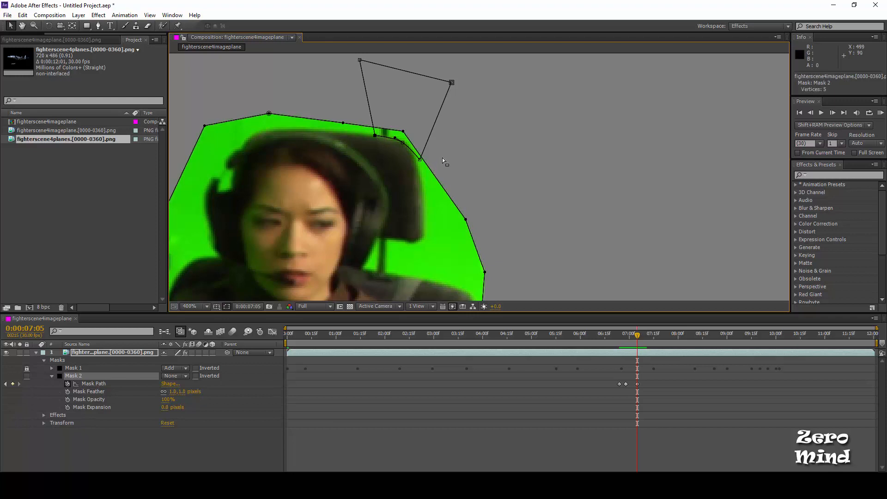
Go back to 0:00:07:02 and nudge Mask 2's lower curve point onto the headrest's edge.
key(Page_Up)
key(Page_Up)
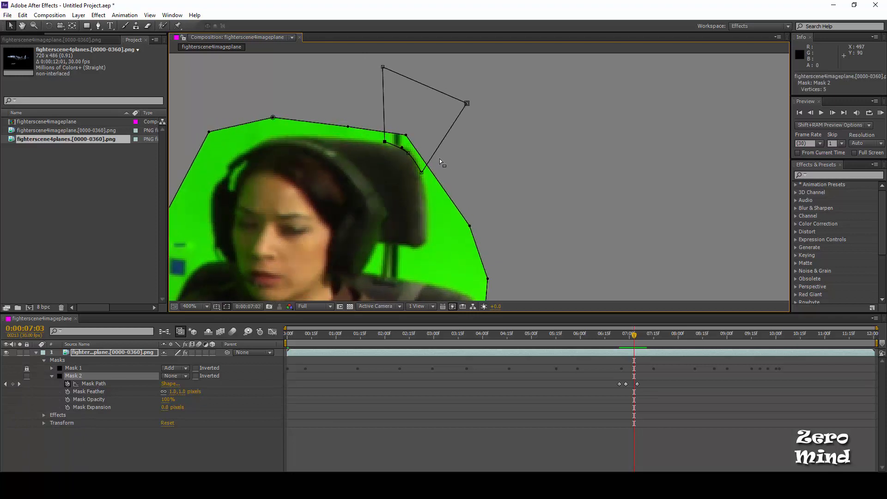
key(Page_Up)
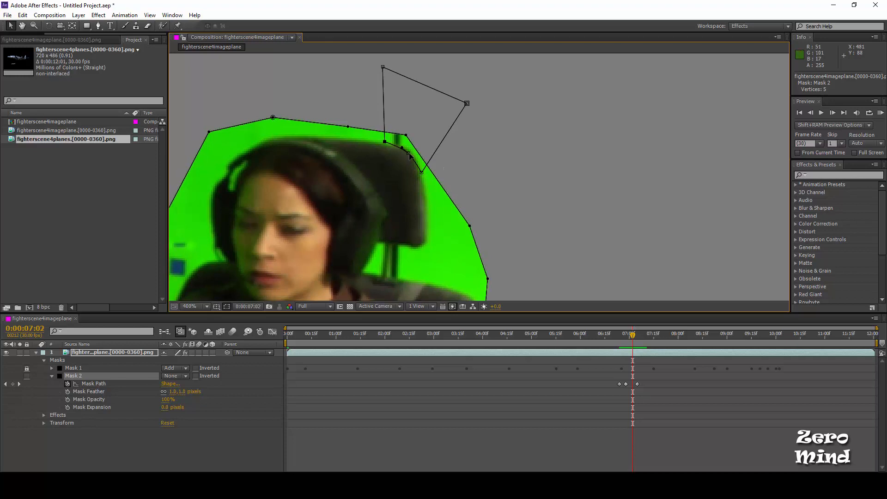
drag(409, 155, 410, 153)
Step through the frames from 0:00:07:01 to 0:00:07:08 to check Mask 2's alignment with the headrest's corner.
key(Page_Up)
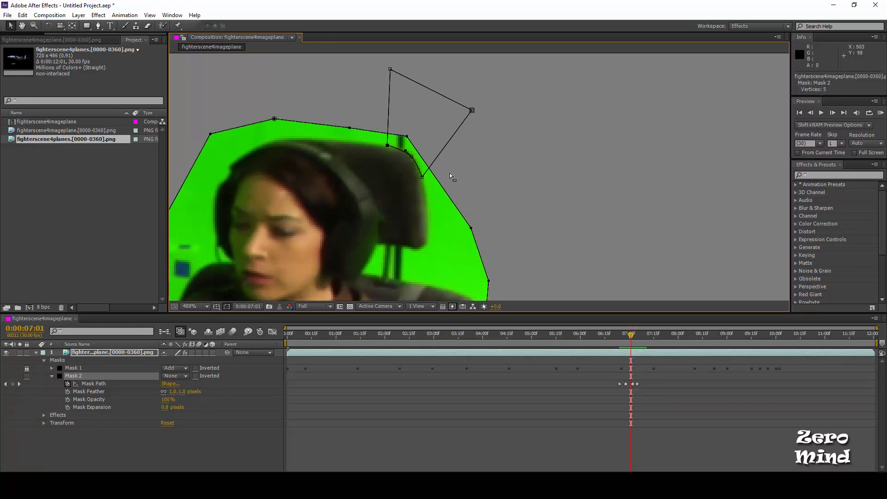
key(Page_Down)
key(Page_Down)
key(Page_Down)
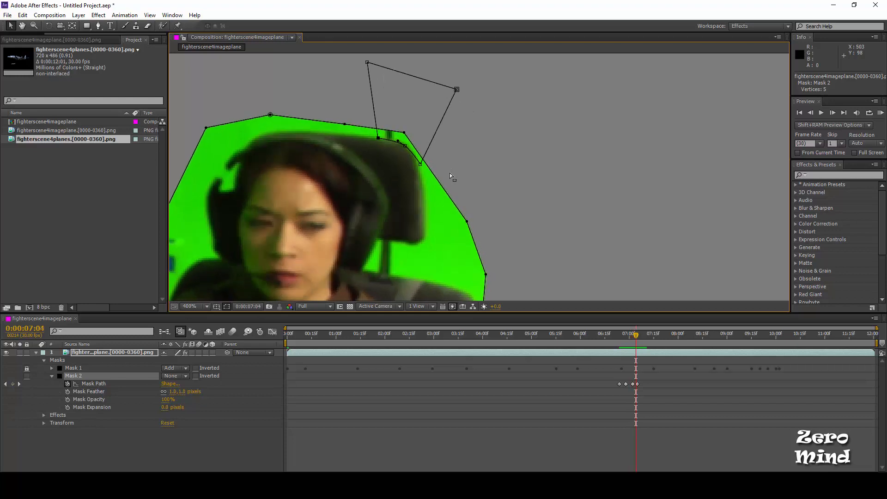
key(Page_Down)
key(Page_Down)
key(Page_Down)
key(Page_Down)
key(Page_Down)
key(Page_Down)
key(Page_Down)
key(Page_Down)
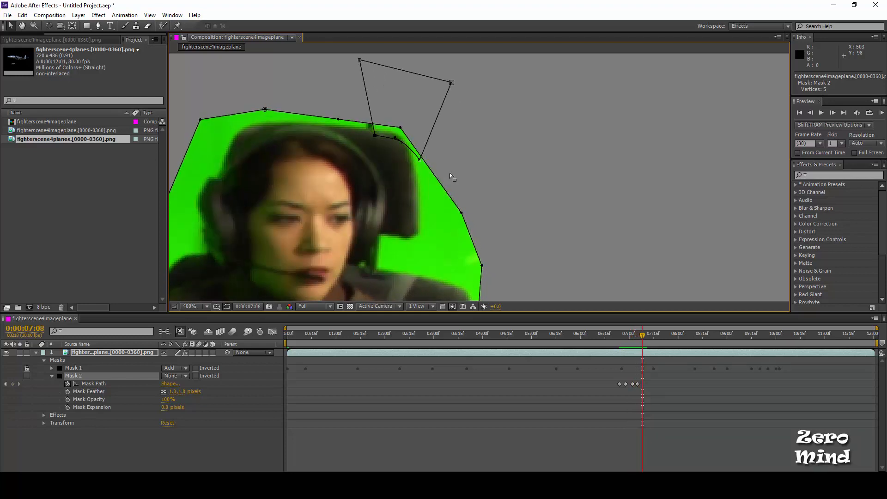
Advance to 0:00:07:20, move the whole of Mask 2 over the pole and fit its lower edge along the headrest's top.
key(Page_Down)
key(Page_Down)
key(Page_Down)
key(Page_Down)
key(Page_Down)
key(Page_Down)
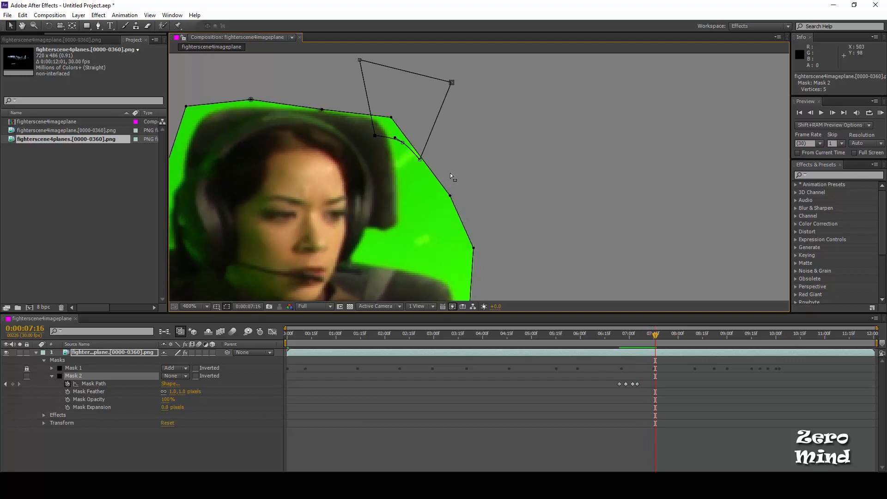
key(Page_Down)
key(Page_Down)
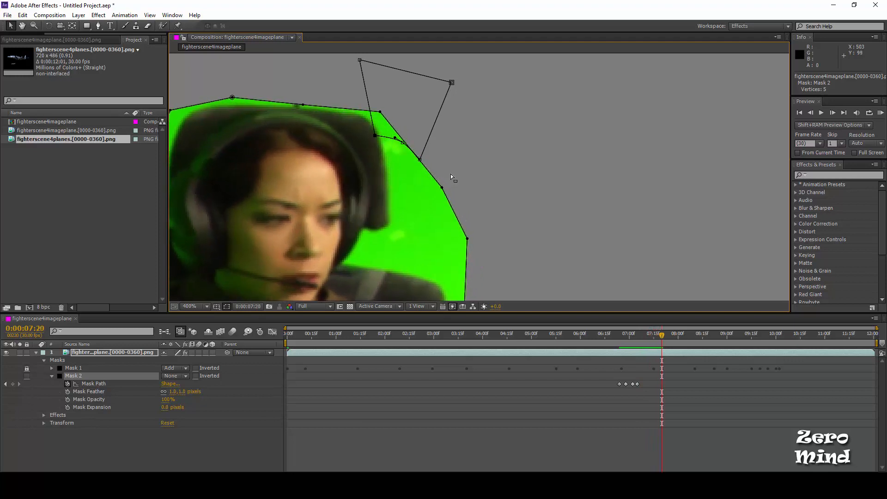
drag(459, 162, 516, 241)
drag(375, 85, 551, 259)
drag(478, 240, 336, 187)
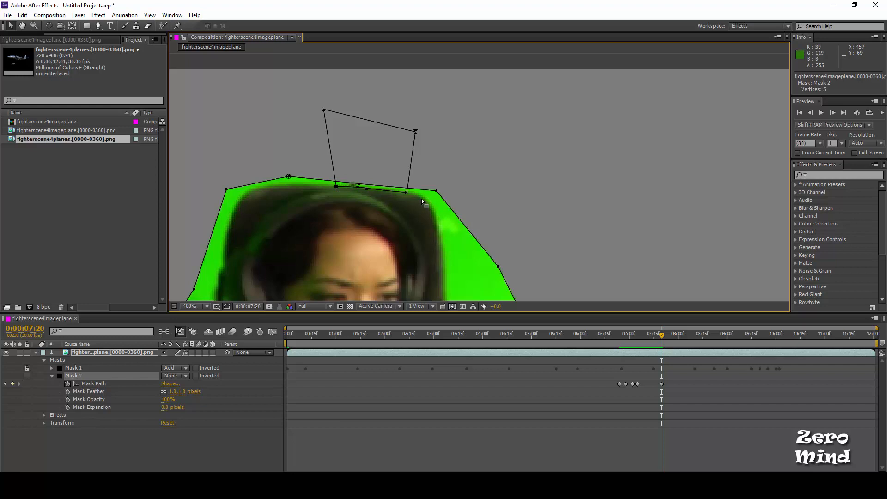
Go back to 0:00:07:18 and nudge Mask 2's lower points upwards to the headrest's top edge.
key(Page_Up)
key(Page_Up)
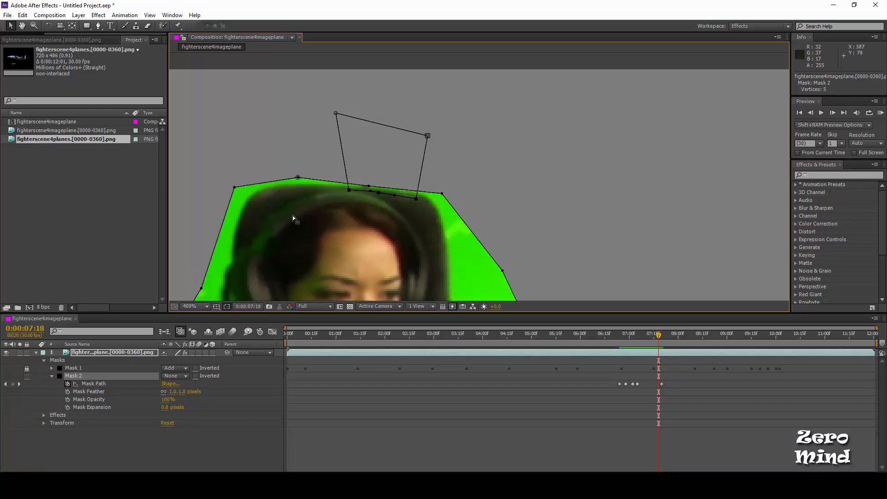
drag(448, 181, 265, 227)
key(Up)
key(Up)
key(Up)
key(Up)
Go back to 0:00:07:12 and nudge Mask 2's lower points slightly upwards to the headrest's top edge.
key(Page_Up)
key(Page_Up)
key(Page_Up)
key(Page_Up)
key(Page_Up)
key(Page_Up)
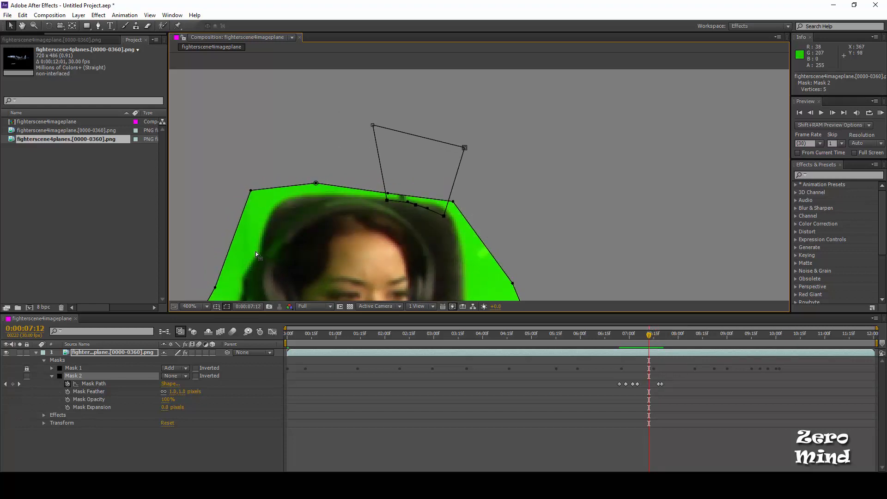
key(Up)
key(Up)
key(Up)
Go back to 0:00:07:07 and raise Mask 2's lower outer corner above the headrest's corner, adjusting the curve beside it.
key(Page_Up)
key(Page_Up)
key(Page_Up)
key(Page_Up)
key(Page_Up)
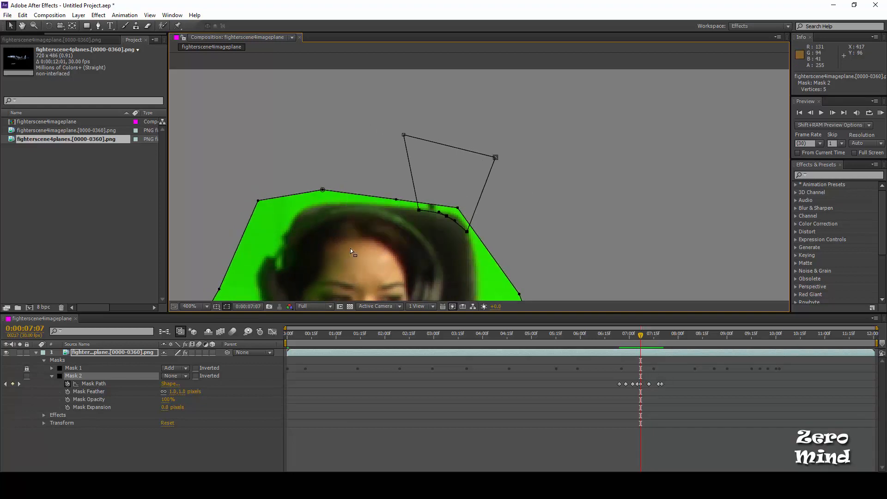
drag(466, 231, 449, 216)
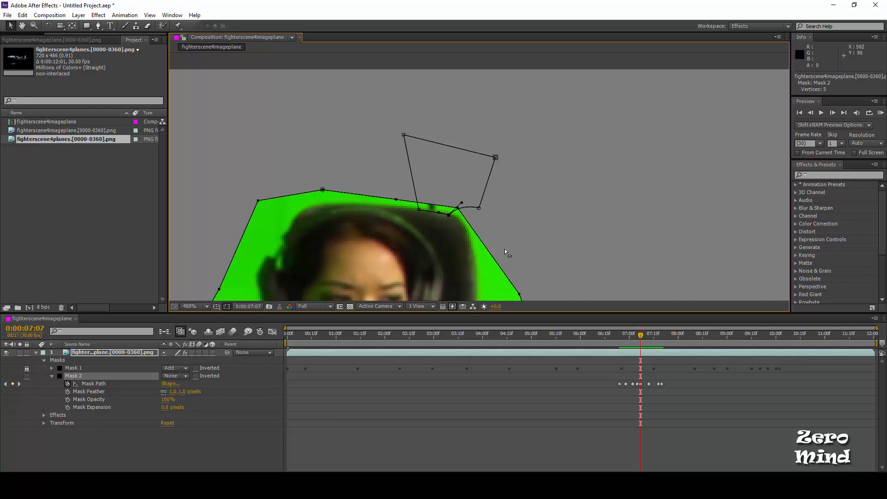
Step back and forth between 0:00:07:07 and 0:00:07:14 to check Mask 2's lower edge against the headrest.
key(Page_Down)
key(Page_Down)
key(Page_Down)
key(Page_Down)
key(Page_Down)
key(Page_Down)
key(Page_Down)
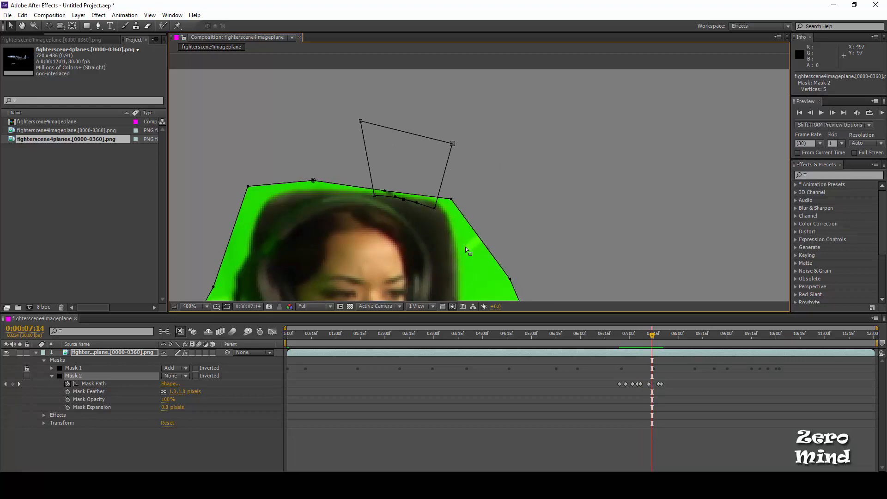
key(Page_Up)
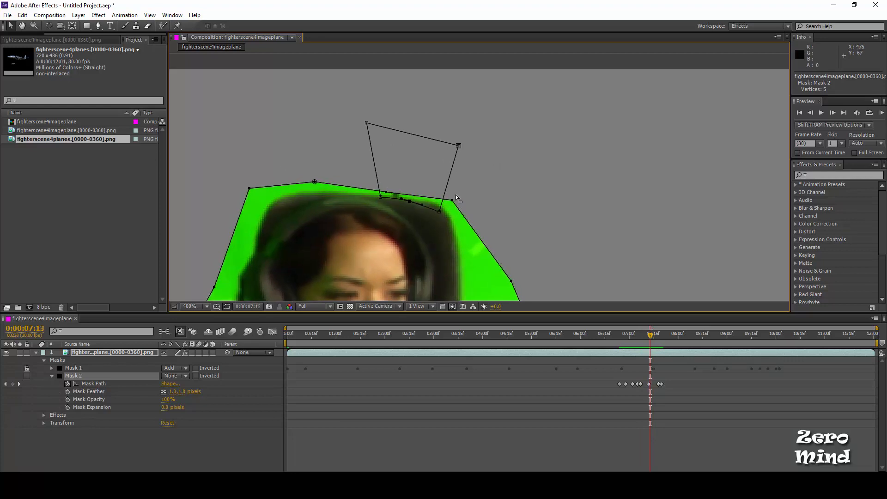
key(Page_Up)
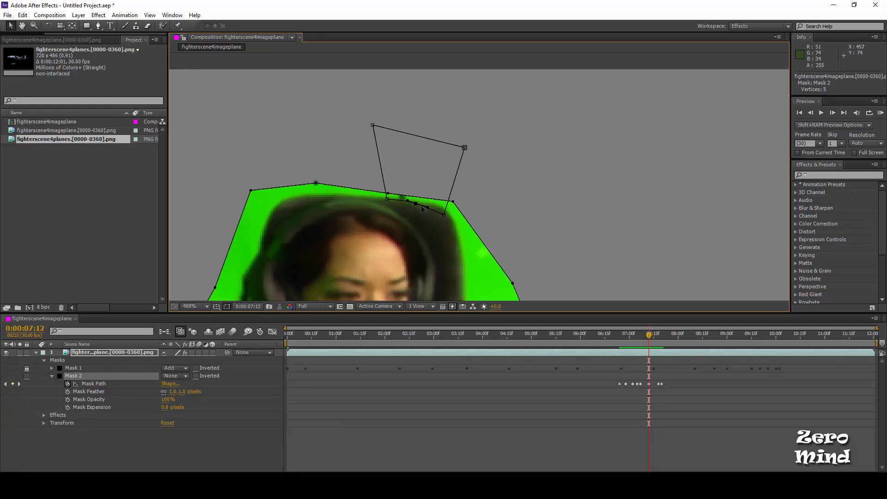
key(Page_Up)
key(Page_Up)
key(Page_Up)
key(Page_Up)
key(Page_Up)
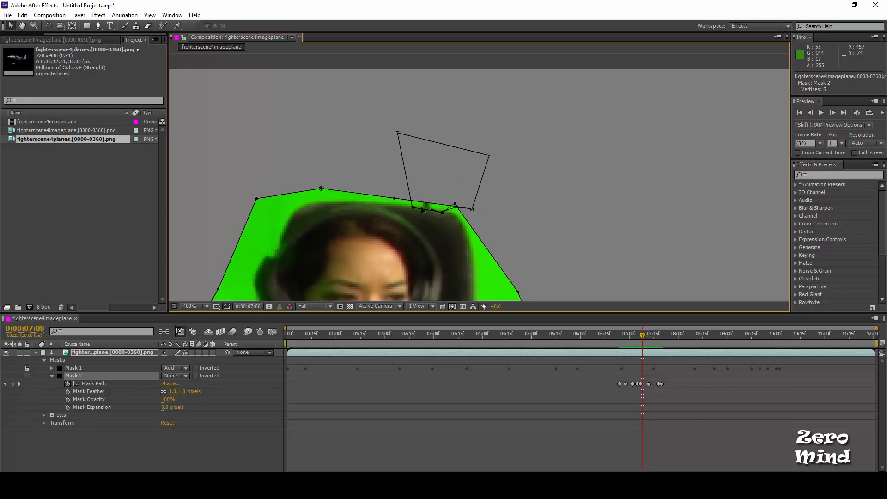
key(Page_Down)
key(Page_Down)
key(Page_Down)
key(Page_Down)
key(Page_Down)
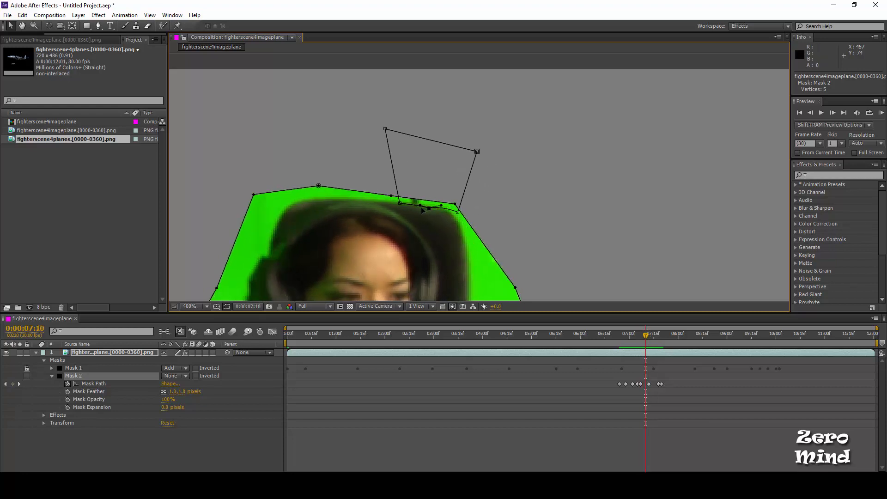
At 0:00:07:12, adjust Mask 2's lower middle point and raise its lower outer corner clear of the headrest.
click(444, 214)
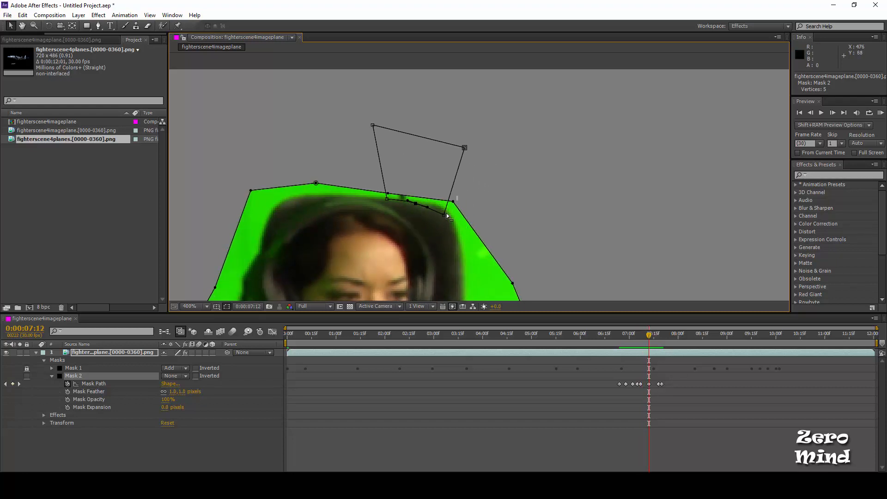
key(Right)
key(Right)
drag(428, 208, 418, 203)
ctrl+alt+click(418, 202)
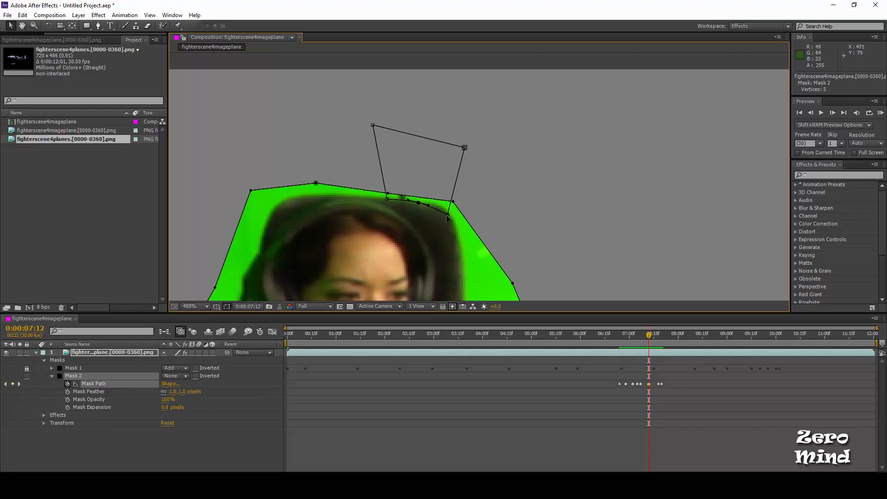
drag(447, 216, 447, 183)
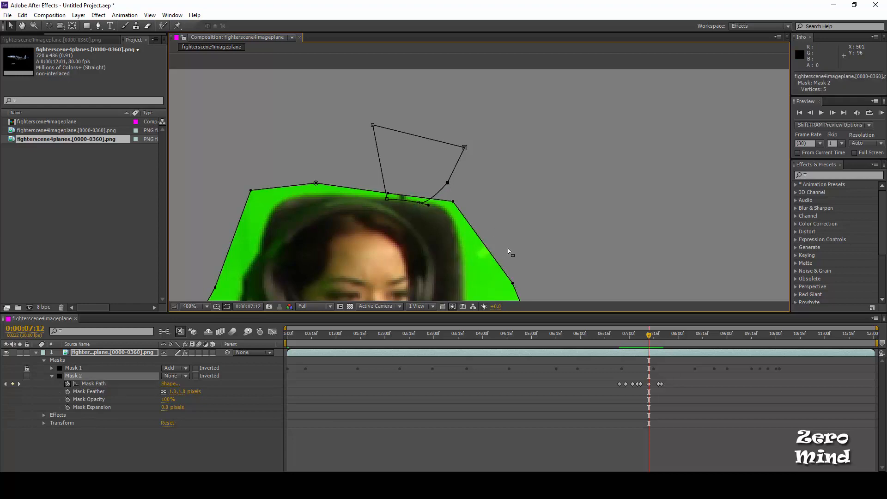
Step forward from 0:00:07:12 to about 0:00:08:08 to check Mask 2's position relative to the pole.
key(Page_Down)
key(Page_Down)
key(Page_Down)
key(Page_Down)
key(Page_Down)
key(Page_Down)
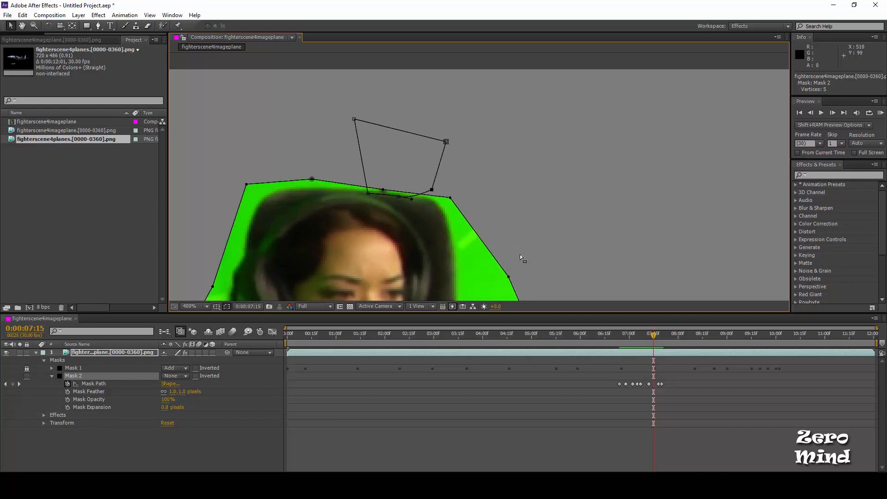
key(Page_Down)
key(Page_Down)
key(Page_Down)
key(Page_Down)
key(Page_Down)
key(Page_Down)
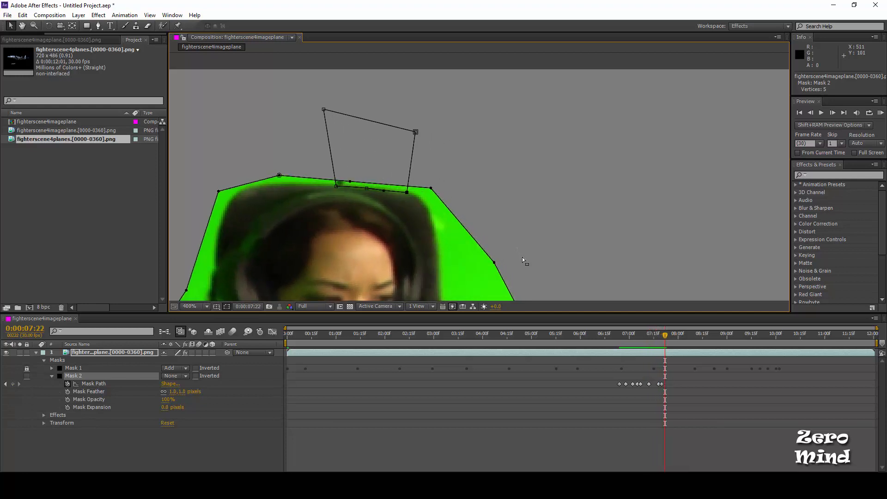
key(Page_Down)
key(Page_Down)
key(Page_Down)
key(Page_Down)
key(Page_Down)
key(Page_Down)
key(Page_Down)
key(Page_Down)
key(Page_Down)
key(Page_Down)
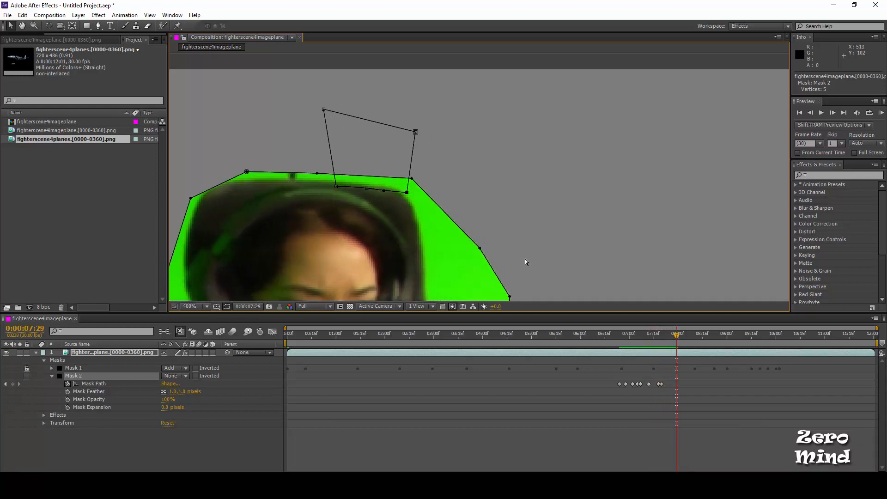
key(Page_Down)
key(Page_Down)
key(Page_Down)
key(Page_Down)
key(Page_Down)
key(Page_Down)
key(Page_Down)
key(Page_Down)
key(Page_Down)
key(Page_Down)
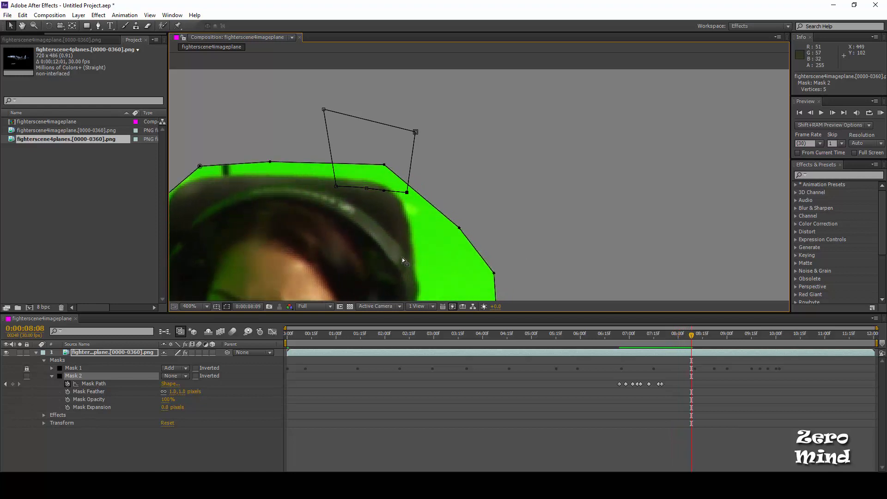
Move the whole of Mask 2 towards the pole at 0:00:08:16 and shift its new keyframe to 0:00:08:04.
key(Page_Down)
key(Page_Down)
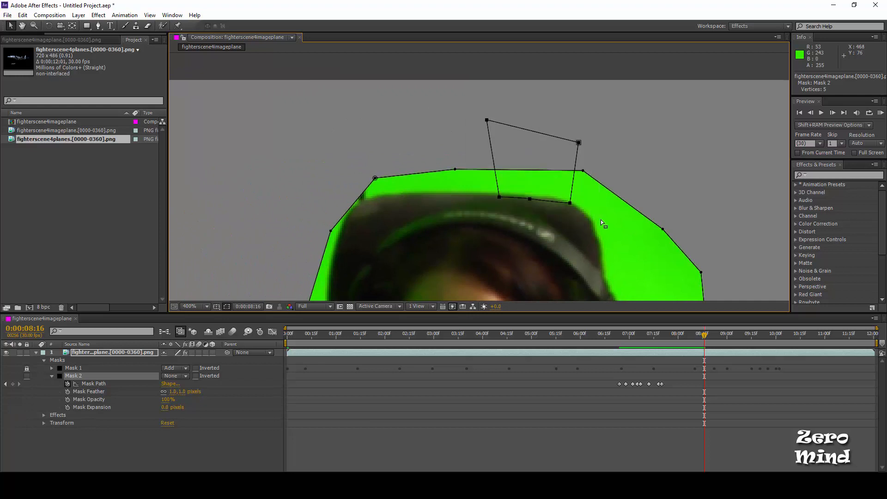
drag(571, 202, 492, 193)
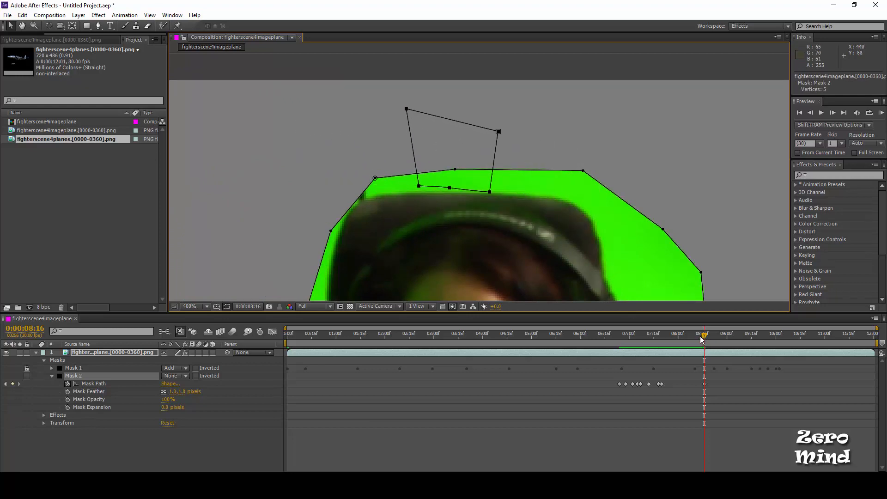
drag(701, 337, 684, 337)
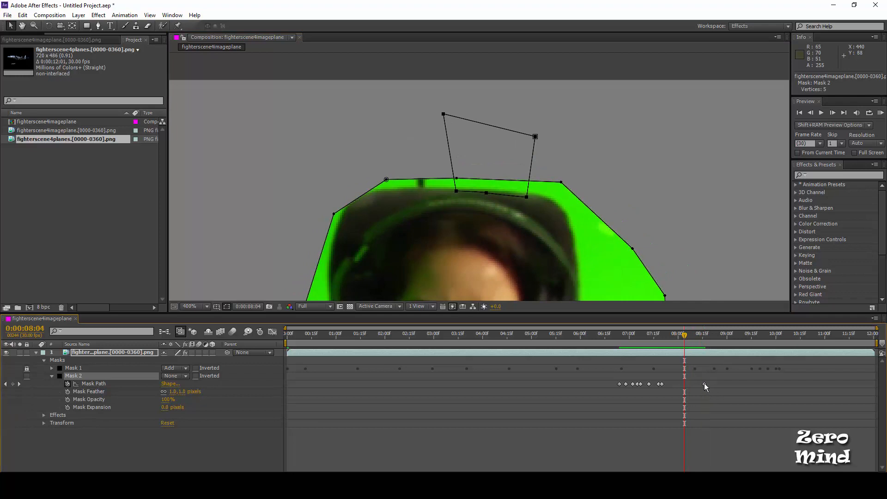
drag(704, 384, 685, 387)
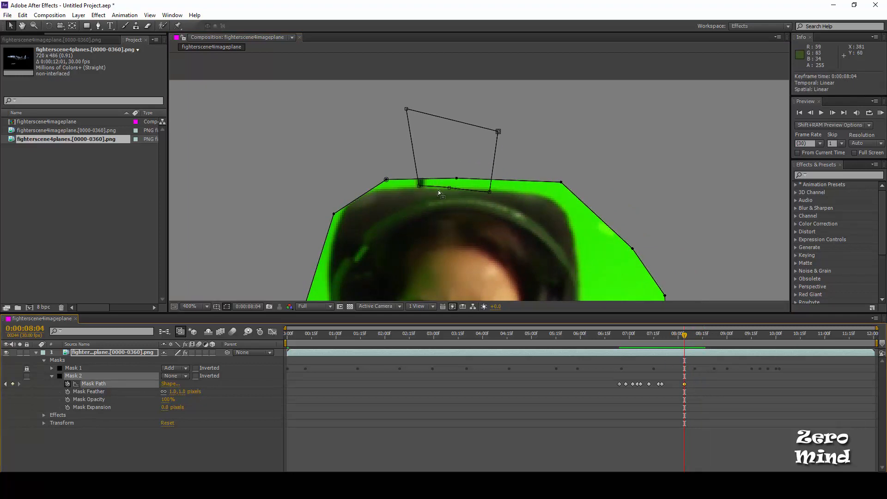
At 0:00:08:04, reshape Mask 2's lower points so its bottom edge narrows tightly around the pole.
mouse_move(420, 186)
mouse_down()
mouse_move(402, 187)
mouse_move(411, 187)
mouse_up()
drag(490, 192, 450, 122)
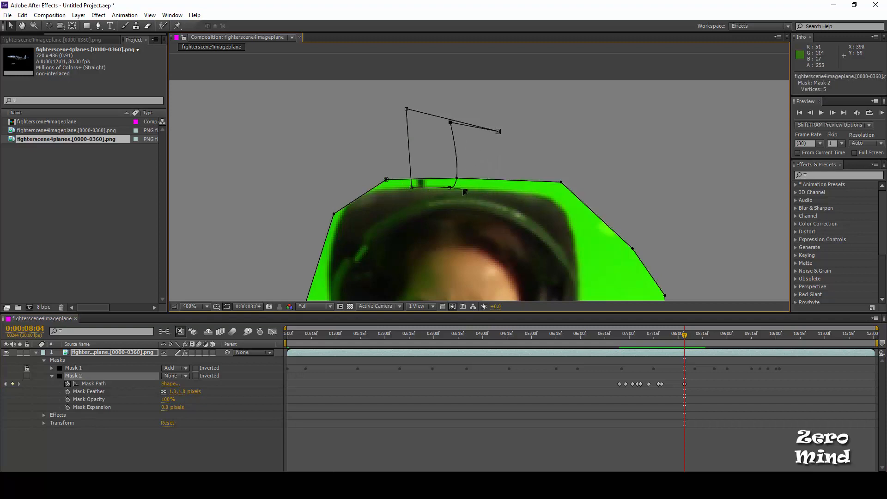
drag(466, 190, 466, 170)
drag(450, 189, 431, 190)
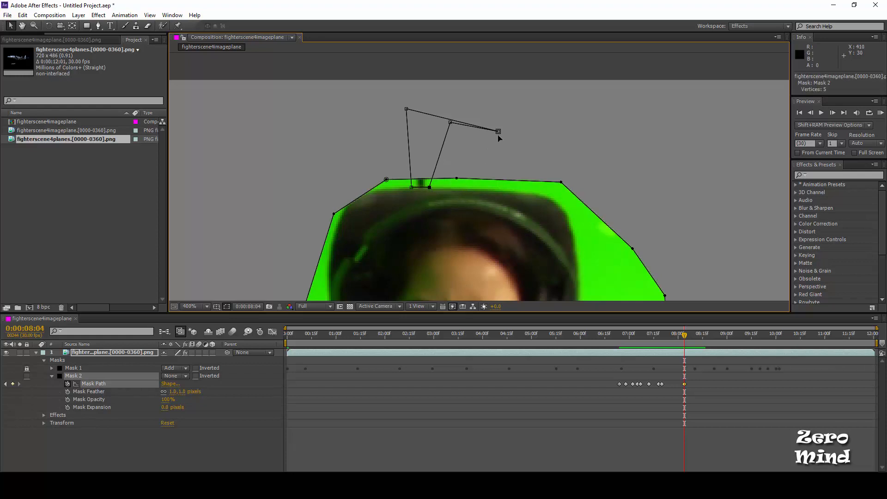
At 0:00:08:04, pull Mask 2's upper outer point in to narrow its top edge, then check the preceding frames.
drag(498, 131, 440, 111)
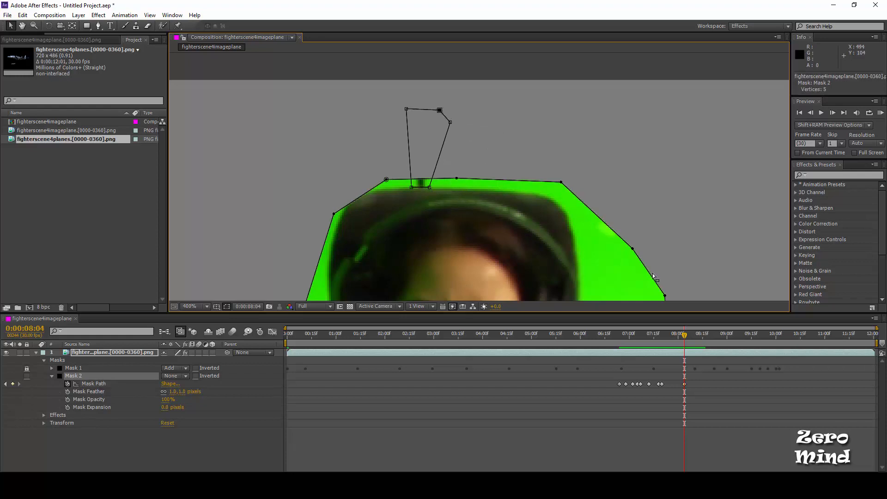
key(Page_Up)
key(Page_Up)
key(Page_Up)
key(Page_Up)
key(Page_Up)
key(Page_Up)
key(Page_Up)
key(Page_Up)
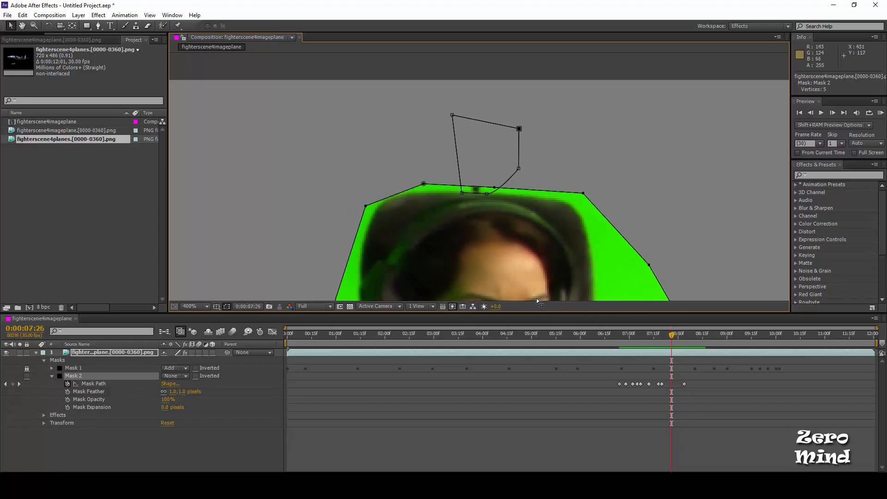
key(Page_Up)
key(Page_Up)
key(Page_Up)
key(Page_Down)
key(Page_Down)
key(Page_Down)
key(Page_Down)
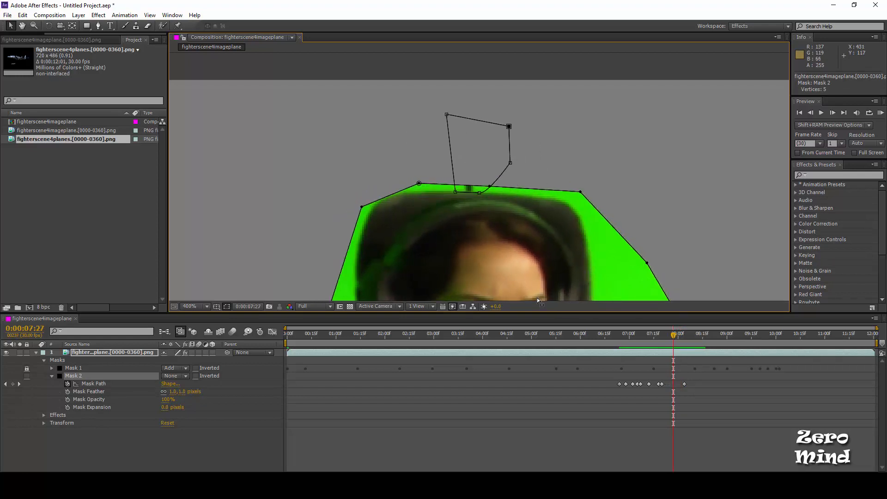
Step forward from 0:00:07:27 to 0:00:08:15 to check Mask 2's position against the pole.
key(Page_Down)
key(Page_Down)
key(Page_Down)
key(Page_Down)
key(Page_Down)
key(Page_Down)
key(Page_Down)
key(Page_Down)
key(Page_Down)
key(Page_Down)
key(Page_Down)
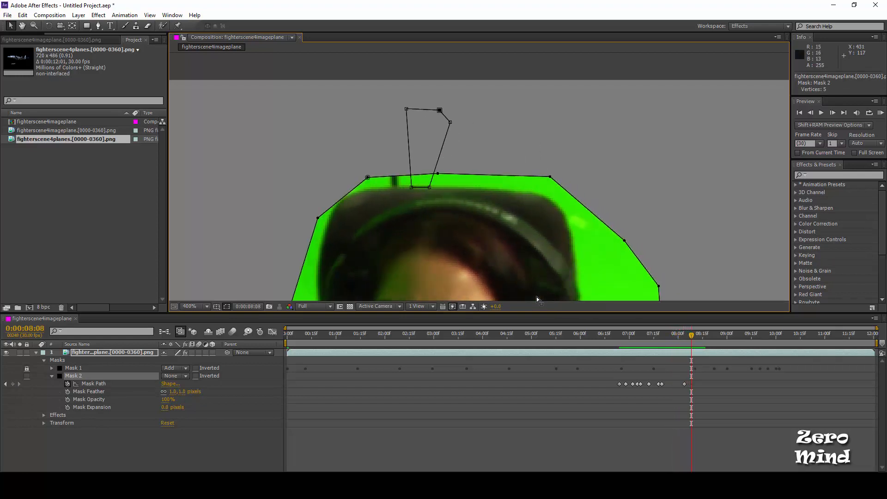
key(Page_Down)
key(Page_Down)
key(Page_Down)
key(Page_Down)
key(Page_Down)
key(Page_Down)
key(Page_Down)
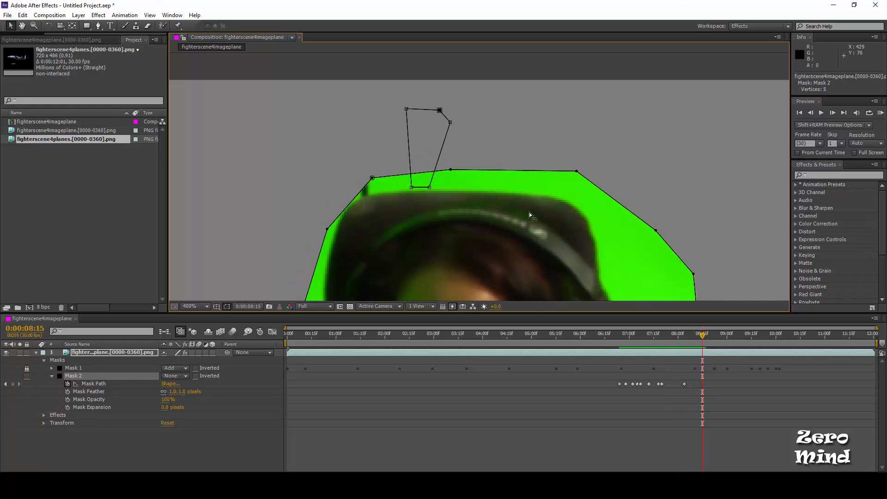
At 0:00:08:17, move Mask 2 over to the headrest's upper corner and angle its lower edge along the corner.
key(Page_Down)
key(Page_Down)
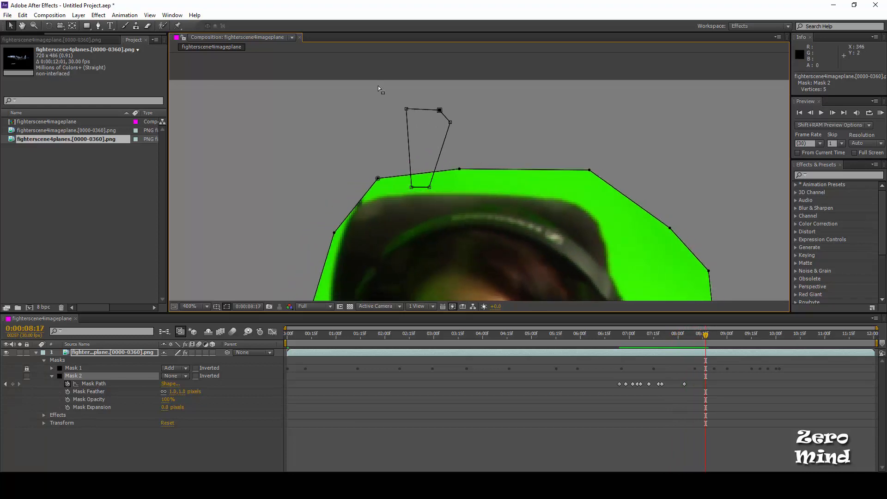
drag(378, 88, 350, 218)
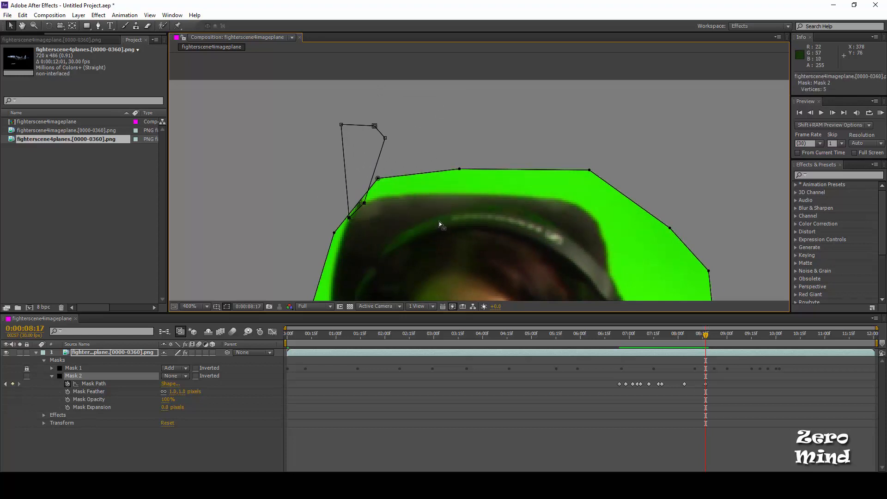
At 0:00:08:15, raise the whole of Mask 2 slightly and lift its lower left point clear of the headrest.
key(Page_Up)
key(Page_Up)
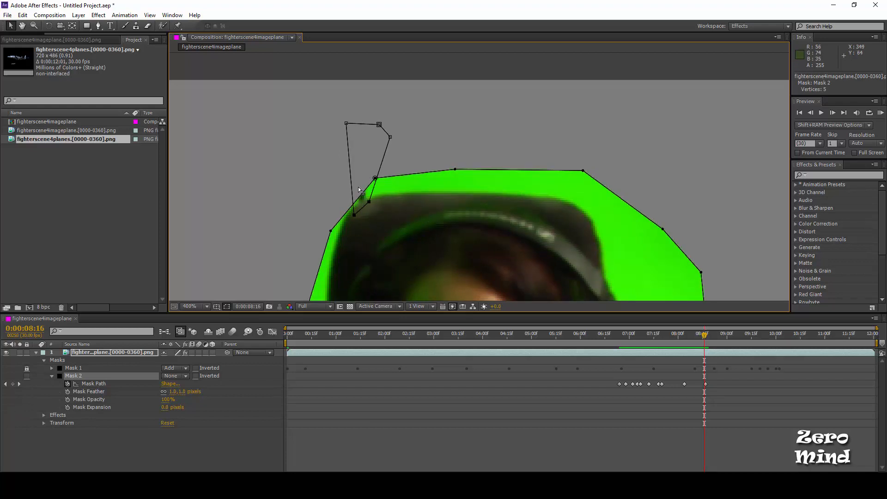
drag(430, 108, 328, 219)
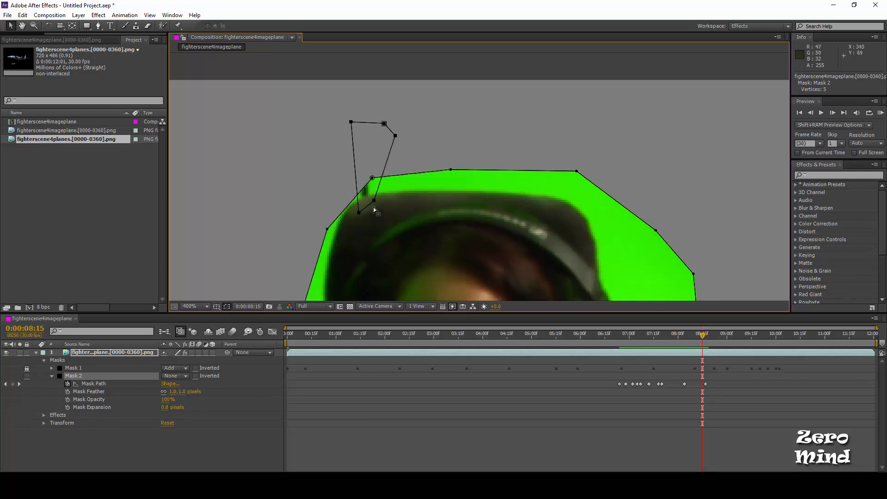
drag(373, 203, 358, 198)
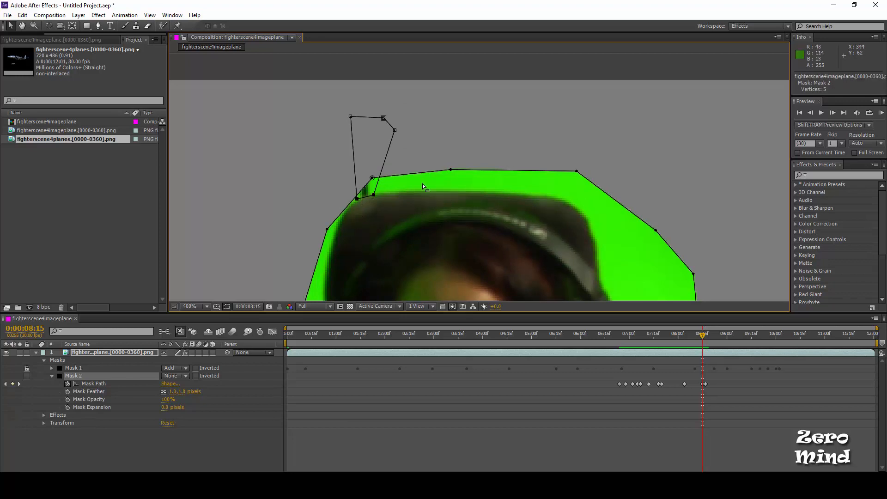
At 0:00:08:12, select all of Mask 2's points and nudge the mask up so its base clears the headrest.
key(Page_Down)
key(Page_Down)
key(Page_Up)
key(Page_Up)
key(Page_Up)
key(Page_Up)
key(Page_Up)
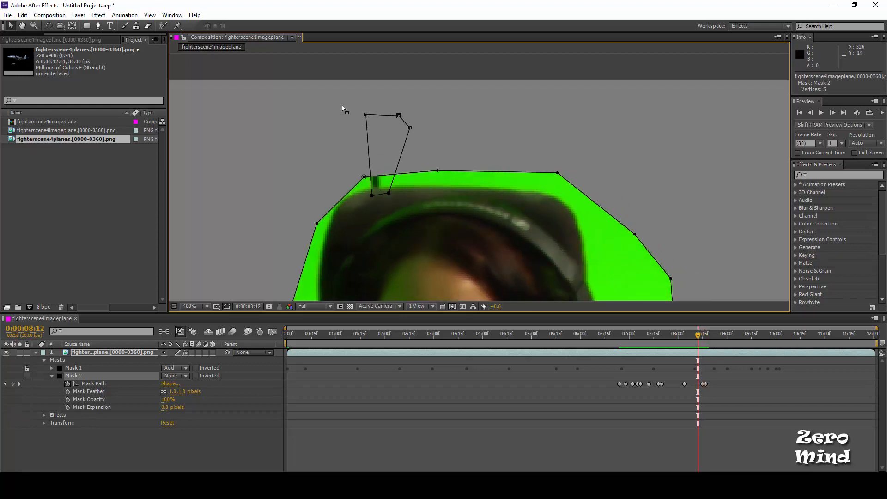
drag(342, 108, 456, 231)
drag(373, 196, 372, 192)
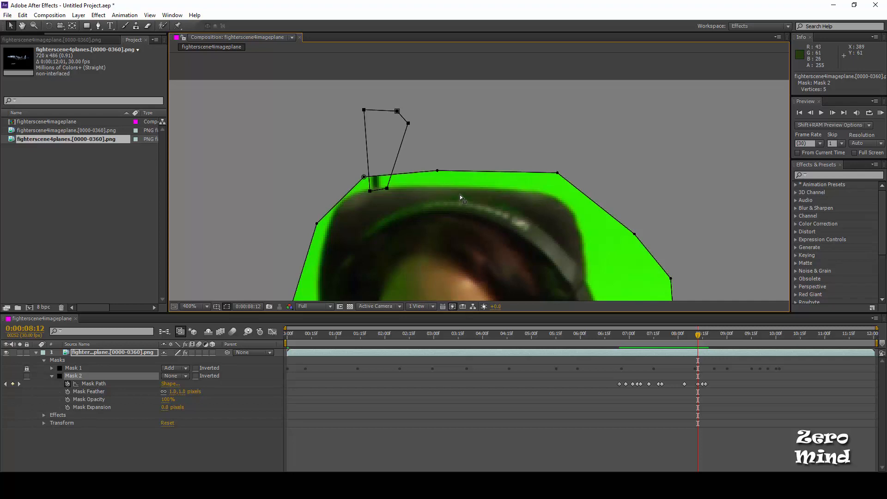
Step through the frames from 0:00:08:14 back to 0:00:08:03 to check Mask 2's coverage of the pole.
key(Page_Down)
key(Page_Down)
key(Page_Up)
key(Page_Up)
key(Page_Up)
key(Page_Up)
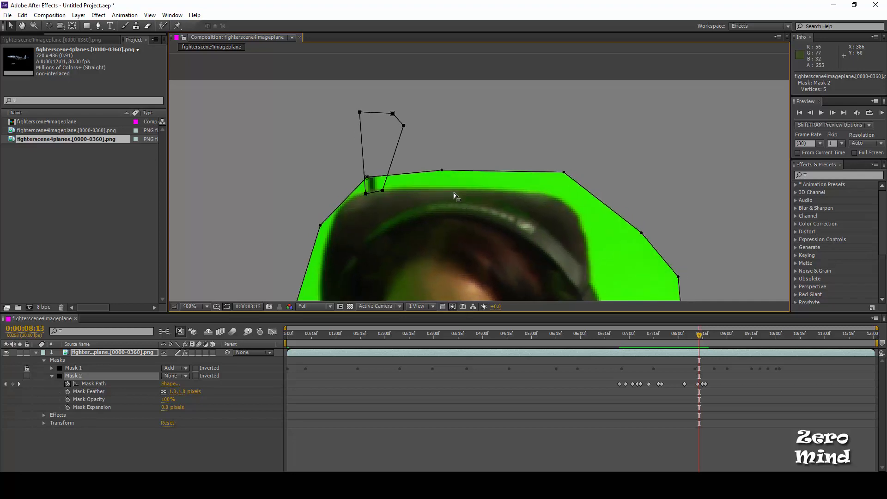
key(Page_Up)
key(Page_Up)
key(Page_Up)
key(Page_Up)
key(Page_Up)
key(Page_Up)
key(Page_Up)
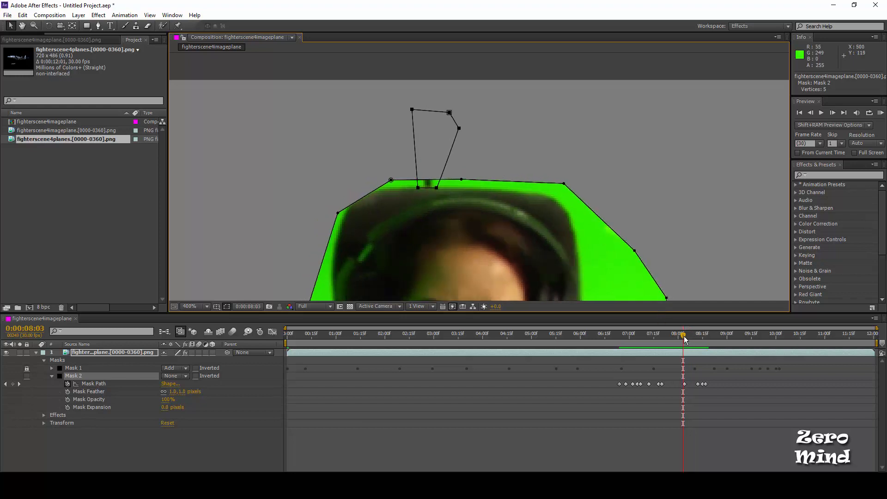
Examine the frames between 0:00:08:18 and 0:00:08:25 for the pole's position beside the headrest.
drag(684, 338, 718, 351)
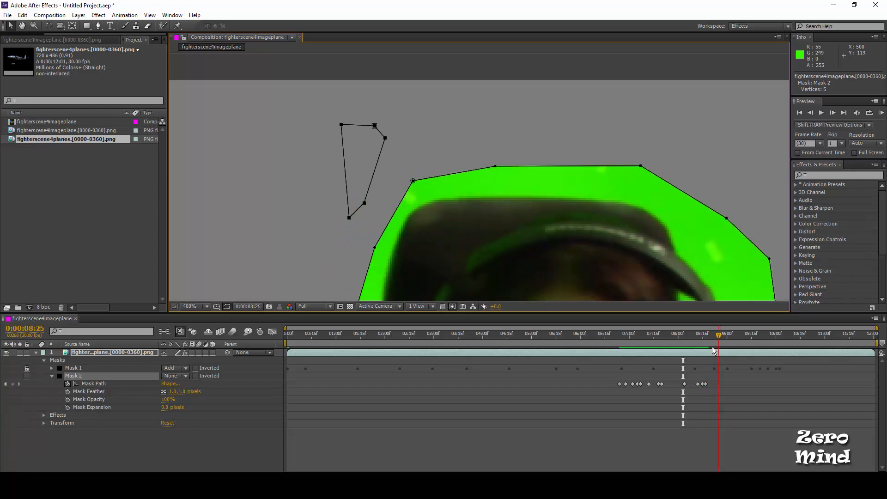
scroll(492, 127, down, 2)
drag(476, 221, 491, 228)
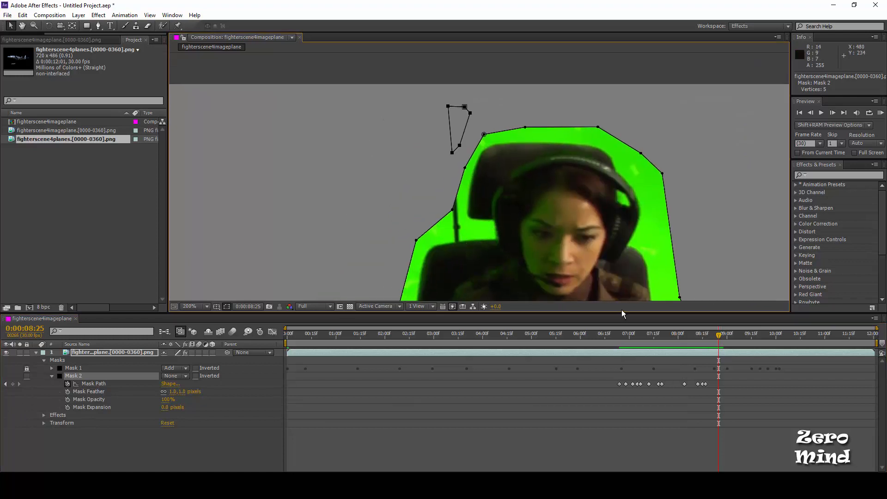
key(Page_Up)
key(Page_Up)
key(Page_Up)
key(Page_Up)
key(Page_Up)
key(Page_Up)
key(Page_Up)
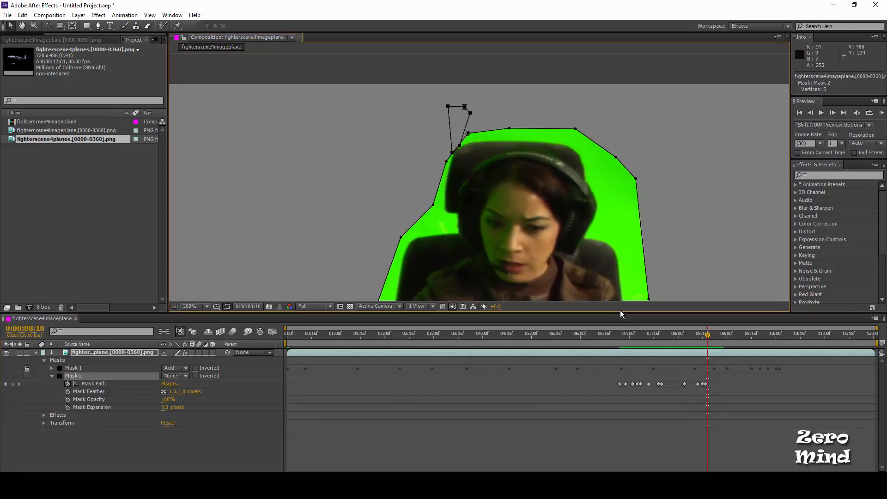
key(Page_Down)
key(Page_Down)
key(Page_Down)
key(Page_Down)
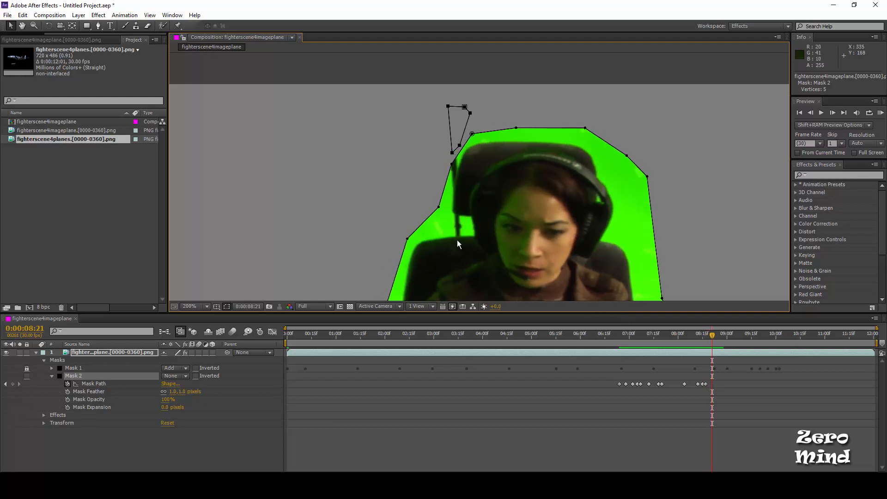
At 0:00:08:22, extend Mask 2's lower points down to the seatback and add points to bulge it around the pole below the headrest.
drag(428, 130, 448, 240)
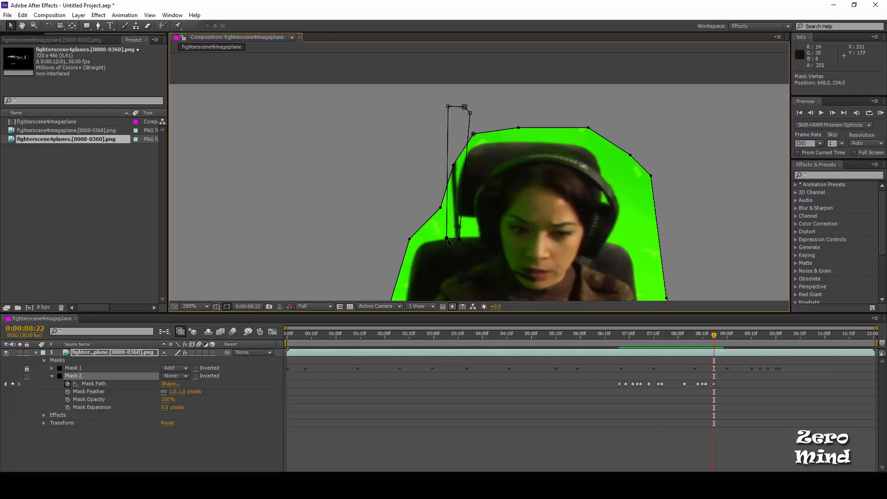
key(period)
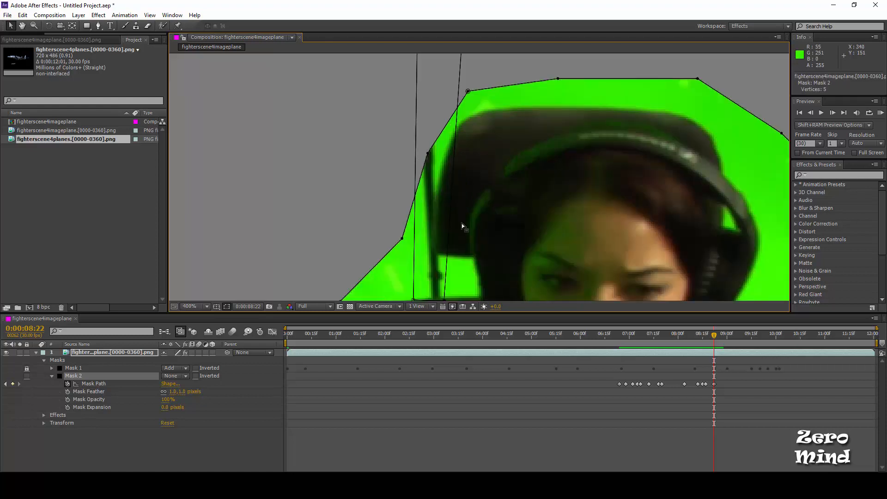
drag(435, 243, 471, 243)
click(470, 225)
click(463, 245)
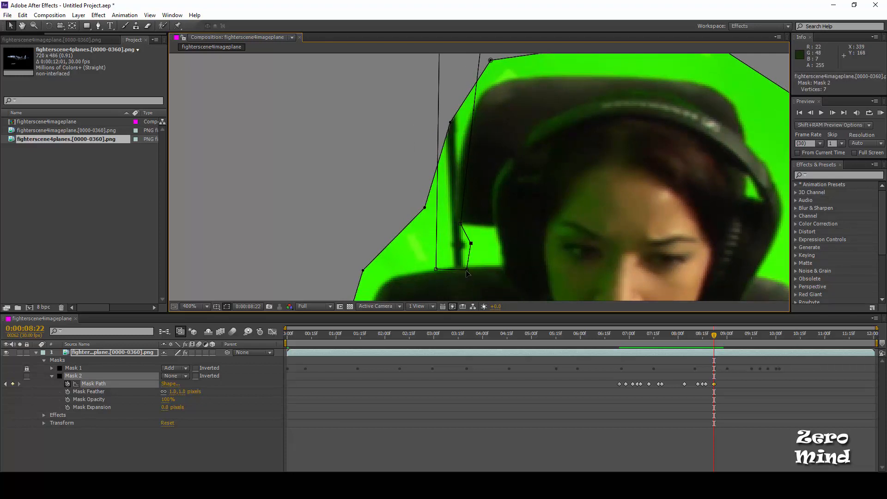
At 0:00:08:22, pull Mask 2's upper side point in and down so its edge runs between the pole and the headrest.
drag(481, 66, 481, 145)
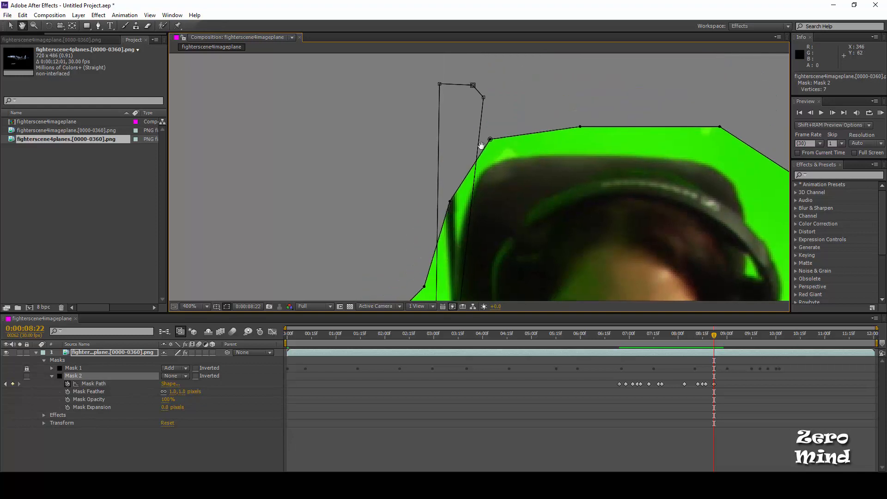
drag(483, 97, 455, 163)
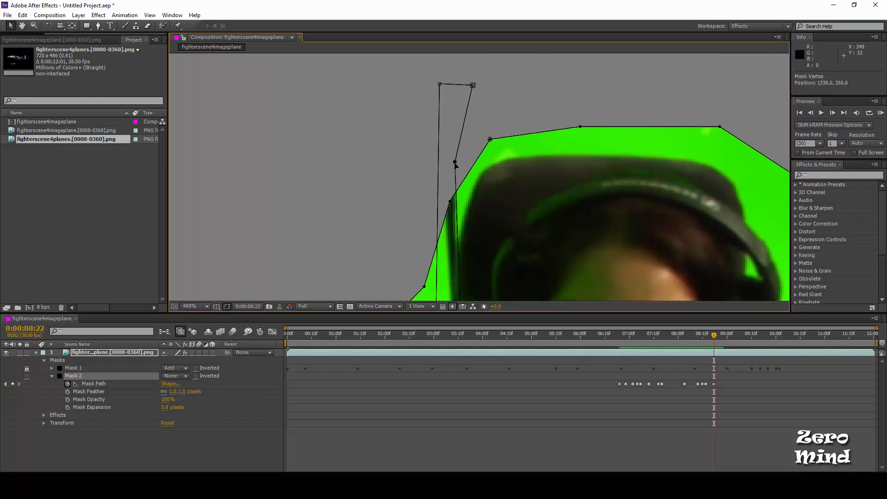
drag(502, 262, 505, 171)
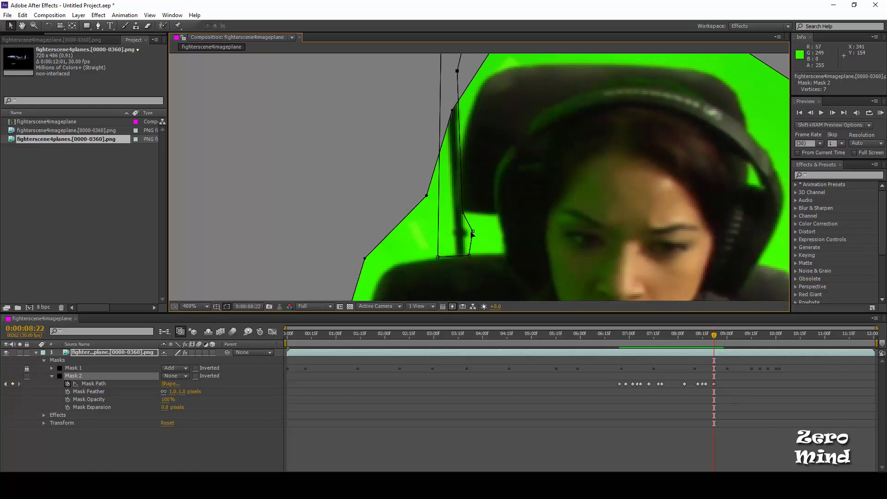
Check Mask 2 back to 0:00:08:16, then raise the whole mask at 0:00:08:18 clear of the headrest.
key(Page_Up)
key(Page_Up)
key(Page_Up)
key(Page_Up)
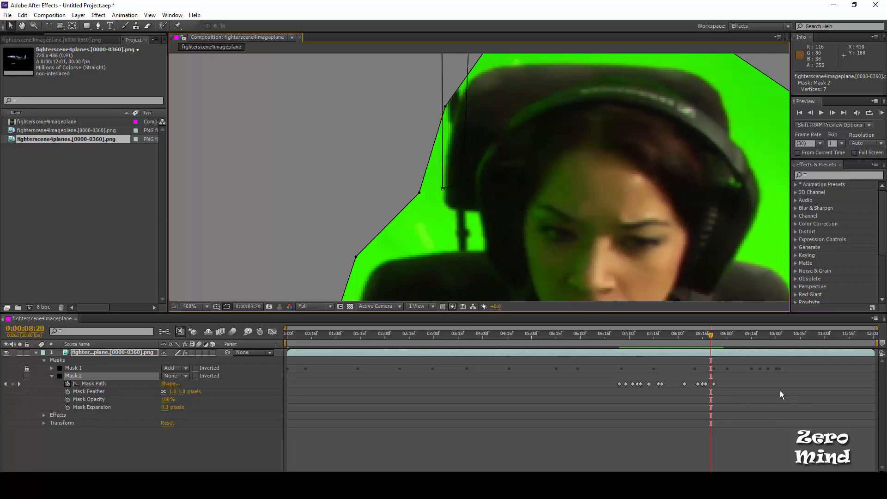
key(Page_Up)
key(Page_Up)
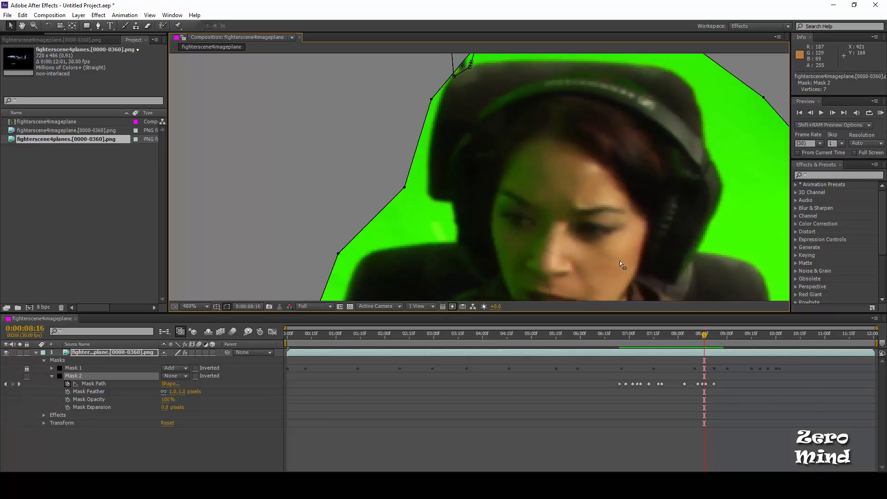
key(Page_Down)
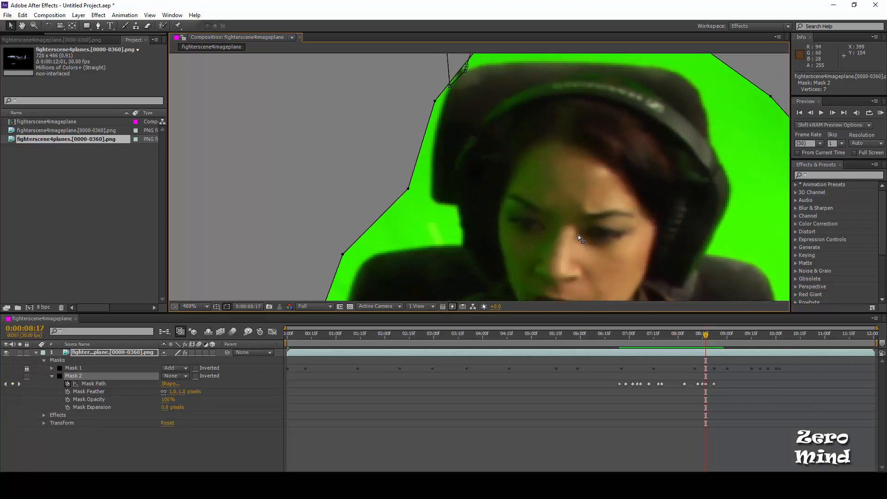
key(Page_Down)
drag(522, 173, 545, 281)
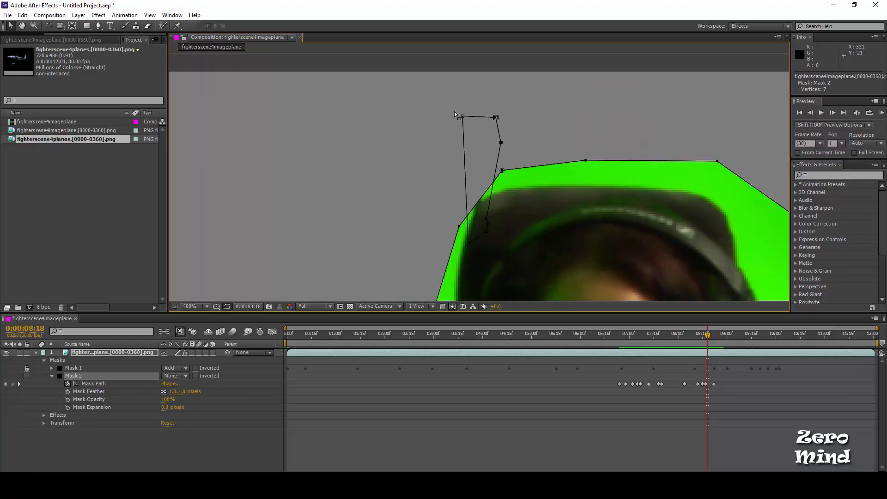
drag(455, 114, 472, 213)
At 0:00:08:19, raise the whole of Mask 2 to the headrest's upper corner and adjust its lower points clear of it.
key(Page_Down)
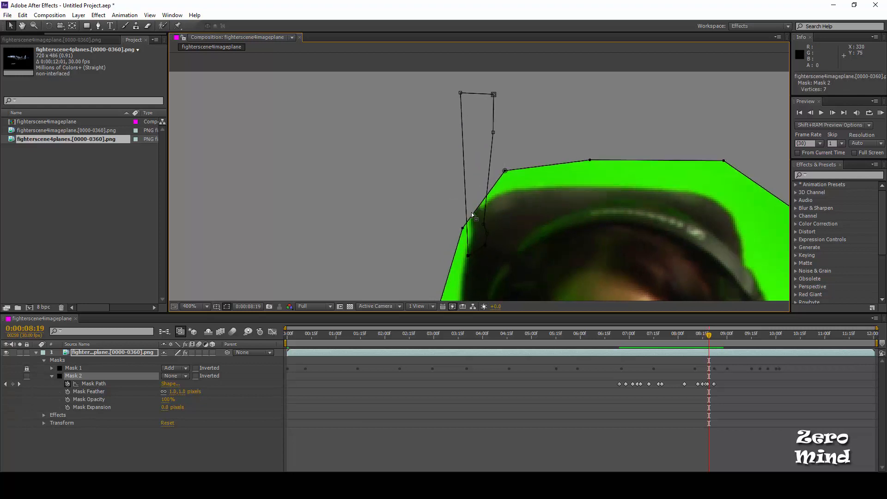
drag(442, 77, 484, 208)
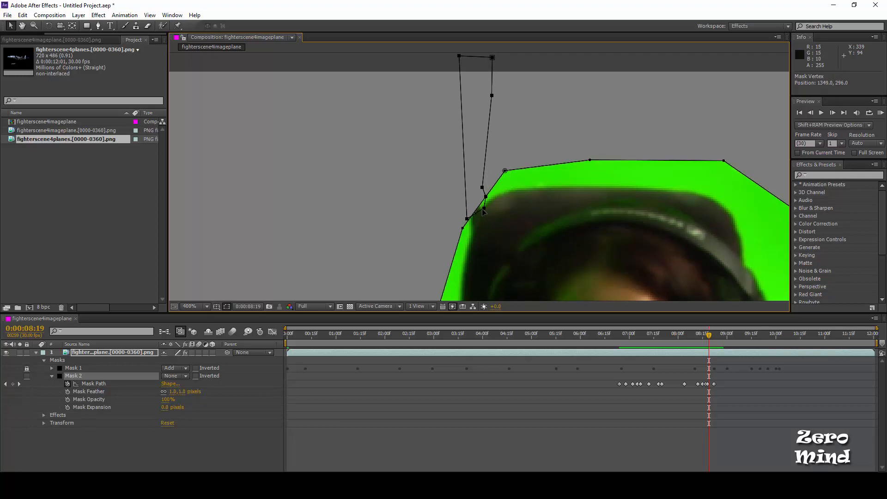
drag(461, 236, 482, 212)
click(484, 210)
At 0:00:08:20, reshape Mask 2's lower points to follow the headrest's side edge, adding a point there.
key(Page_Down)
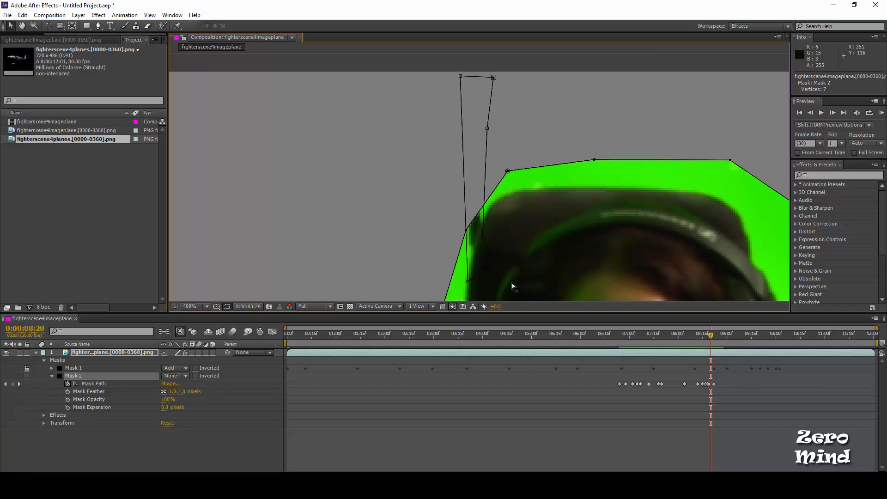
drag(511, 283, 544, 161)
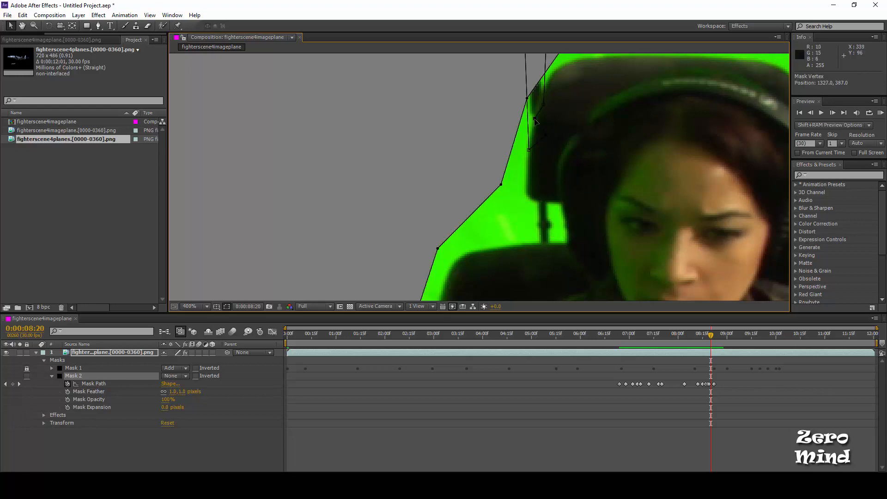
mouse_move(528, 149)
mouse_down()
mouse_move(508, 200)
mouse_move(521, 189)
mouse_move(543, 222)
mouse_move(554, 217)
mouse_move(558, 236)
mouse_move(531, 201)
mouse_move(523, 160)
mouse_up()
click(513, 187)
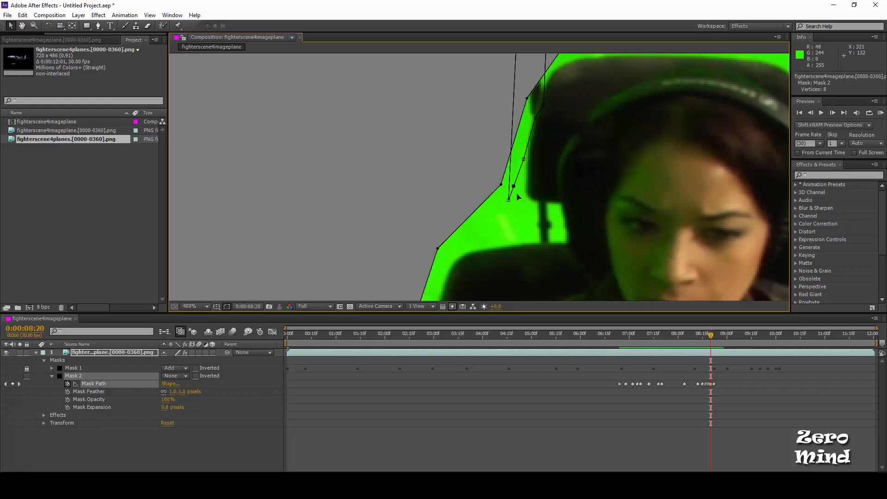
At 0:00:08:20, add and curve Mask 2 points under the headrest and lower its base to the seatback, enclosing the exposed pole.
drag(518, 195, 560, 242)
click(517, 215)
ctrl+alt+click(526, 200)
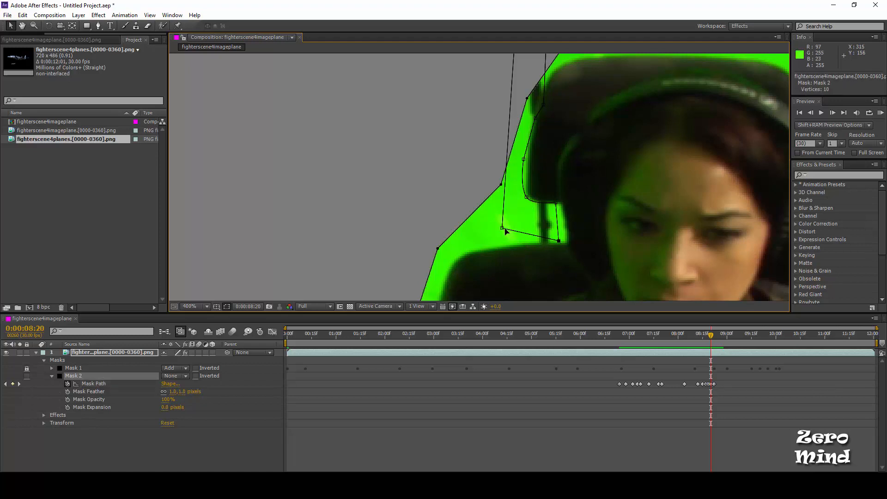
drag(505, 228, 514, 244)
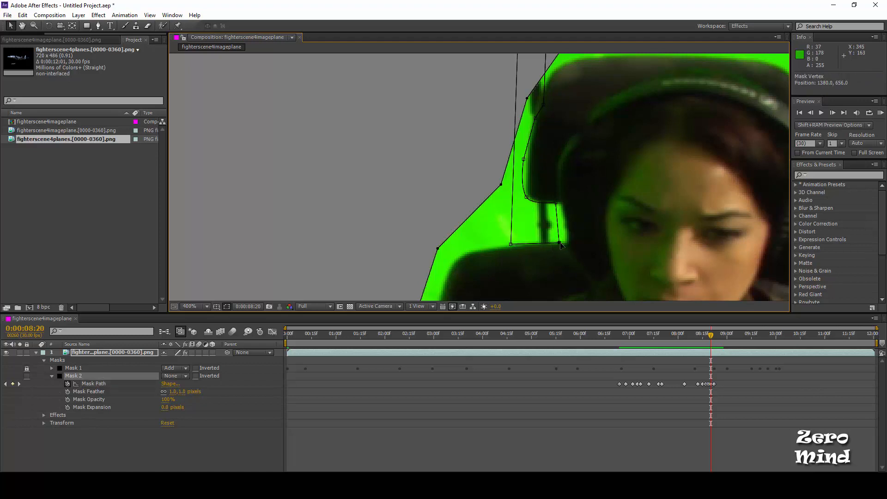
At 0:00:09:05, move Mask 2 down beside the seatback and pull one lower point onto the seatback's edge.
drag(684, 337, 655, 339)
drag(653, 204, 412, 300)
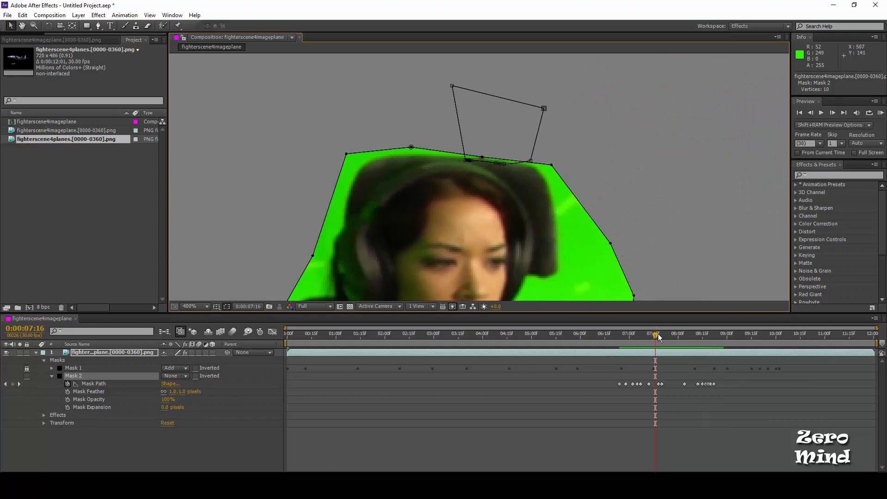
drag(660, 337, 714, 346)
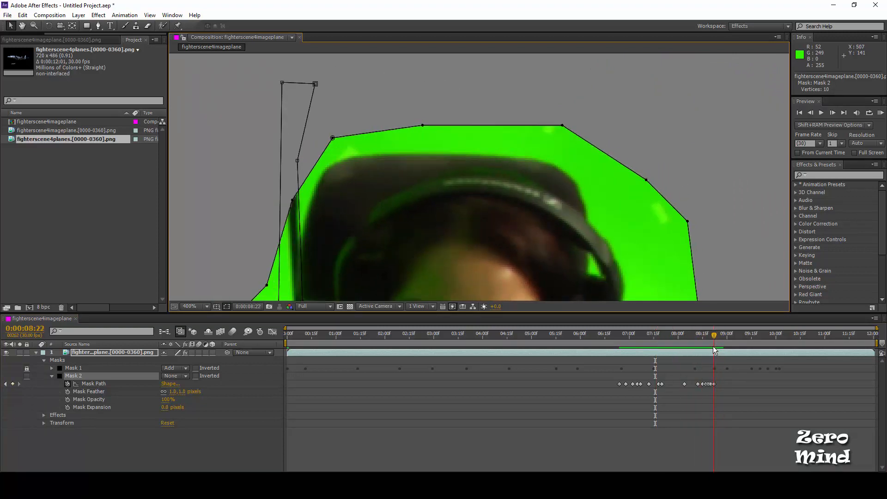
scroll(515, 217, down, 2)
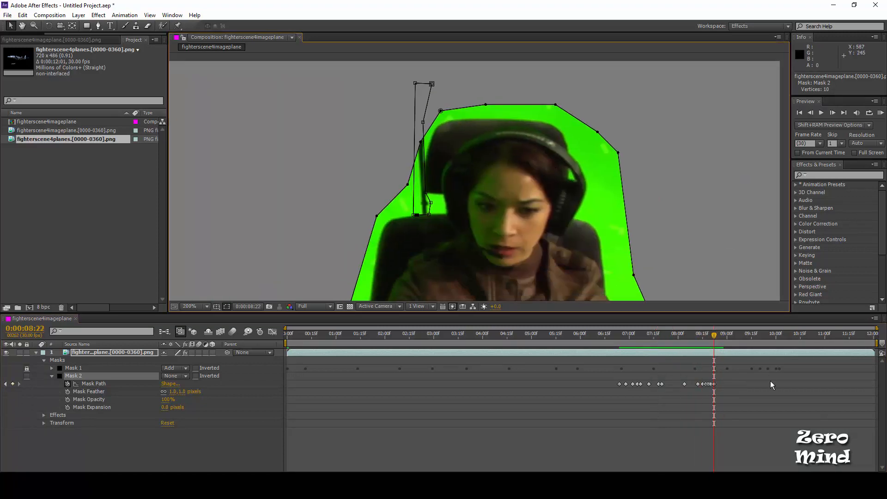
drag(716, 337, 738, 345)
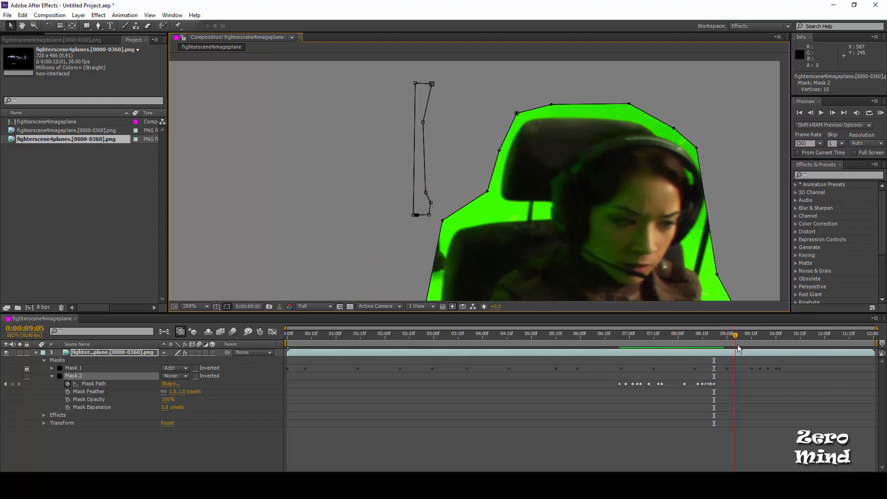
mouse_move(414, 74)
mouse_down()
mouse_move(476, 217)
mouse_move(446, 239)
mouse_move(445, 222)
mouse_move(437, 248)
mouse_move(449, 288)
mouse_up()
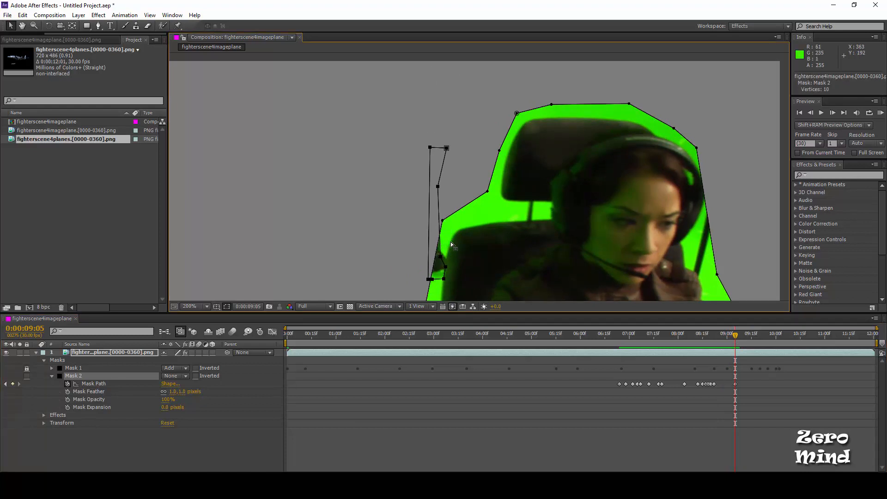
click(440, 256)
drag(440, 256, 452, 242)
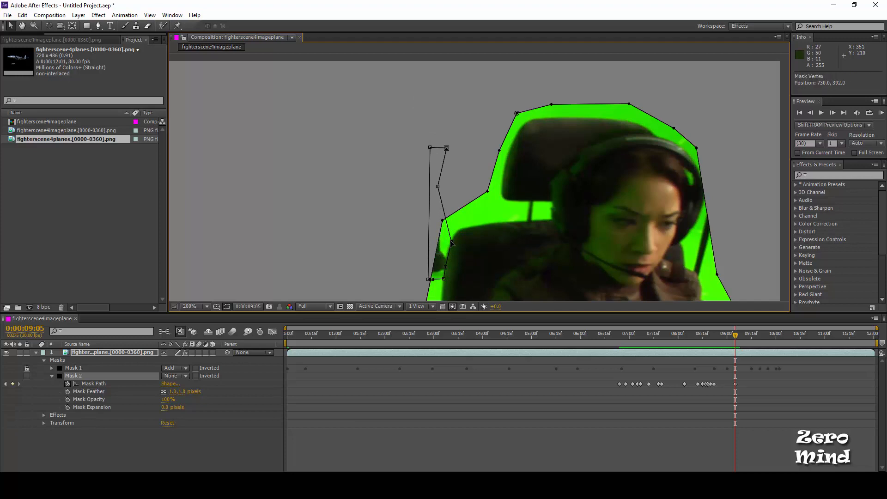
At 0:00:09:01, shift Mask 2 to the seatback's upper corner and reshape its side points around that corner.
drag(735, 339, 729, 339)
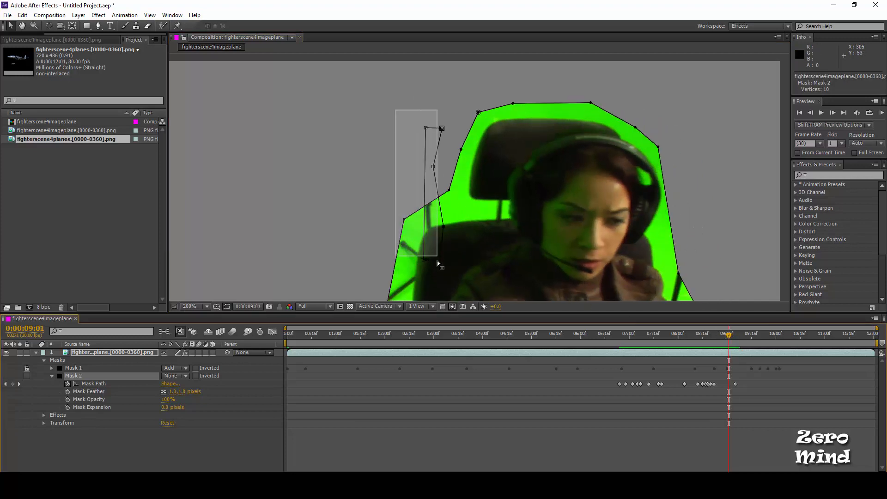
drag(443, 269, 471, 211)
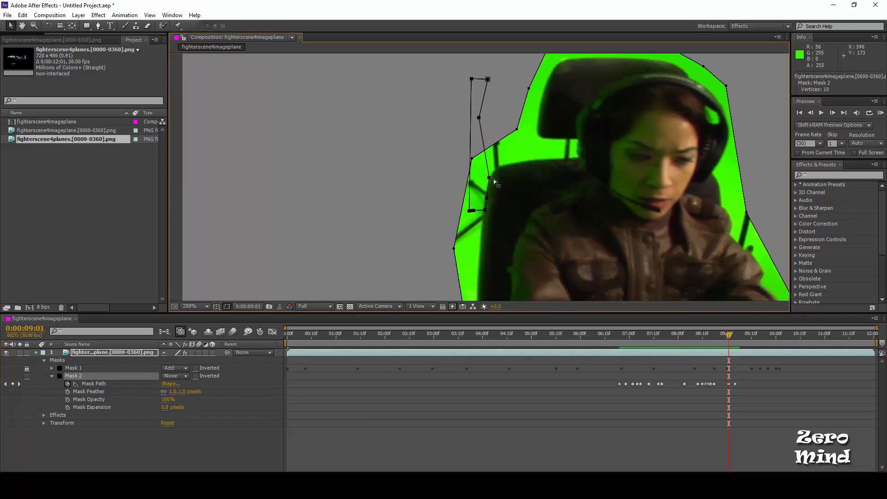
drag(489, 178, 516, 163)
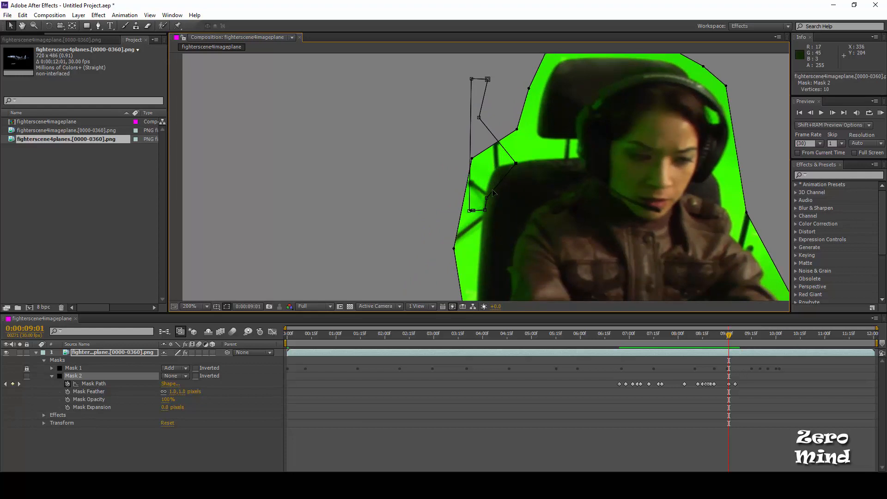
drag(488, 200, 498, 171)
ctrl+alt+click(498, 170)
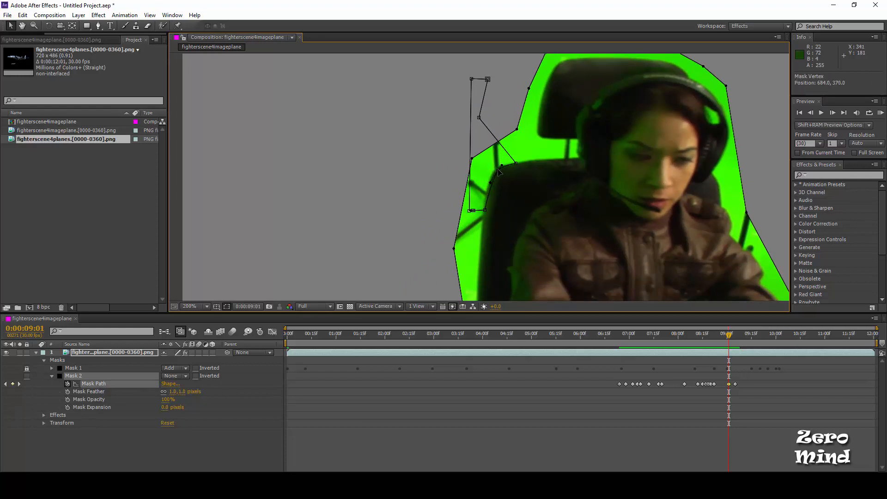
At 0:00:09:01, lower Mask 2's base points past the crossed bars and move its upper side point inward.
drag(484, 210, 482, 238)
drag(446, 232, 442, 260)
key(ctrl+z)
drag(477, 117, 498, 114)
At 0:00:09:02, select Mask 2's points along the seatback and nudge them up to follow its edge.
key(Page_Down)
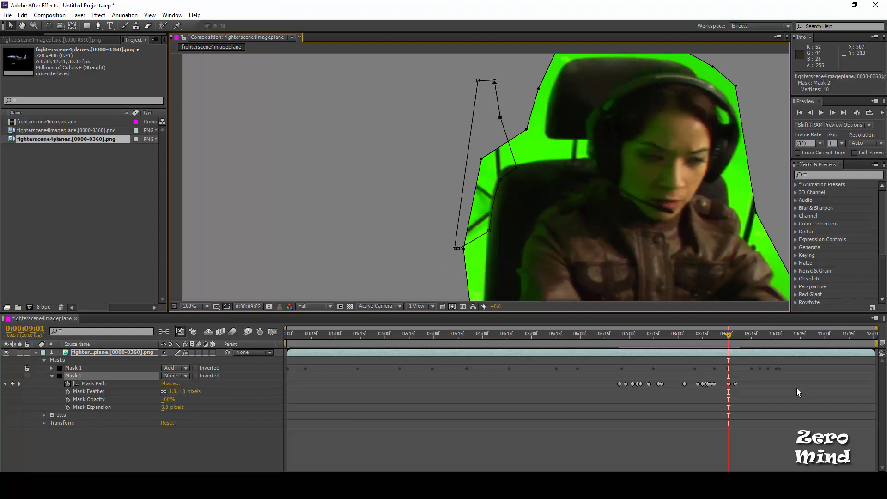
drag(546, 152, 480, 262)
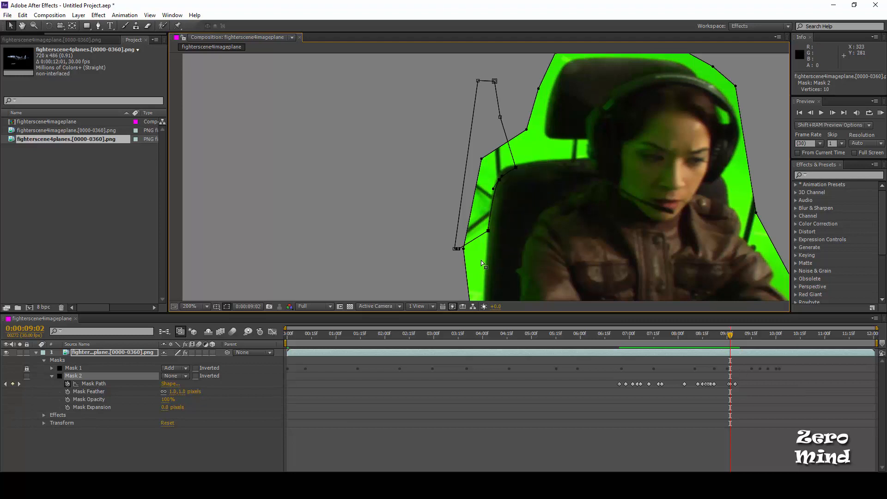
key(Up)
key(Up)
key(Up)
key(Up)
key(Up)
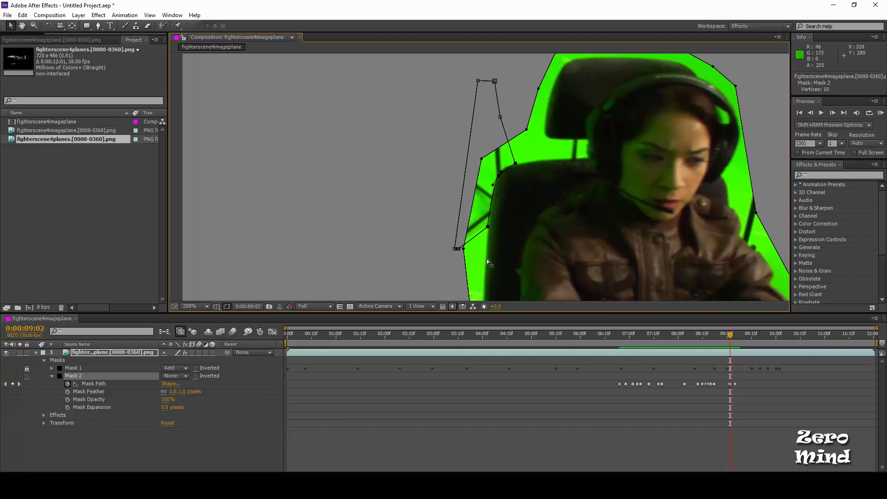
At 0:00:09:08, select Mask 2's lower side points and shift them across to the seatback's edge.
key(Page_Down)
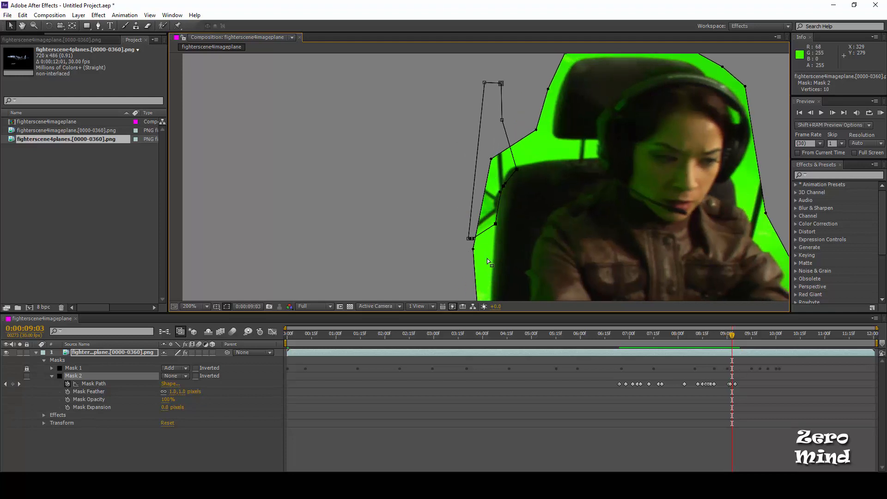
key(Page_Down)
key(Page_Down)
key(Page_Down)
key(Page_Down)
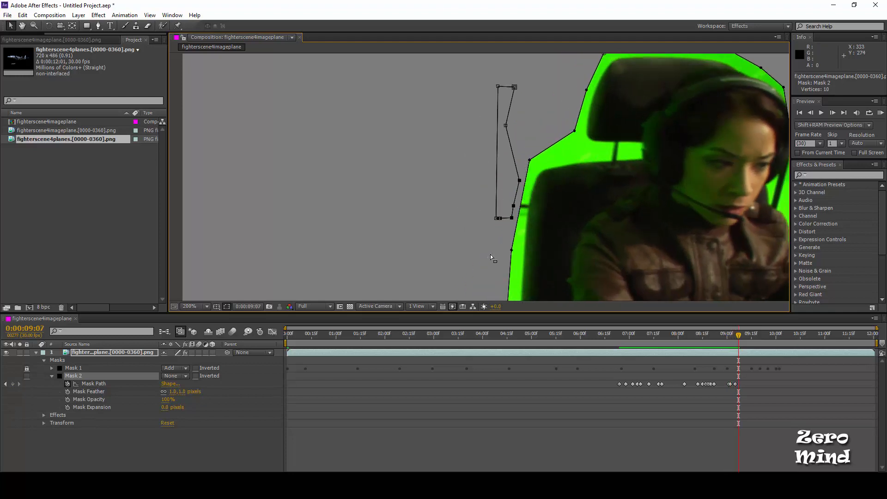
key(Page_Down)
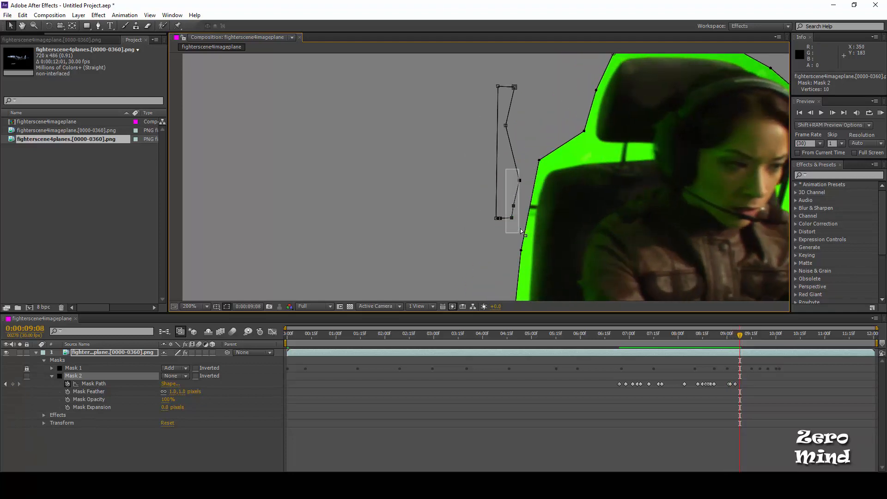
drag(521, 196, 580, 230)
At 0:00:09:13 and 0:00:09:16, move Mask 2's lower side points to the seatback's edge, covering the small protruding bar.
key(Page_Down)
key(Page_Down)
key(Page_Down)
key(Page_Down)
key(Page_Down)
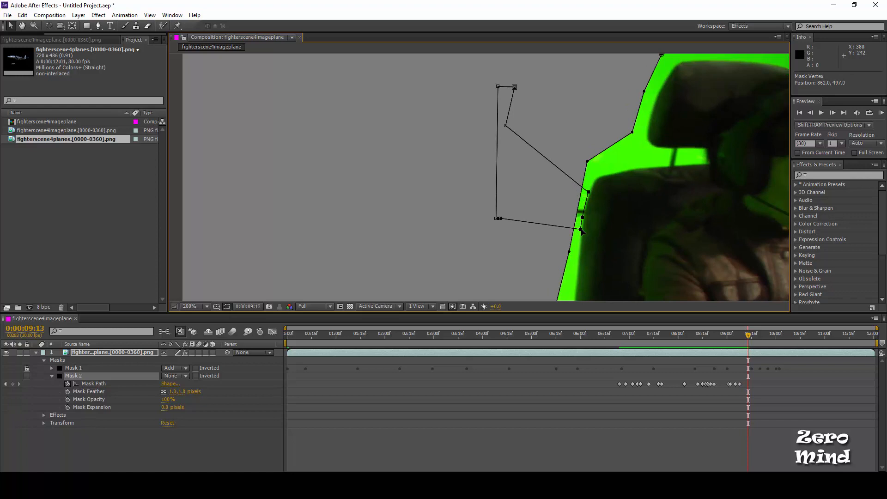
key(Page_Down)
key(Page_Down)
key(Page_Down)
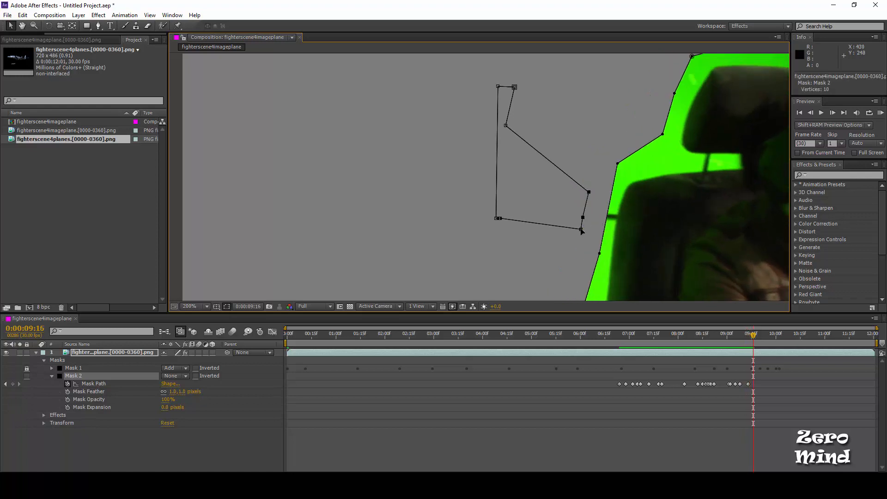
drag(583, 231, 616, 237)
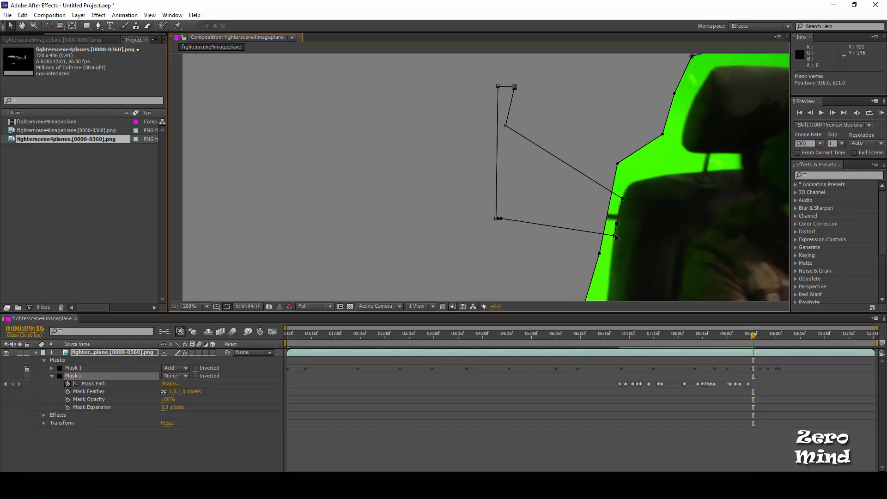
At 0:00:09:19, move Mask 2's lower side points along with the seatback's edge to keep covering the small bar.
key(Page_Down)
key(Page_Down)
key(Page_Down)
drag(616, 236, 643, 241)
scroll(584, 261, down, 4)
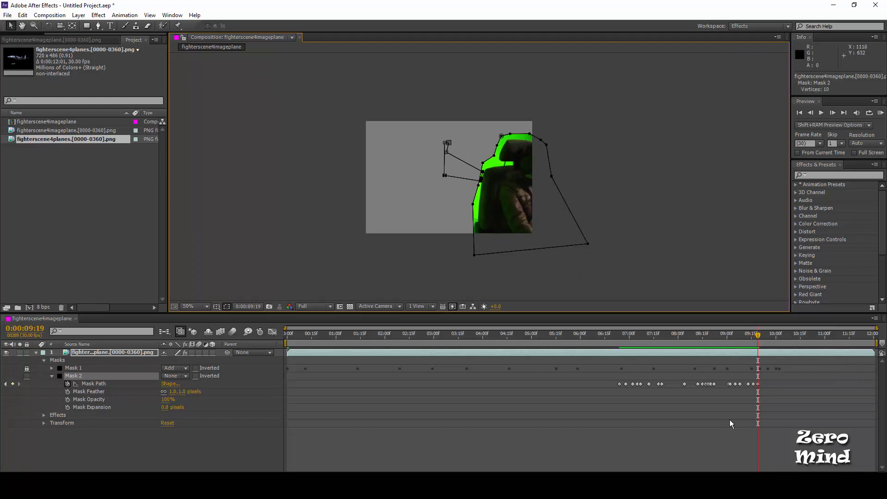
Check Mask 2 against the pole beside the headrest from 0:00:06:24 to 0:00:06:27.
drag(733, 336, 619, 348)
scroll(406, 158, up, 6)
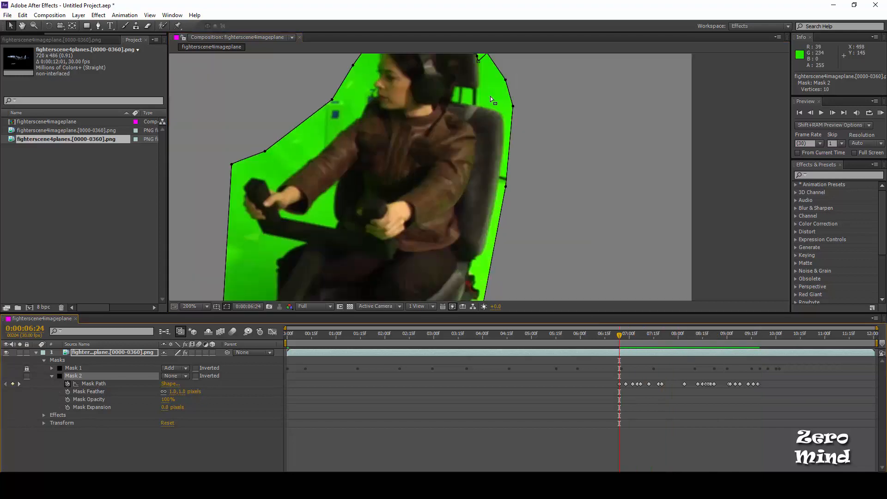
scroll(578, 169, down, 2)
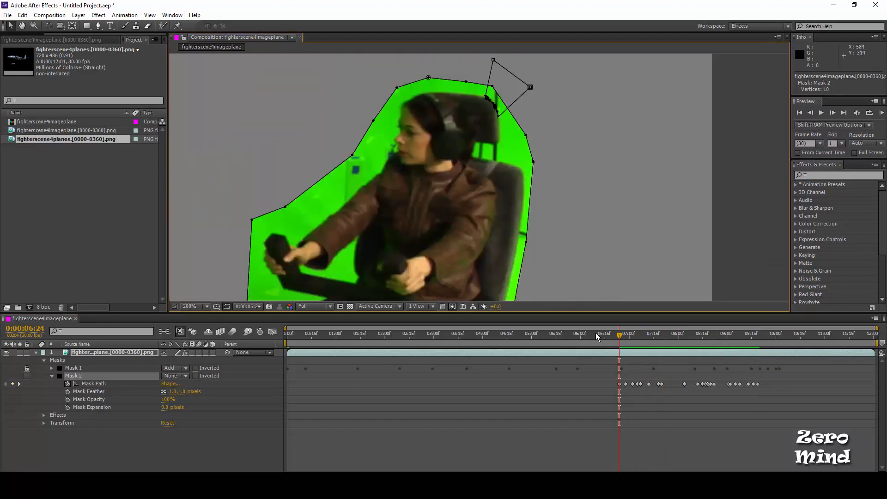
mouse_move(619, 342)
mouse_down()
mouse_move(571, 352)
mouse_move(620, 357)
mouse_up()
scroll(451, 92, up, 1)
drag(484, 165, 500, 210)
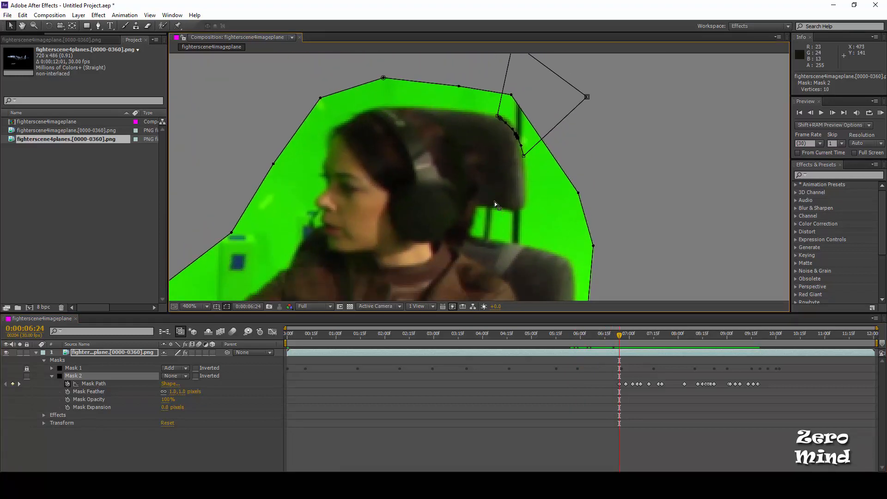
key(Page_Down)
key(Page_Down)
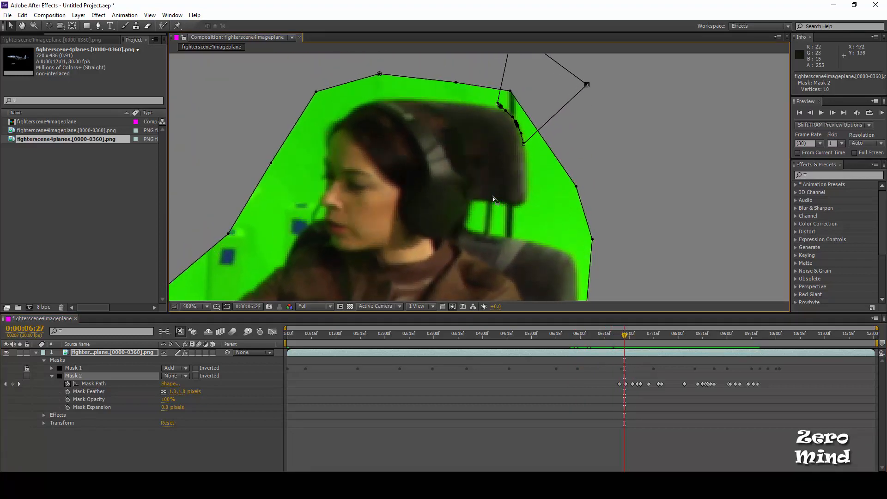
Step back frame by frame to 0:00:05:27, examining where the pole shows inside Mask 1 beside the headrest.
key(Page_Up)
key(Page_Up)
key(Page_Up)
key(Page_Up)
key(Page_Up)
key(Page_Up)
key(Page_Up)
key(Page_Up)
key(Page_Up)
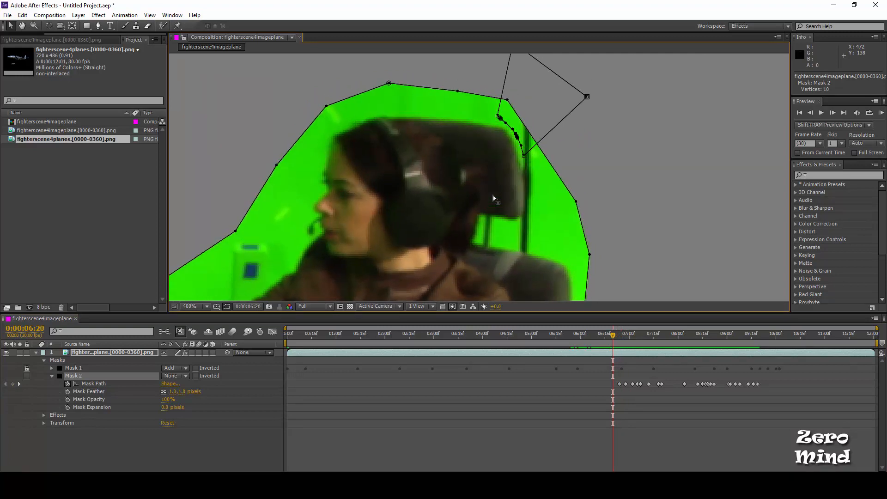
key(Page_Up)
key(Page_Up)
key(Page_Up)
key(Page_Up)
key(Page_Up)
key(Page_Up)
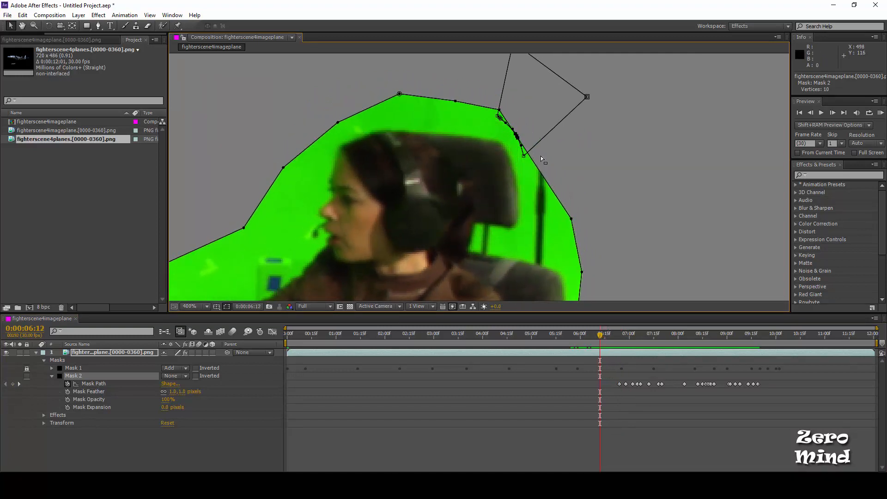
key(Page_Up)
key(Page_Up)
key(Page_Up)
key(Page_Up)
key(Page_Up)
key(Page_Up)
key(Page_Up)
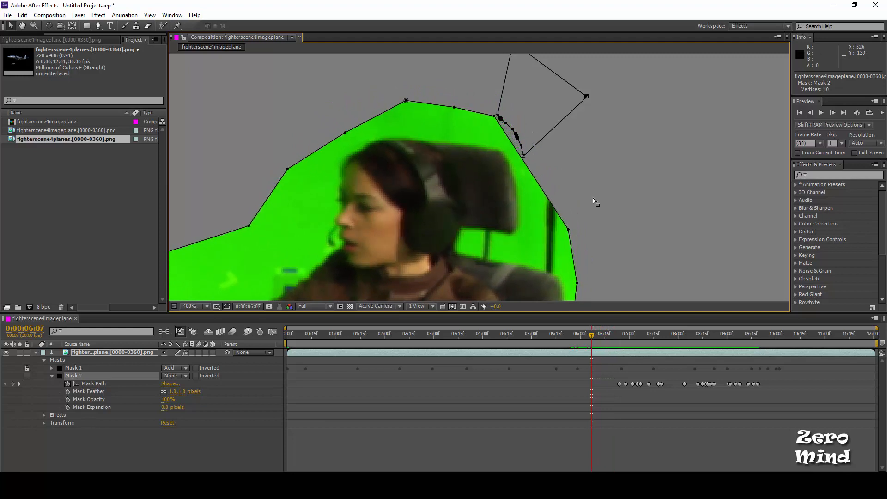
key(Page_Up)
key(Page_Up)
key(Page_Up)
key(Page_Up)
key(Page_Up)
key(Page_Up)
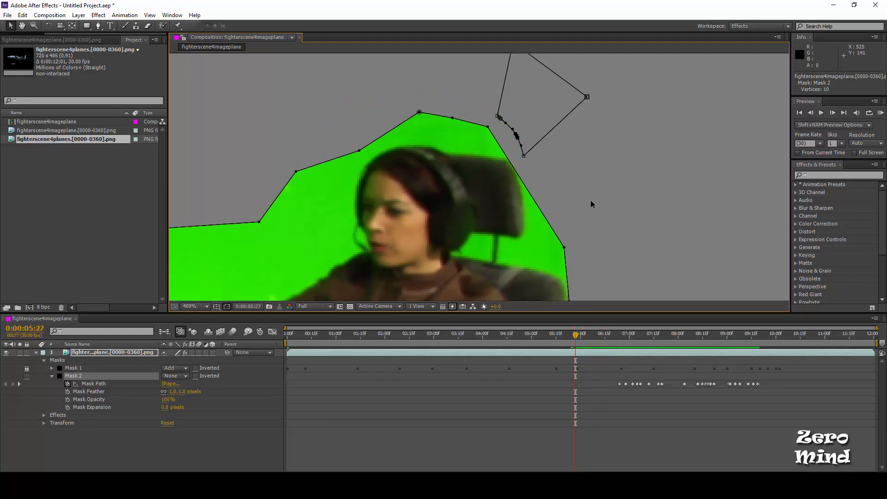
Go to 0:00:06:07, where the pole stands clear behind the seat, and lock Mask 2.
key(Page_Down)
key(Page_Down)
key(Page_Down)
key(Page_Down)
key(Page_Down)
key(Page_Down)
key(Page_Down)
key(Page_Down)
key(Page_Down)
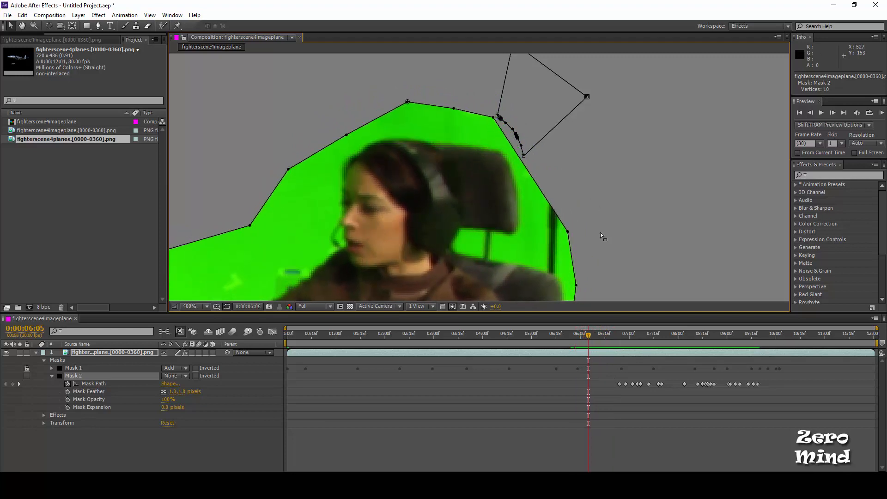
drag(613, 203, 625, 132)
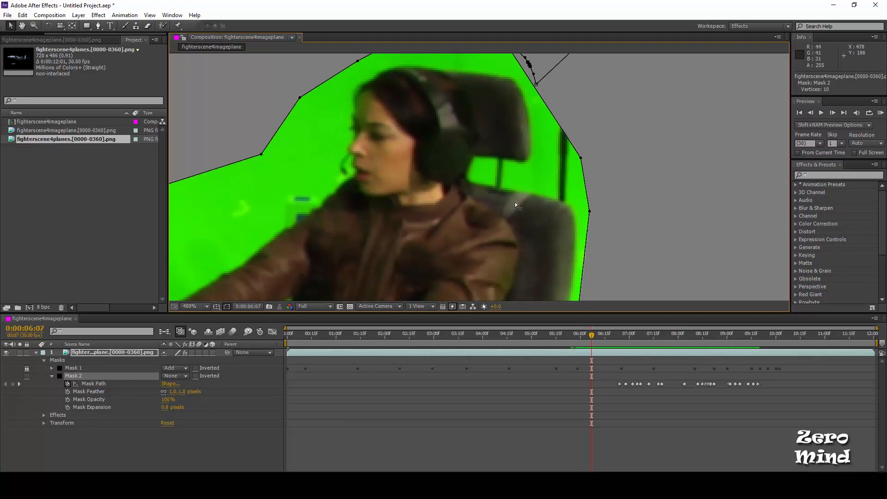
click(26, 376)
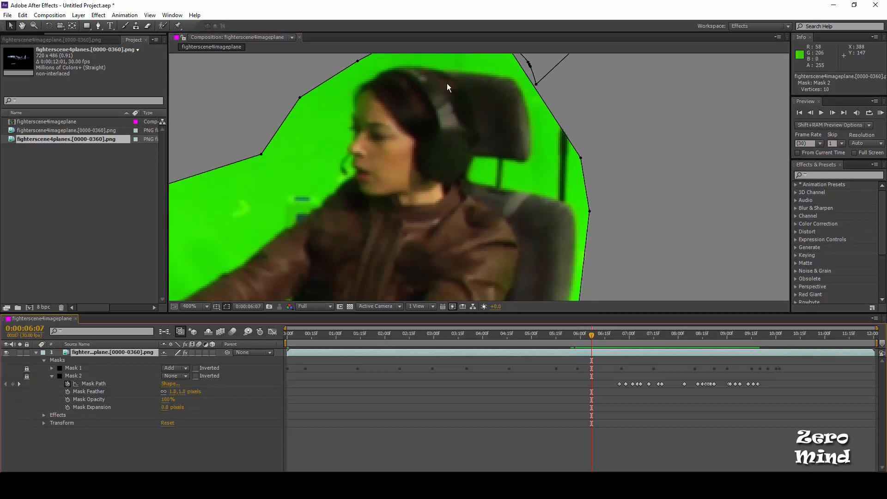
At 0:00:06:07, draw a narrow rectangular mask over the pole and adjust its base corners to follow the seatback.
click(87, 26)
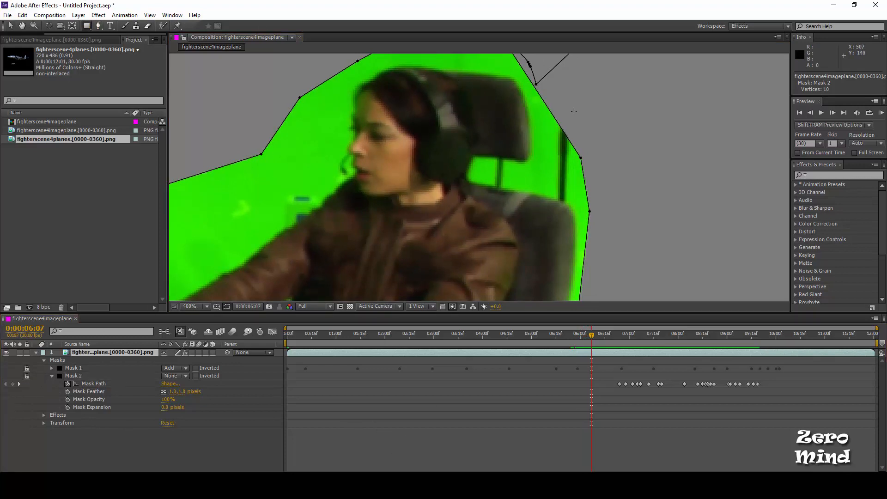
drag(559, 110, 569, 216)
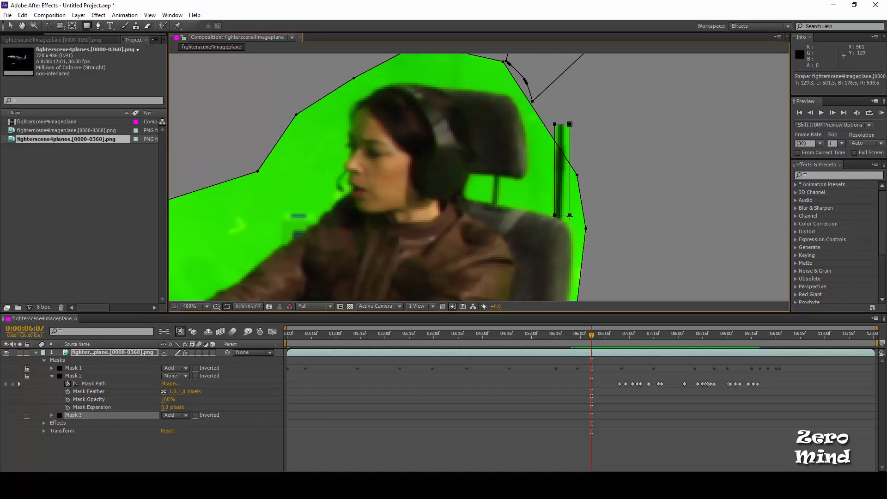
click(10, 26)
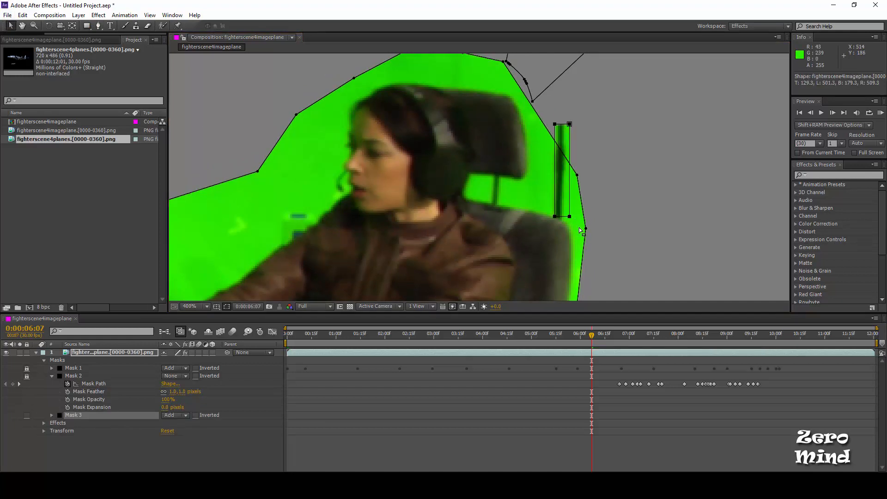
mouse_move(569, 216)
mouse_down()
mouse_move(565, 225)
mouse_move(553, 216)
mouse_up()
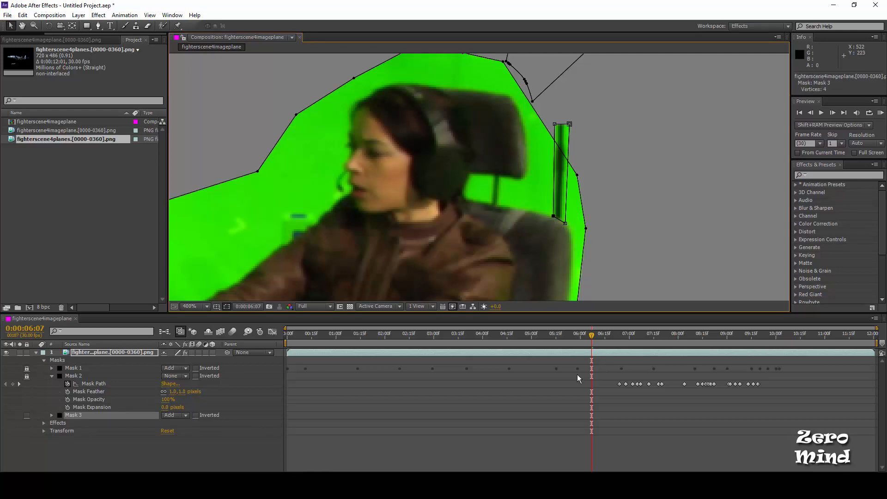
Start keyframing Mask 3's path at 0:00:06:07, and at 0:00:06:14 reposition its corners over the pole behind the seat.
click(52, 415)
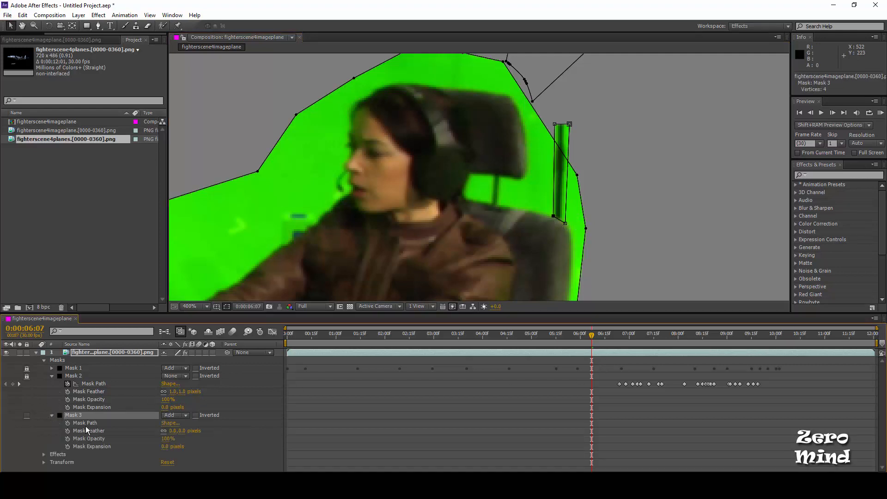
click(68, 423)
key(Page_Down)
key(Page_Down)
key(Page_Down)
key(Page_Down)
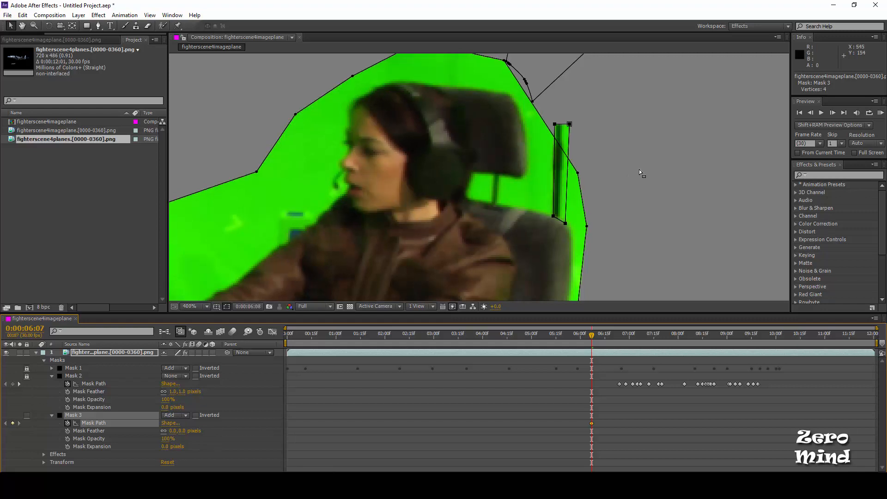
key(Page_Down)
key(Page_Down)
key(Page_Down)
drag(590, 111, 555, 210)
drag(576, 89, 539, 95)
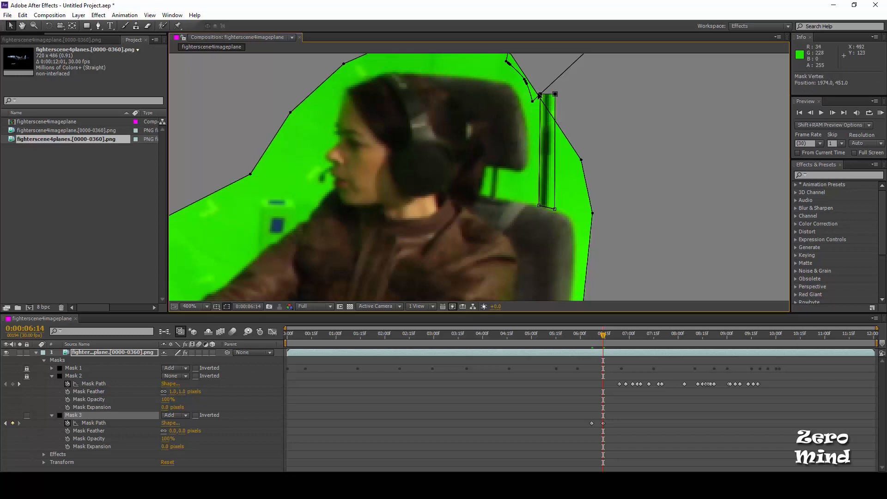
At 0:00:06:13, lower the top edge of Mask 3 on the pole.
key(Page_Down)
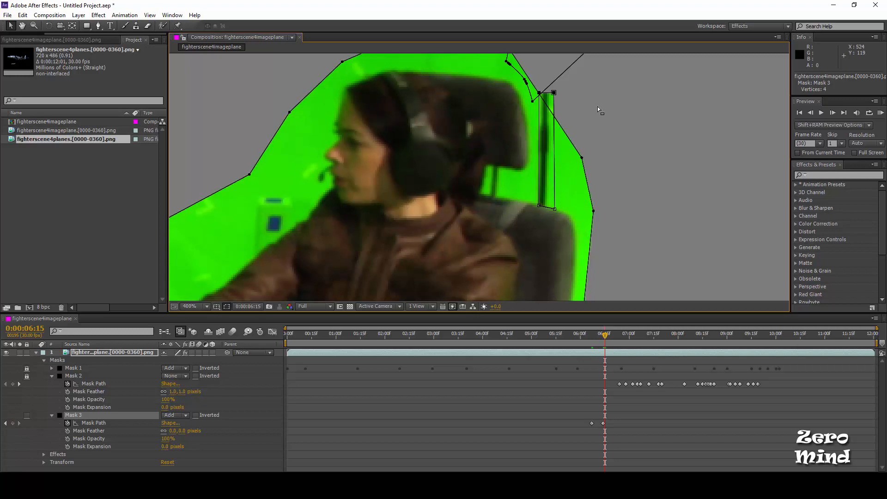
key(Page_Up)
key(Page_Up)
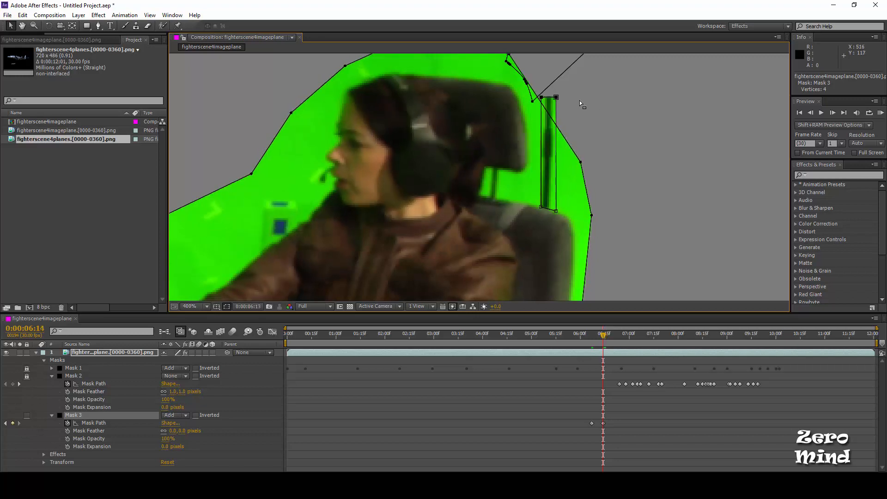
mouse_move(558, 99)
mouse_down()
mouse_move(557, 132)
mouse_move(558, 109)
mouse_up()
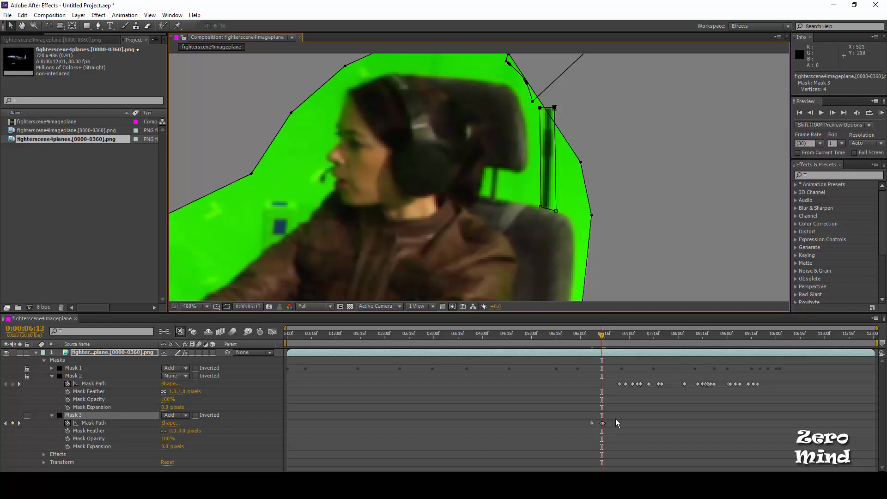
drag(615, 418, 567, 436)
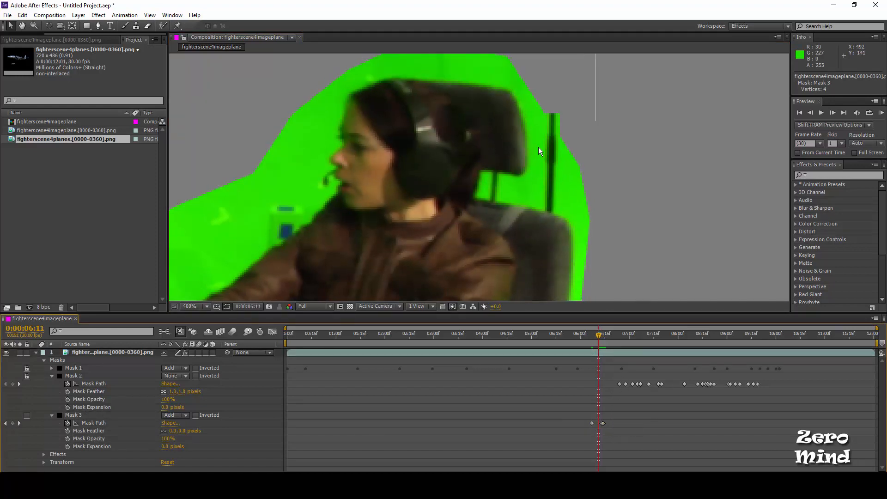
key(Page_Down)
click(547, 135)
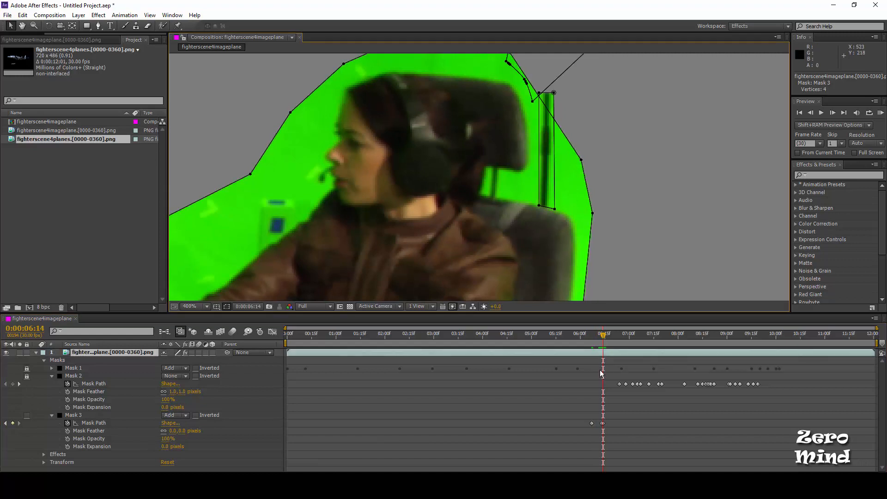
Step through the frames around 0:00:06:09, checking how Mask 3 follows the pole between its keyframes.
key(Page_Up)
key(Page_Up)
key(Page_Up)
key(Page_Up)
key(Page_Up)
key(Page_Up)
key(Page_Down)
key(Page_Down)
key(Page_Down)
key(Page_Down)
key(Page_Down)
key(Page_Down)
key(Page_Down)
key(Page_Down)
key(Page_Down)
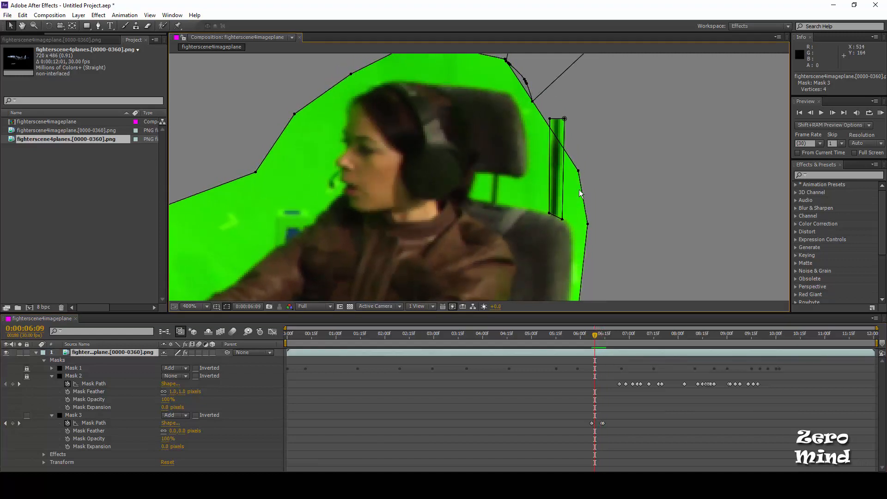
At 0:00:06:24, shrink Mask 3 to cover only the piece of pole between the headrest and the seatback.
key(Page_Down)
key(Page_Down)
key(Page_Down)
key(Page_Down)
key(Page_Down)
key(Page_Down)
key(Page_Down)
key(Page_Down)
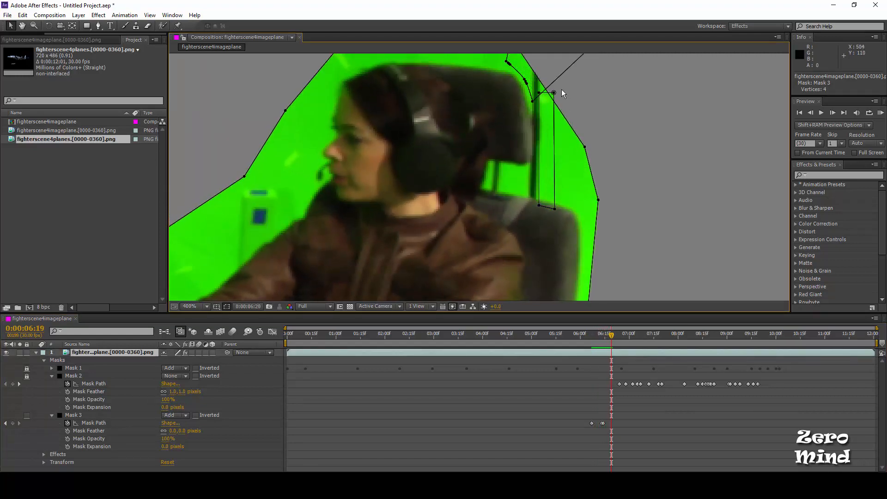
drag(550, 164, 541, 239)
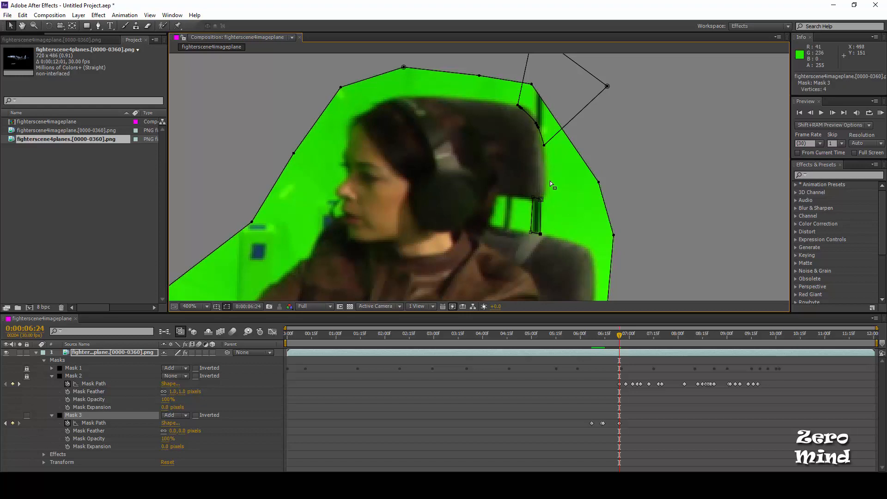
scroll(573, 197, down, 1)
scroll(574, 198, up, 1)
Keyframe Mask 3 over the pole below the headrest at 0:00:07:02, and move it outside the pilot's outline at 0:00:07:05.
key(Page_Down)
key(Page_Down)
key(Page_Down)
key(Page_Down)
key(Page_Down)
key(Page_Down)
key(Page_Down)
key(Page_Down)
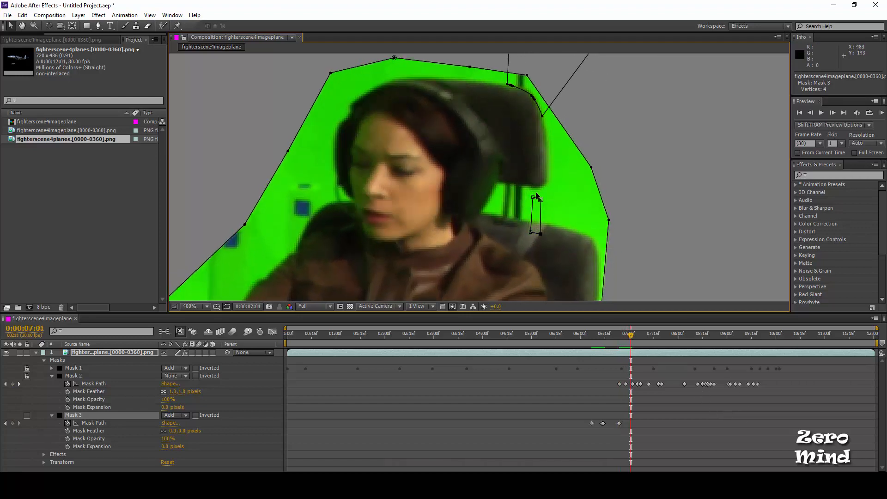
drag(552, 184, 677, 215)
key(Page_Down)
key(Page_Down)
key(Page_Down)
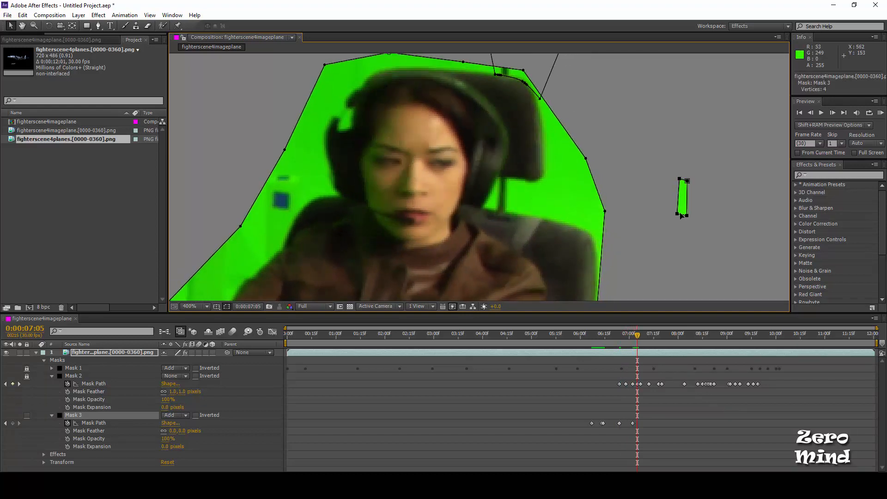
Keyframe Mask 3 over the pole at 0:00:07:03 and shift its 0:00:07:05 keyframe to 0:00:07:04.
key(Page_Up)
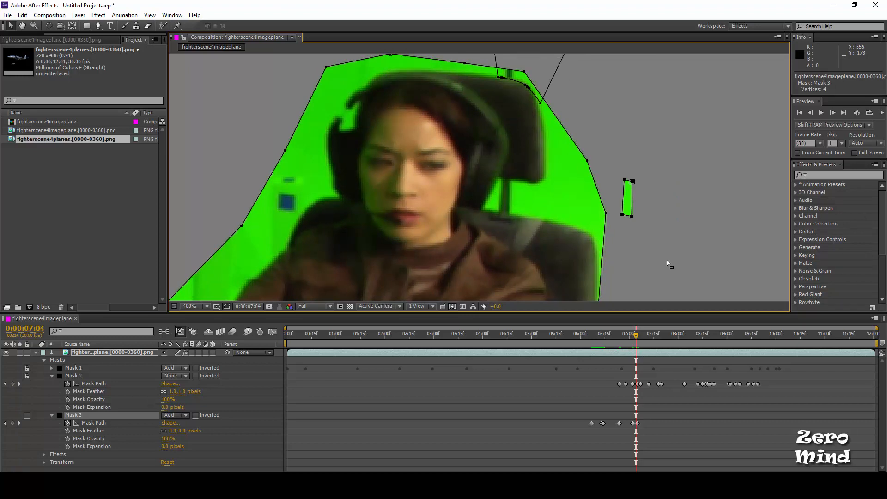
key(Page_Up)
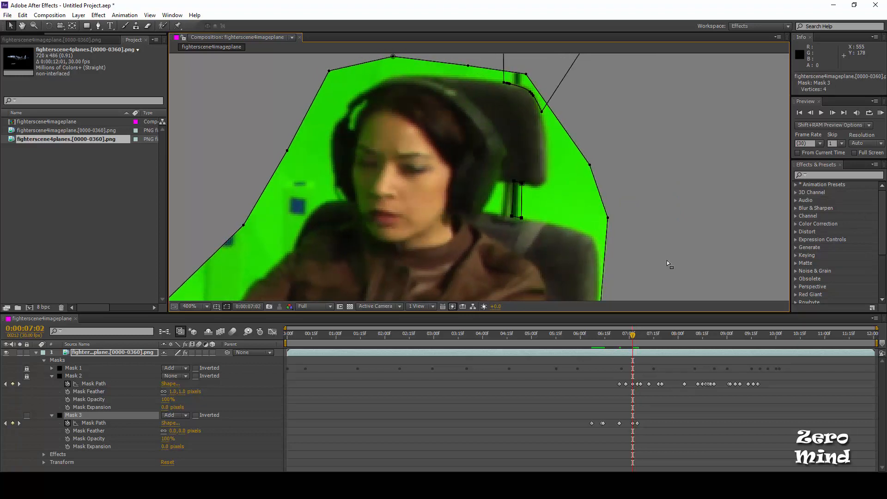
drag(580, 219, 521, 222)
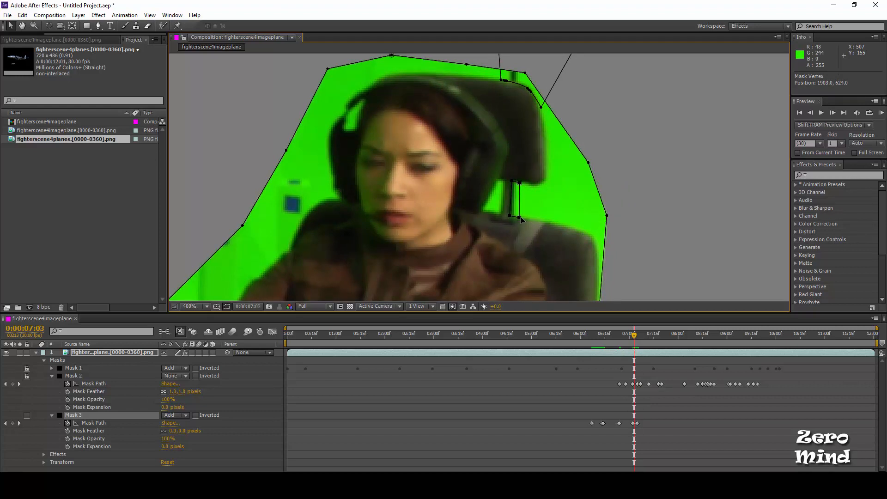
key(Page_Down)
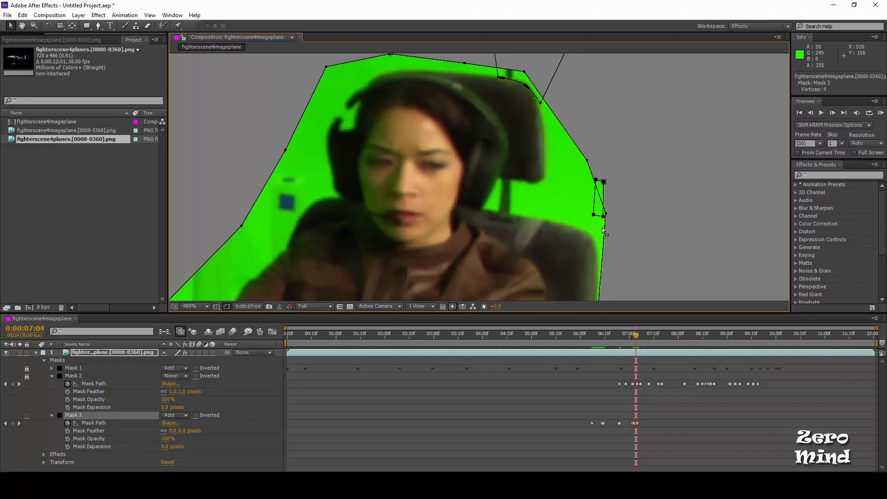
click(635, 423)
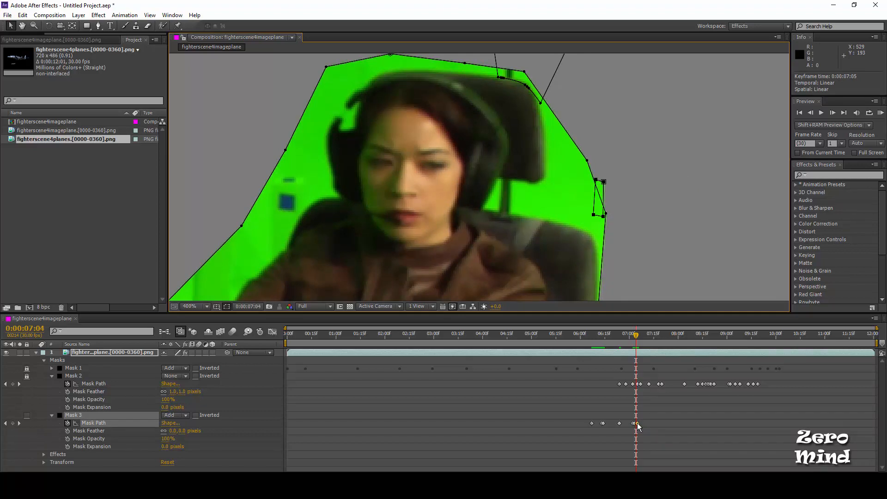
At 0:00:07:04, move Mask 3 outside the composition frame and deselect it.
scroll(512, 185, down, 5)
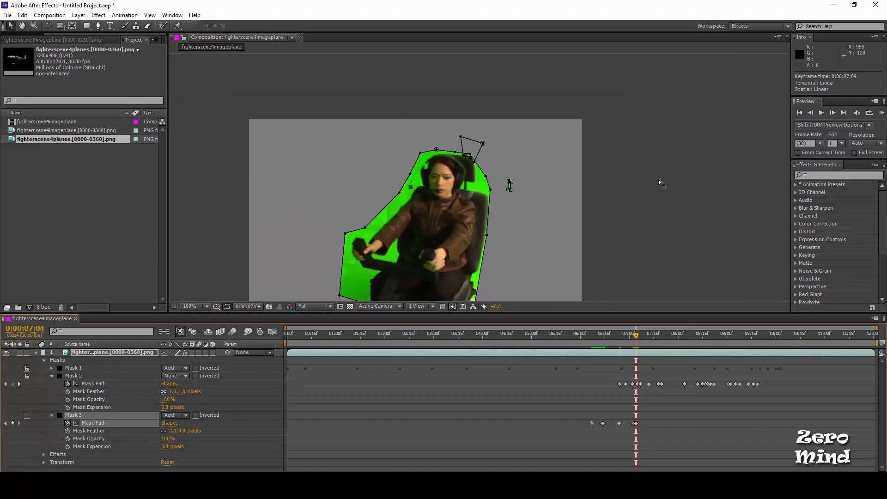
drag(521, 171, 627, 200)
click(684, 253)
click(652, 234)
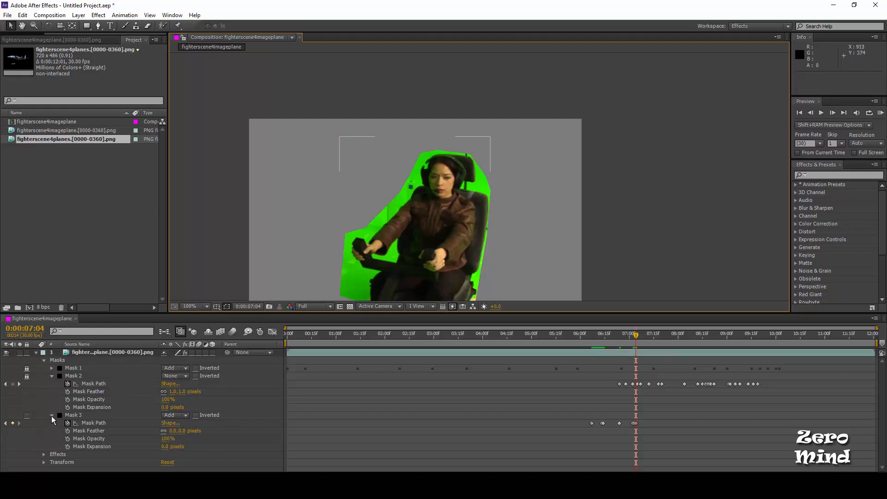
Set Mask 3 to Subtract, unlock Mask 2 and set it to Subtract as well, viewing the result at 0:00:06:25.
click(52, 415)
click(184, 416)
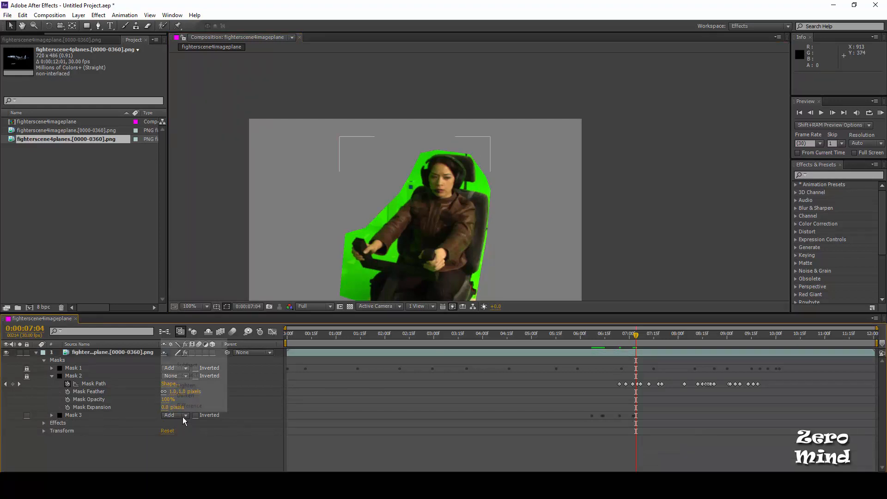
click(194, 366)
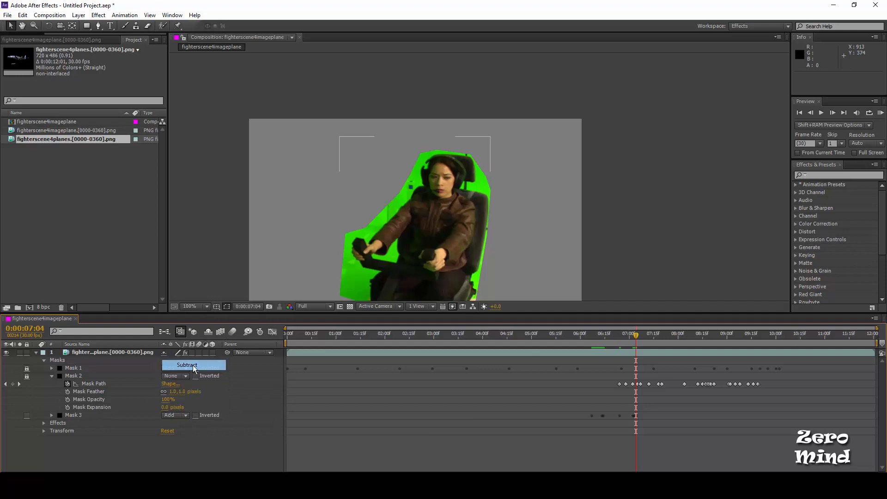
drag(635, 337, 621, 341)
scroll(486, 185, up, 2)
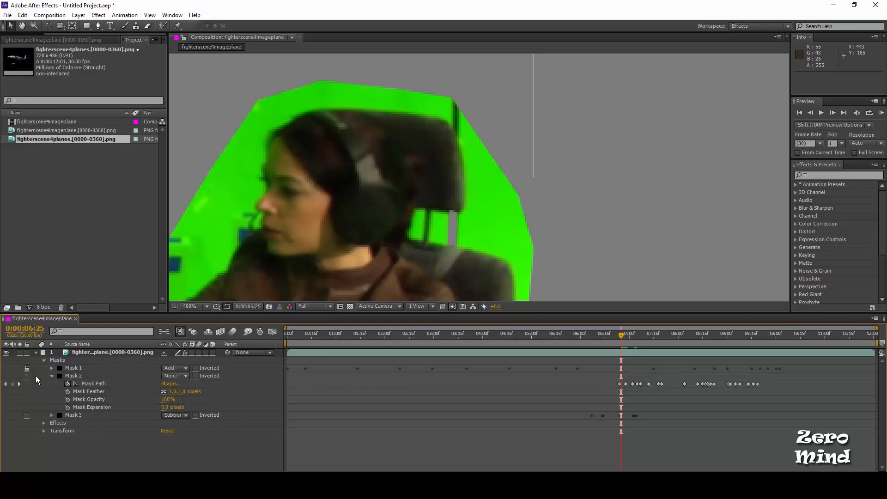
click(190, 377)
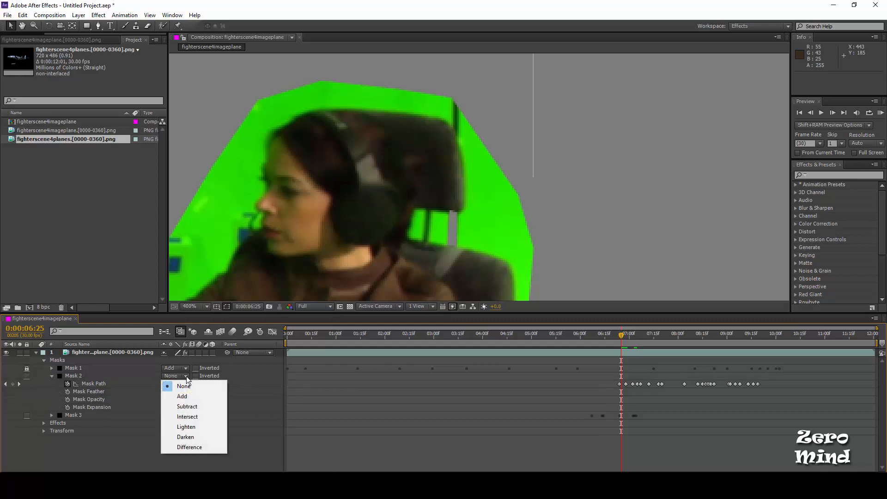
click(187, 406)
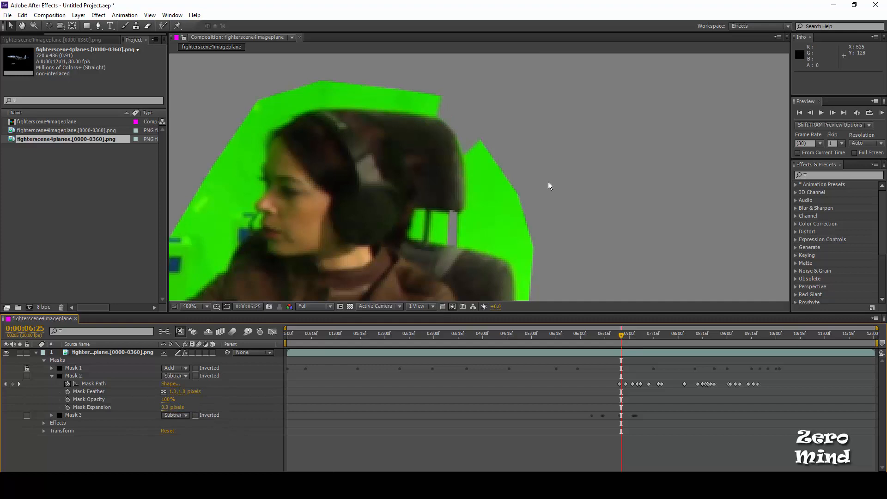
Collapse the pilot layer and add fighterscene4planes.[0000-0360].png above it in the timeline.
scroll(555, 194, down, 2)
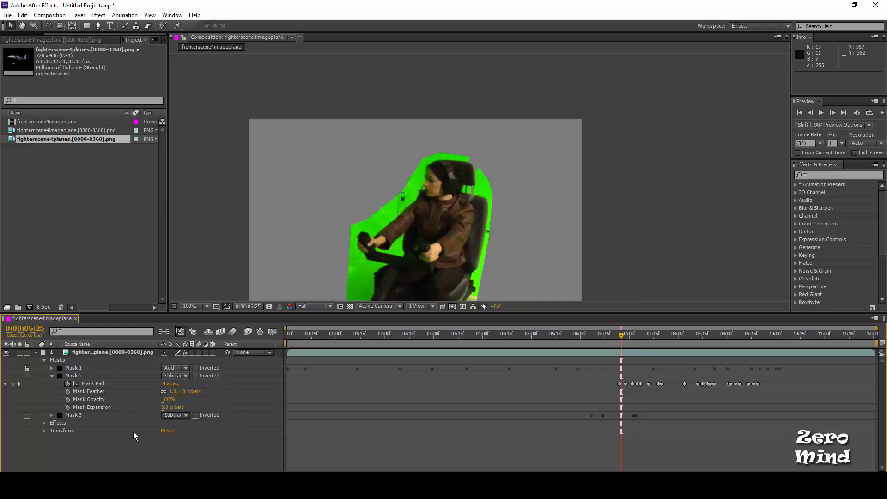
click(41, 360)
click(36, 352)
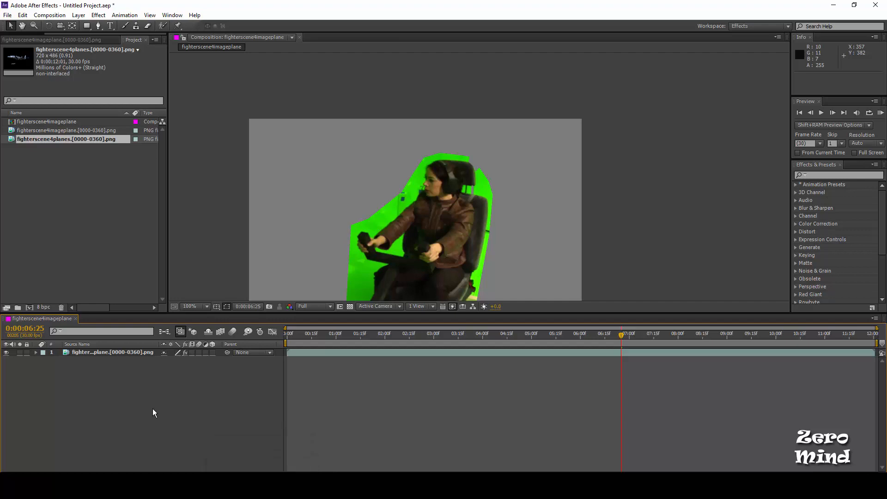
scroll(555, 201, down, 3)
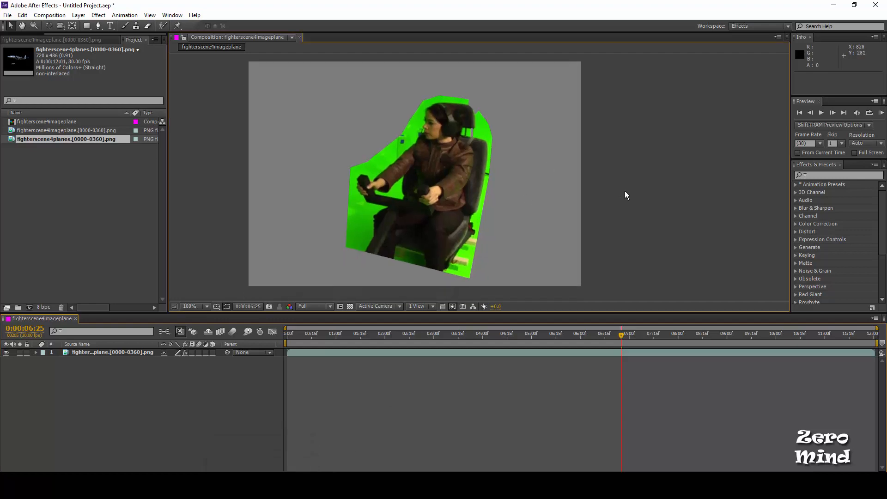
click(115, 440)
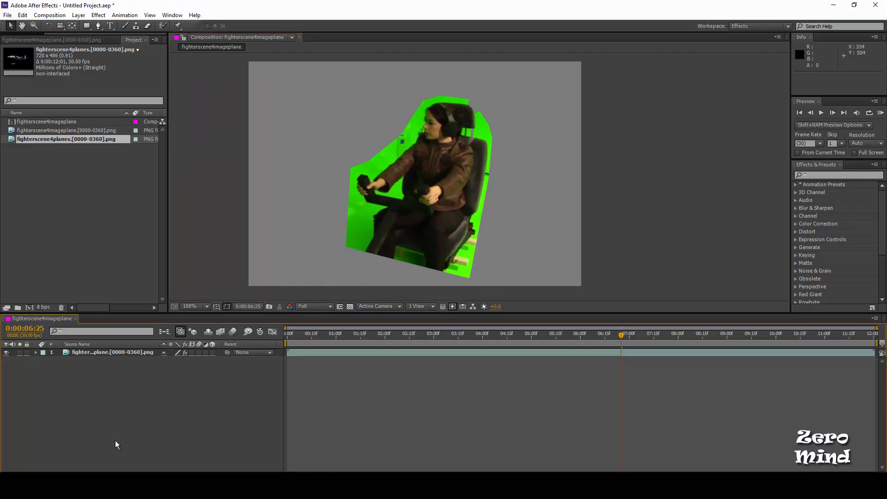
click(48, 132)
click(48, 141)
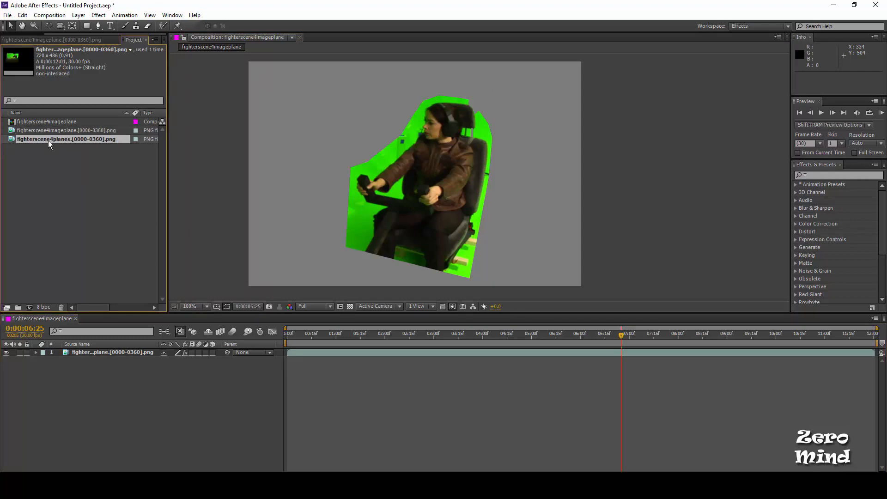
drag(63, 364, 66, 354)
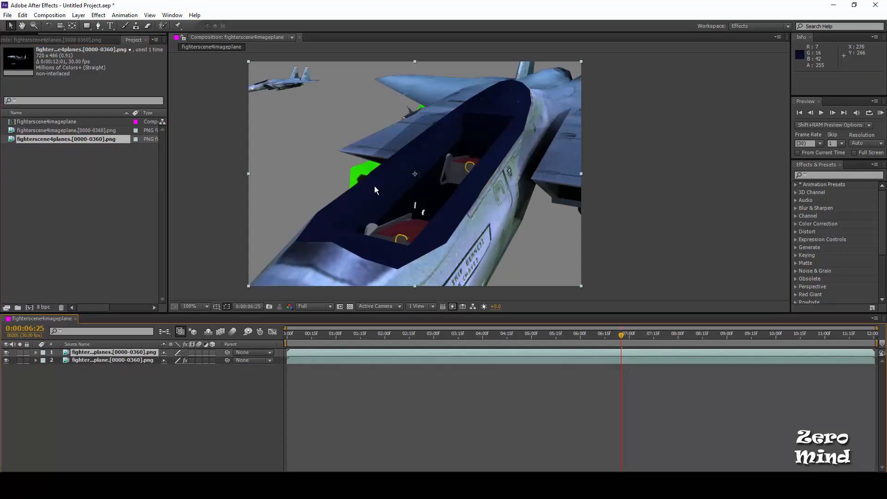
Go to 0:00:01:06, frame the jet's cockpit and select the pilot layer beneath the planes layer.
scroll(374, 186, down, 1)
drag(345, 340, 346, 340)
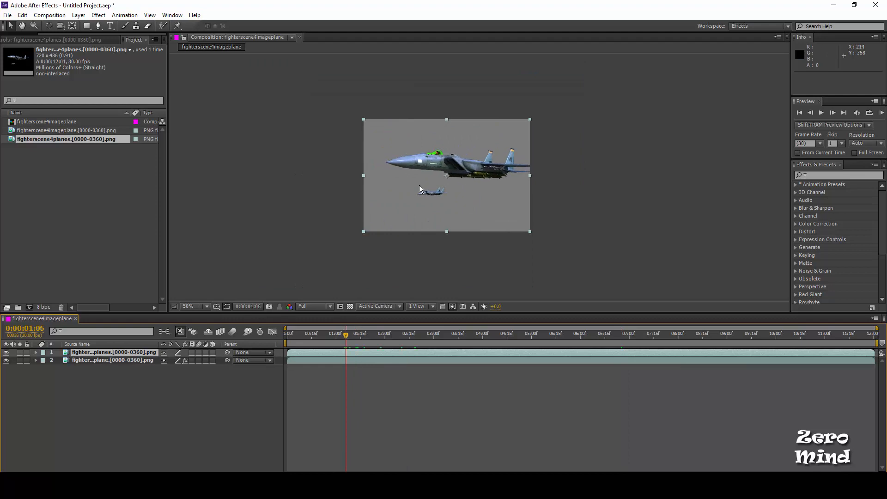
scroll(419, 185, up, 2)
drag(325, 97, 489, 157)
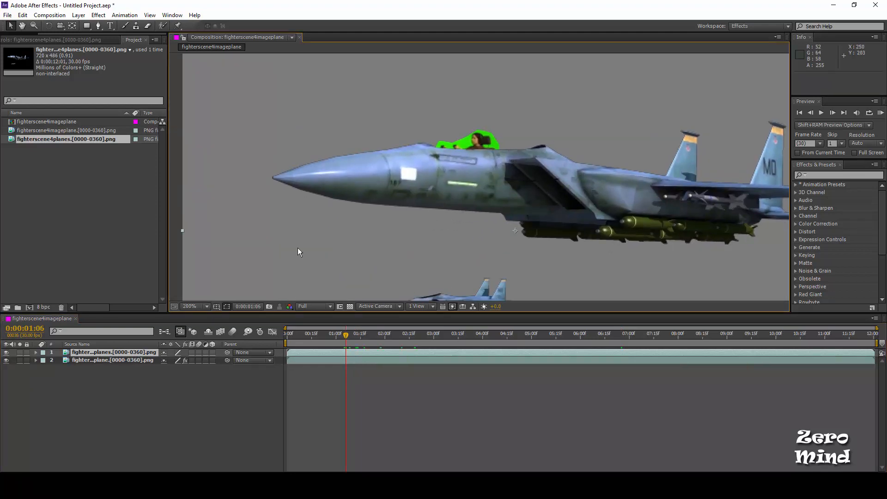
click(52, 414)
click(80, 361)
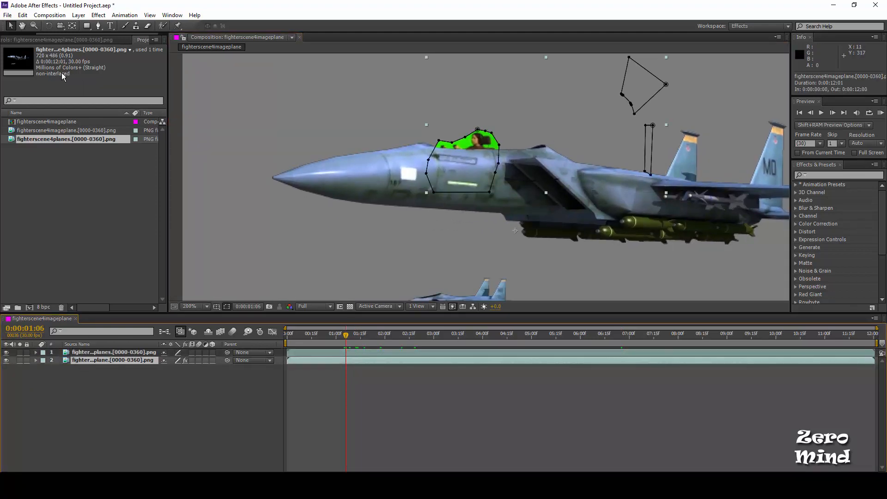
Enable the Keylight effect on the fighterscene4imageplane layer to key out the green around the pilot.
click(68, 38)
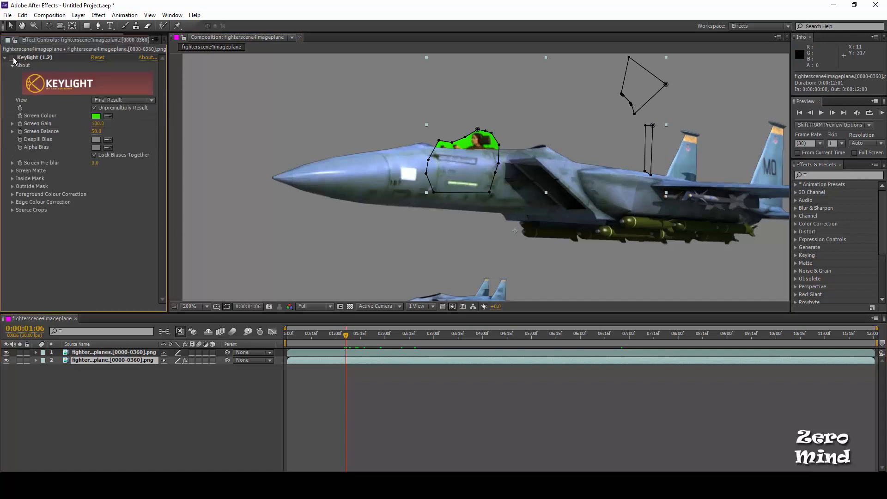
click(13, 58)
click(210, 409)
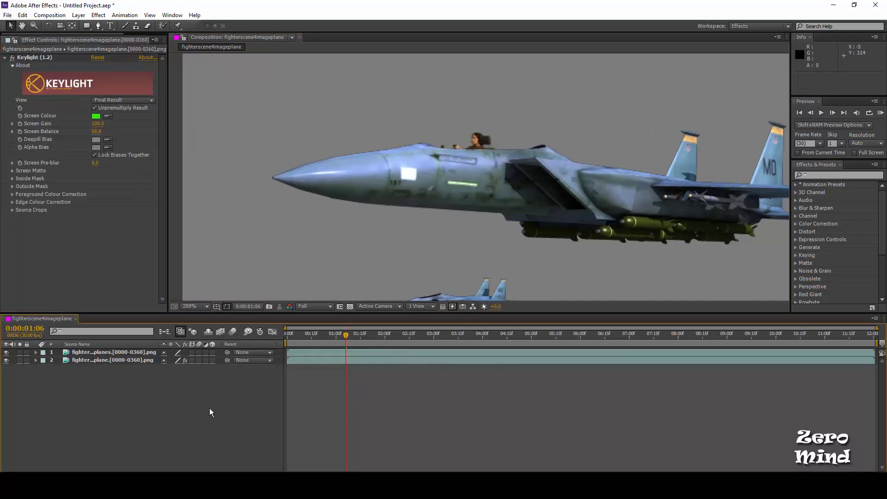
Go to 0:00:05:02 and move the fighterscene4planes layer below the fighterscene4imageplane layer.
drag(346, 342, 534, 347)
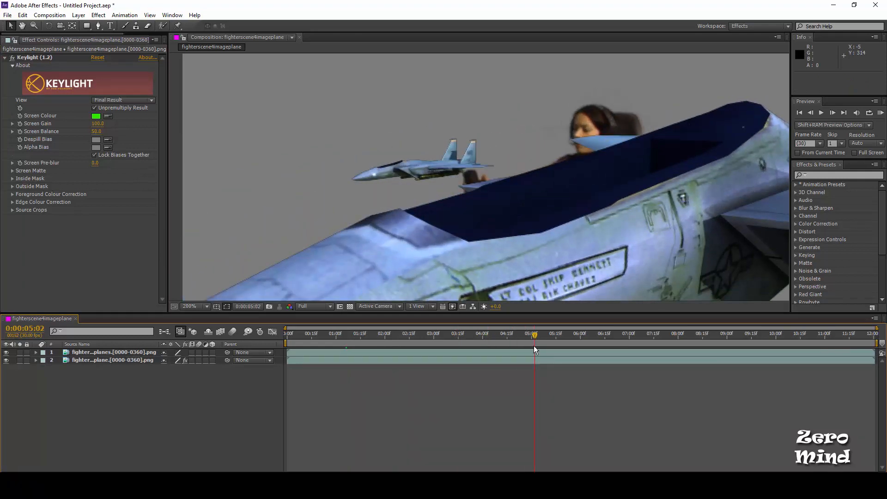
key(comma)
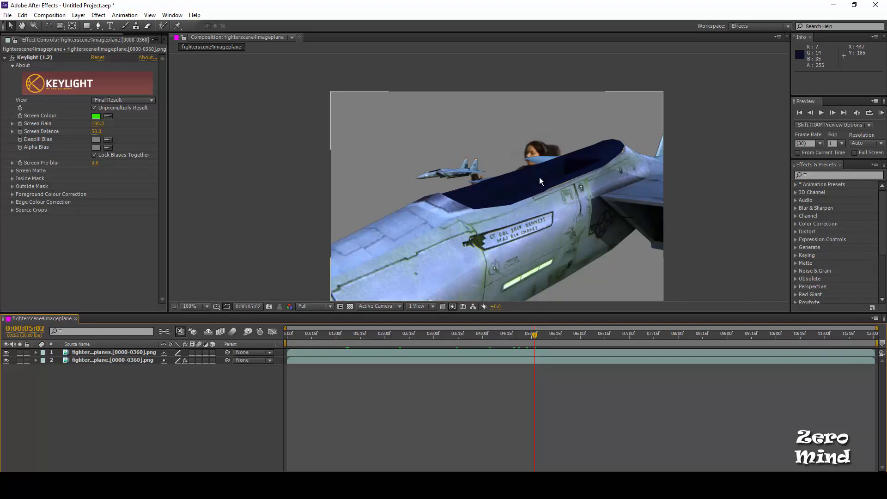
key(comma)
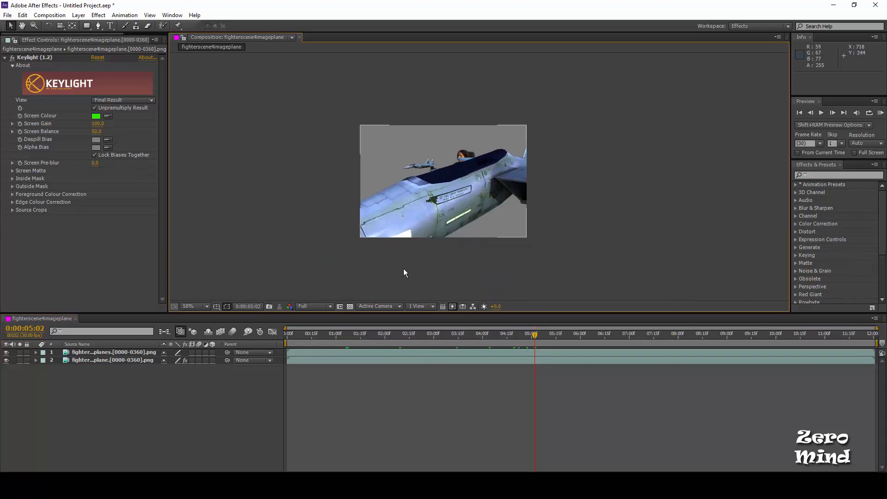
click(114, 361)
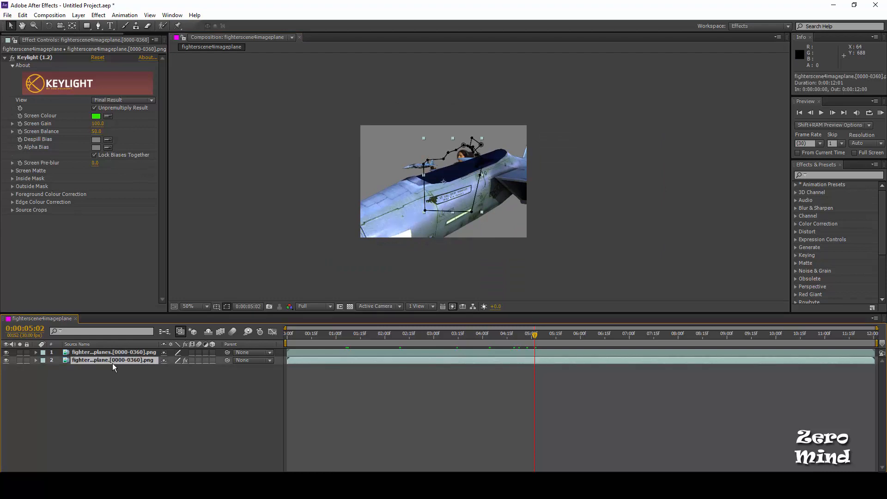
drag(113, 353, 130, 394)
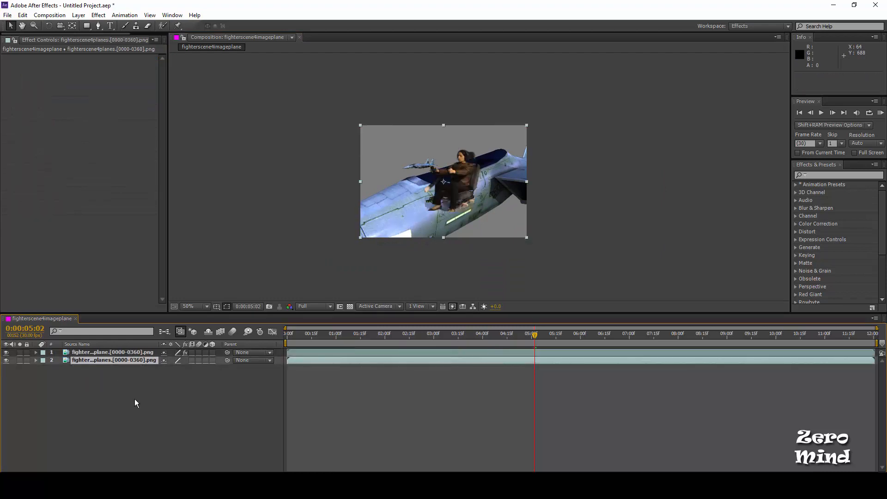
click(134, 399)
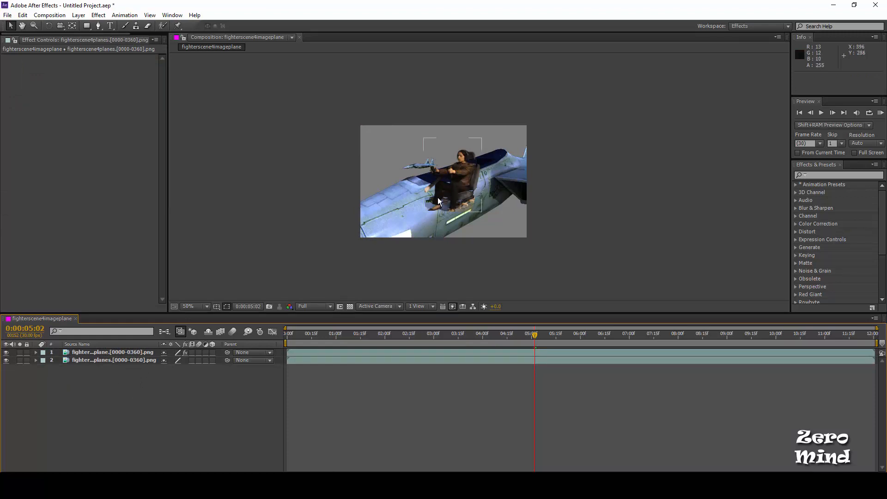
scroll(483, 180, up, 2)
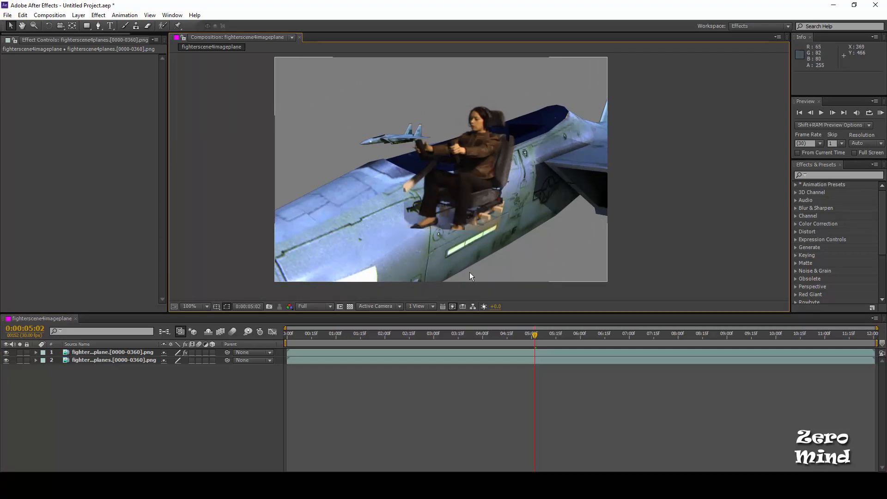
Import the fighterscene4frontmatte frames from the F15 Front Matte folder as a PNG sequence.
click(113, 447)
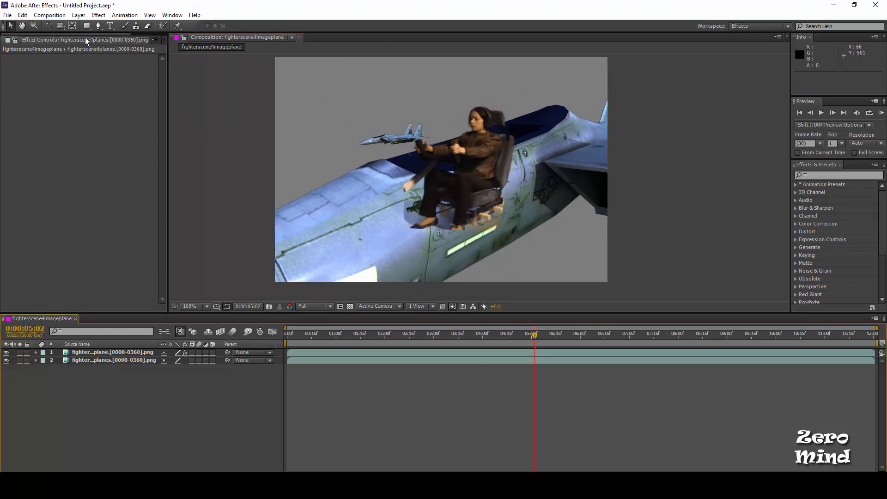
click(119, 35)
drag(119, 34, 167, 34)
click(133, 40)
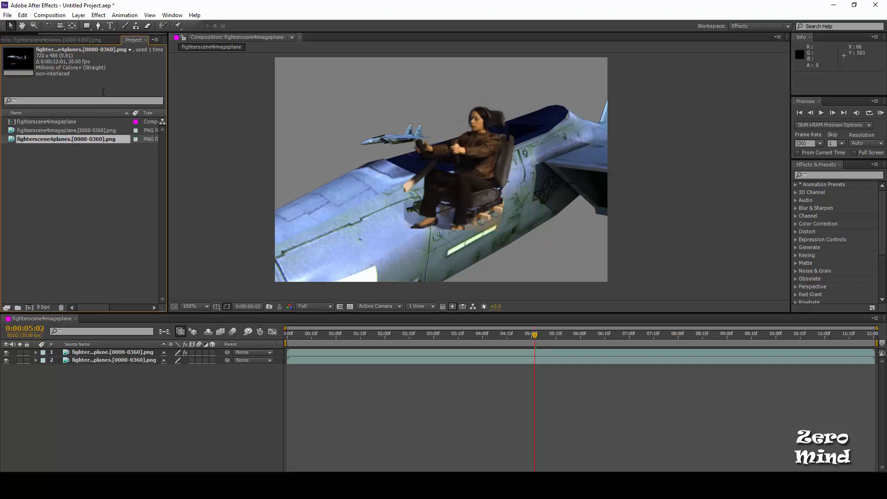
double_click(46, 192)
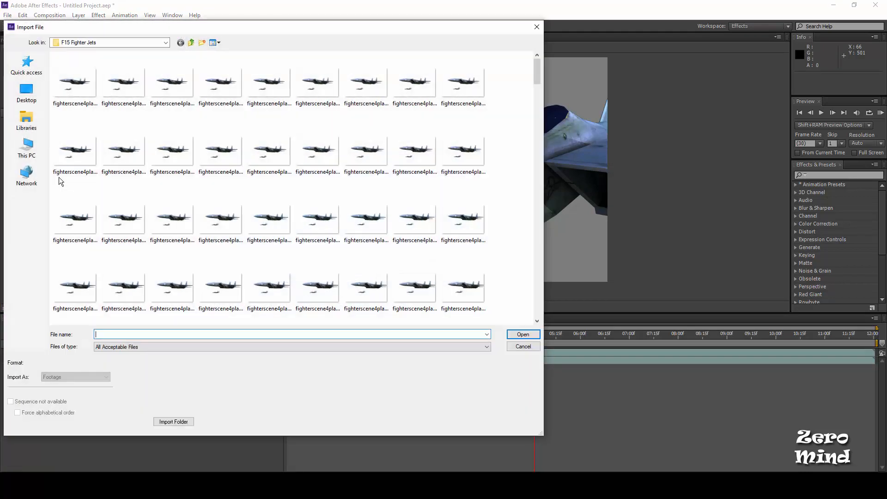
click(190, 43)
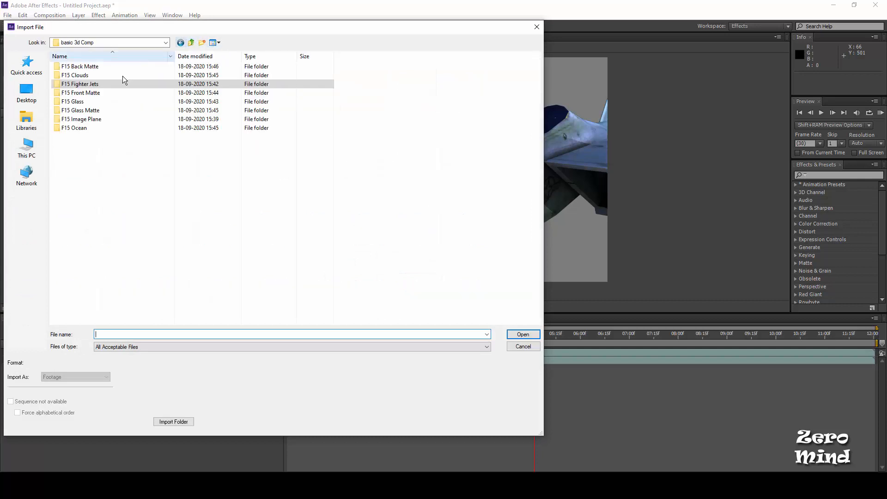
double_click(98, 94)
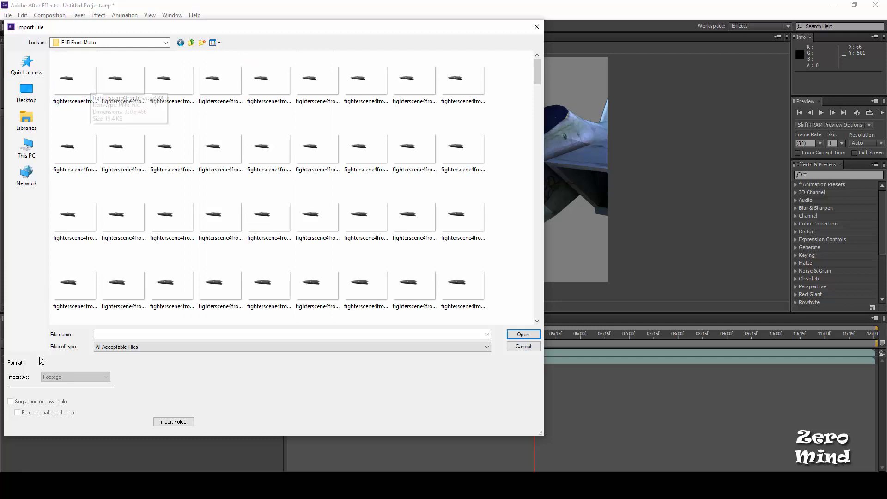
click(74, 81)
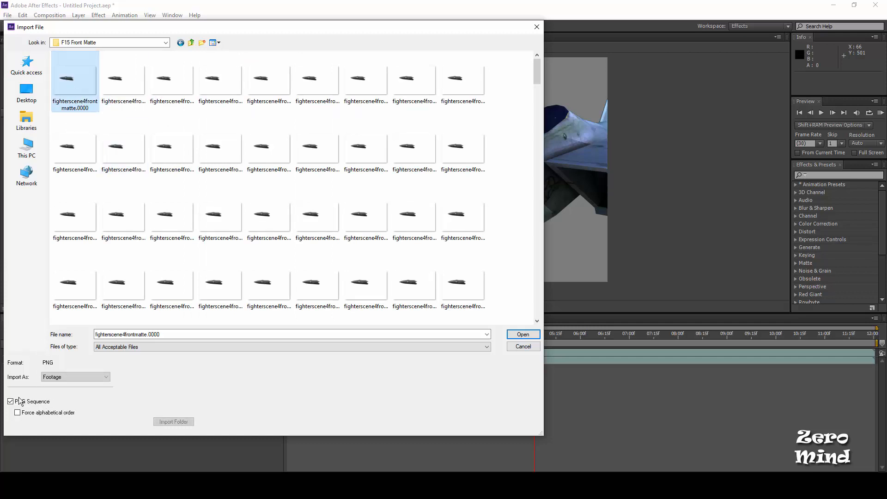
double_click(84, 94)
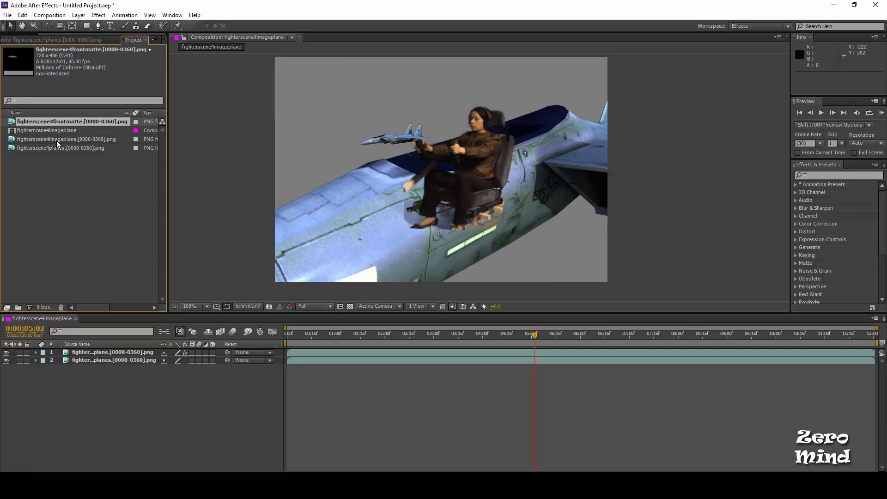
Add the front matte sequence as the uppermost layer and compare the frame at 0:00:04:17 with it hidden and shown.
drag(57, 140, 80, 353)
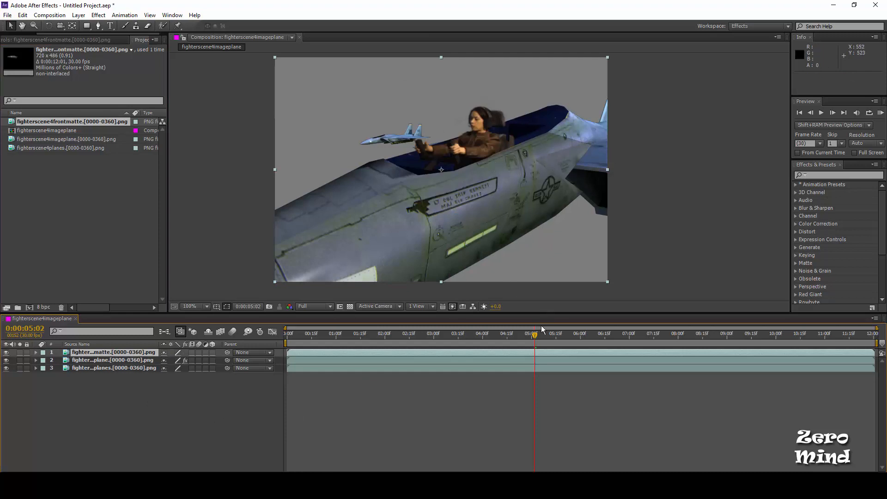
drag(535, 335, 511, 314)
scroll(482, 203, down, 2)
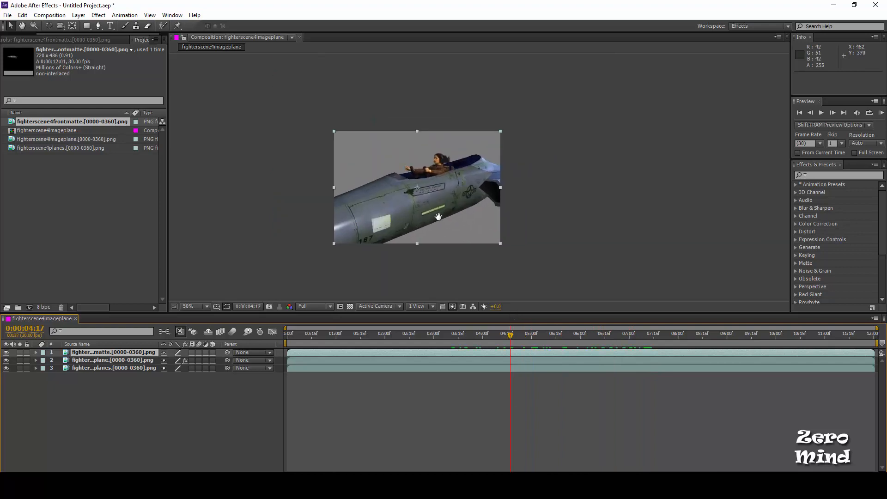
click(6, 352)
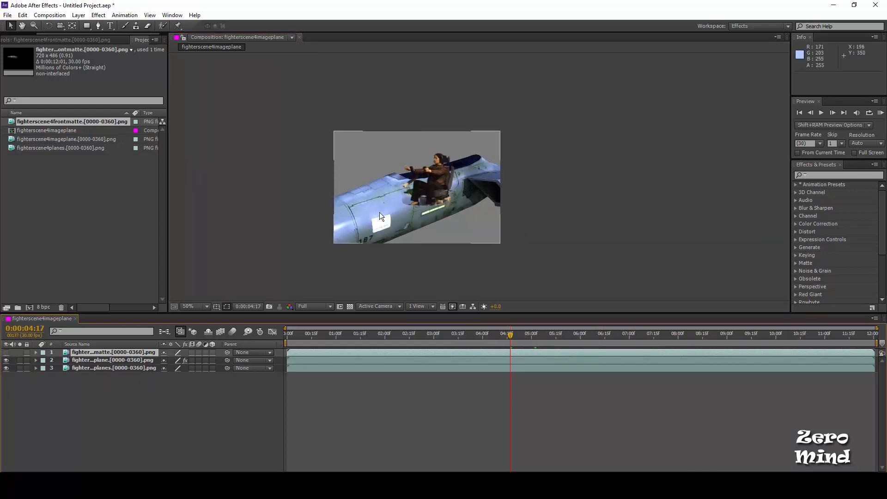
click(379, 216)
click(6, 352)
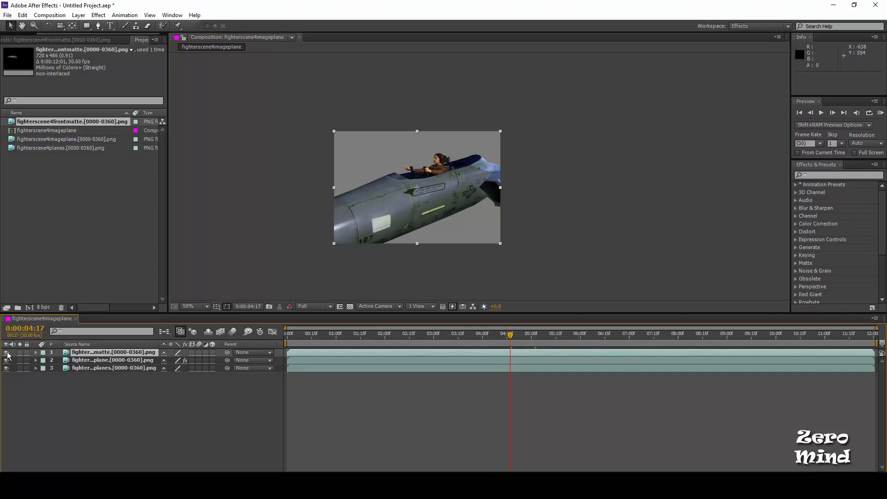
Rename the front matte layer as matte.
click(118, 354)
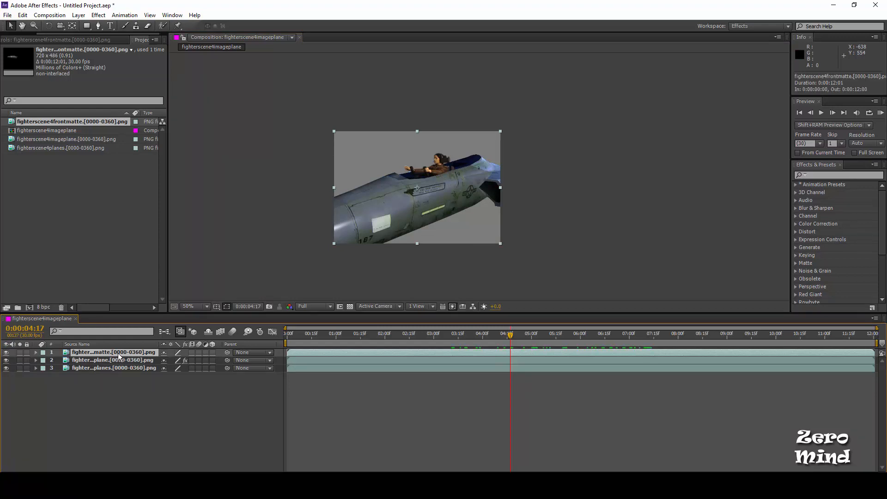
key(Return)
text(matte)
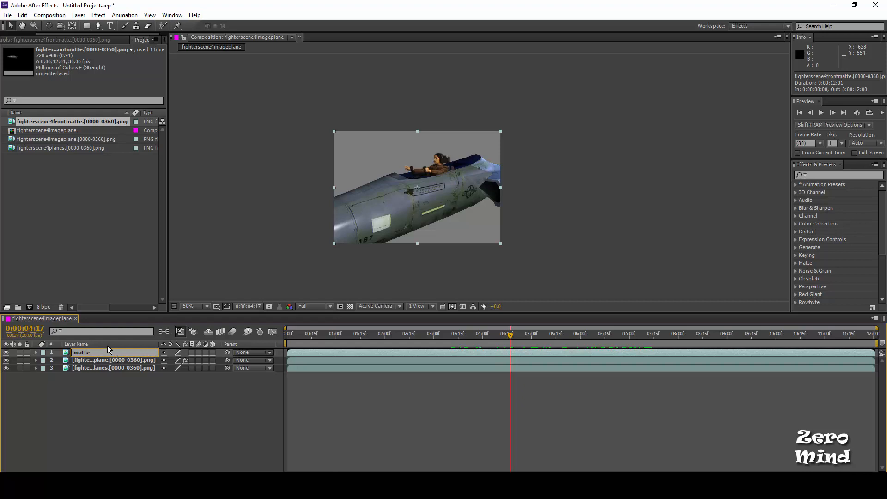
click(71, 398)
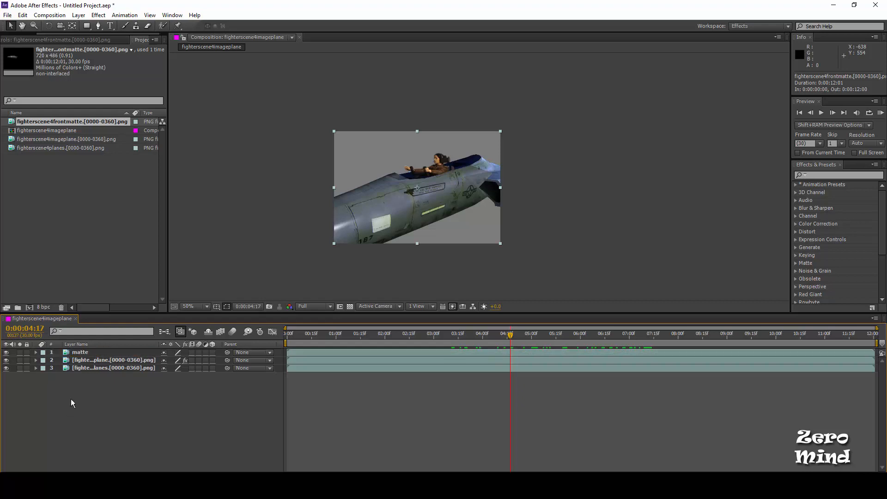
Hide the fighterscene4planes layer, and switch the image plane and matte layers off and on to inspect each.
click(94, 362)
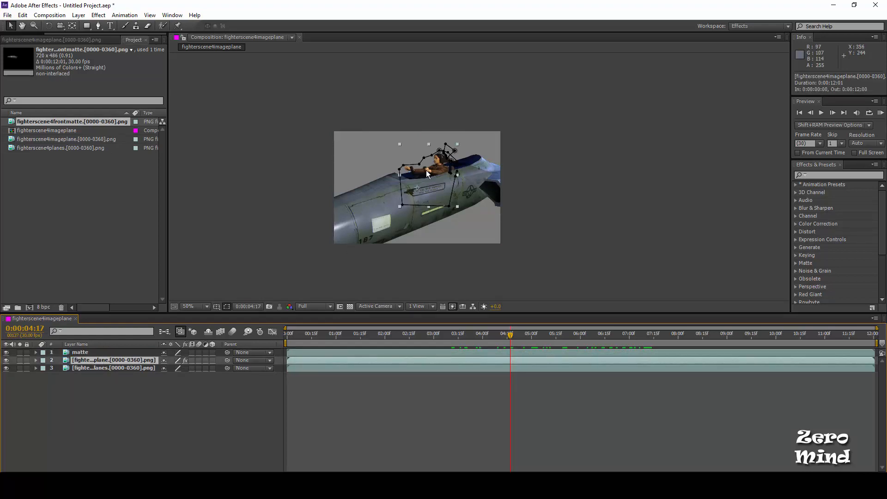
key(period)
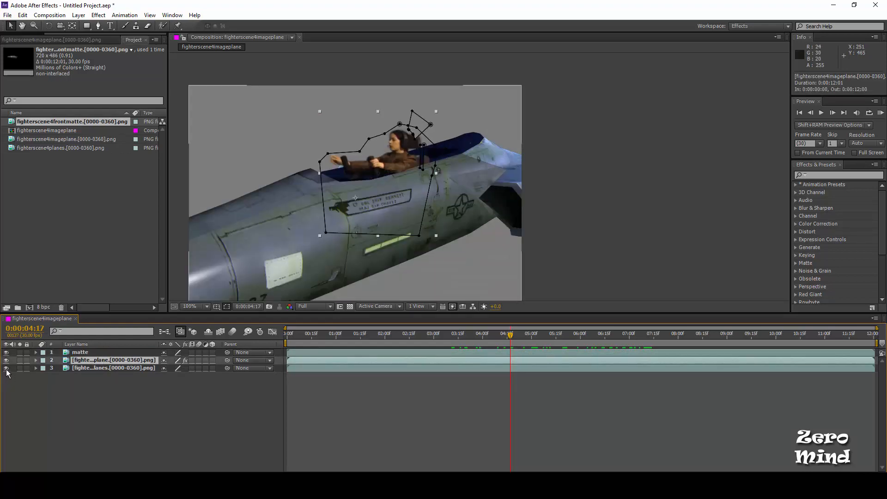
click(140, 413)
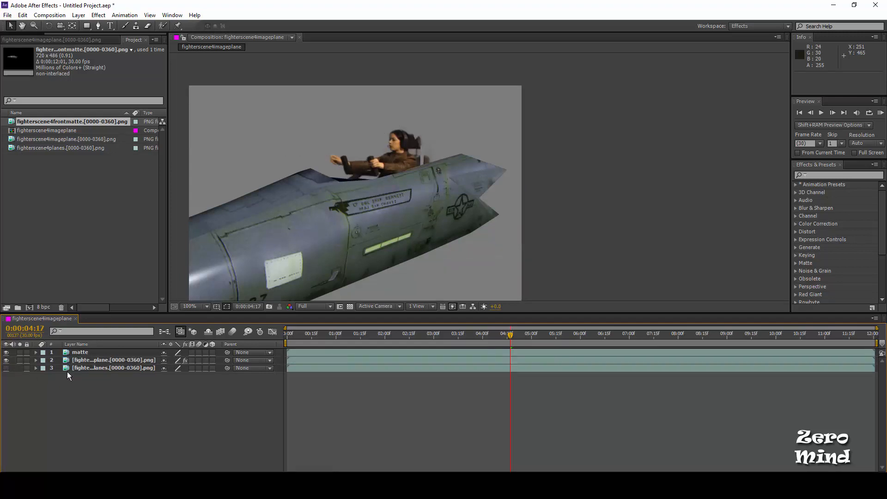
click(6, 360)
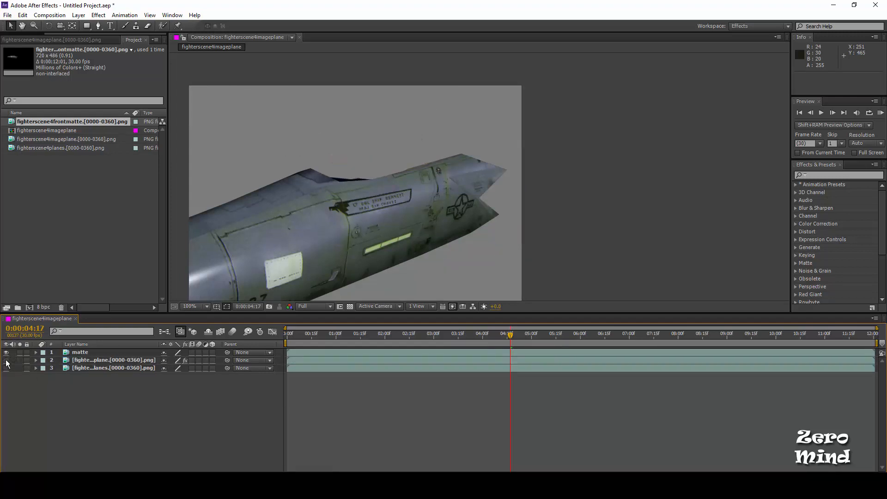
click(7, 361)
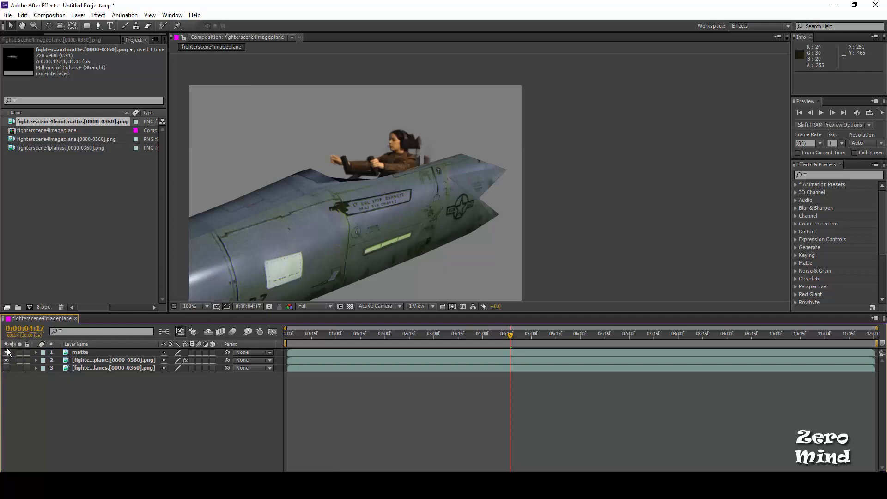
click(6, 352)
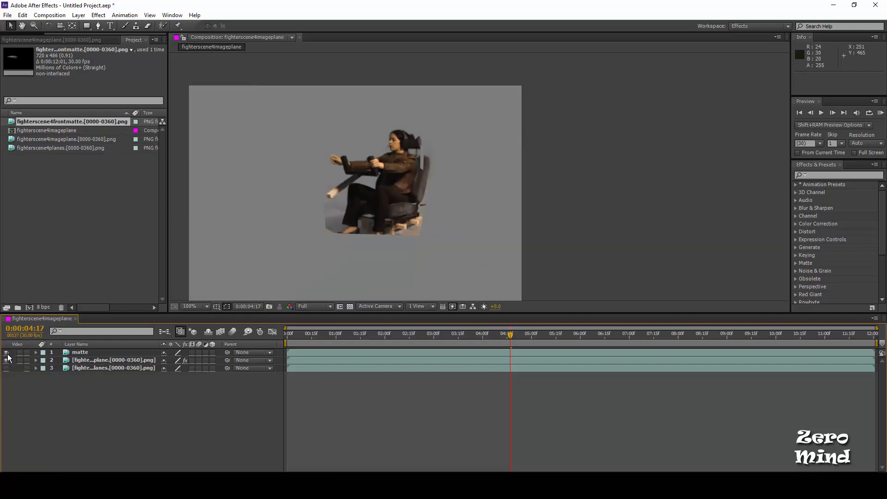
click(7, 353)
Set the image plane layer's track matte to Alpha Inverted Matte "matte", trying Alpha Matte first.
click(92, 359)
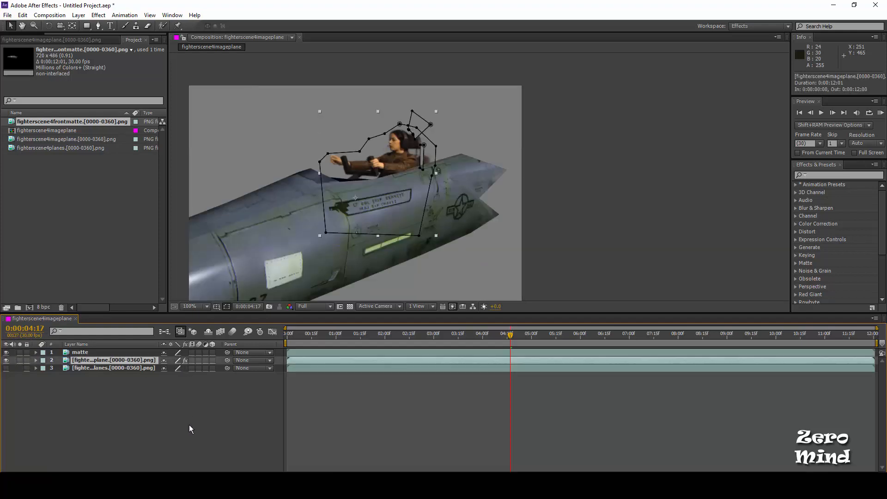
key(F4)
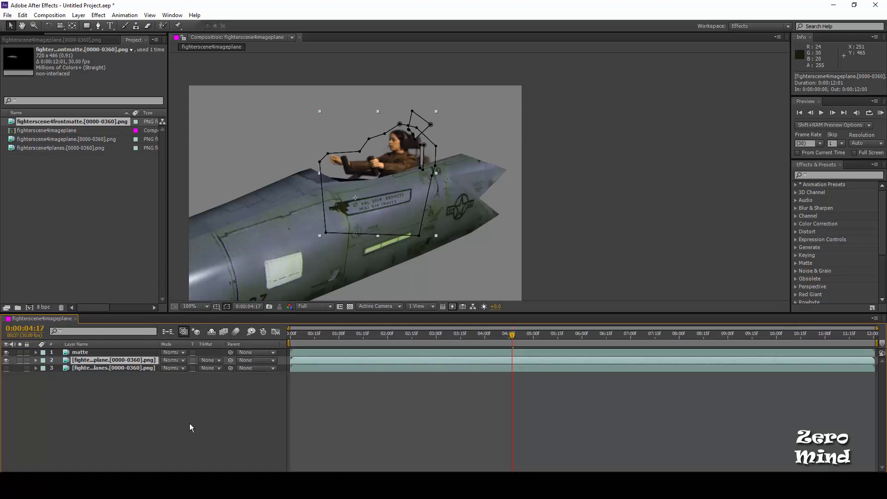
click(211, 360)
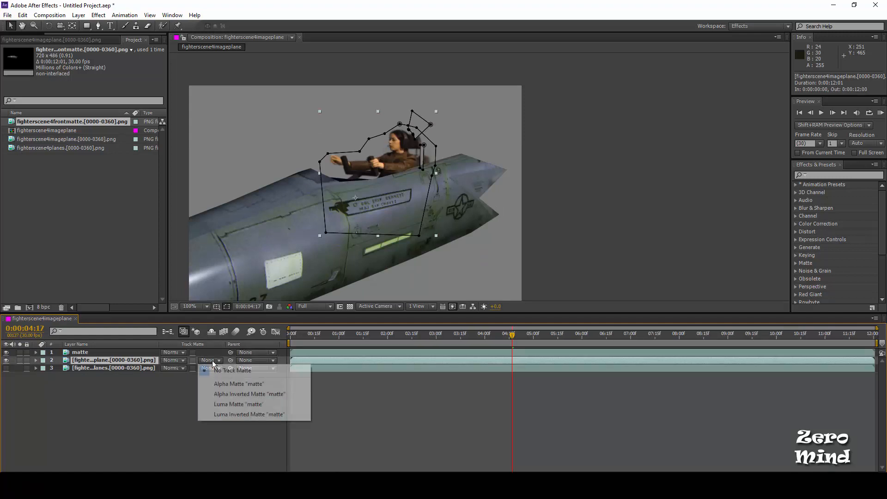
click(224, 384)
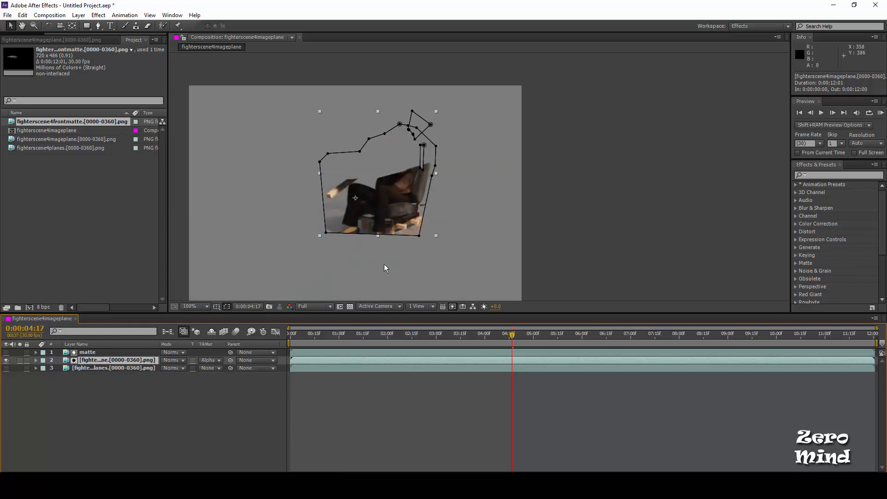
click(208, 360)
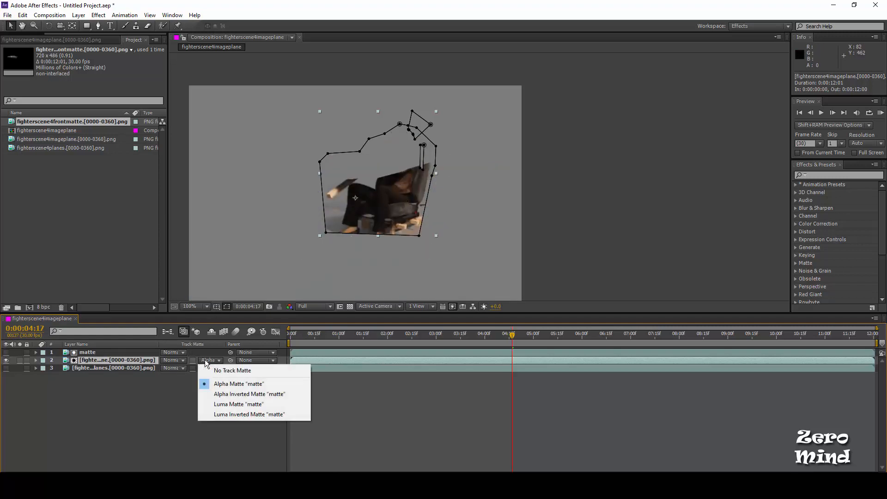
click(222, 396)
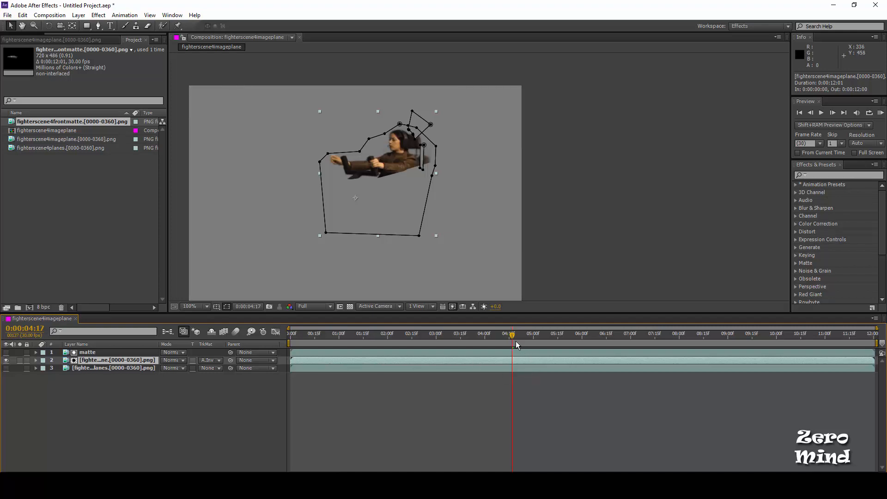
Show the fighterscene4planes layer again and check the pilot's composite up to 0:00:08:04.
drag(514, 335, 592, 340)
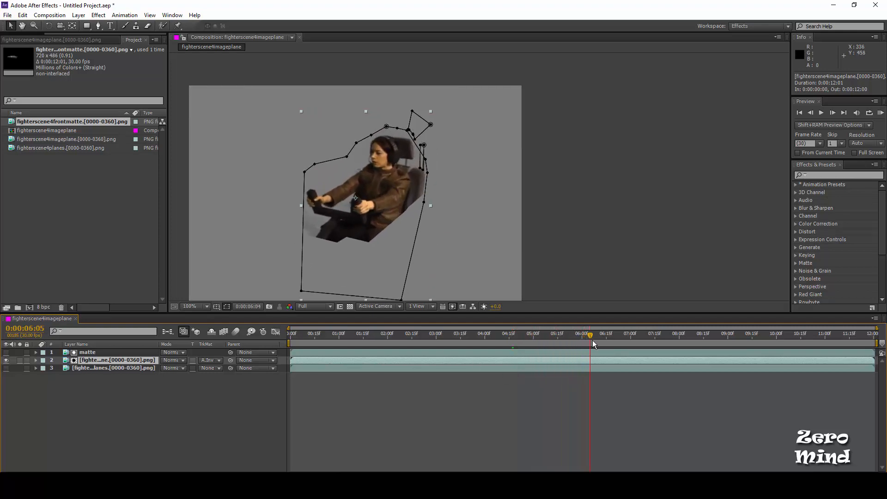
click(7, 369)
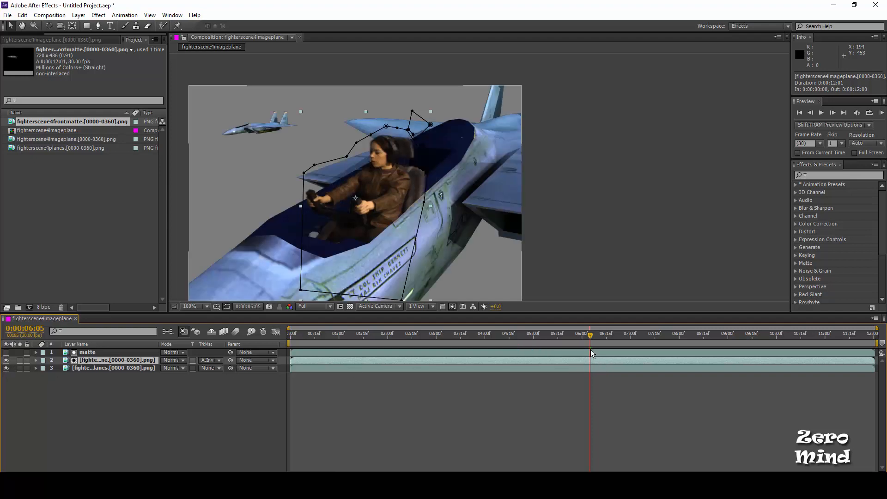
drag(591, 336, 687, 342)
drag(541, 218, 570, 165)
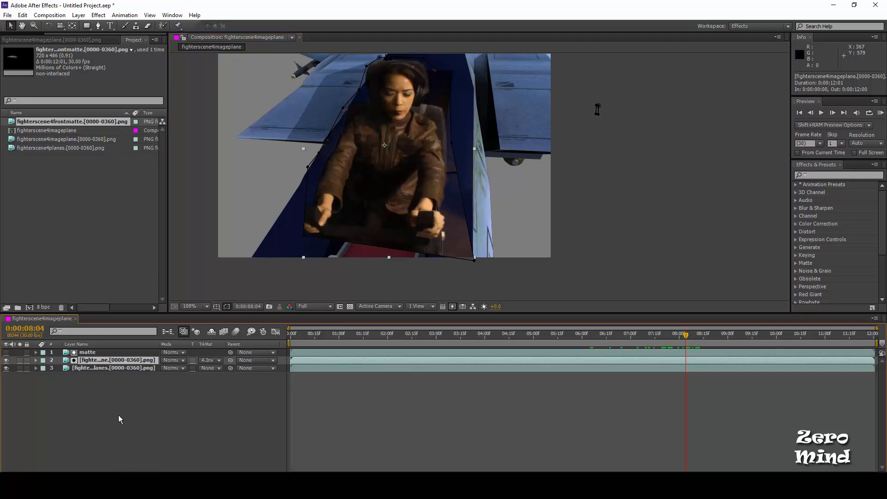
Open the image plane layer's Keylight controls and expand the Screen Matte settings.
click(100, 40)
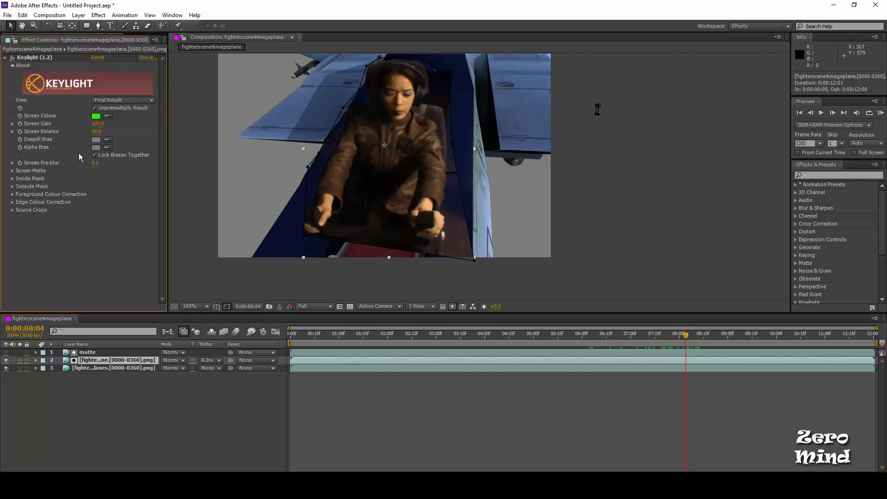
click(16, 171)
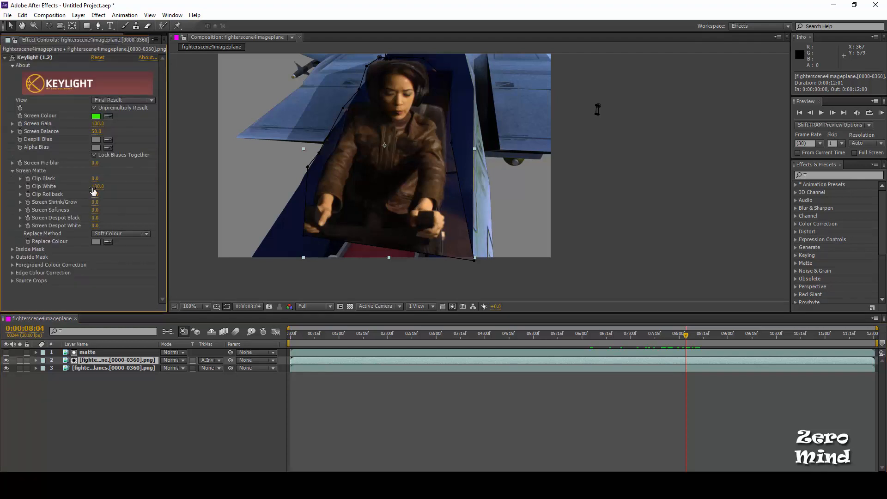
Try adjusting Clip White in Keylight's Screen Matte settings and undo the change.
drag(98, 188, 94, 186)
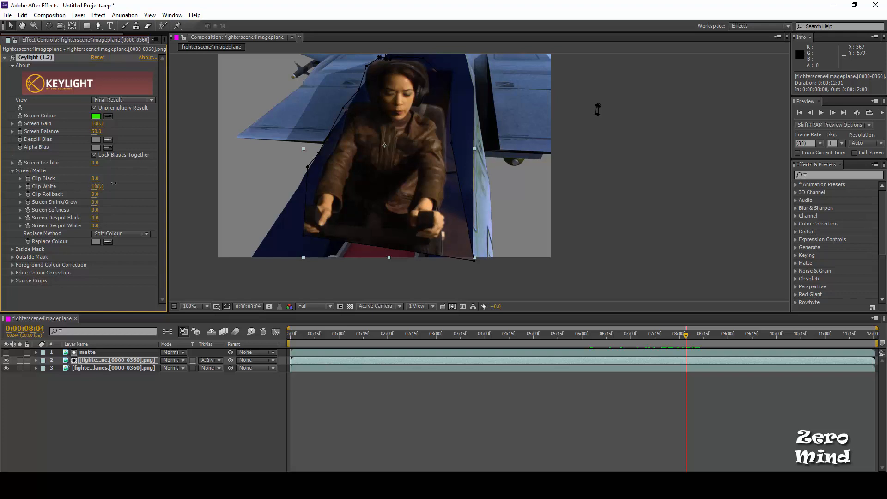
mouse_move(113, 183)
mouse_down()
mouse_move(84, 182)
mouse_move(100, 179)
mouse_up()
key(ctrl+z)
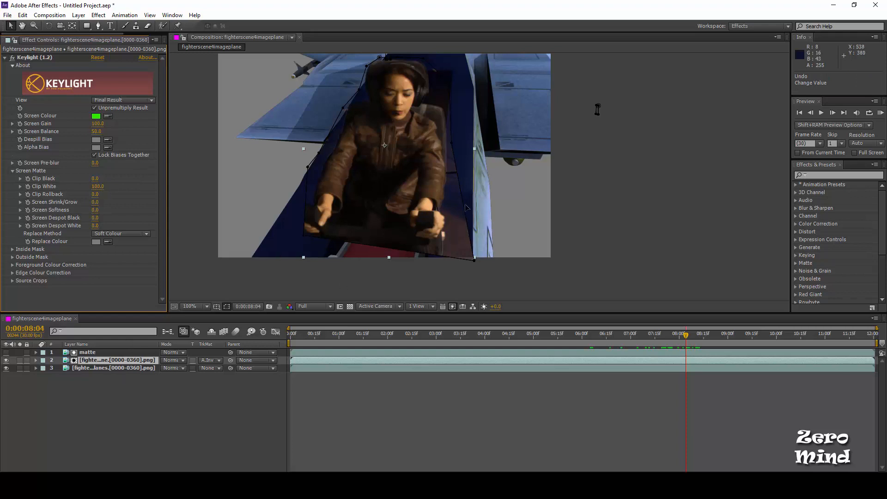
Set the image plane layer to No Track Matte.
click(80, 361)
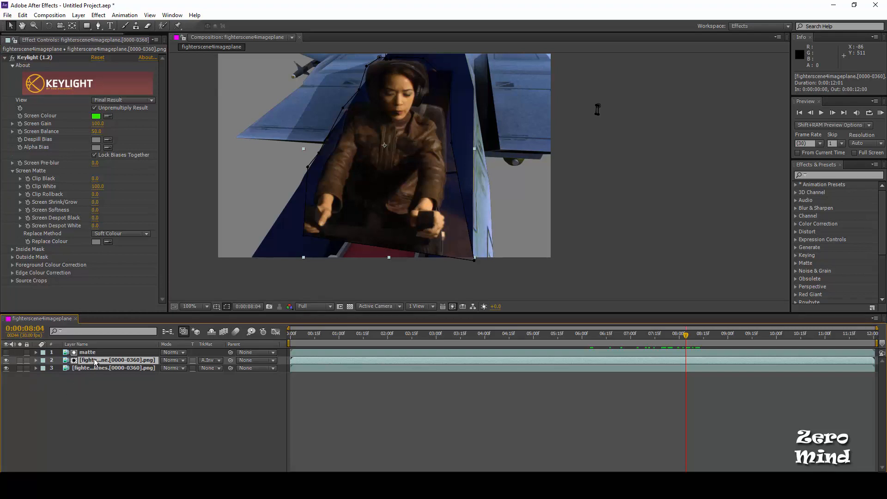
mouse_move(94, 362)
mouse_down()
mouse_move(96, 353)
mouse_move(96, 364)
mouse_up()
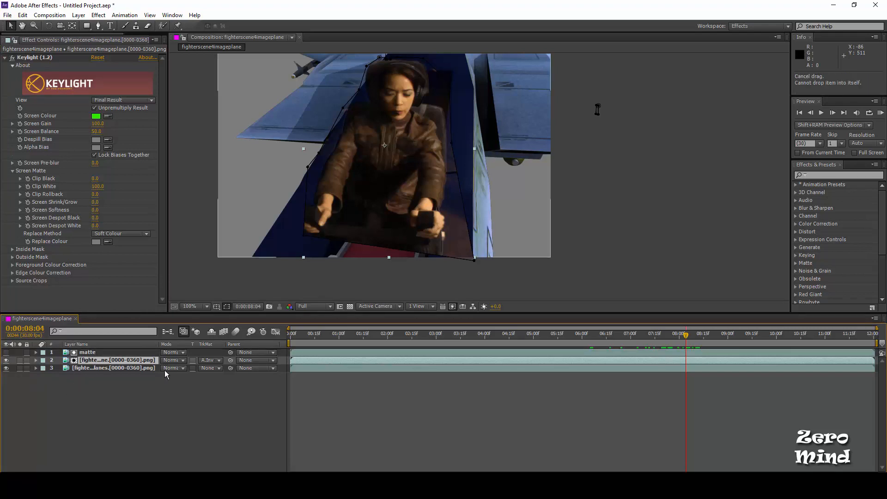
click(216, 361)
click(221, 369)
click(178, 405)
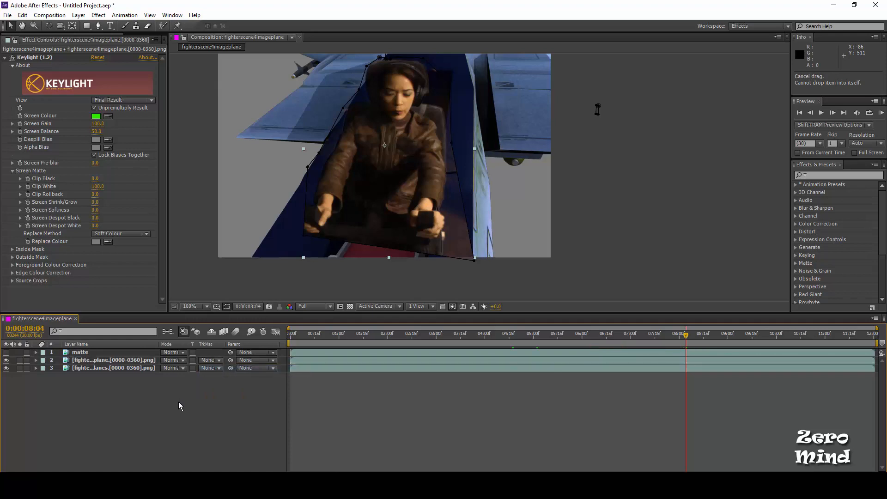
Solo the image plane layer and inspect the whole keyed pilot and seat at 0:00:04:18.
click(88, 360)
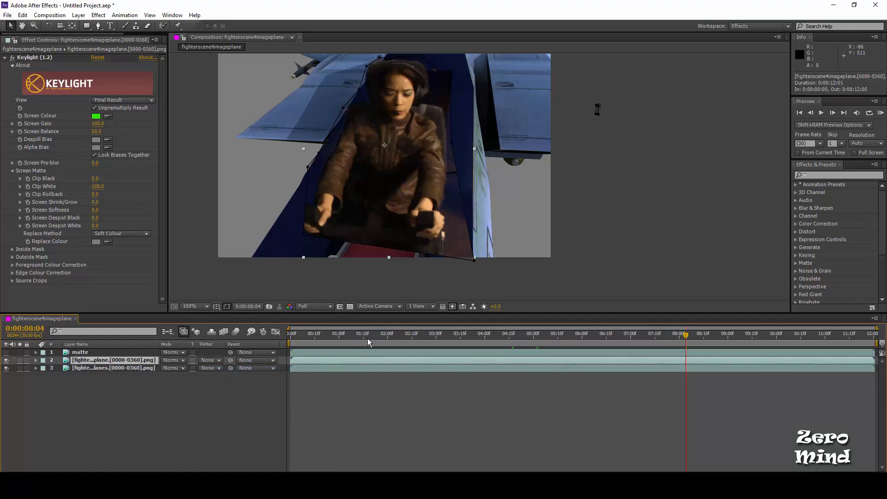
click(375, 335)
scroll(377, 114, up, 2)
drag(339, 120, 413, 294)
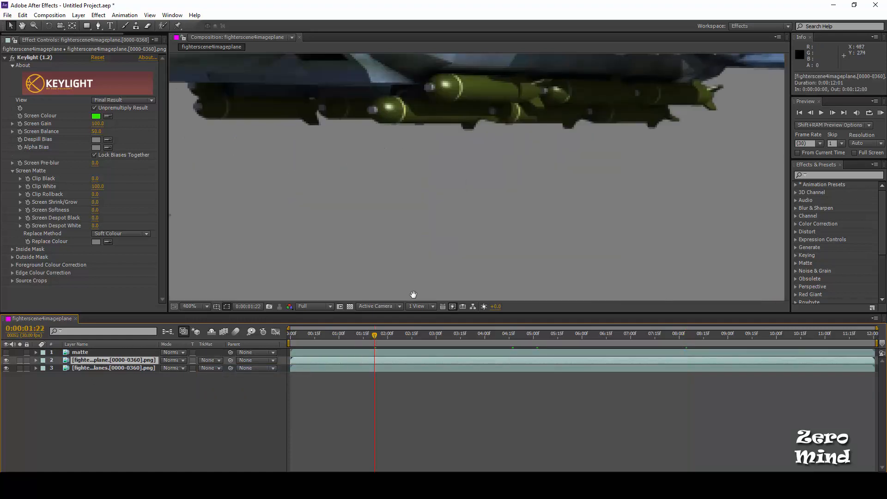
click(20, 360)
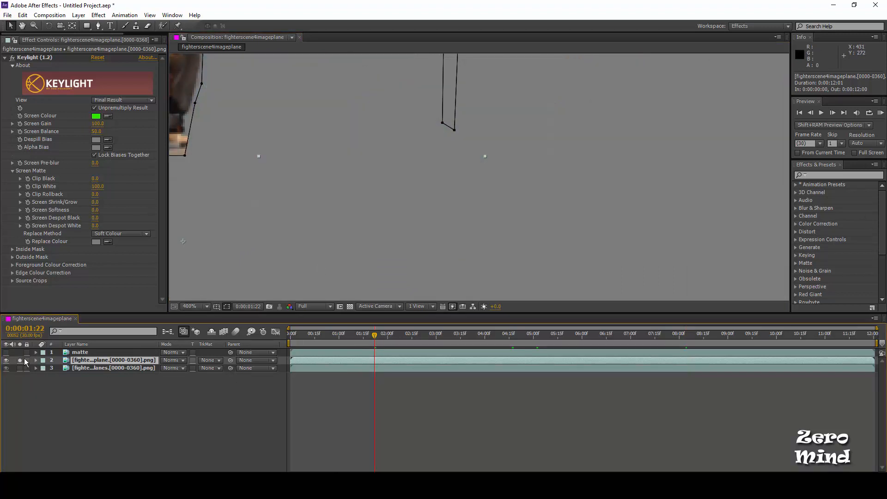
drag(344, 124, 619, 191)
scroll(467, 210, up, 1)
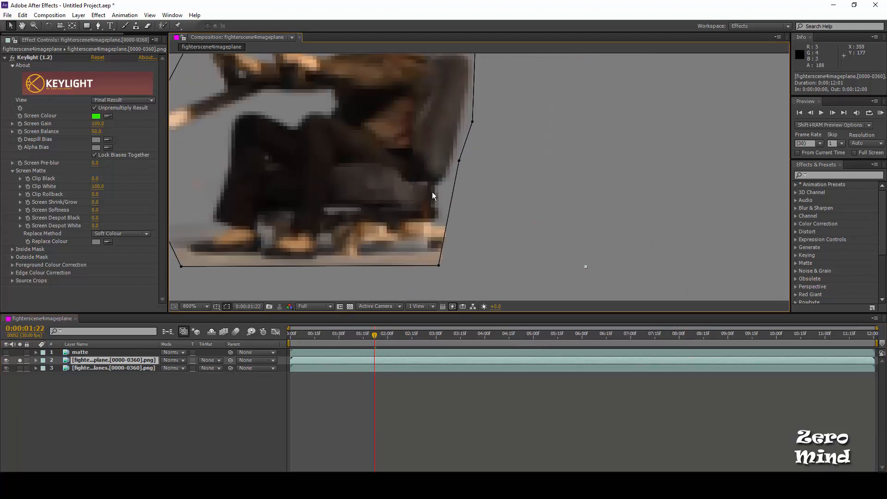
scroll(431, 193, down, 2)
drag(443, 333, 514, 333)
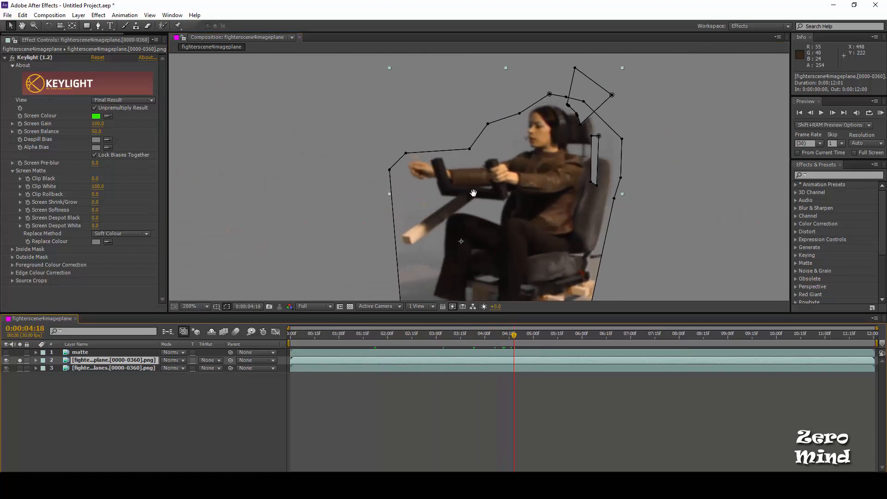
drag(453, 278, 334, 229)
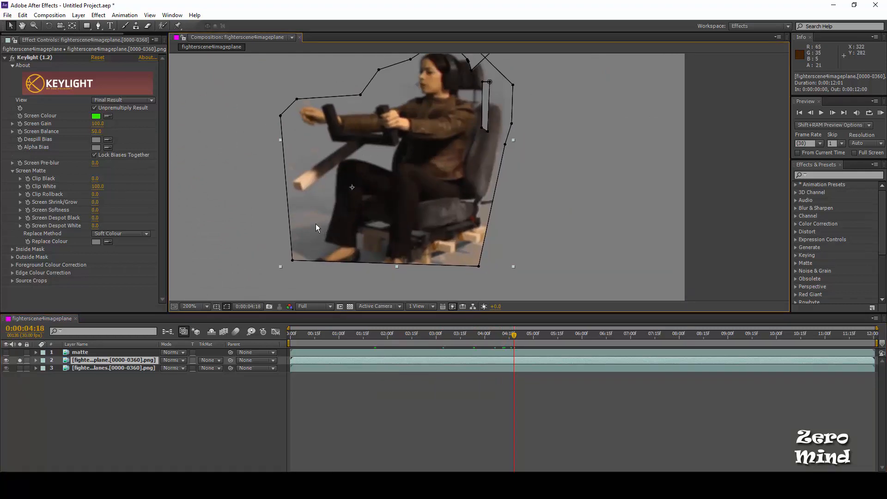
Set Keylight's view to Screen Matte and adjust Clip Black to 37 and Clip White to 75.
click(107, 101)
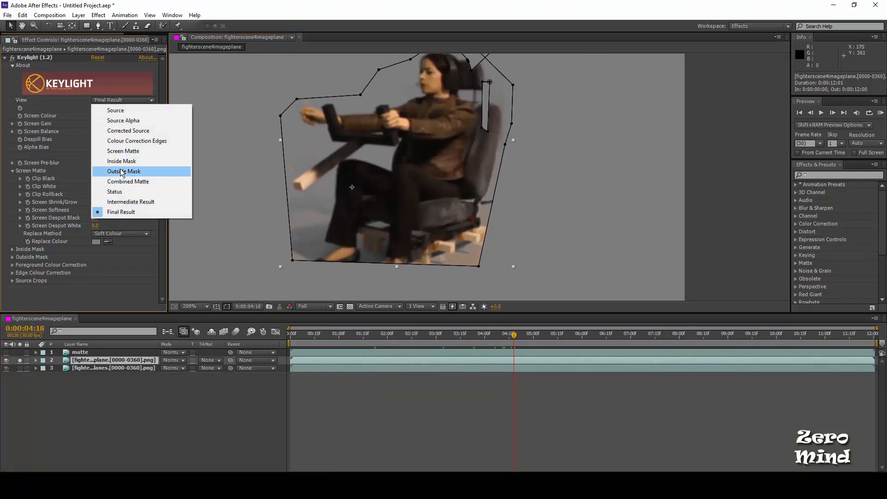
click(124, 154)
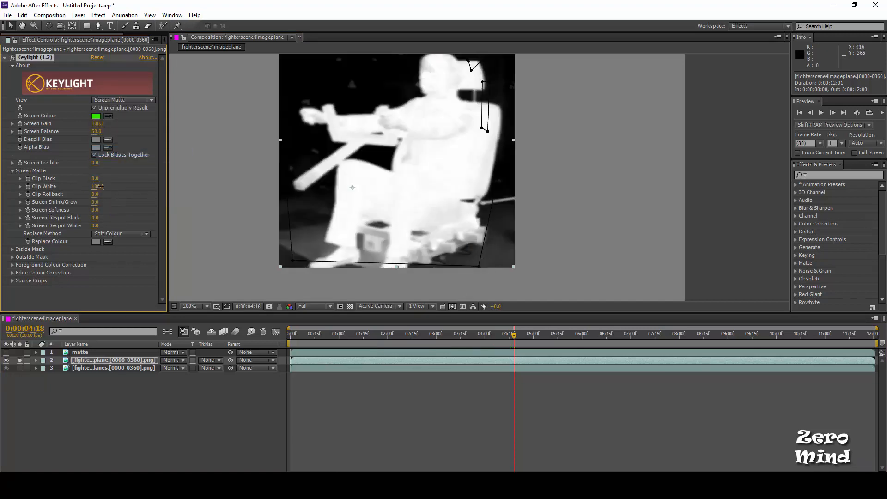
mouse_move(97, 186)
mouse_down()
mouse_move(89, 186)
mouse_move(111, 176)
mouse_up()
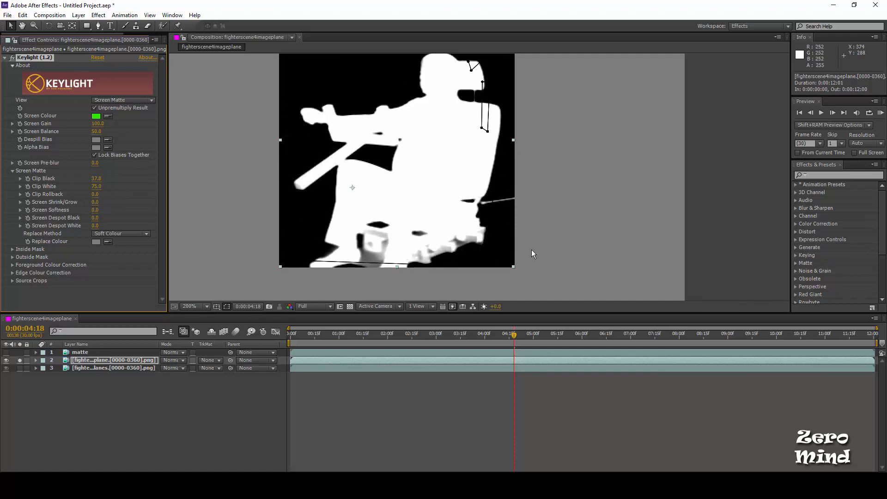
Turn off the image plane layer's solo and return Keylight's view to Final Result.
click(21, 361)
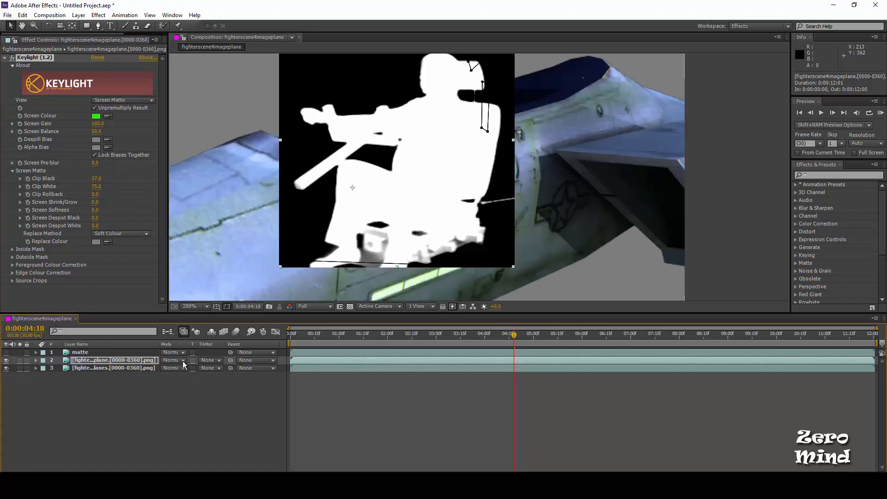
click(118, 101)
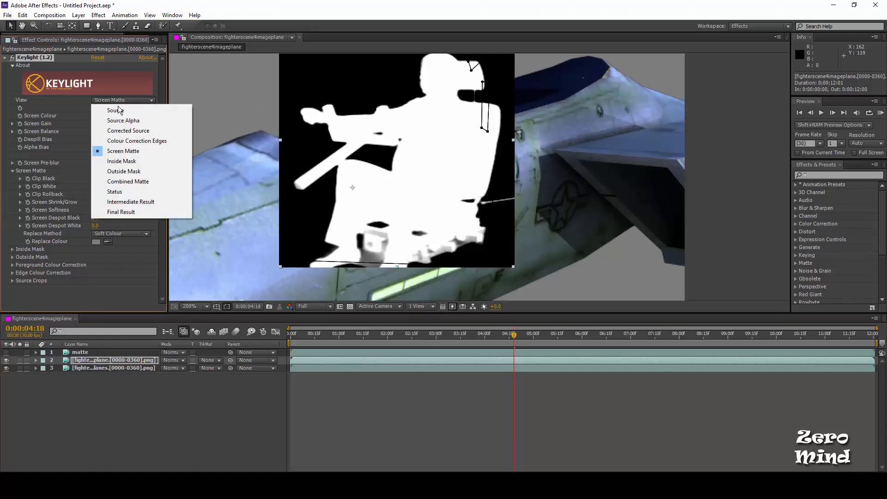
click(126, 213)
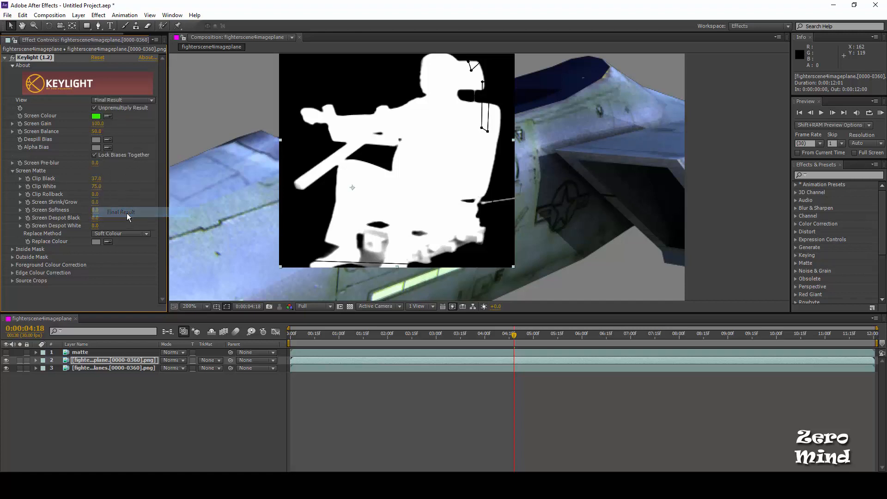
Reapply Alpha Inverted Matte "matte" to the image plane layer and check the composite at several times between 0:00:02:17 and 0:00:07:27.
click(217, 360)
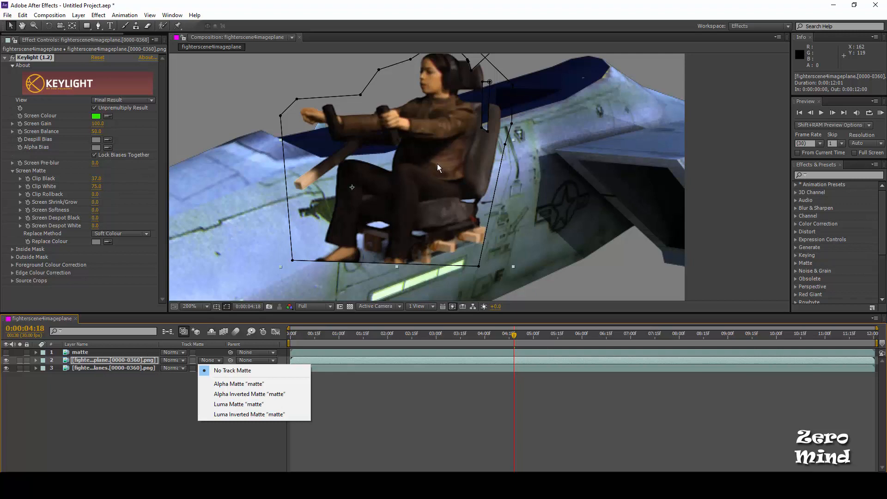
click(251, 394)
click(247, 423)
scroll(469, 154, down, 1)
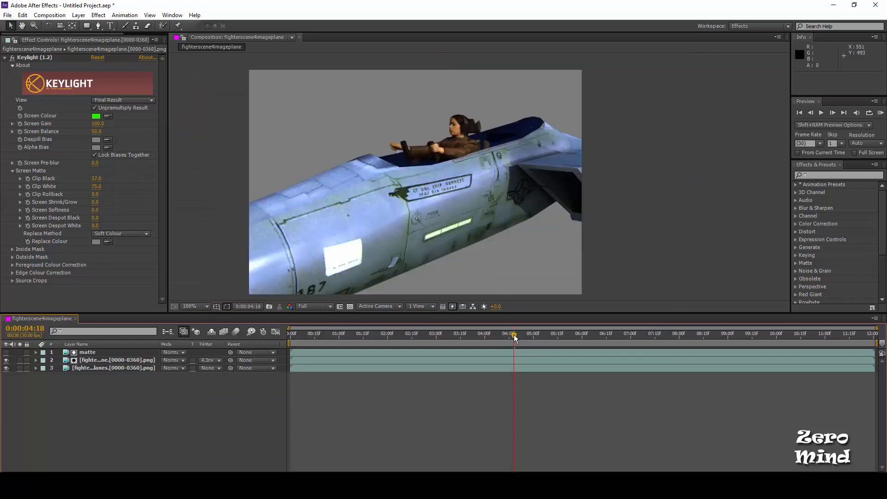
drag(514, 334, 675, 329)
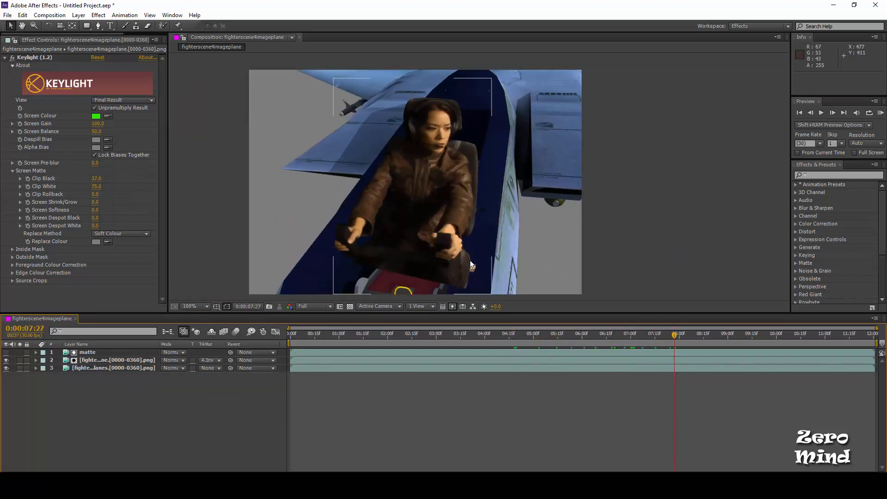
scroll(479, 178, down, 1)
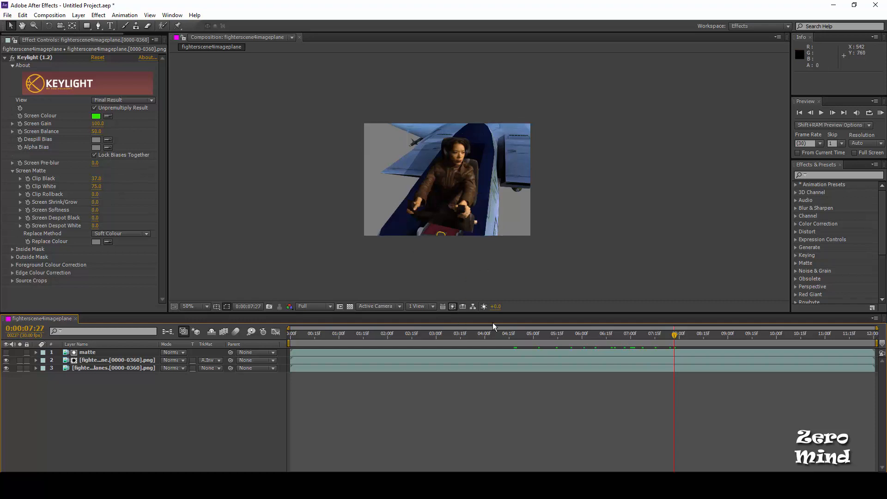
drag(497, 343, 415, 334)
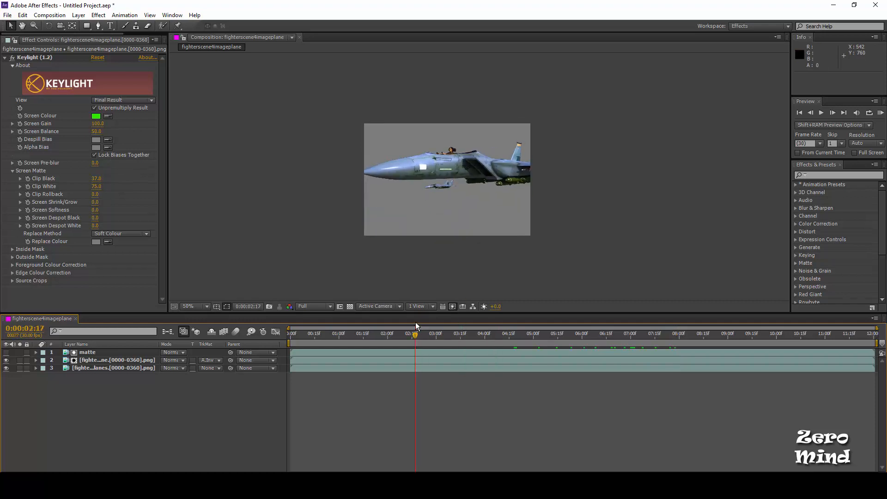
scroll(483, 184, up, 2)
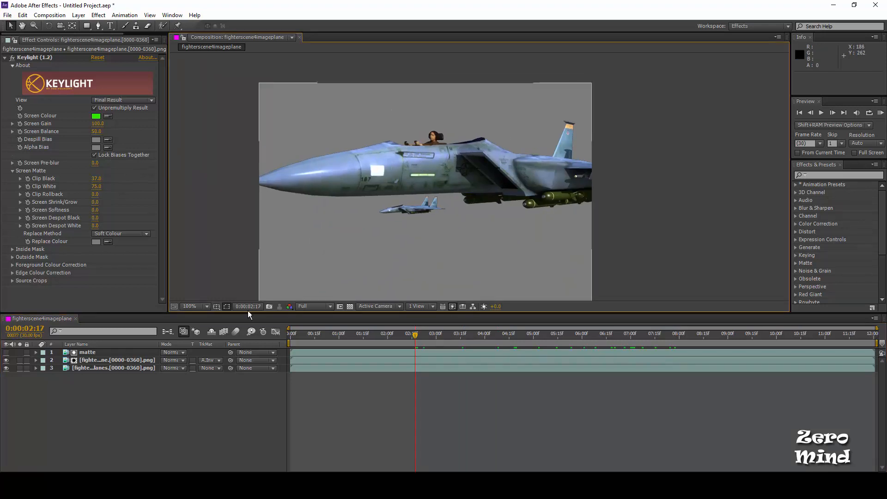
drag(388, 341, 486, 332)
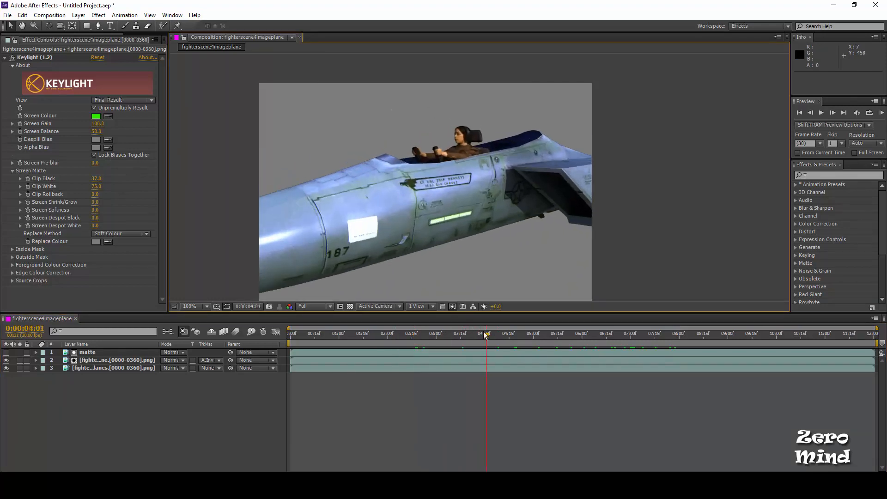
scroll(442, 187, down, 2)
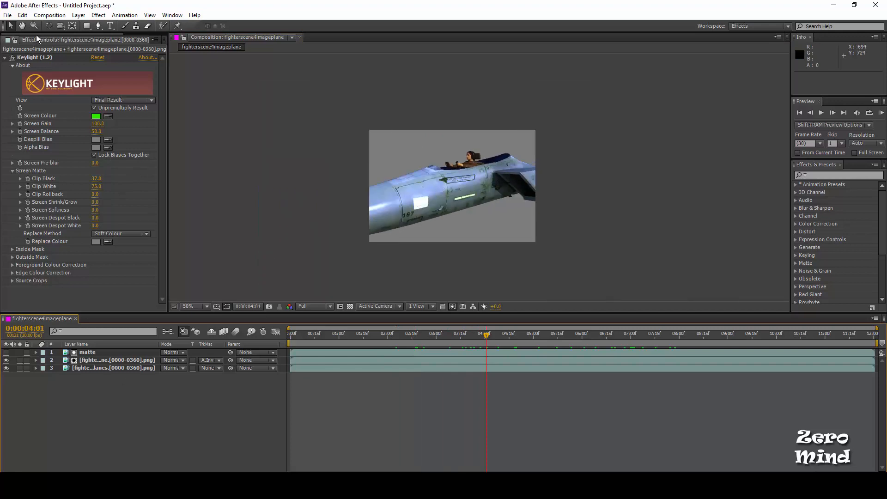
Import the fighterscene4glass sequence from the F15 Glass folder and add it as the uppermost layer.
drag(37, 33, 132, 34)
click(132, 37)
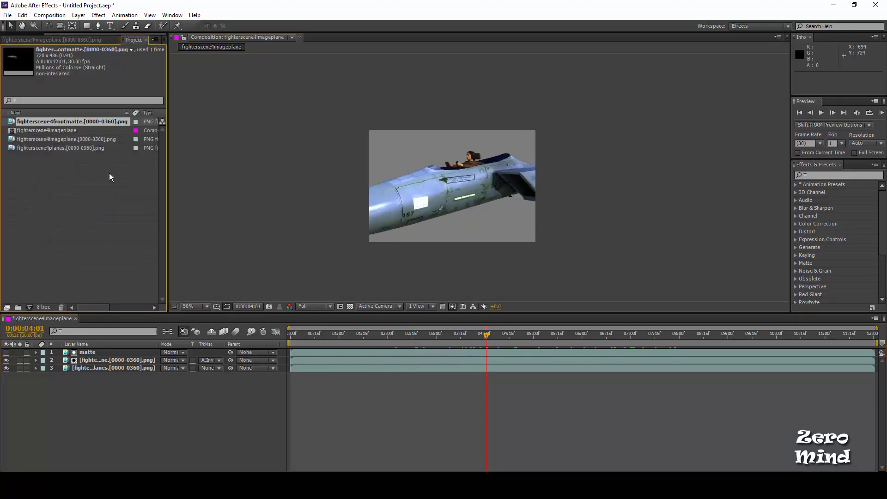
double_click(73, 215)
click(192, 43)
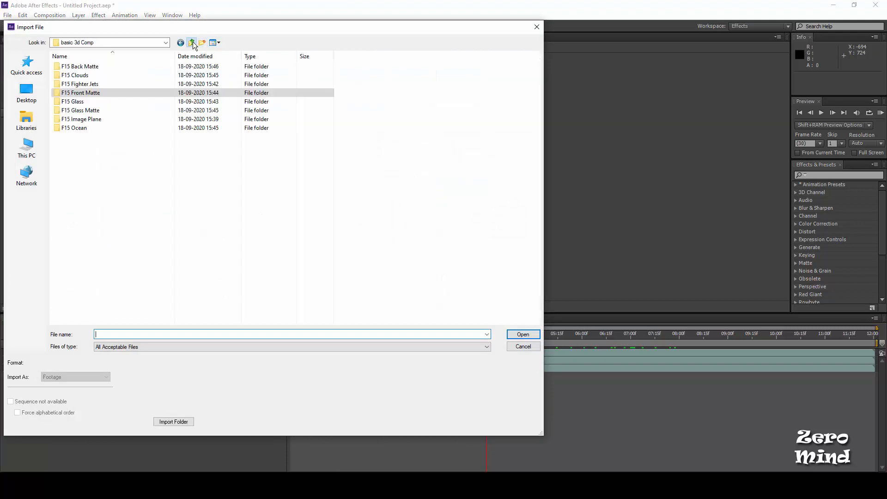
click(79, 103)
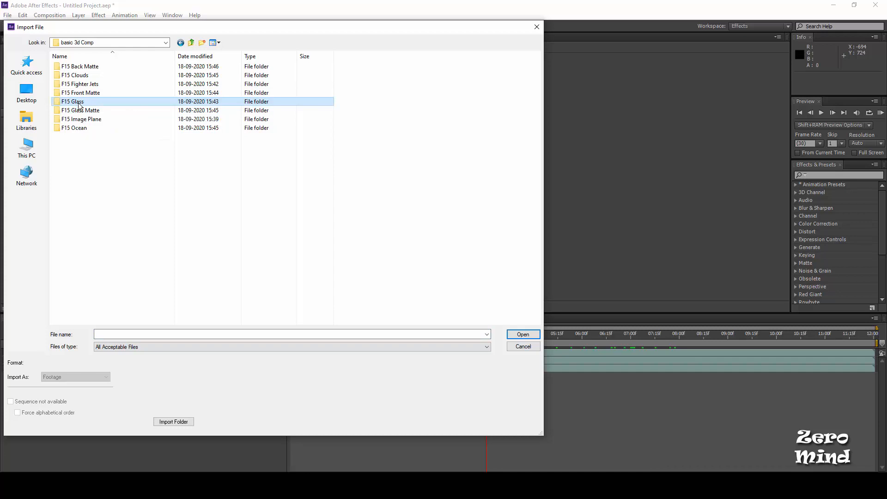
double_click(79, 102)
click(76, 77)
double_click(75, 76)
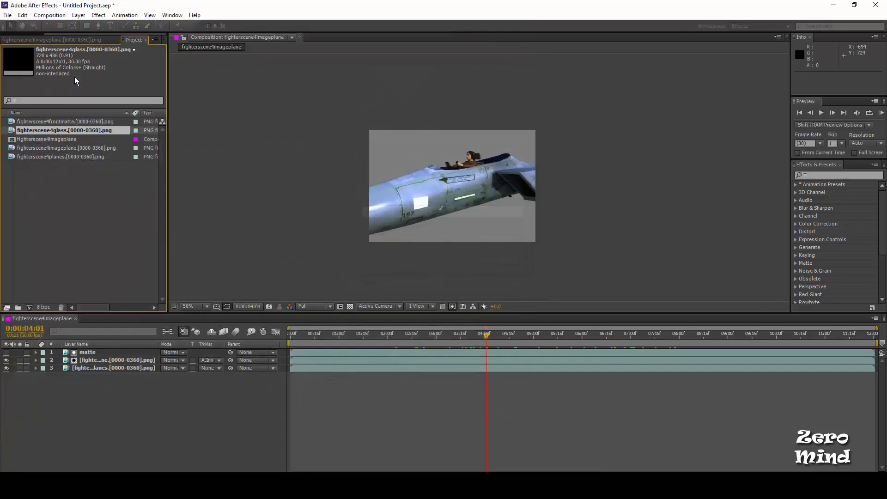
drag(60, 130, 79, 354)
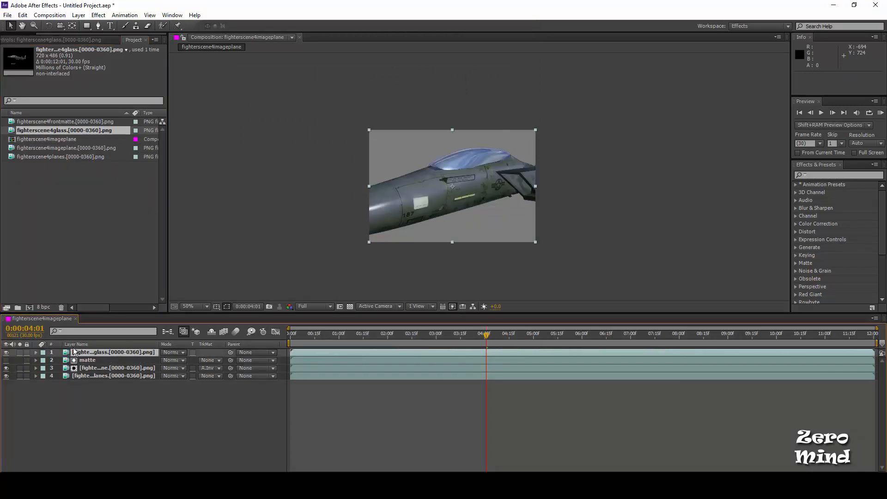
Compare the composite with and without the glass layer and with the planes layer soloed at 0:00:01:29, and check it at 0:00:02:17.
drag(570, 198, 549, 199)
drag(469, 333, 386, 339)
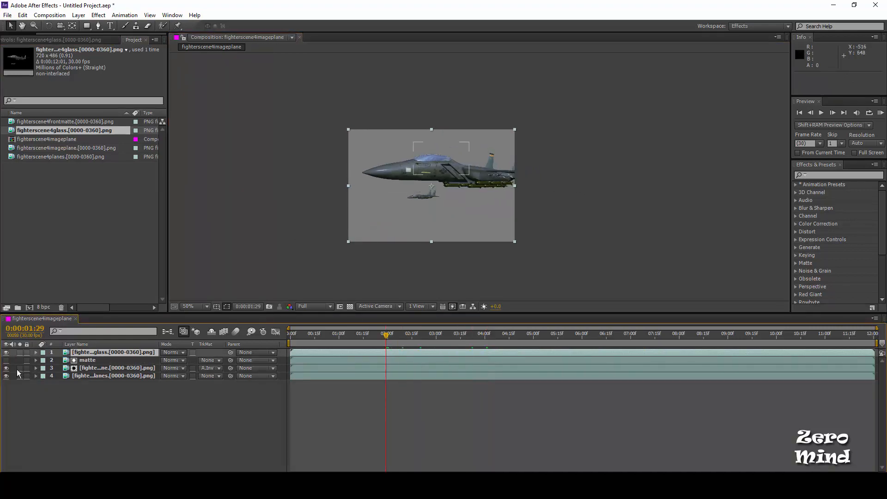
click(6, 352)
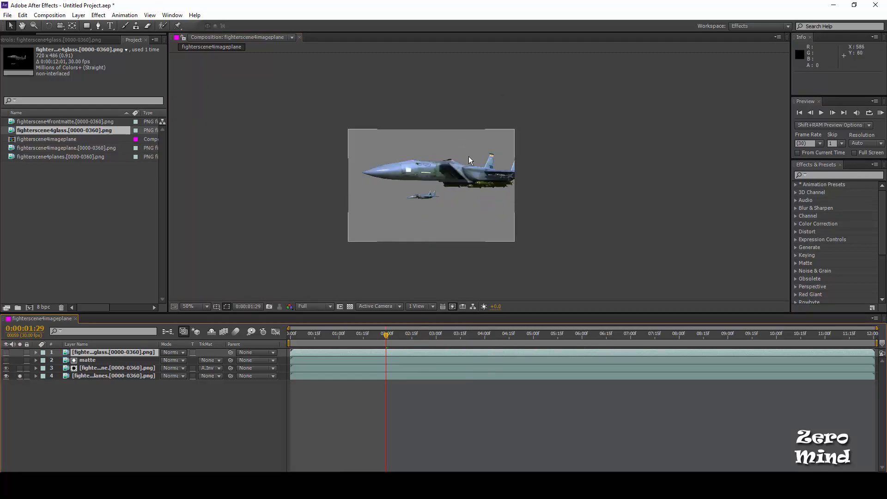
click(21, 376)
click(6, 352)
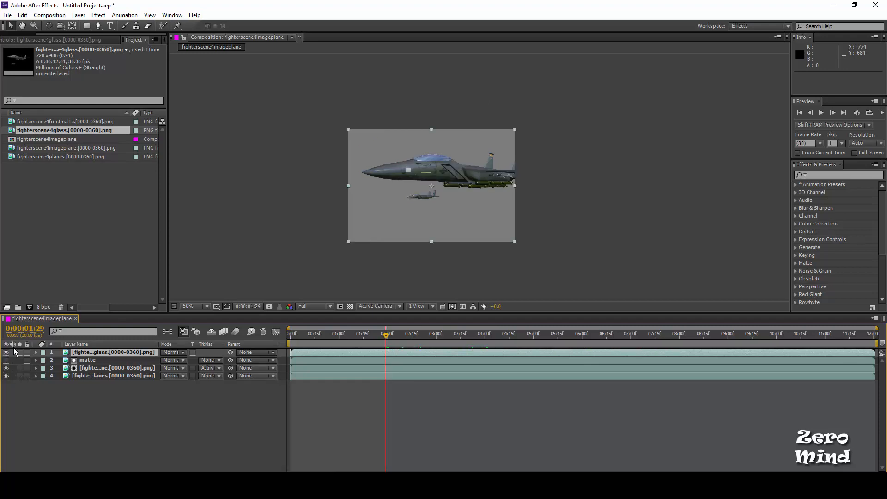
key(slash)
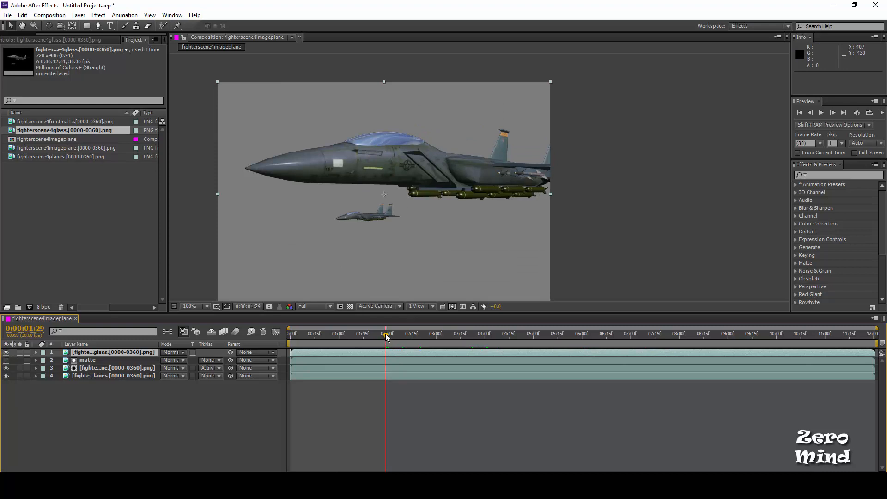
drag(386, 335, 415, 336)
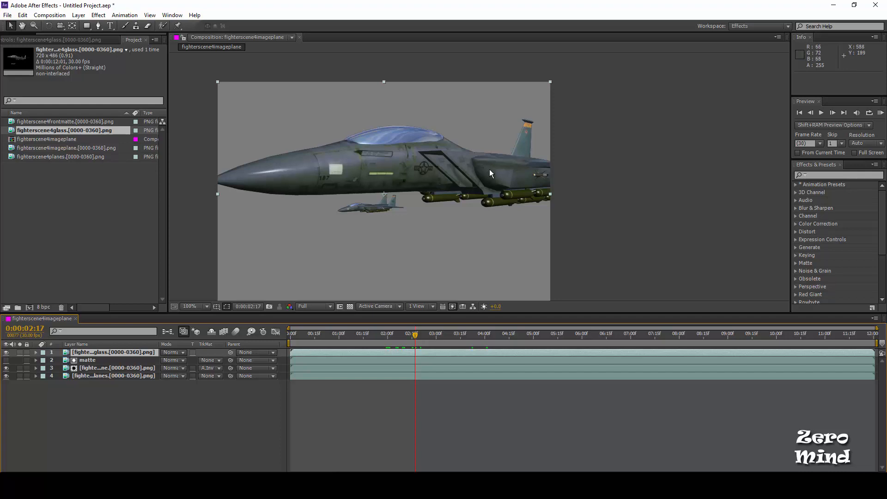
Import the fighterscene4glassmatte sequence from the F15 Glass Matte folder and add it directly above the glass layer.
click(86, 215)
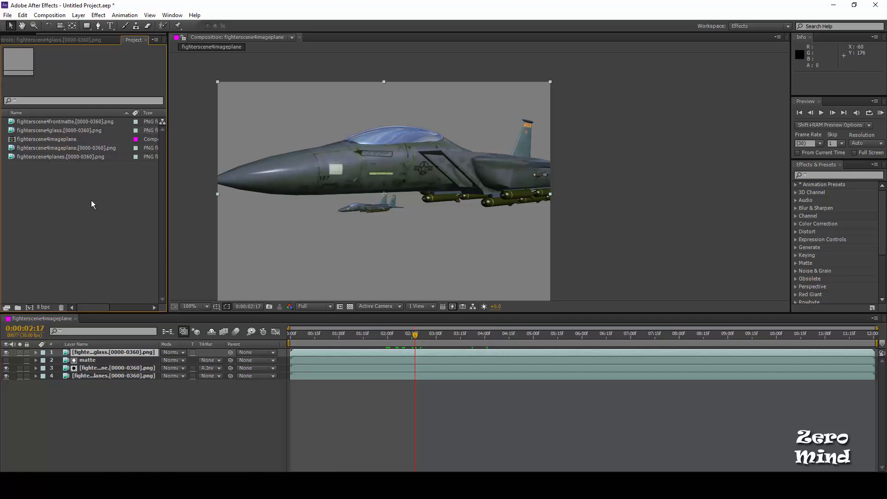
double_click(71, 187)
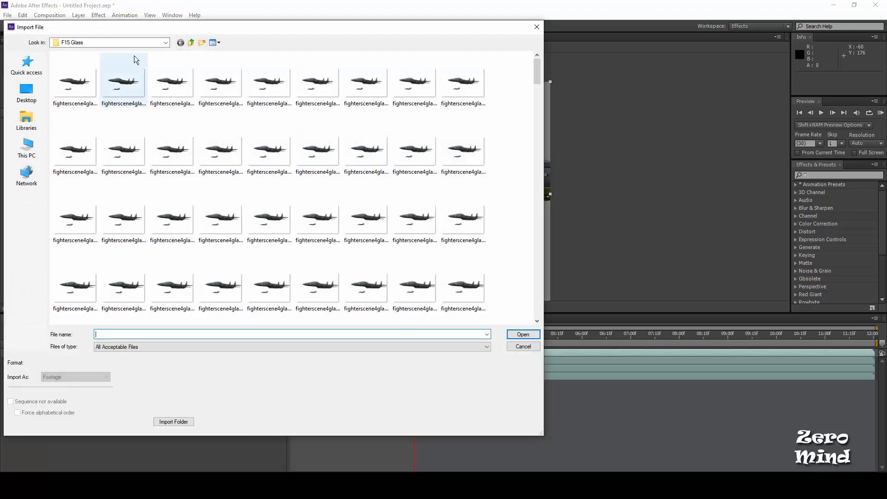
click(191, 43)
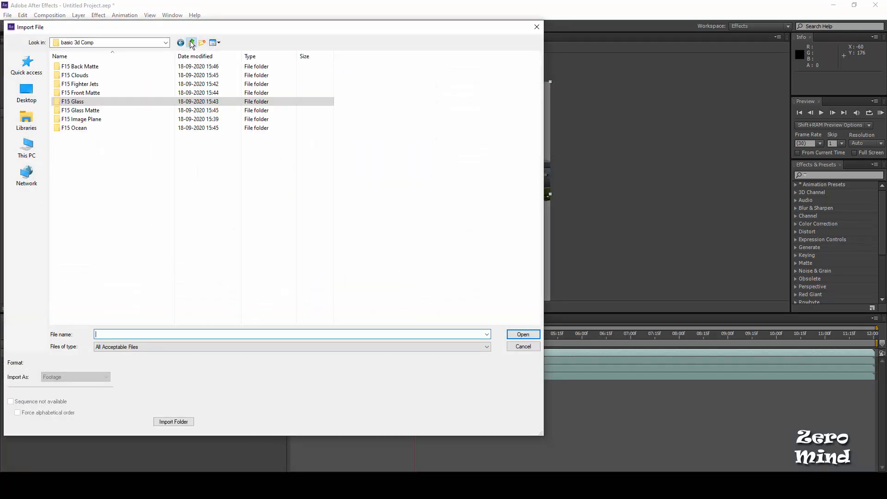
double_click(83, 112)
double_click(70, 79)
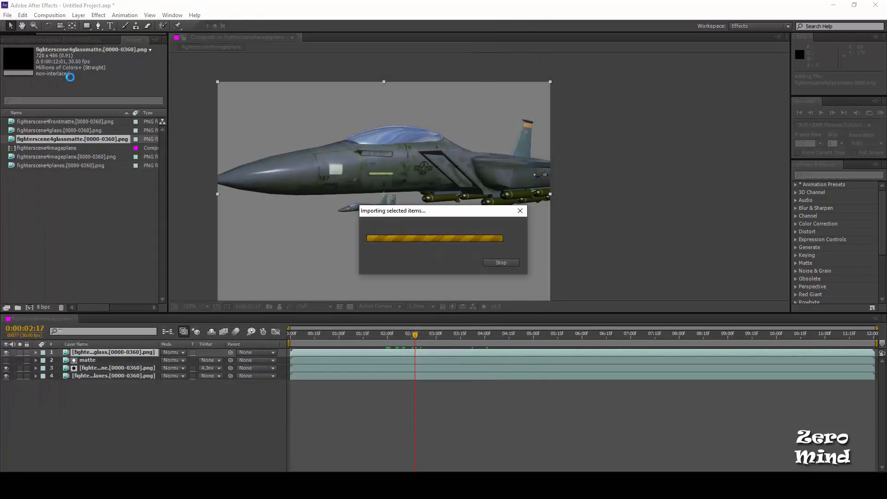
drag(51, 140, 60, 351)
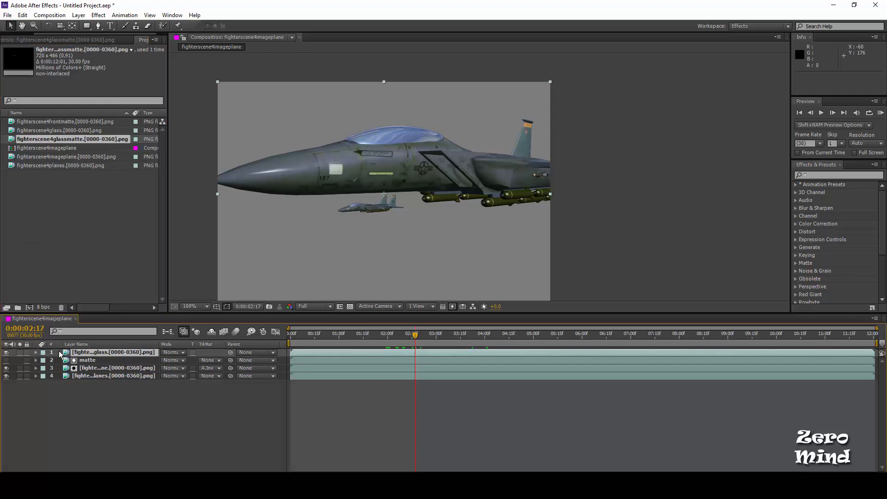
Solo the glass matte layer and inspect its canopy shapes in the composition's Alpha channel.
click(20, 352)
drag(365, 231, 430, 215)
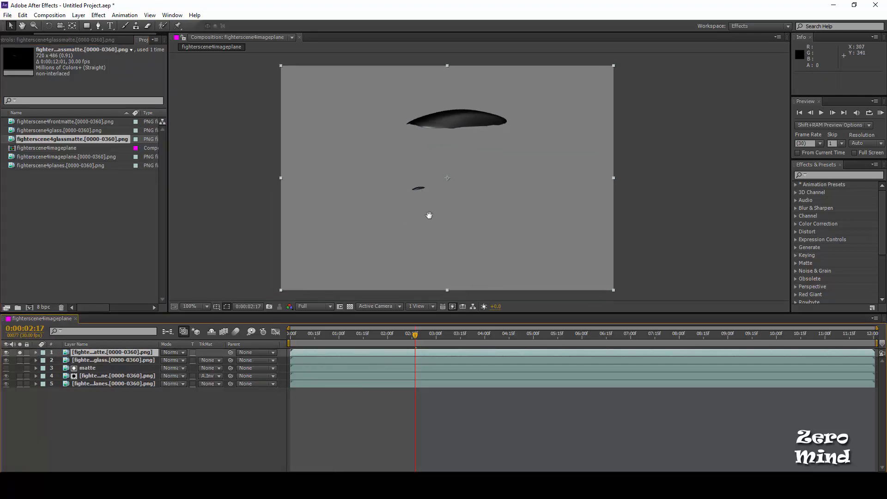
scroll(429, 203, up, 2)
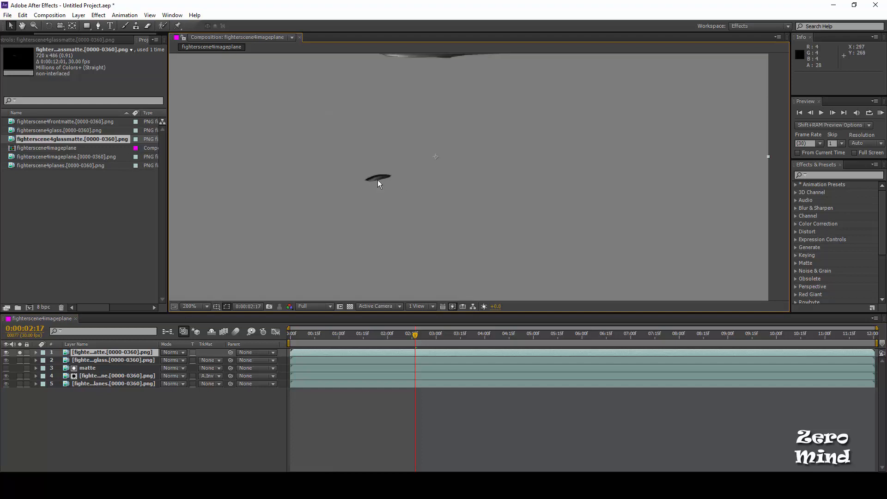
scroll(378, 179, down, 2)
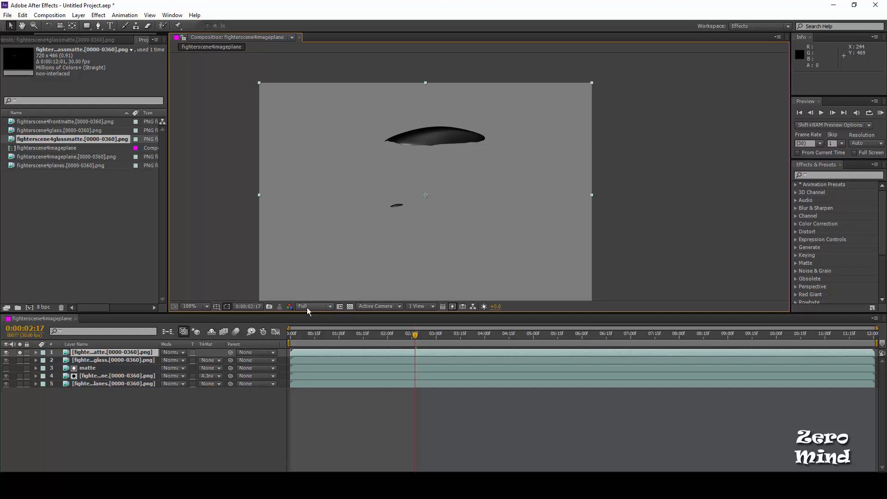
click(289, 306)
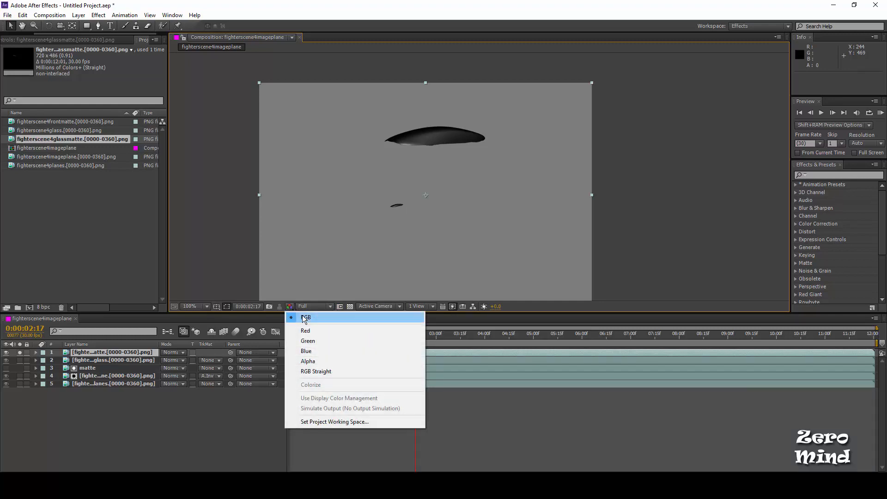
click(309, 362)
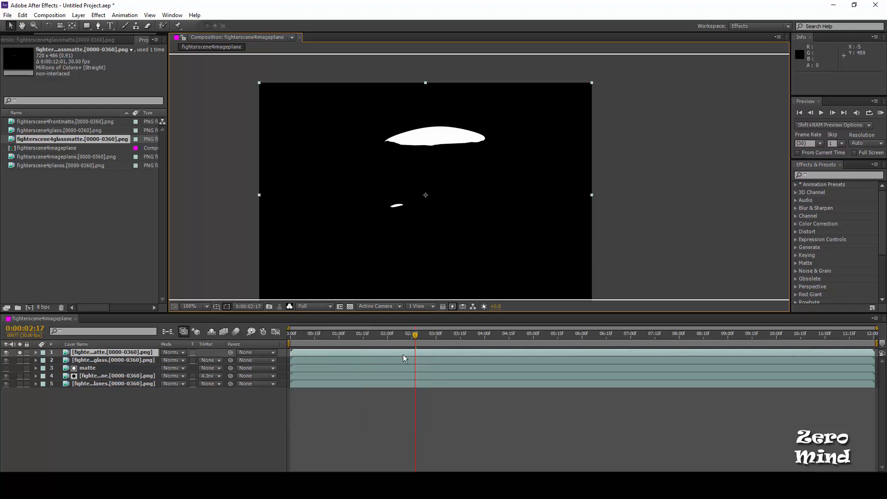
Return the composition view to the RGB channel and turn off the glass matte layer's solo.
click(289, 307)
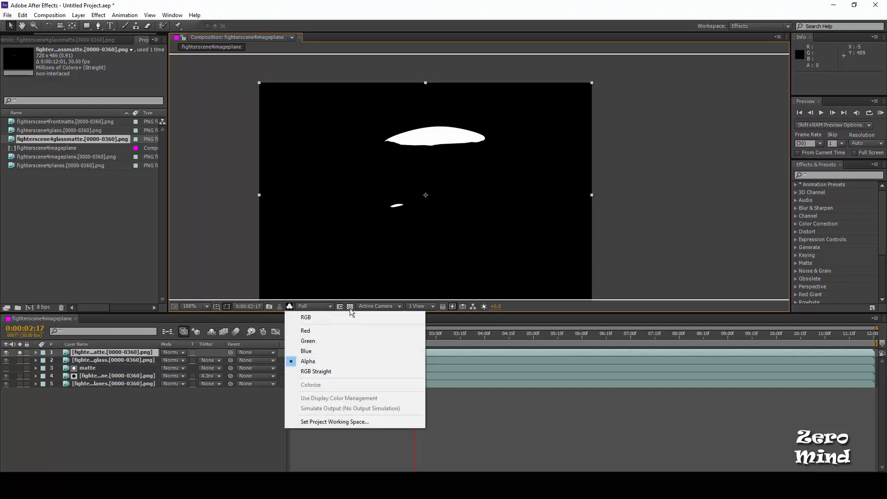
click(351, 310)
click(350, 306)
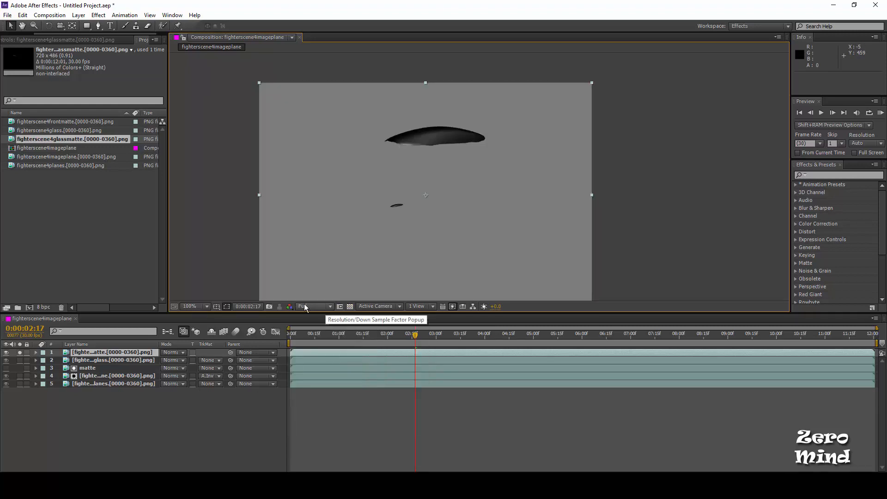
click(290, 307)
click(312, 319)
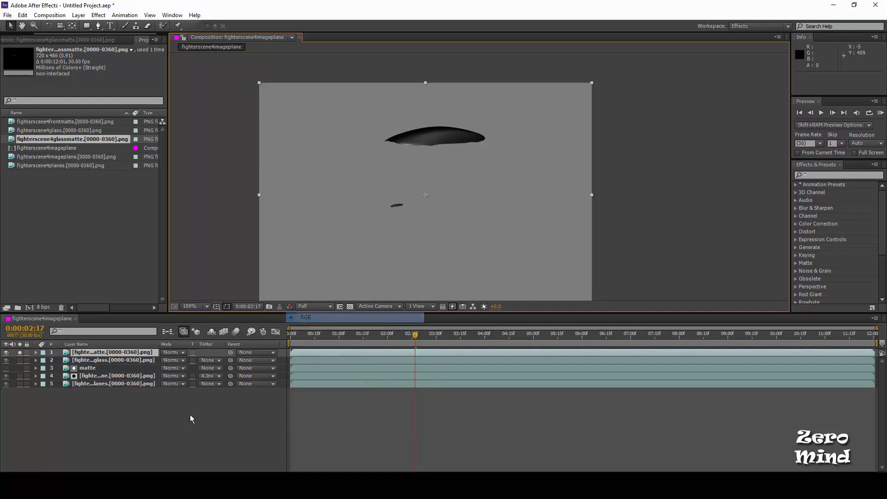
click(20, 352)
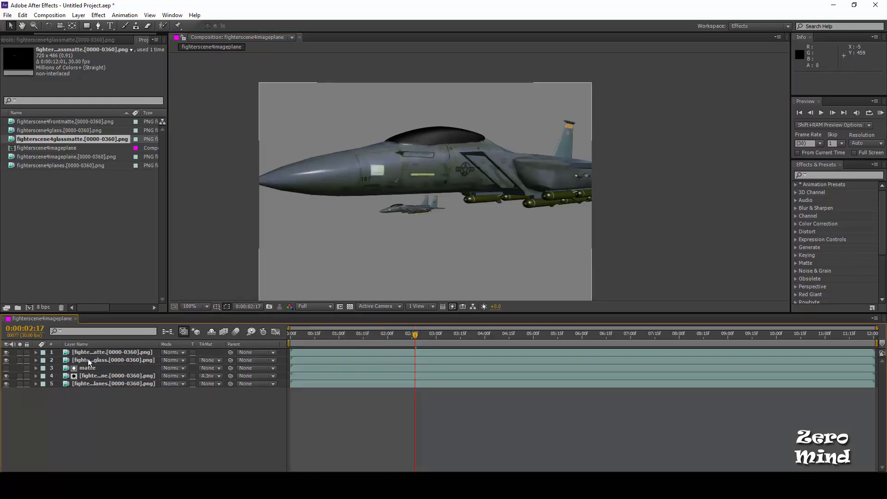
Look through the glass layer's track matte options and toggle the glass matte's solo and visibility to compare the canopy.
click(89, 363)
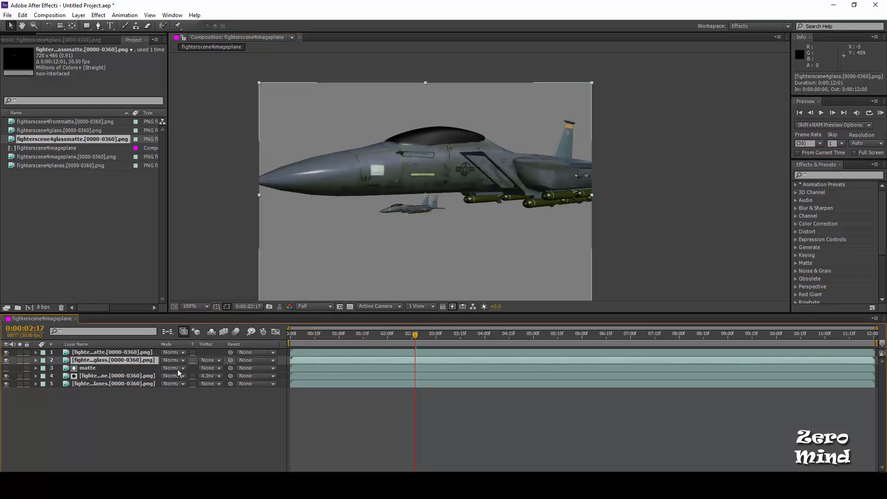
click(219, 360)
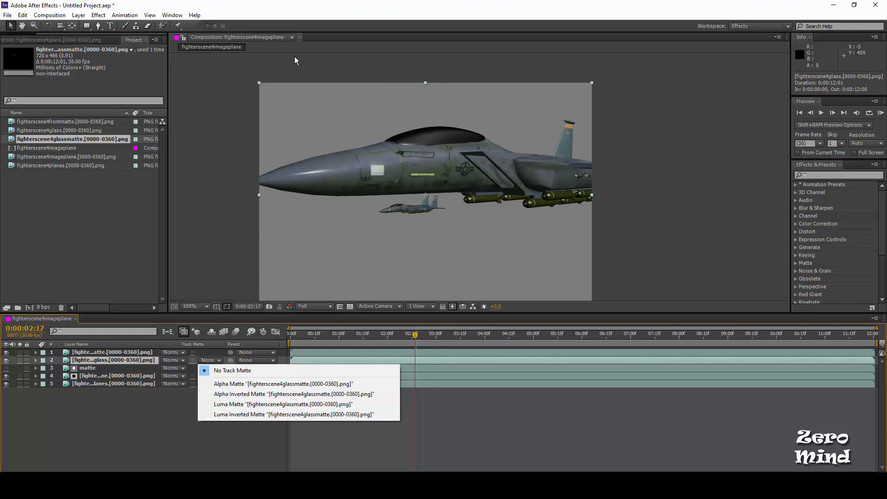
click(236, 394)
click(20, 352)
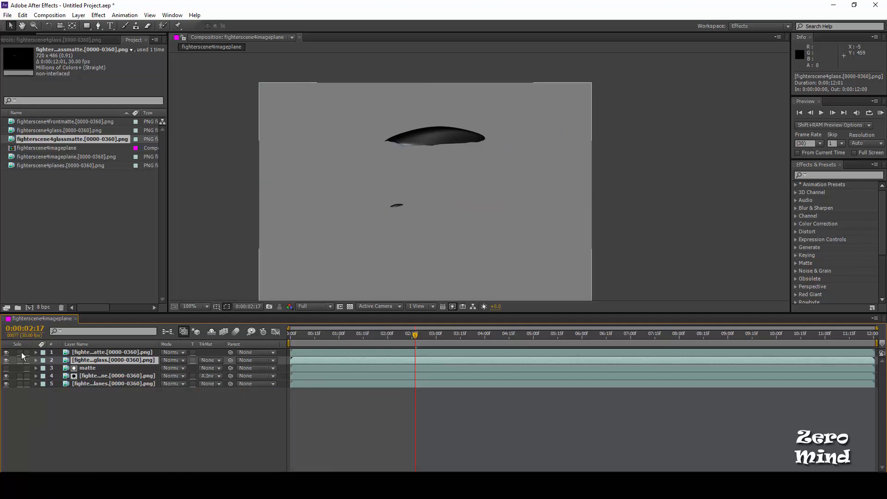
click(20, 353)
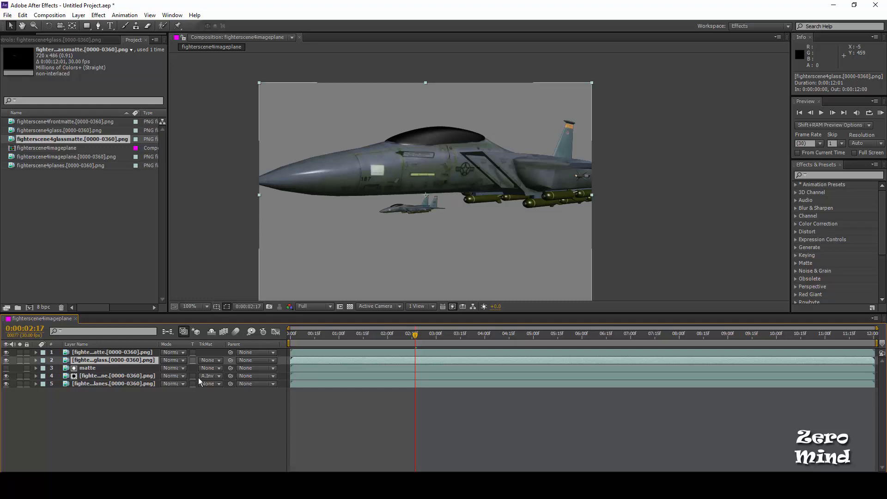
click(6, 353)
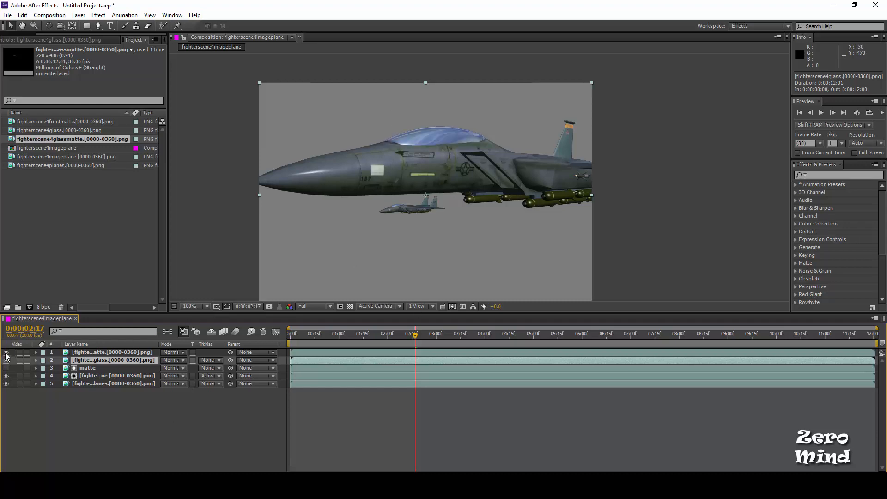
click(6, 352)
Apply Alpha Matte "fighterscene4glassmatte.[0000-0360].png" to the glass layer and check the matted glass in solo.
click(207, 360)
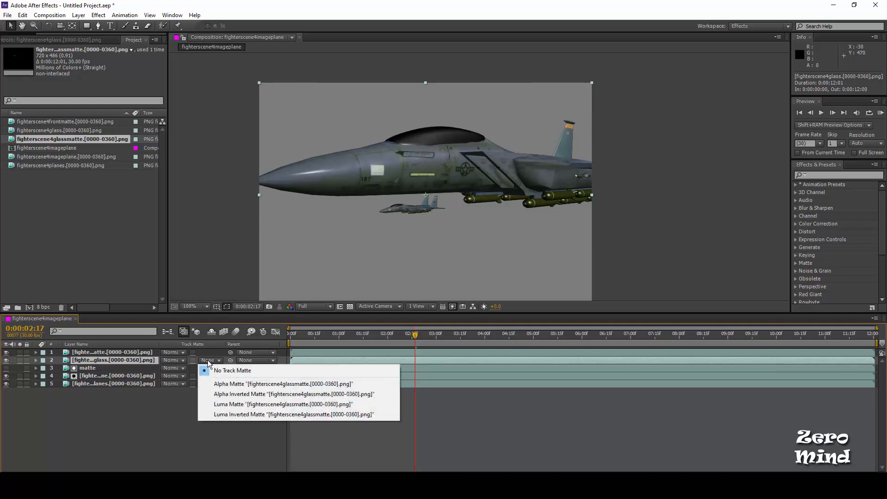
click(233, 384)
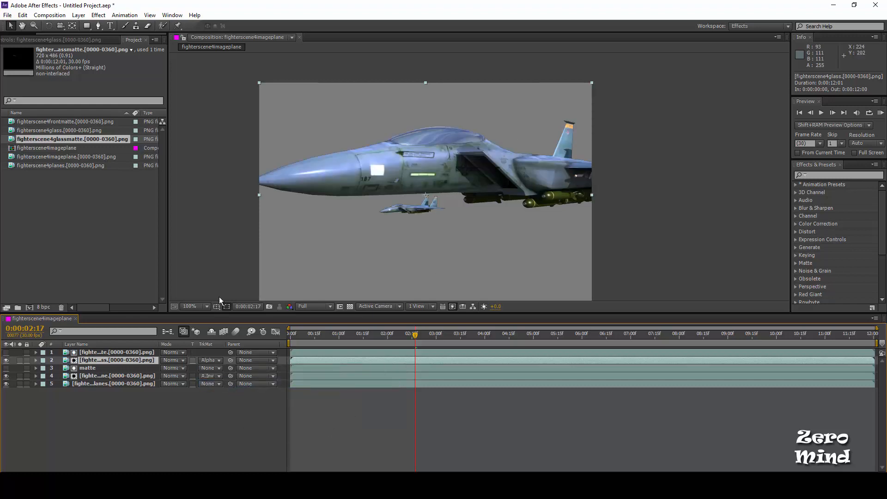
click(19, 361)
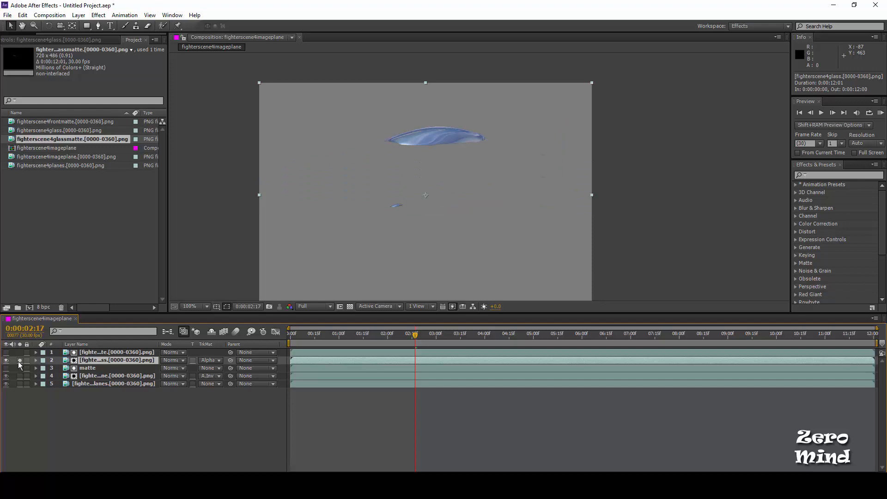
click(19, 361)
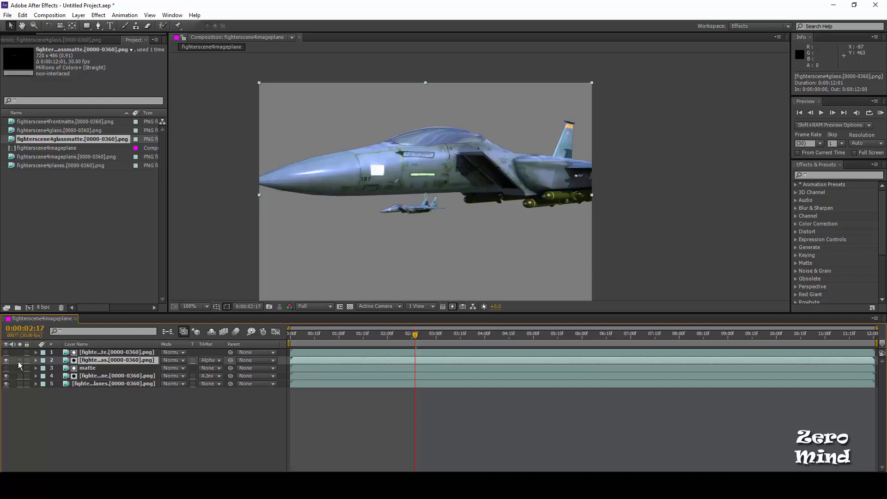
Try lowering the glass layer's opacity to 54% at 0:00:05:17, and undo the change.
click(115, 422)
click(104, 360)
key(t)
drag(414, 339, 563, 346)
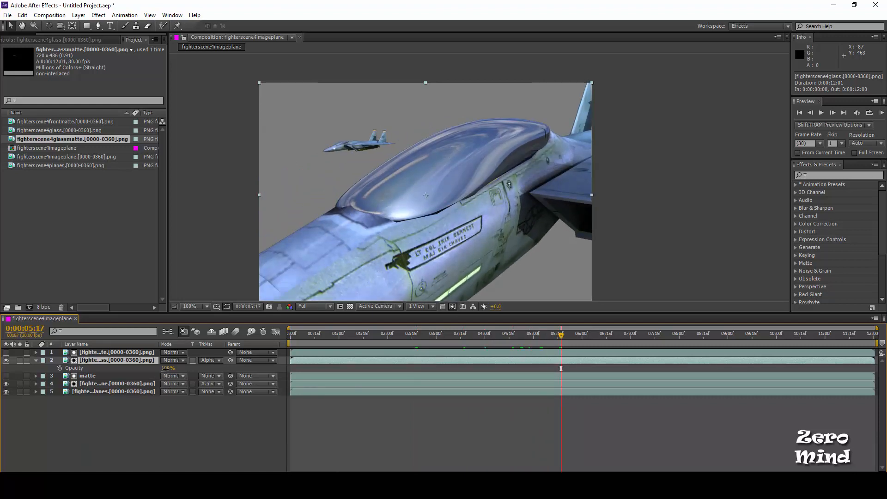
drag(166, 368, 149, 373)
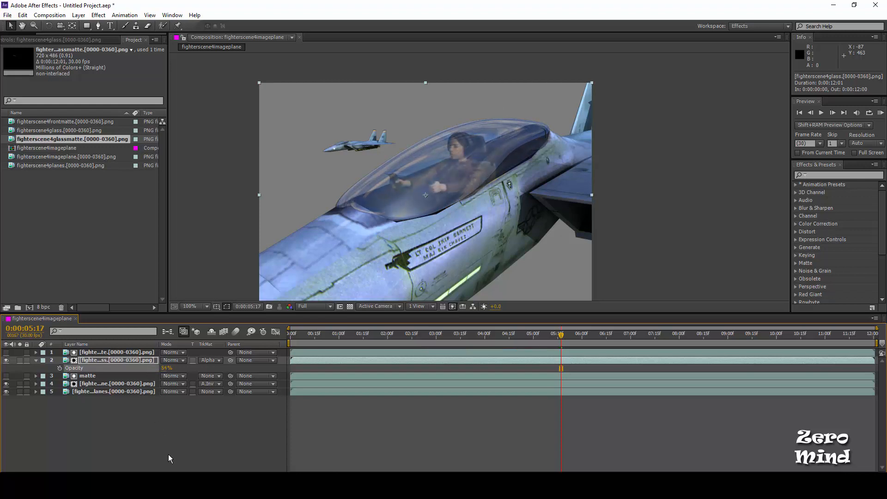
key(ctrl+z)
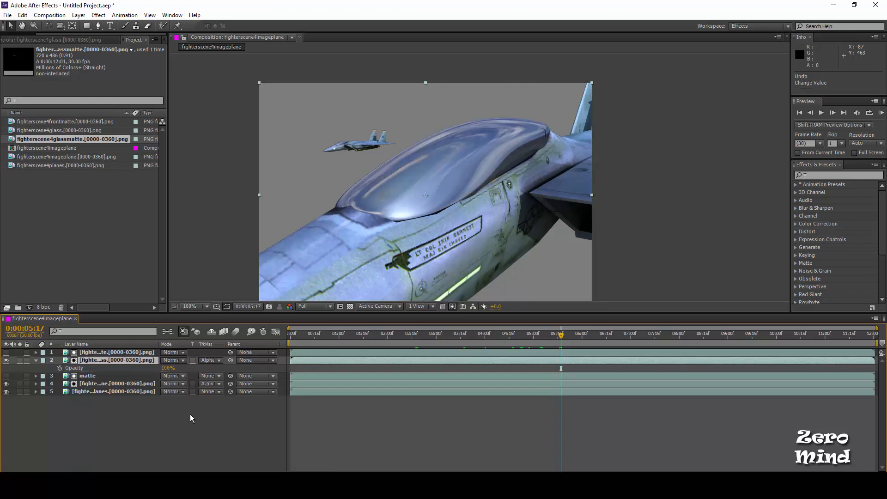
Set the glass layer's blending mode to Screen and check the pilot through the canopy up to 0:00:07:21.
click(182, 361)
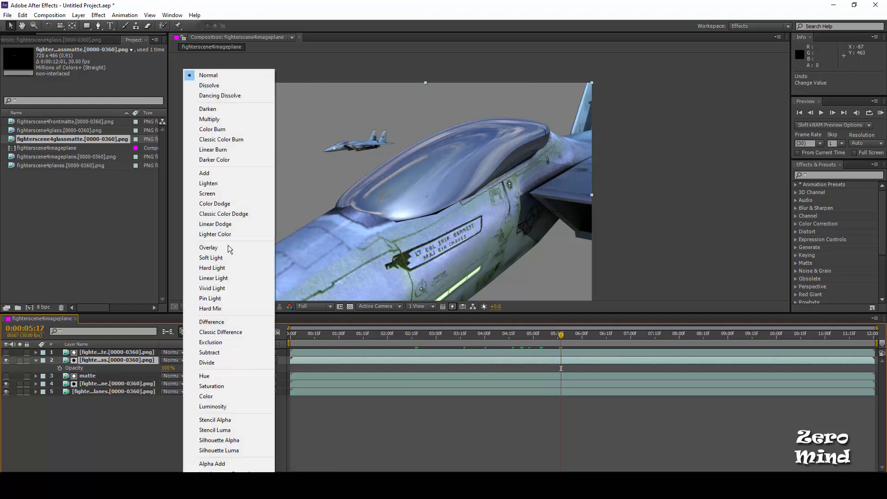
click(212, 193)
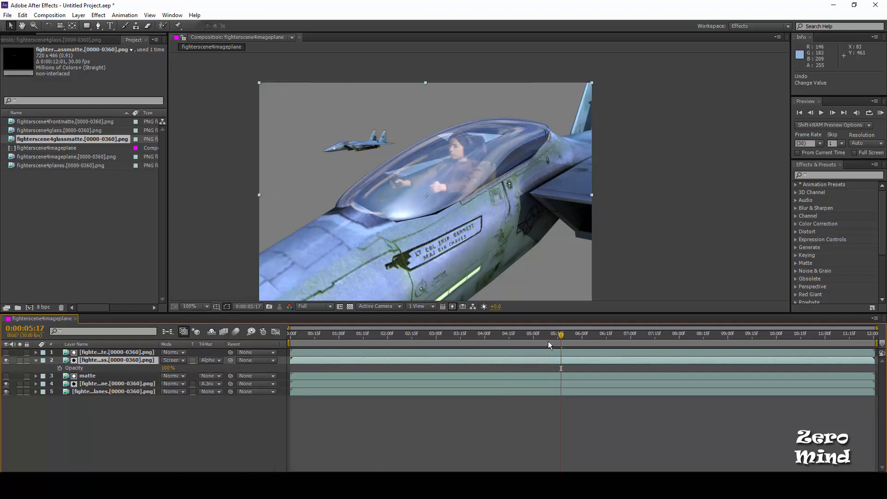
mouse_move(548, 342)
mouse_down()
mouse_move(404, 320)
mouse_move(547, 334)
mouse_up()
drag(581, 340, 664, 349)
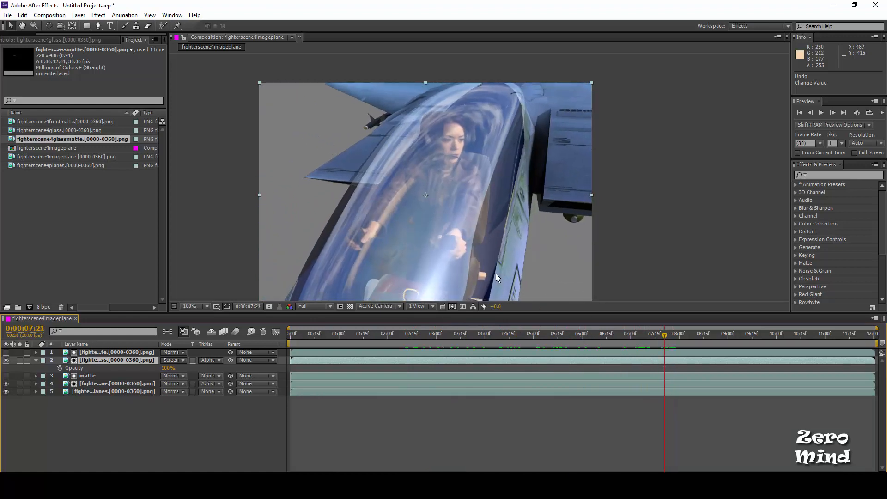
drag(590, 249, 612, 206)
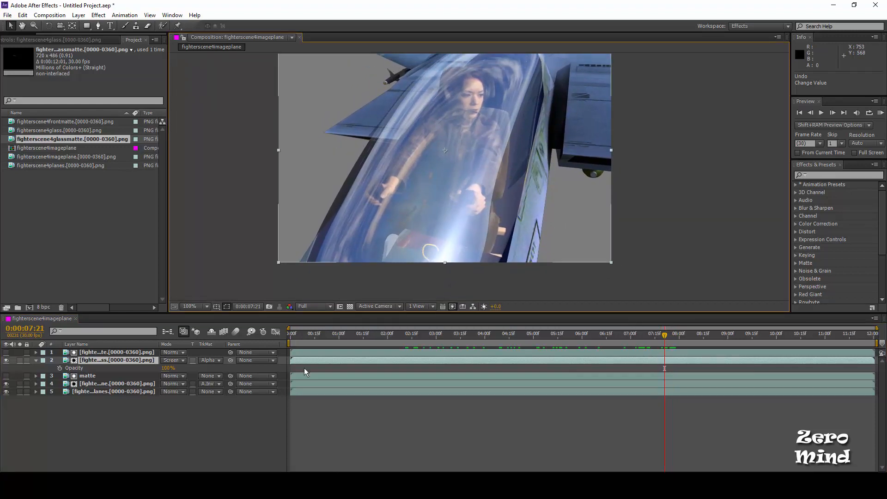
Try moving the lower-right vertex of the pilot layer's mask inward at 0:00:07:21, and undo the edit.
click(91, 385)
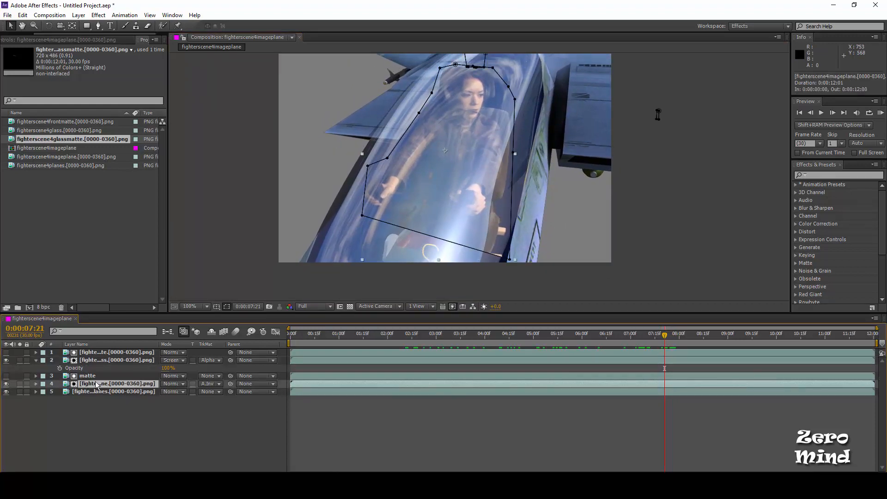
click(512, 153)
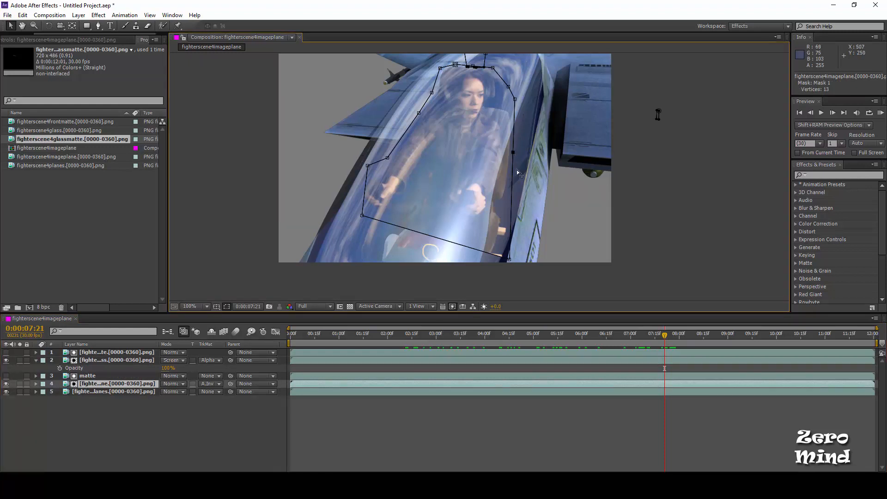
drag(509, 260, 484, 269)
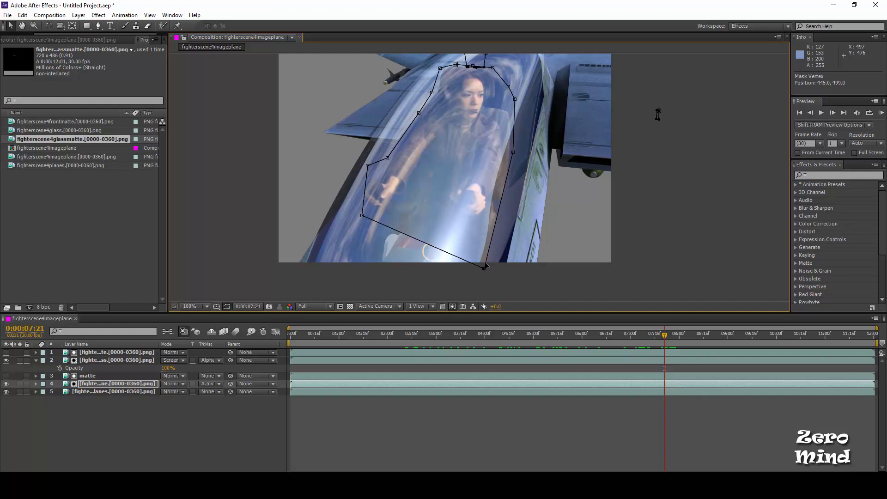
key(ctrl+z)
key(ctrl+z)
key(ctrl+z)
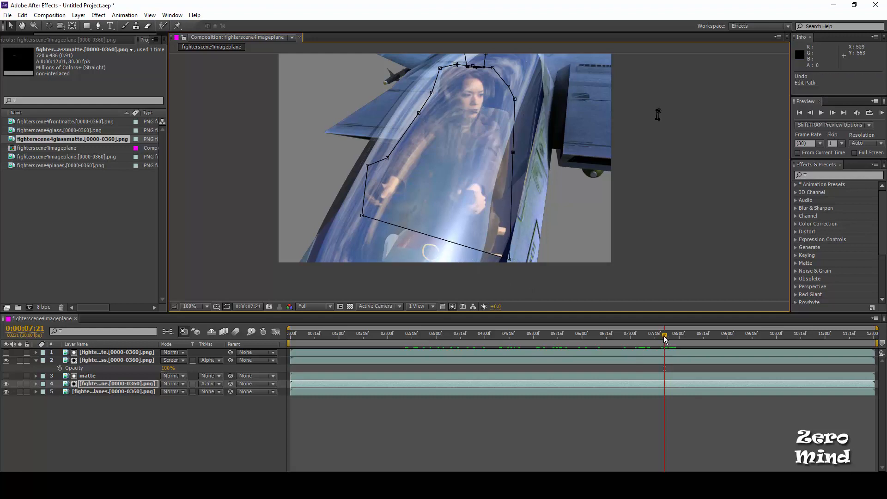
Examine the pilot's mask and the cockpit edge against the fuselage from 0:00:09:16 to 0:00:09:19.
drag(668, 339, 755, 320)
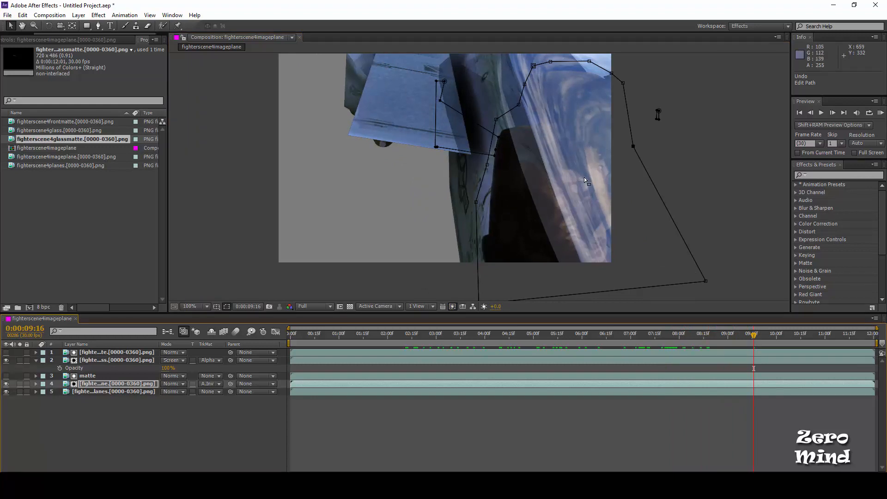
drag(584, 177, 531, 193)
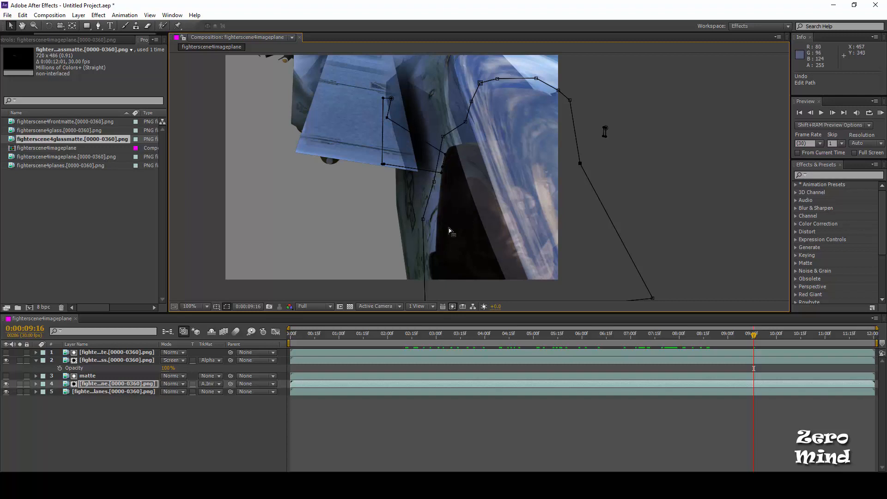
mouse_move(756, 335)
mouse_down()
mouse_move(769, 335)
mouse_move(744, 323)
mouse_move(760, 325)
mouse_up()
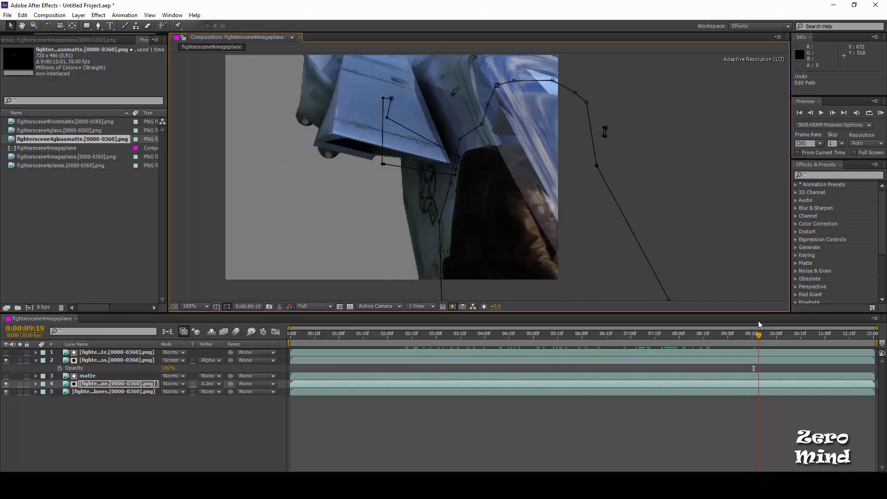
Import the fighterscene4backmatte.[0000-0360].png sequence from the F15 Back Matte folder and add it as the uppermost layer of the composition.
double_click(81, 214)
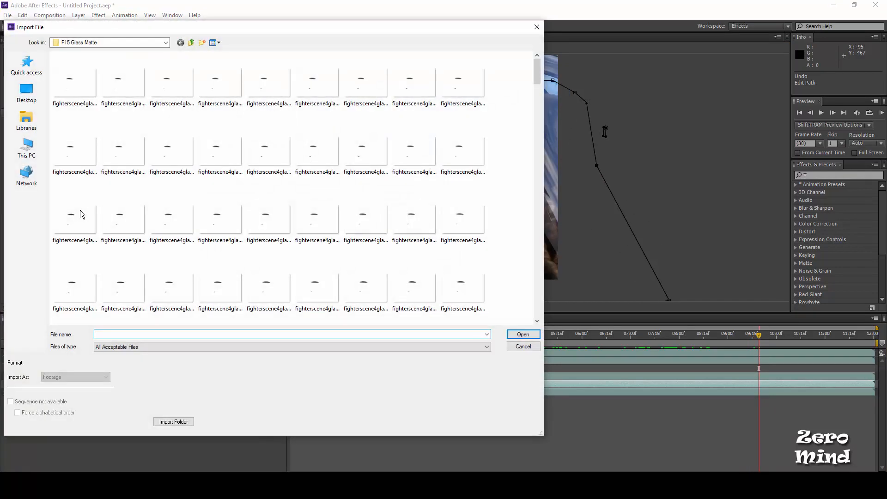
click(191, 43)
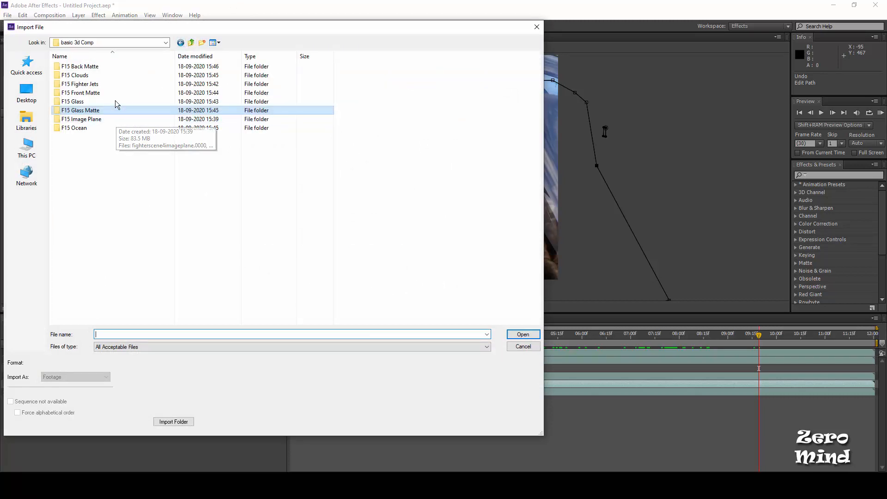
click(96, 69)
double_click(97, 68)
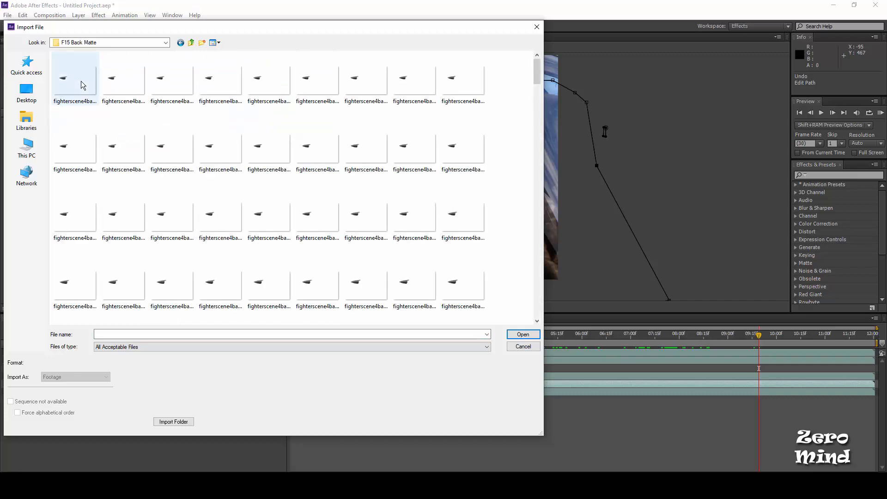
double_click(79, 83)
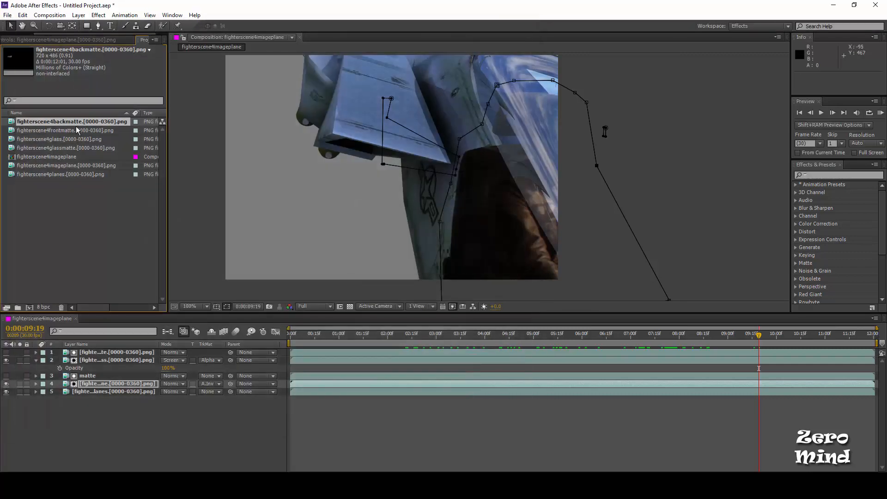
drag(78, 130, 80, 353)
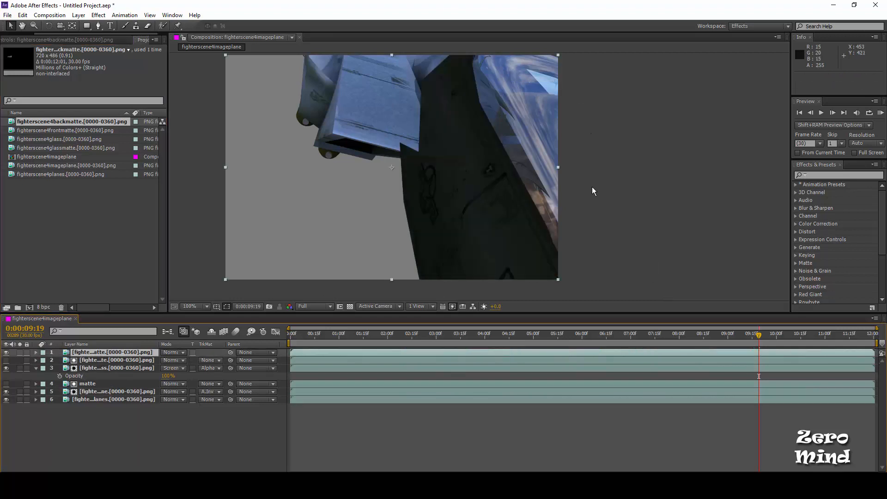
Review the back matte over the composite up to 0:00:09:27, and hide it to compare the frame without it.
key(comma)
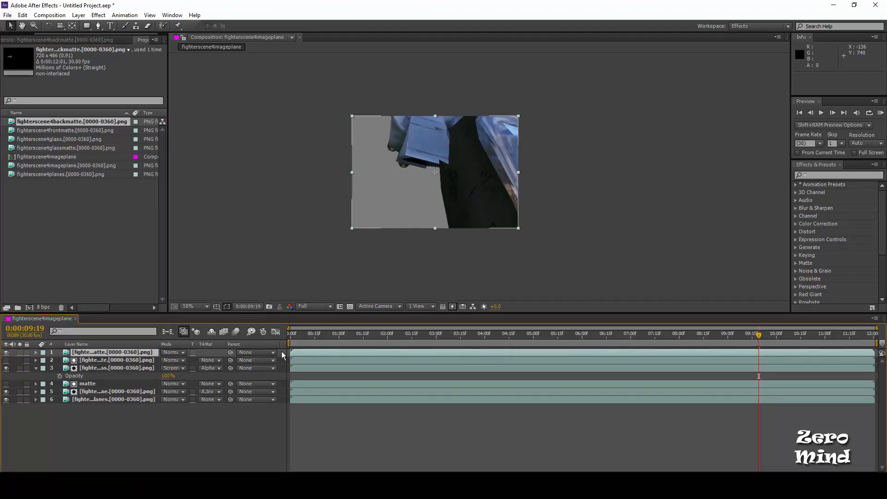
drag(395, 336, 772, 340)
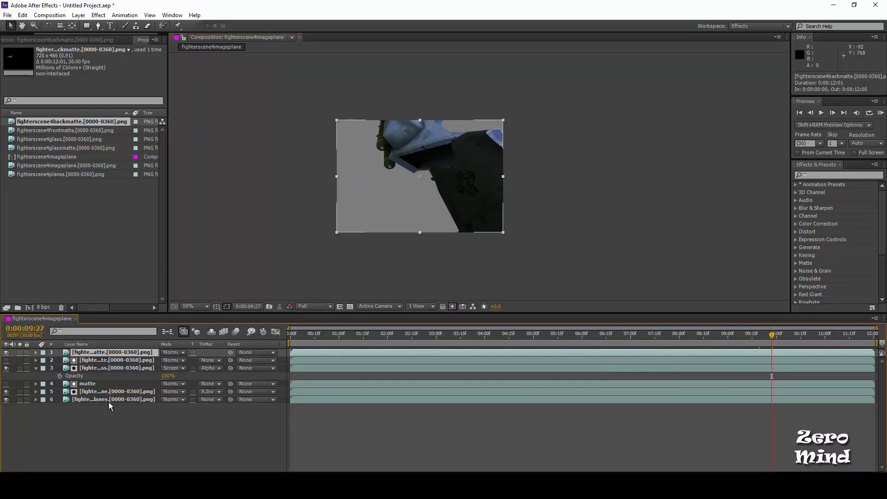
click(6, 352)
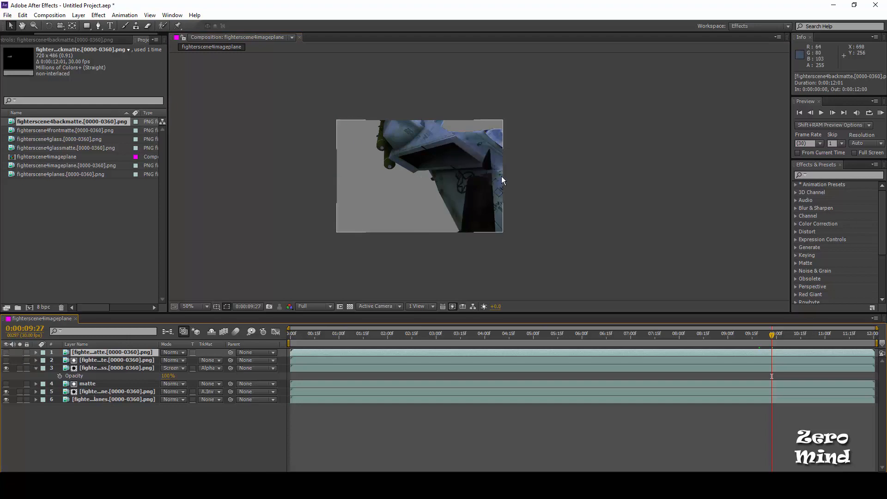
Duplicate the fighterscene4planes layer at 0:00:00:15 and place the copy directly beneath the back matte.
click(316, 334)
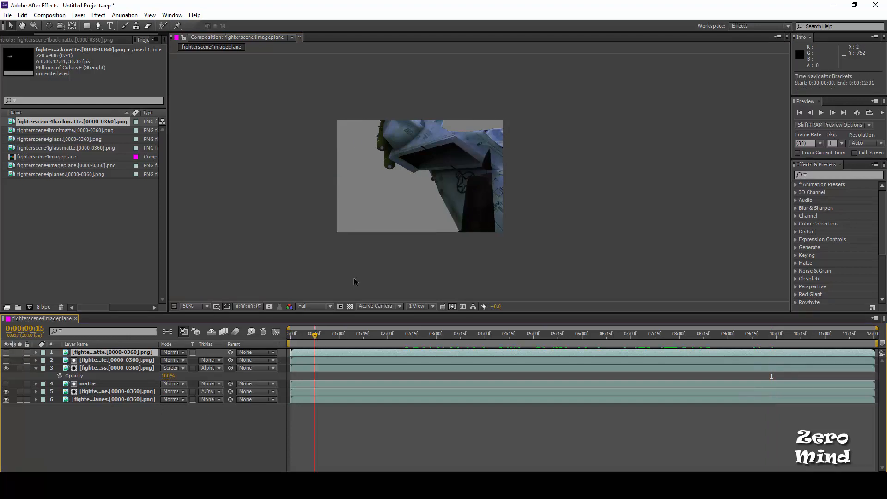
click(74, 399)
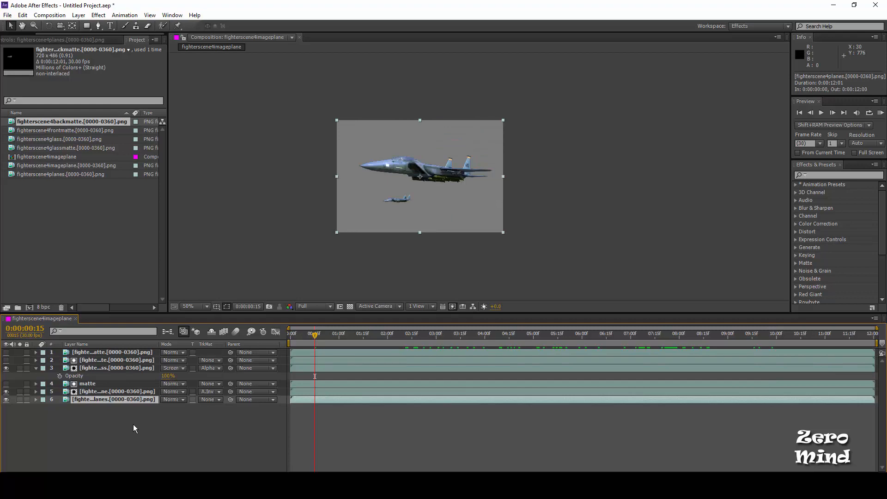
key(ctrl+d)
drag(121, 401, 120, 360)
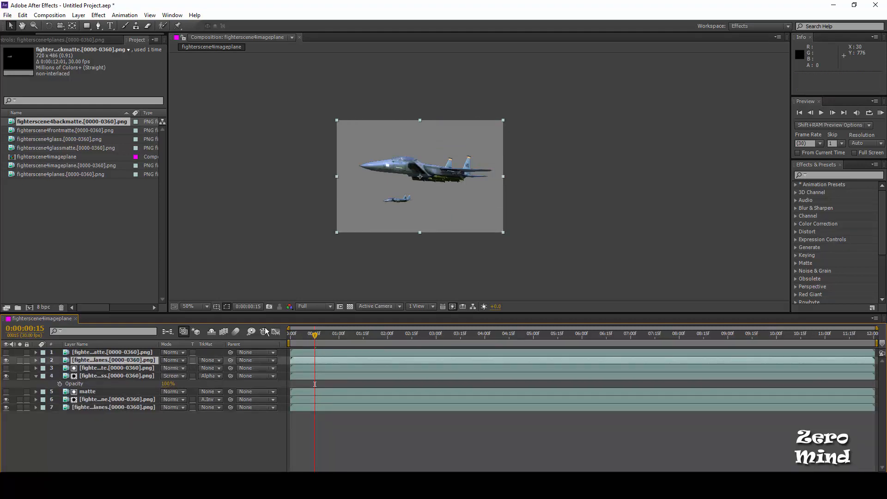
Show the back matte and the duplicated planes layer at 0:00:09:24, and apply Alpha Matte "[fighterscene4backmatte.[0000-0360].png]" to the duplicate.
drag(367, 347, 739, 353)
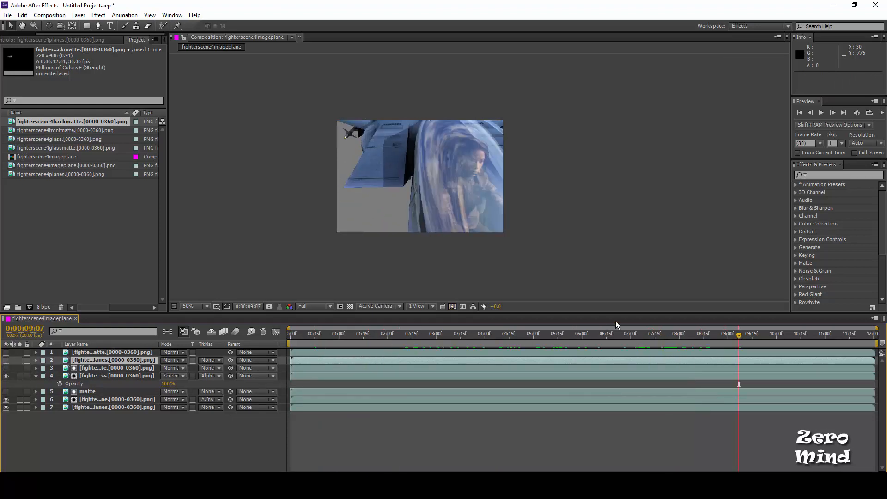
drag(712, 340, 767, 334)
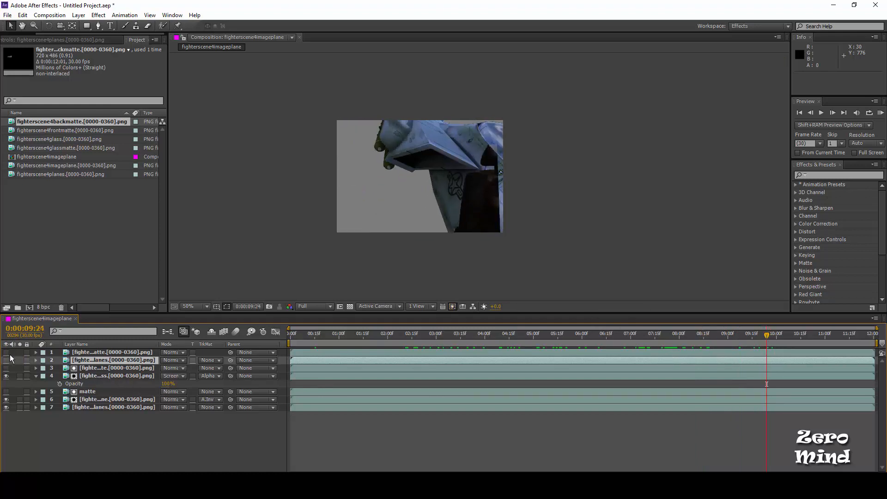
click(84, 352)
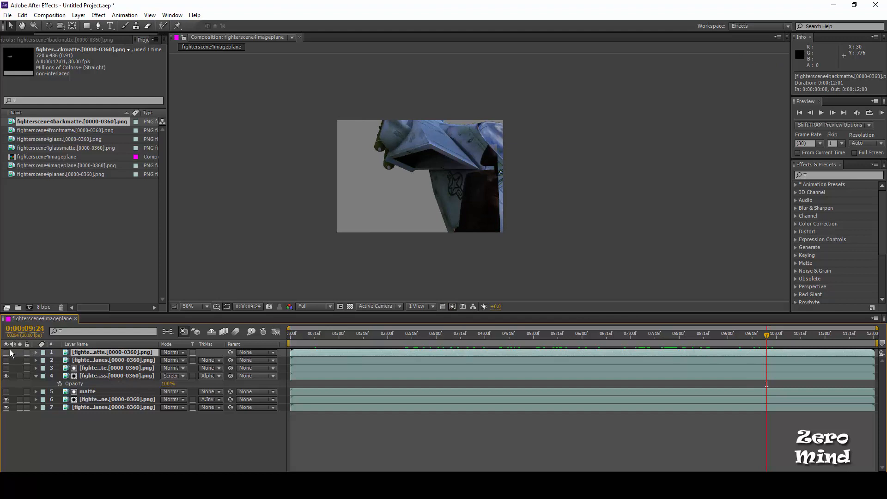
drag(7, 355, 7, 363)
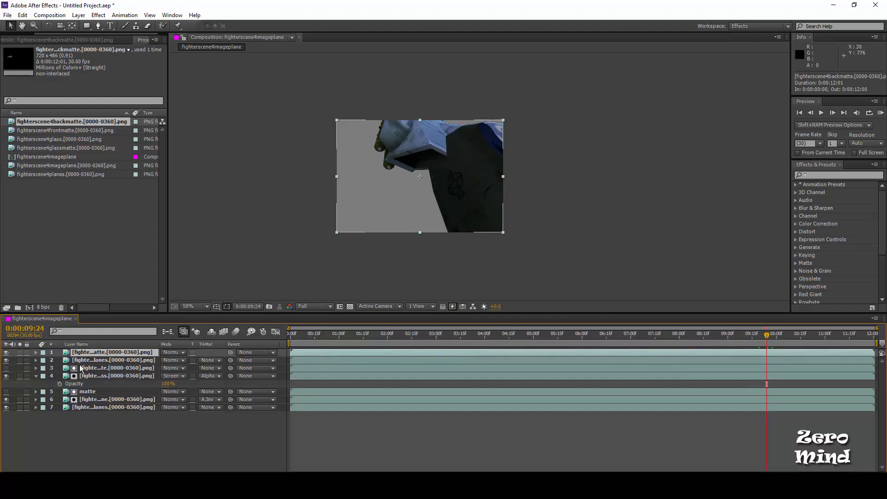
click(98, 361)
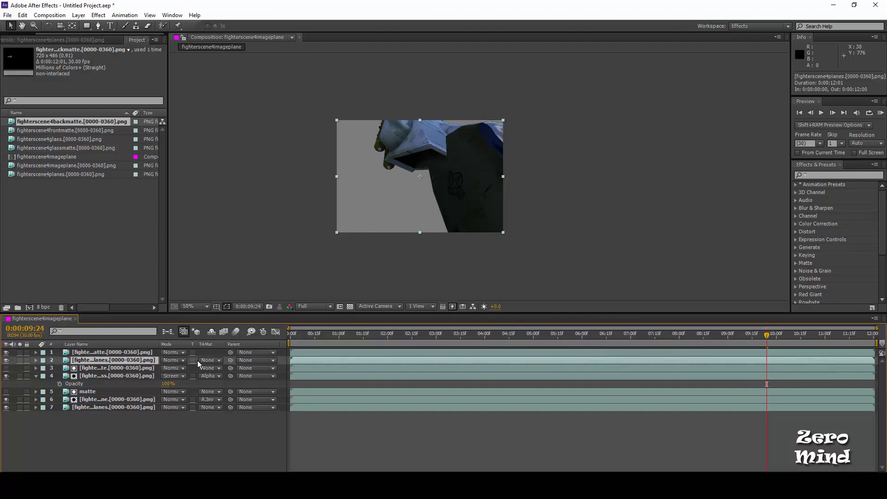
click(209, 360)
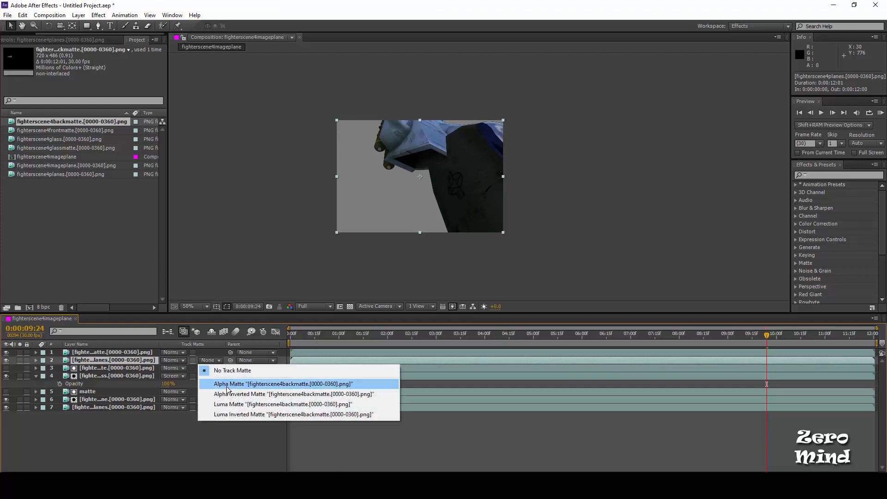
click(227, 384)
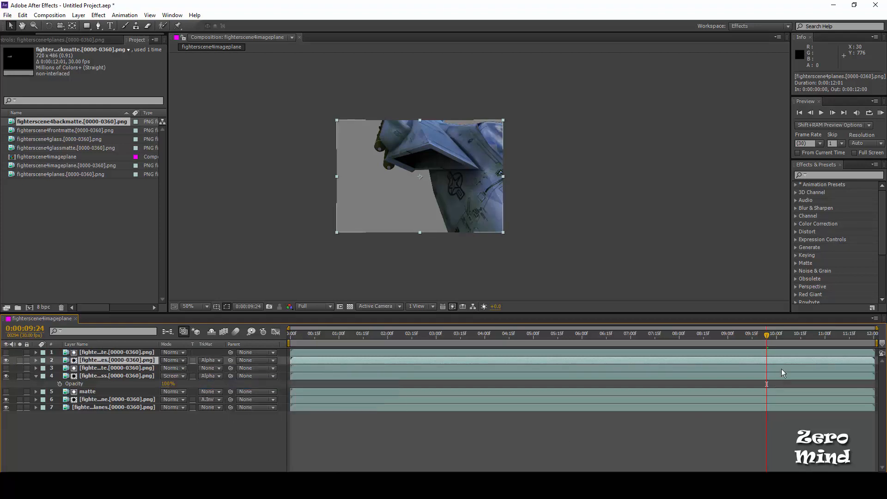
Toggle the matted planes duplicate's visibility to compare the fuselage, and check the composite at 0:00:09:11, 0:00:05:23 and 0:00:09:23.
click(7, 367)
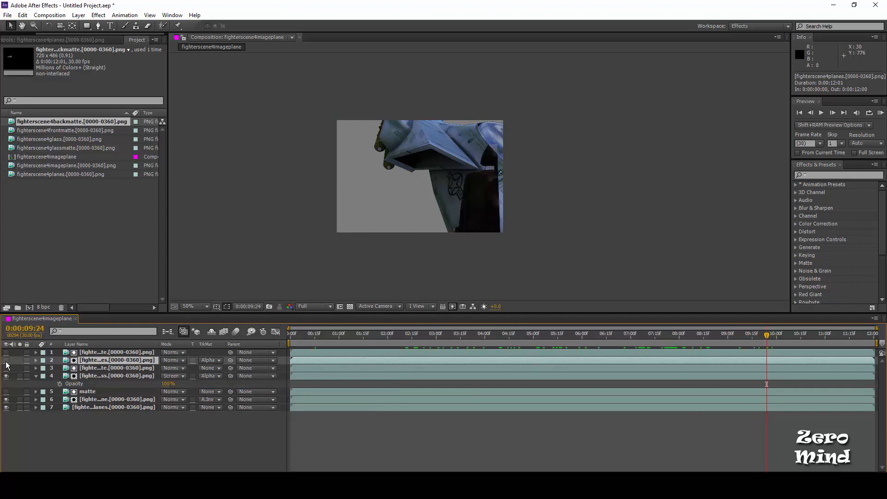
click(7, 367)
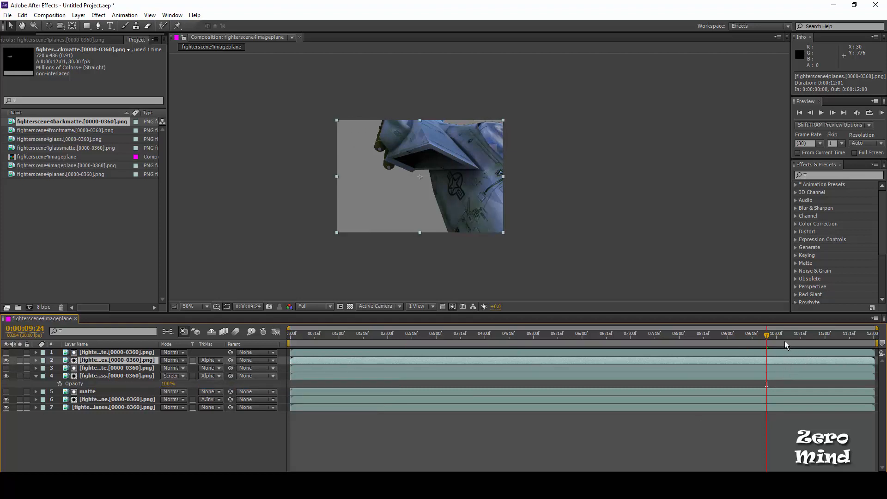
drag(766, 336, 745, 335)
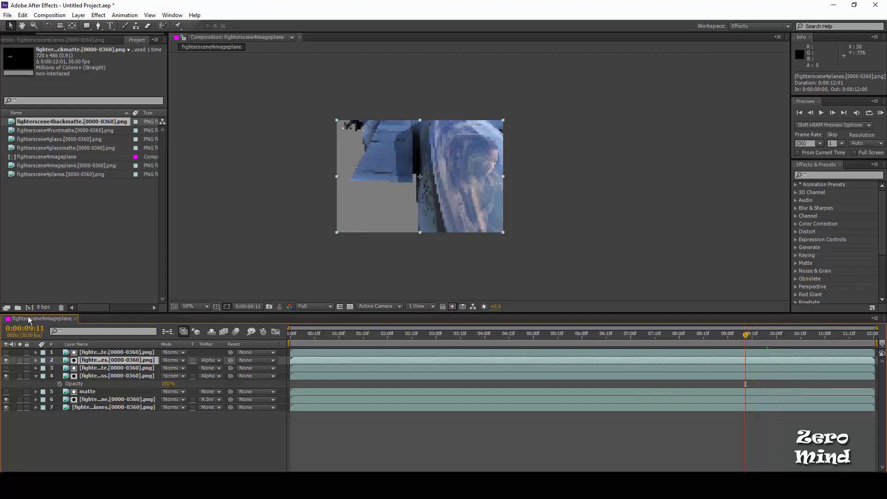
click(6, 360)
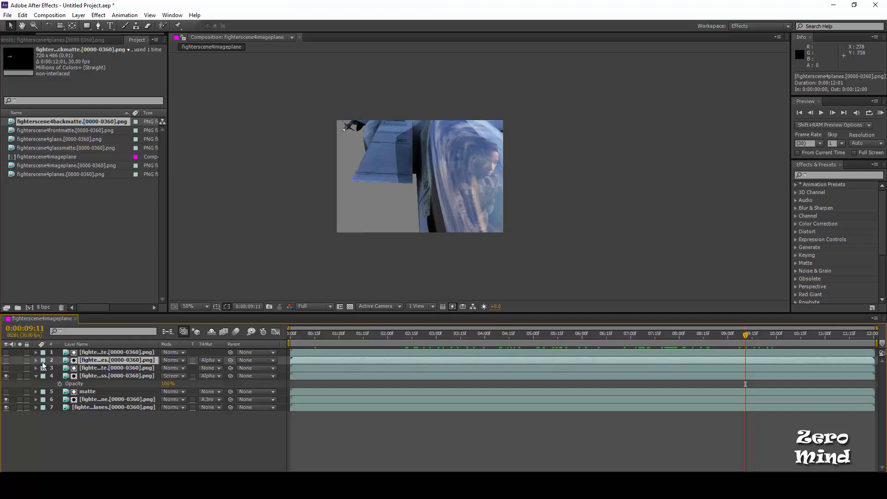
click(6, 361)
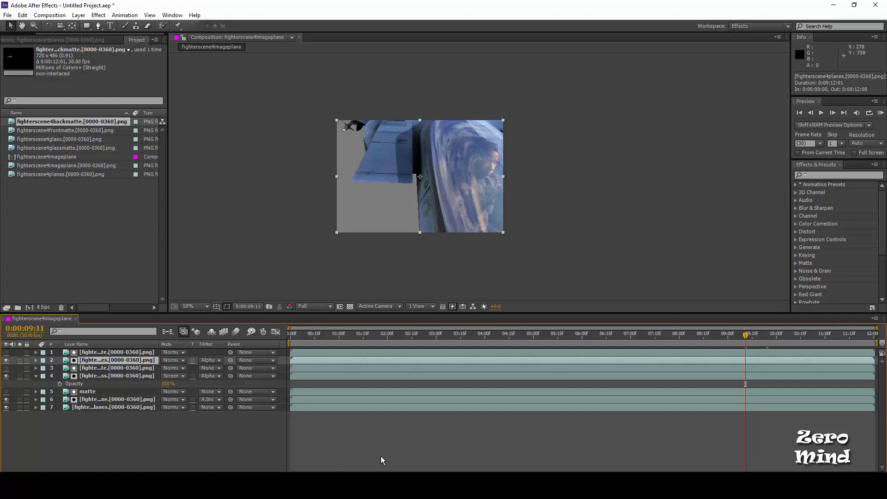
drag(540, 340, 571, 340)
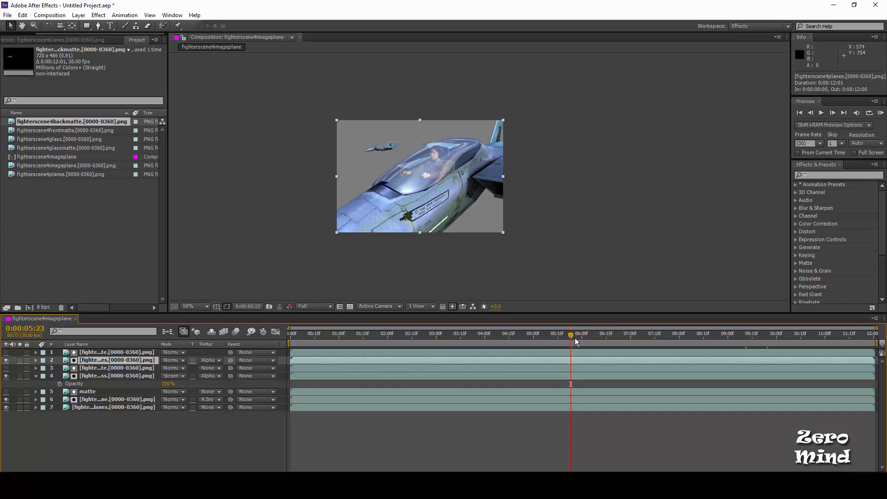
drag(575, 337, 765, 335)
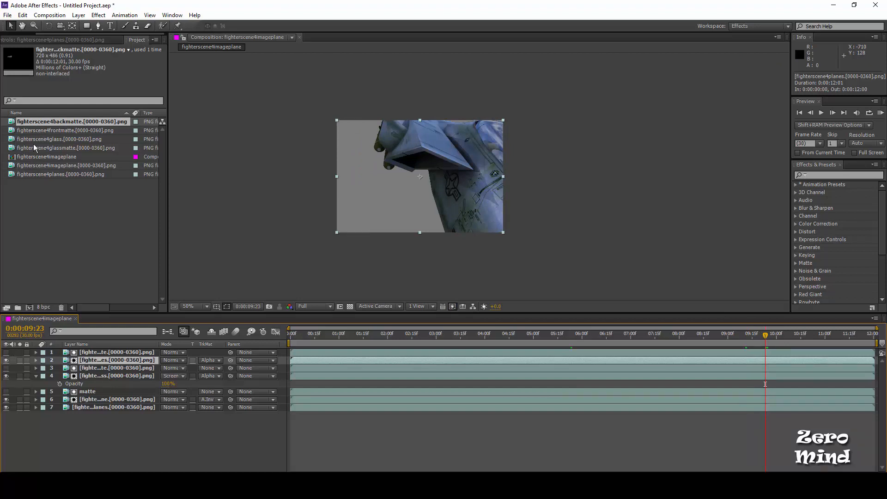
Open the fighterscene4backmatte footage and review it at several times against the composition at 0:00:07:16.
double_click(35, 122)
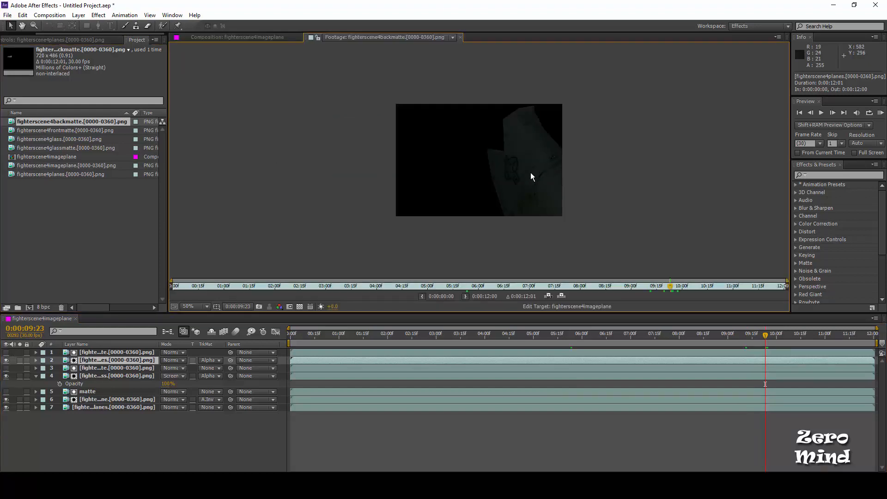
drag(498, 341, 655, 339)
click(338, 37)
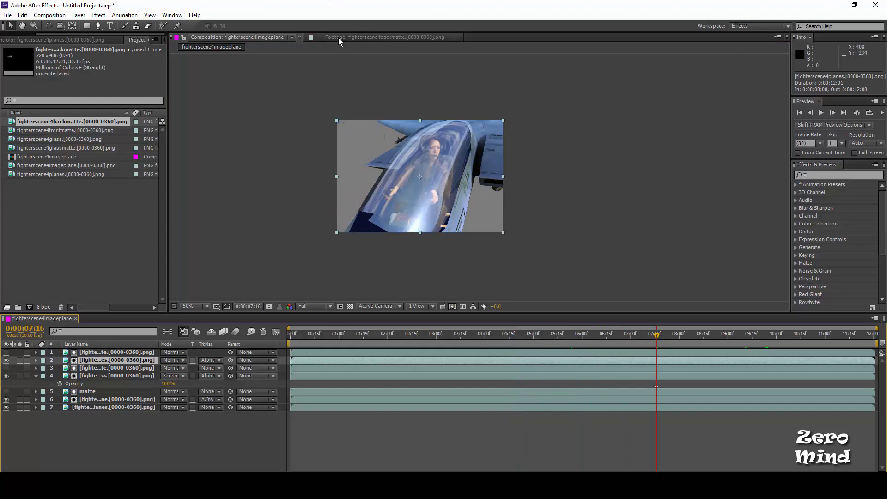
drag(546, 289, 328, 262)
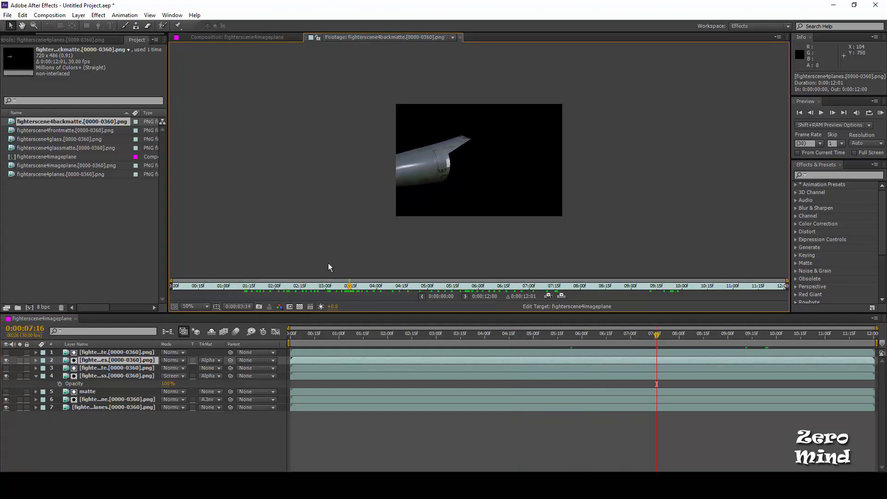
Open the fighterscene4frontmatte footage, review it back to 0:00:02:00, and return to the fighterscene4imageplane composition.
double_click(22, 131)
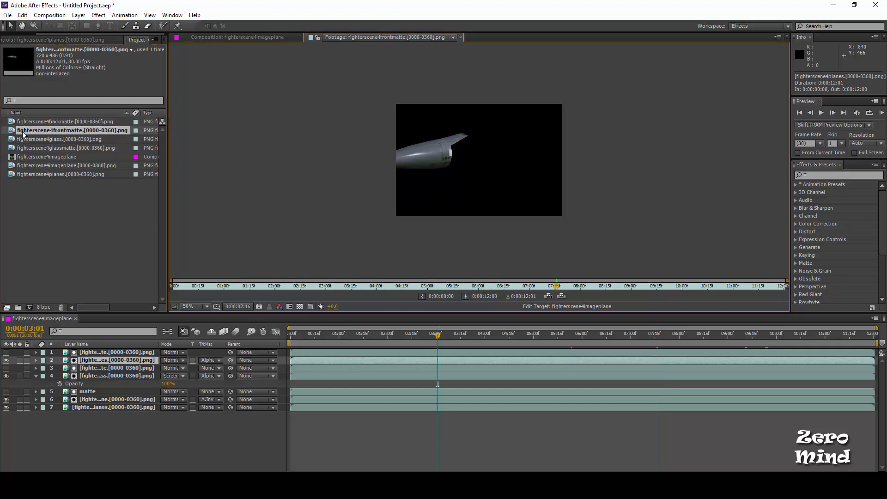
drag(559, 292, 291, 239)
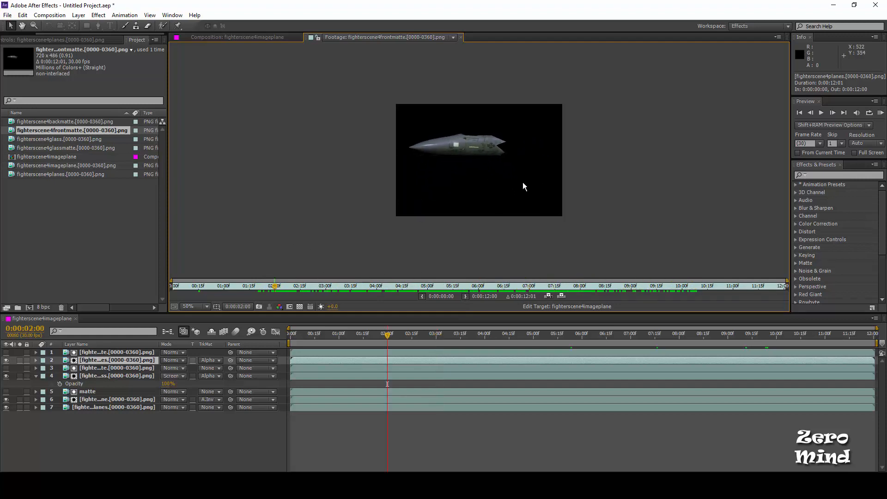
click(248, 37)
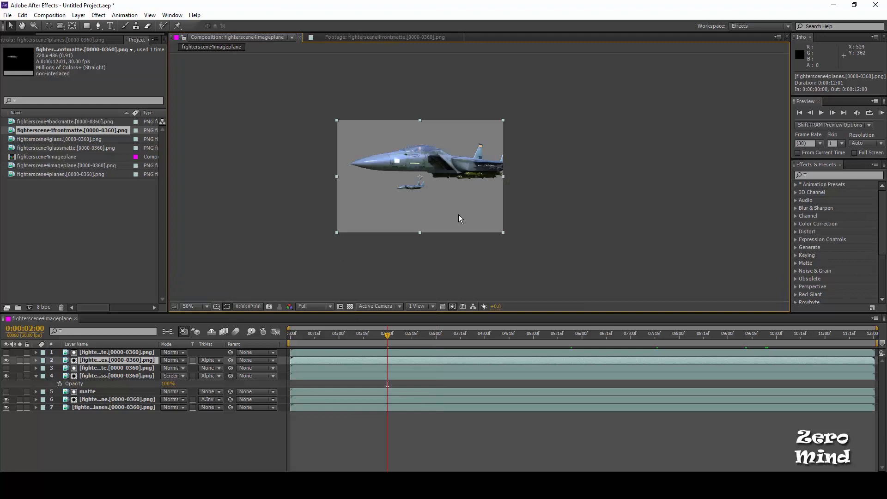
Move the current time to 0:00:05:20, collapse the glass layer's Opacity property and deselect all layers.
drag(383, 335, 566, 351)
key(comma)
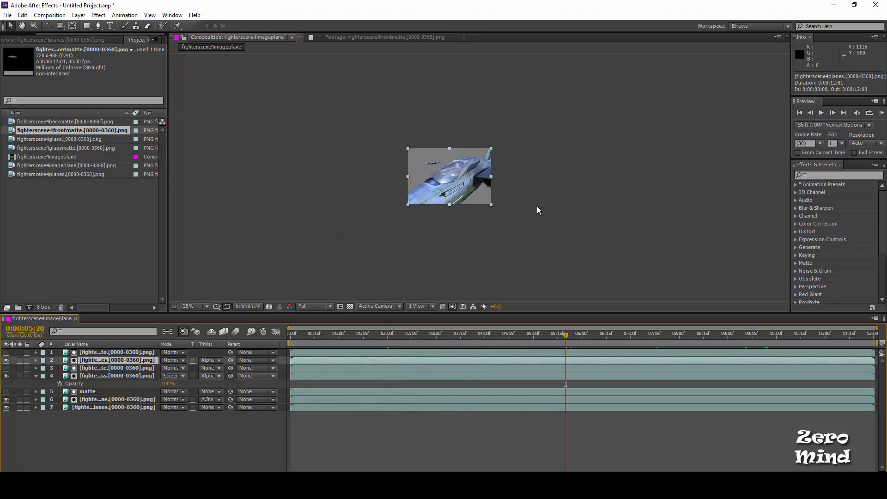
click(36, 376)
click(124, 433)
key(period)
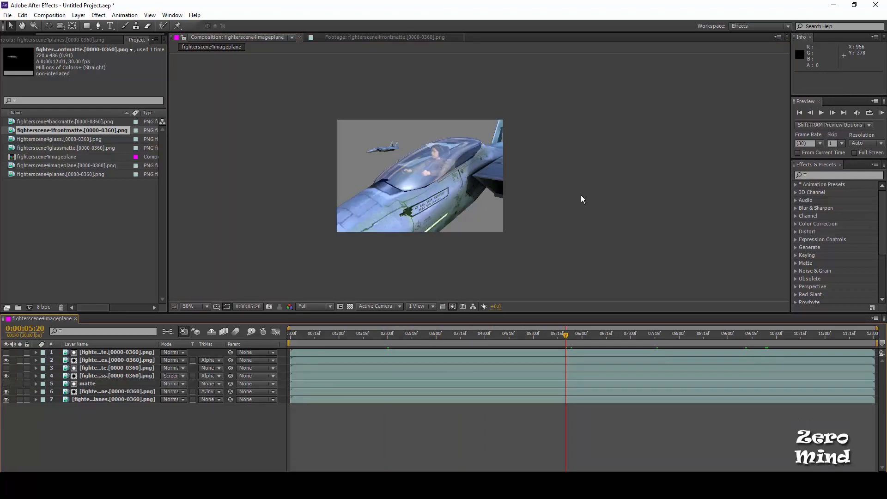
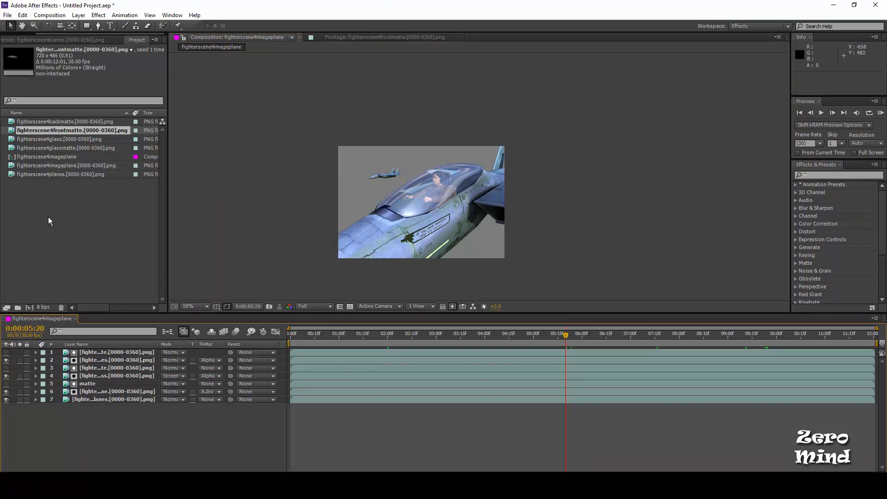
Create a project folder named "cha".
click(17, 308)
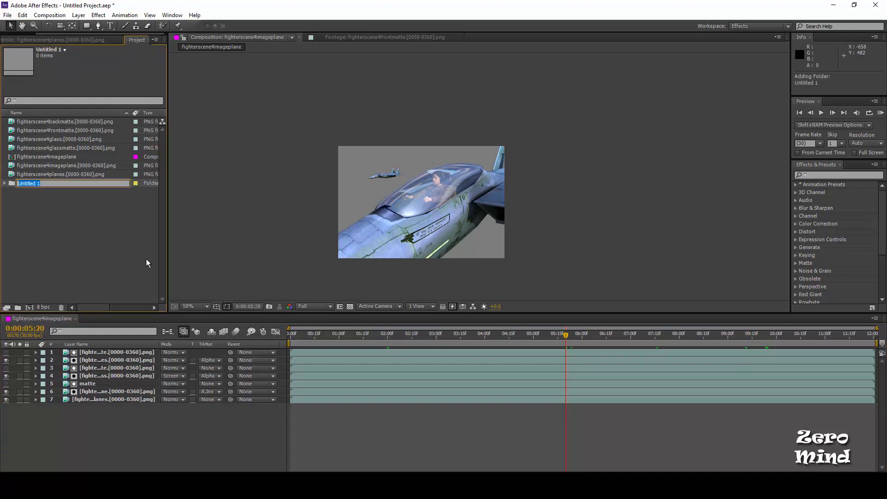
text(cha)
key(Return)
Move all existing footage sequences and the fighterscene4imageplane composition into the cha folder.
click(36, 131)
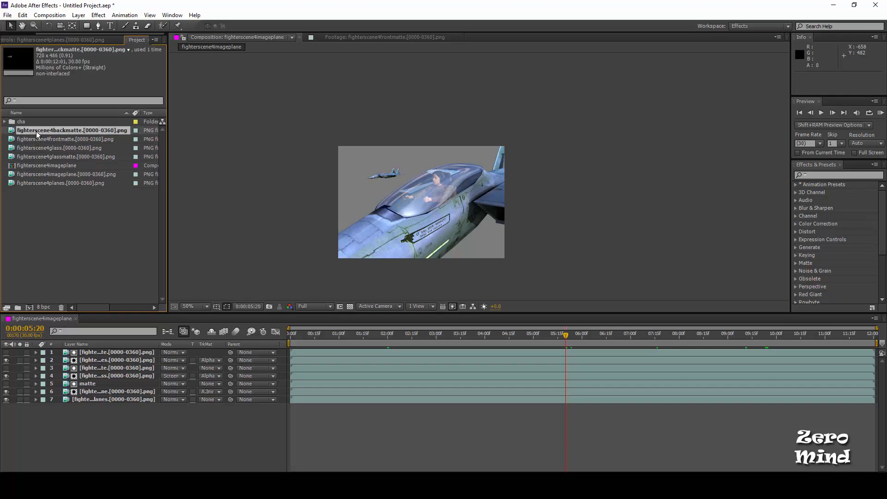
shift+click(42, 184)
click(55, 199)
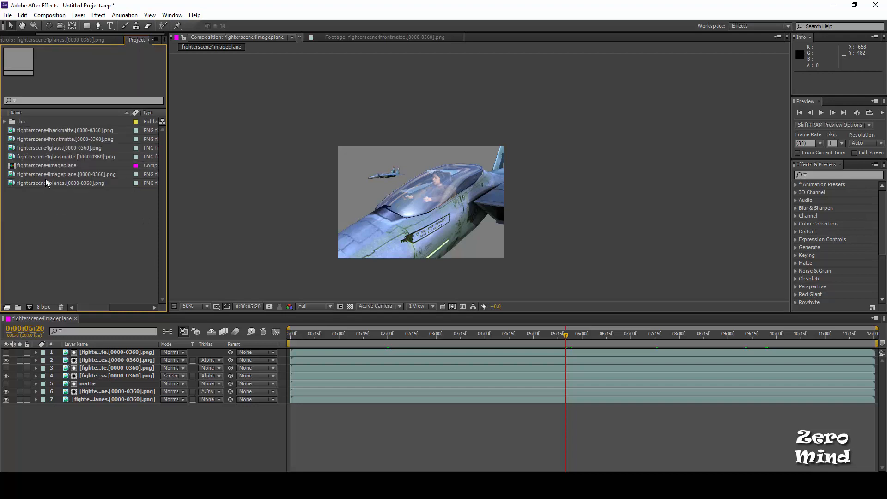
click(48, 166)
click(46, 157)
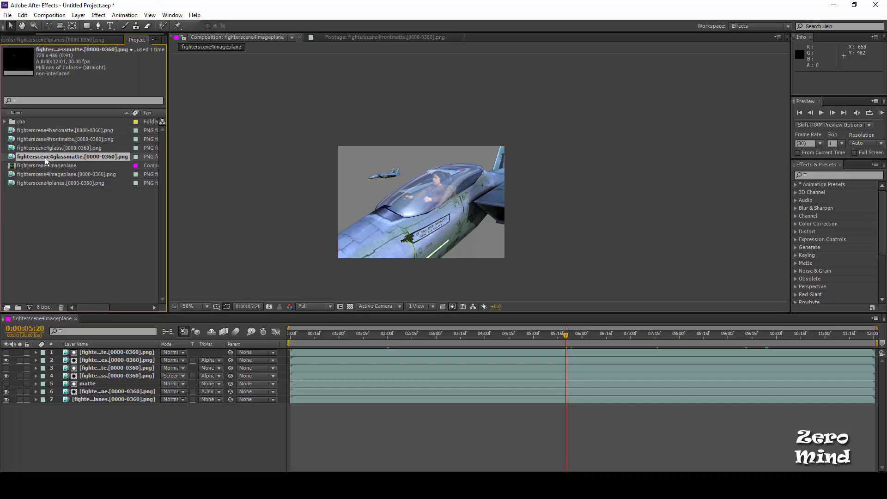
ctrl+click(49, 131)
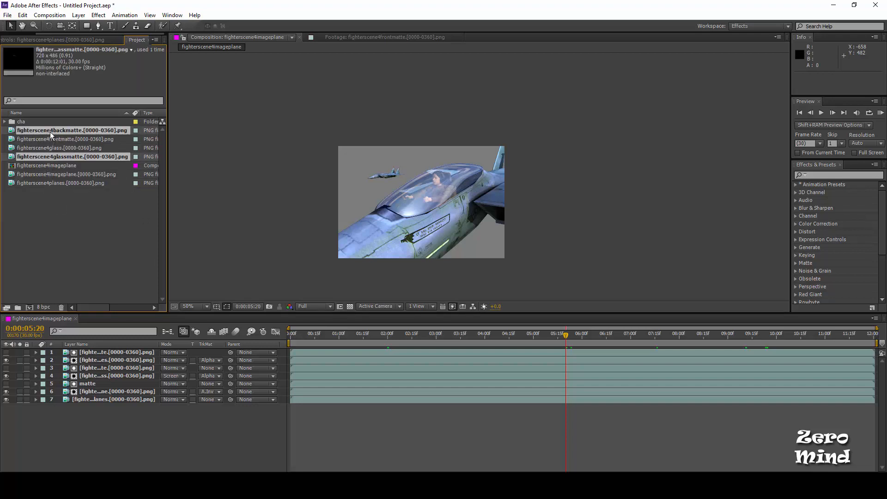
click(44, 165)
drag(38, 215, 12, 125)
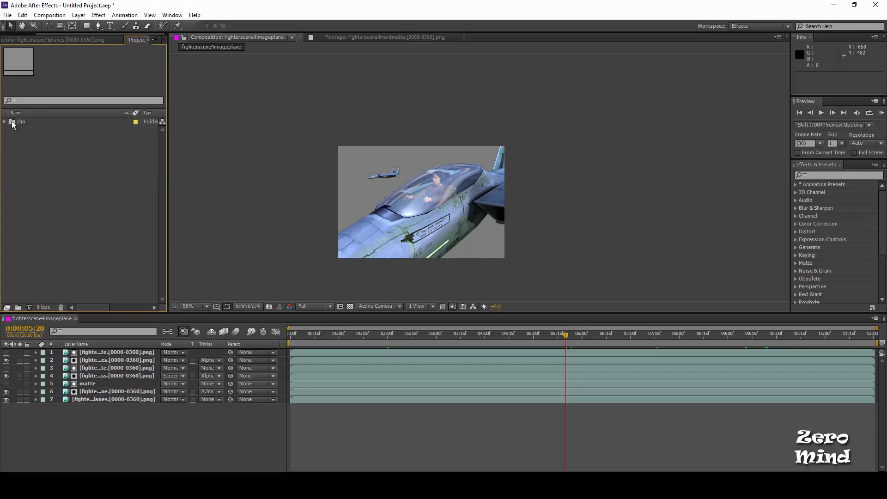
Create a second project folder named "bg".
click(17, 307)
text(bg)
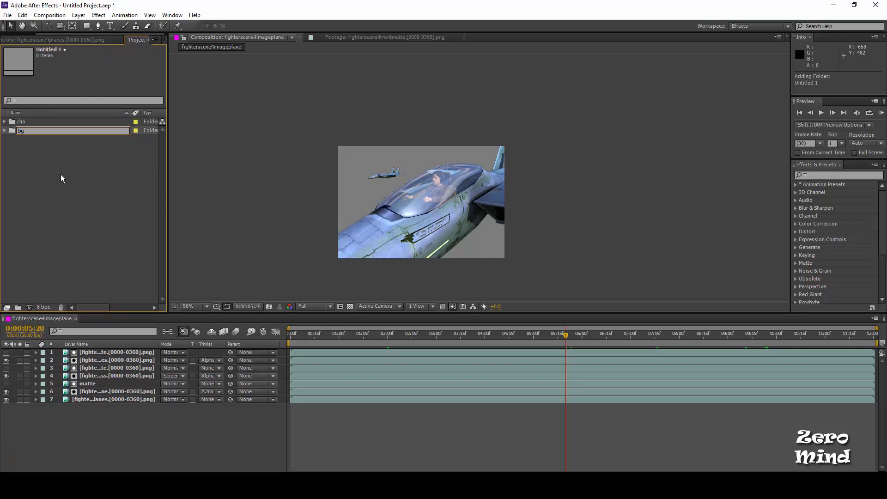
click(60, 174)
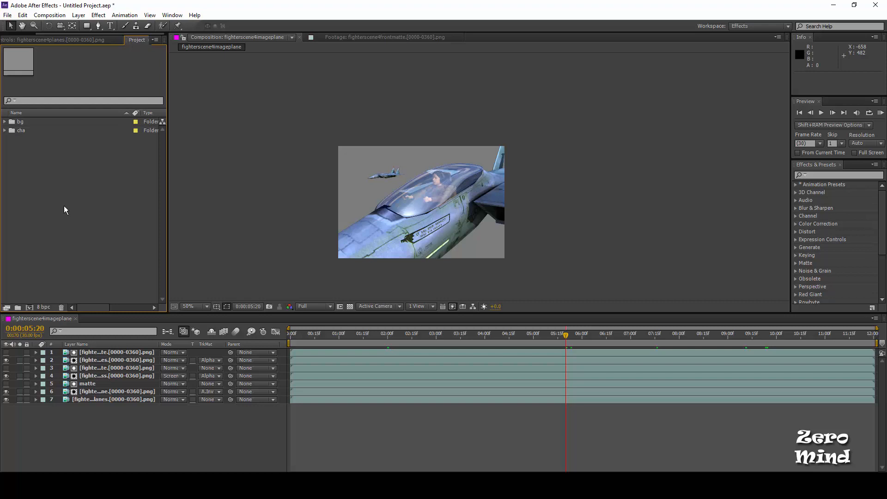
Import the fighterscene4ocean PNG sequence from the F15 Ocean folder into the bg folder.
click(24, 123)
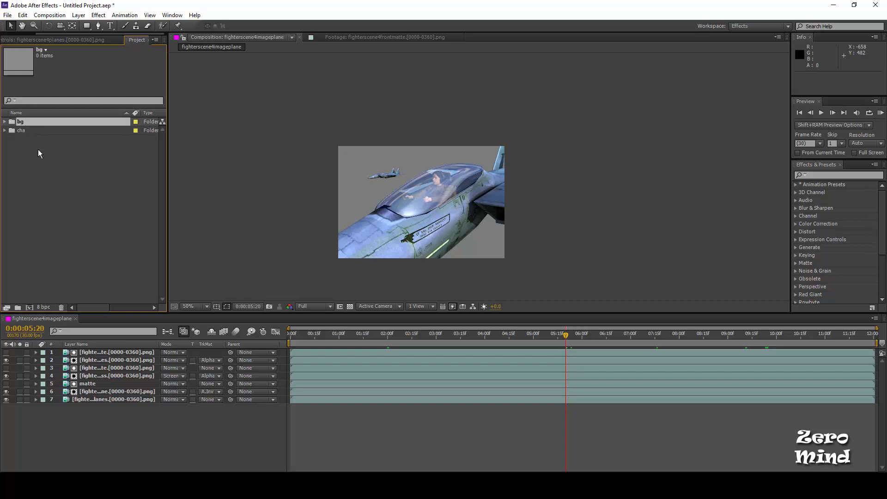
double_click(38, 153)
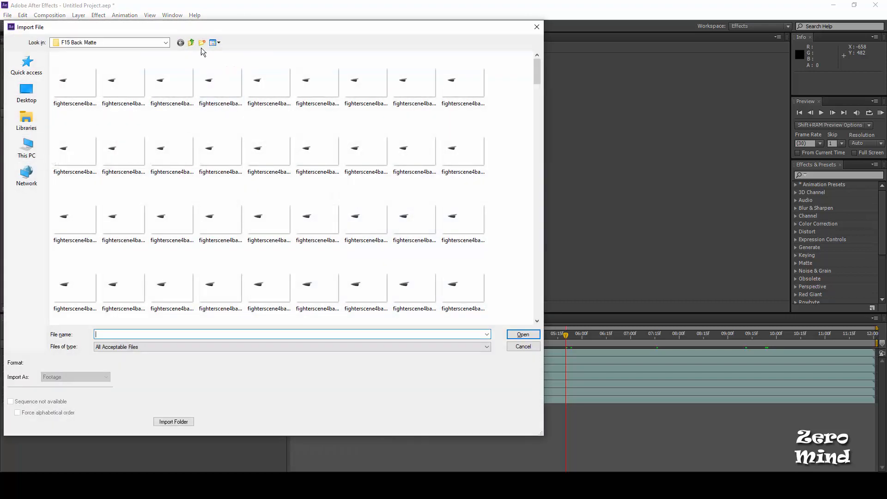
click(194, 44)
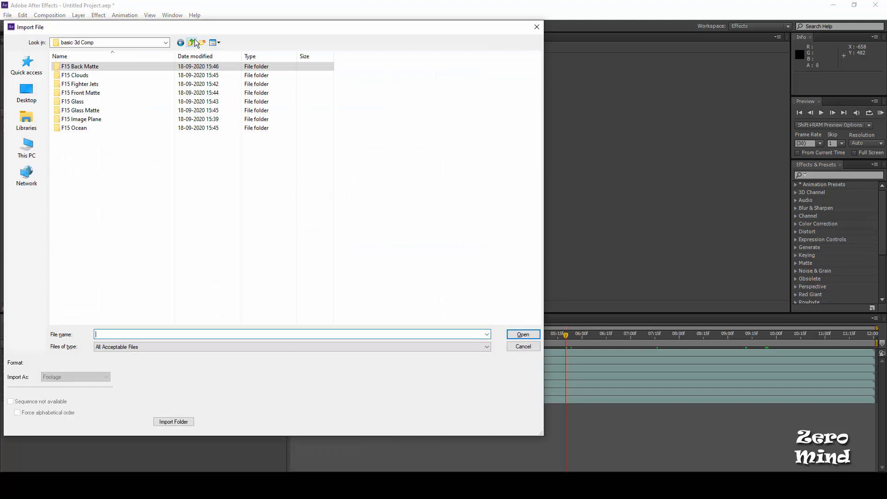
click(78, 131)
double_click(78, 130)
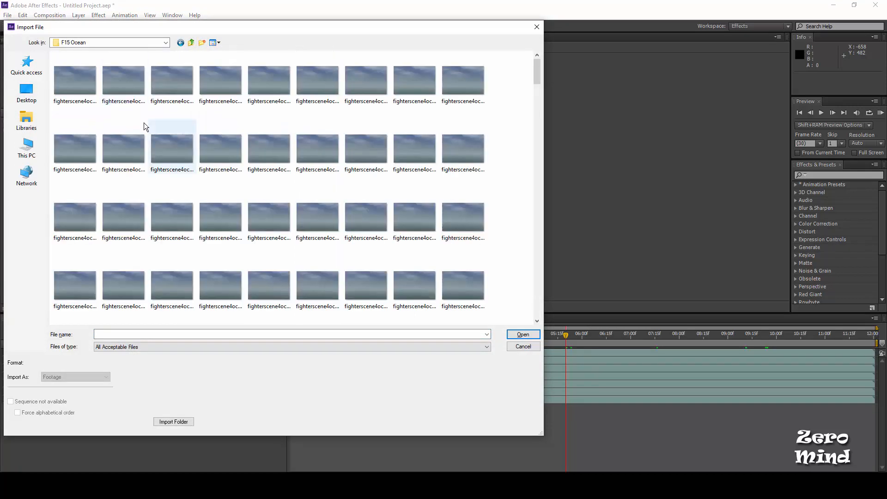
click(75, 80)
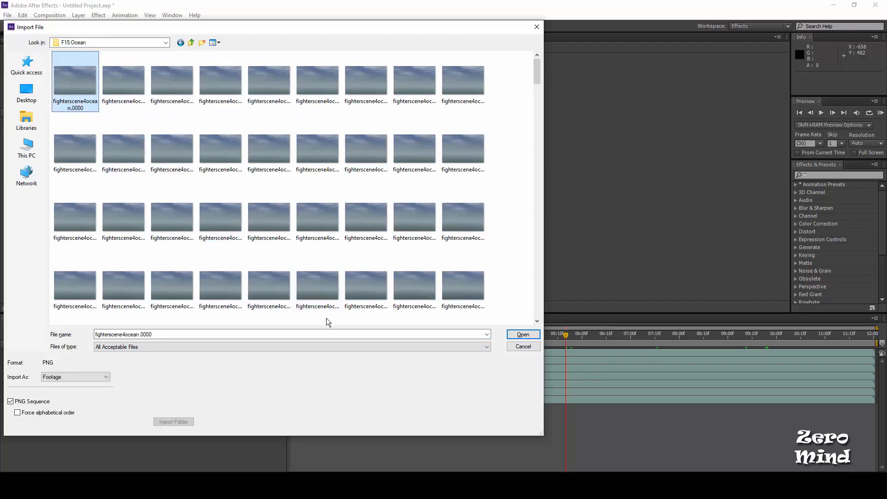
click(513, 338)
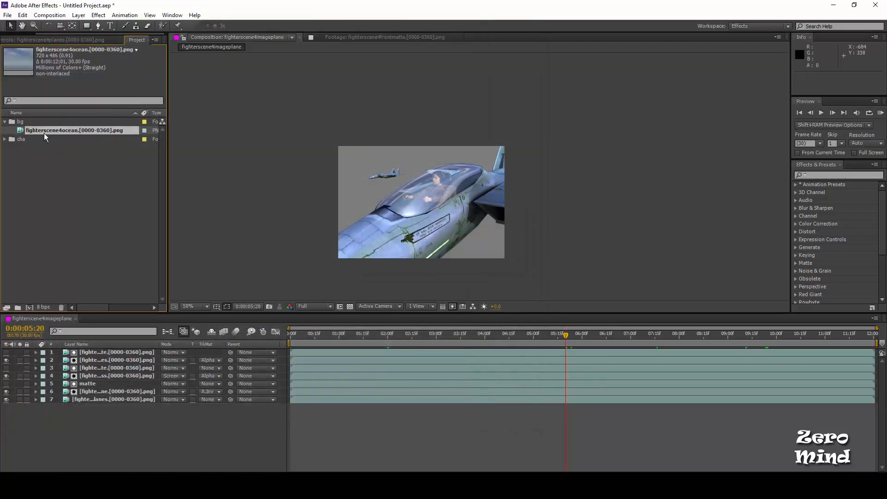
Add the fighterscene4ocean sequence as the lowest layer of the composition and check the result at 0:00:02:27 and 0:00:06:08.
drag(44, 134, 38, 450)
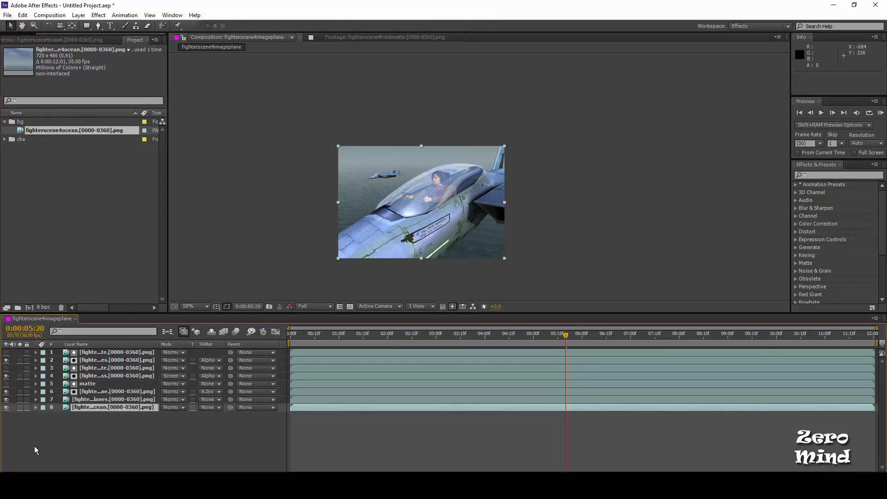
drag(568, 334, 431, 335)
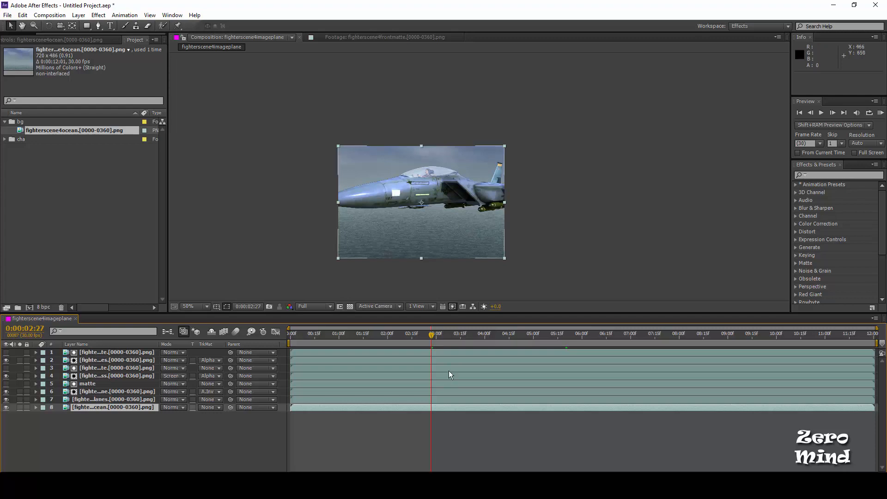
drag(373, 333, 595, 348)
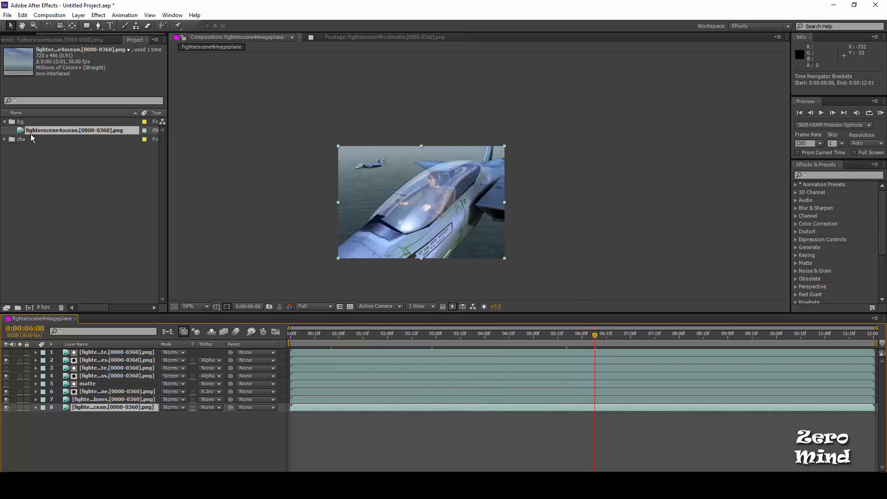
click(25, 123)
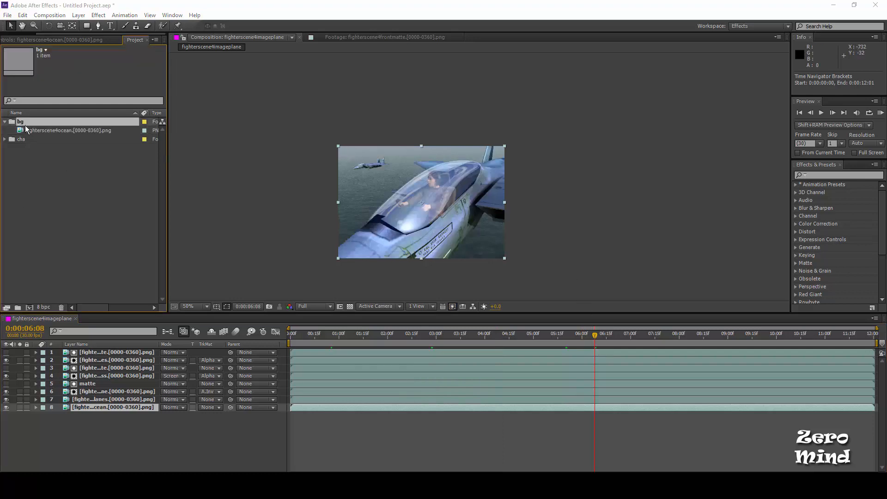
key(ctrl+i)
click(192, 43)
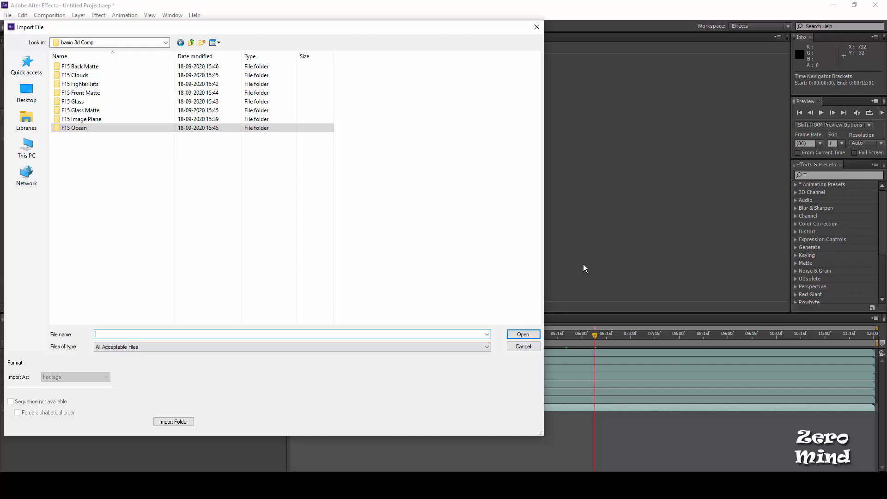
drag(509, 27, 452, 305)
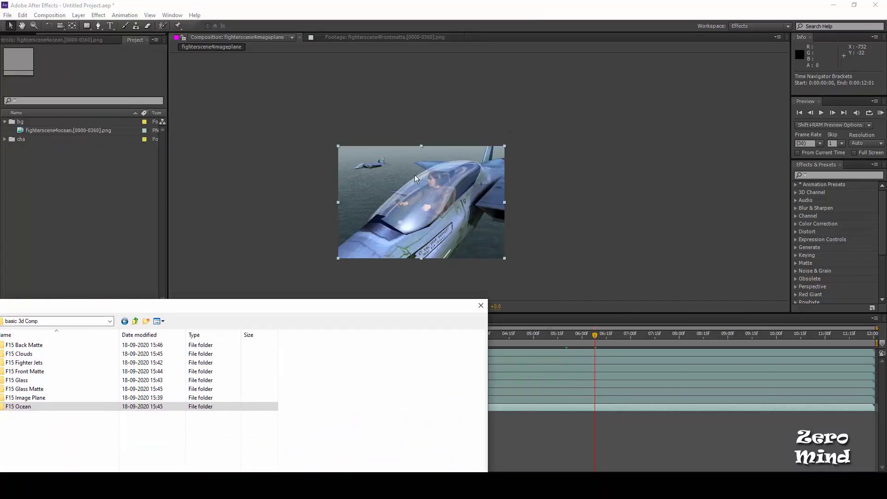
drag(347, 303, 426, 336)
click(453, 400)
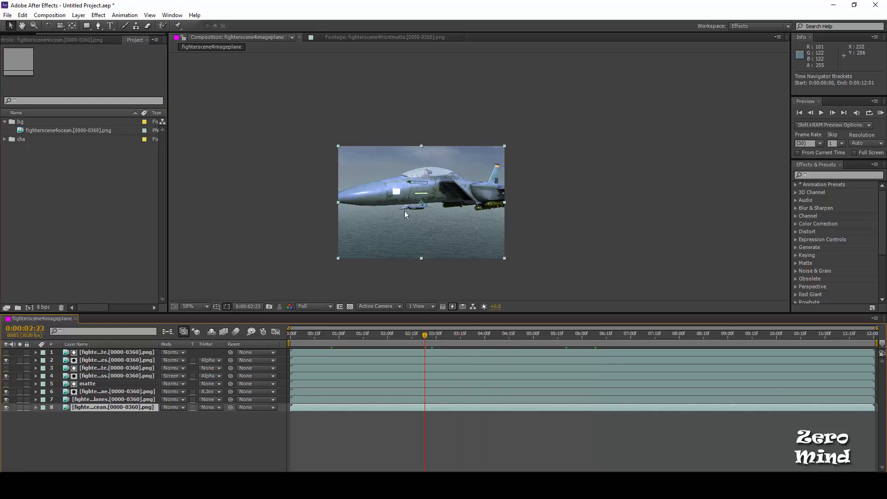
Import the fighterscene4clouds PNG sequence from the F15 Clouds folder into the bg folder.
scroll(423, 218, up, 1)
drag(466, 250, 515, 192)
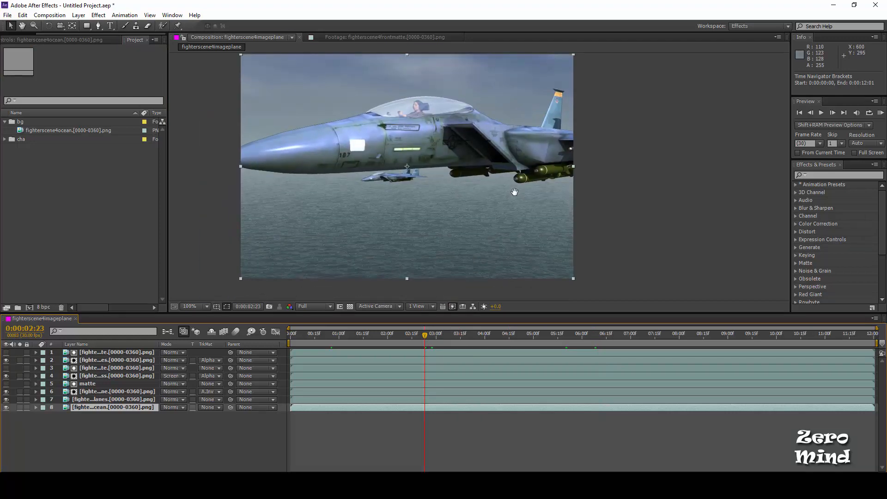
drag(453, 163, 453, 180)
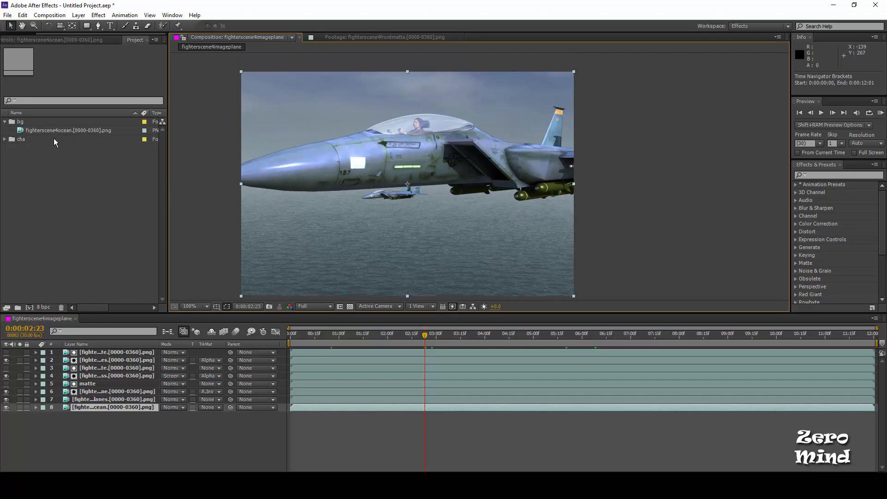
click(29, 123)
key(ctrl+i)
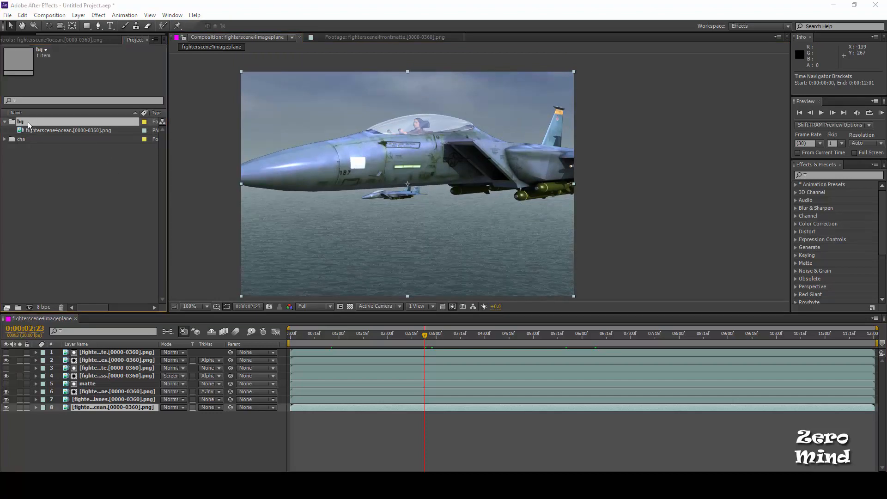
click(190, 85)
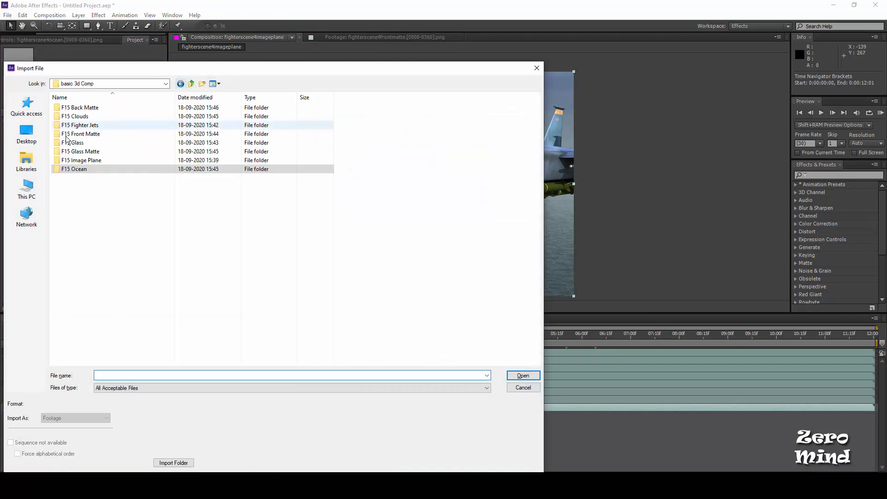
double_click(89, 117)
double_click(80, 116)
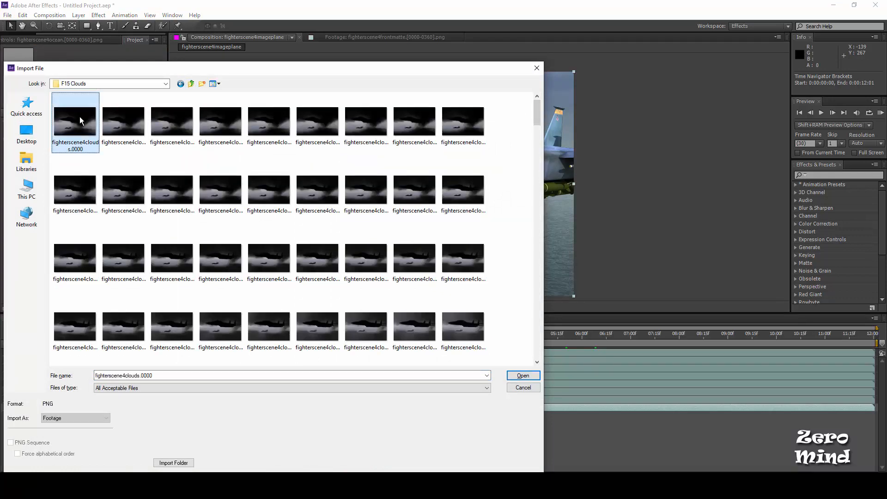
Place the fighterscene4clouds sequence as the topmost layer of the composition and set its blending mode to Add.
drag(76, 135, 87, 356)
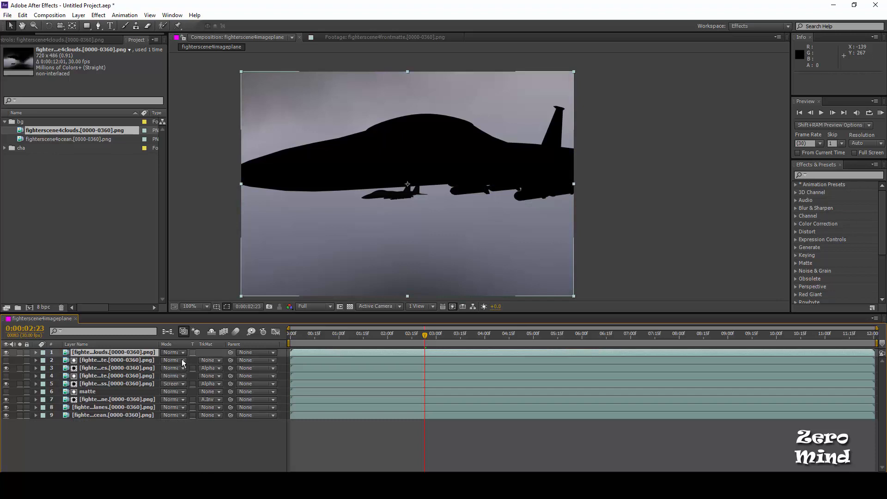
click(183, 353)
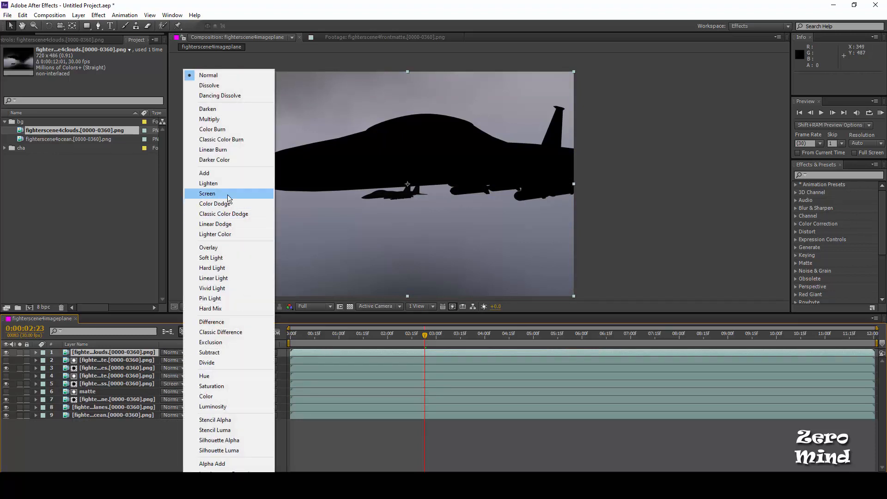
click(215, 174)
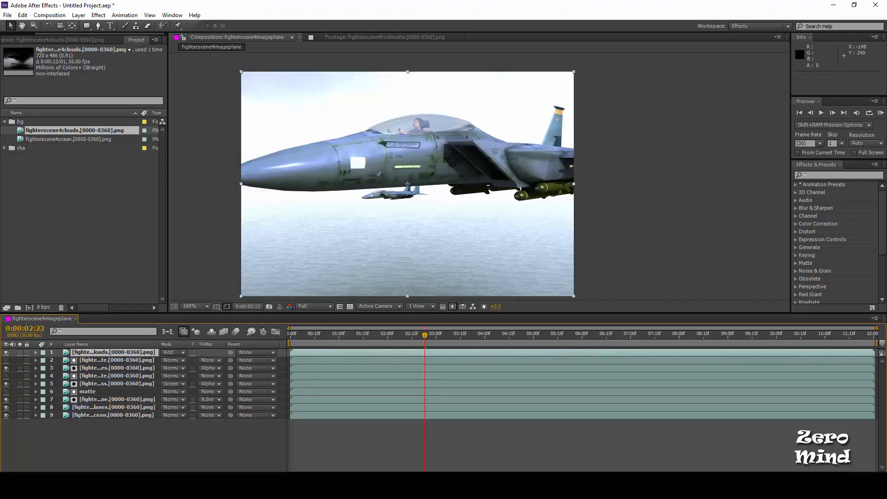
Reduce the clouds layer's opacity to 52% at 0:00:03:29 and inspect the blended frame.
drag(413, 337, 524, 350)
key(comma)
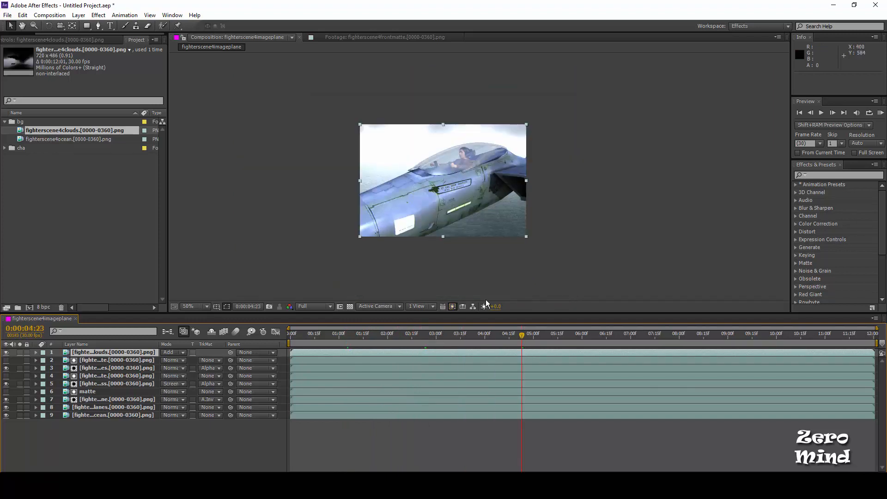
drag(518, 340, 484, 339)
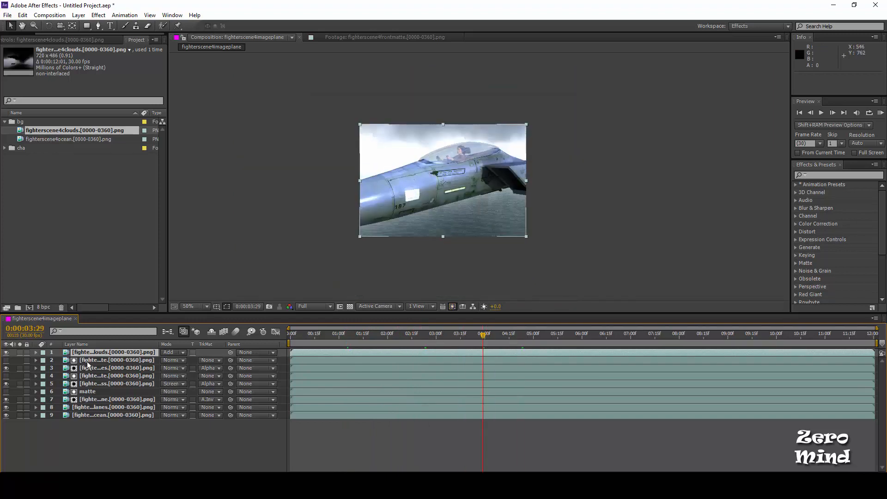
key(t)
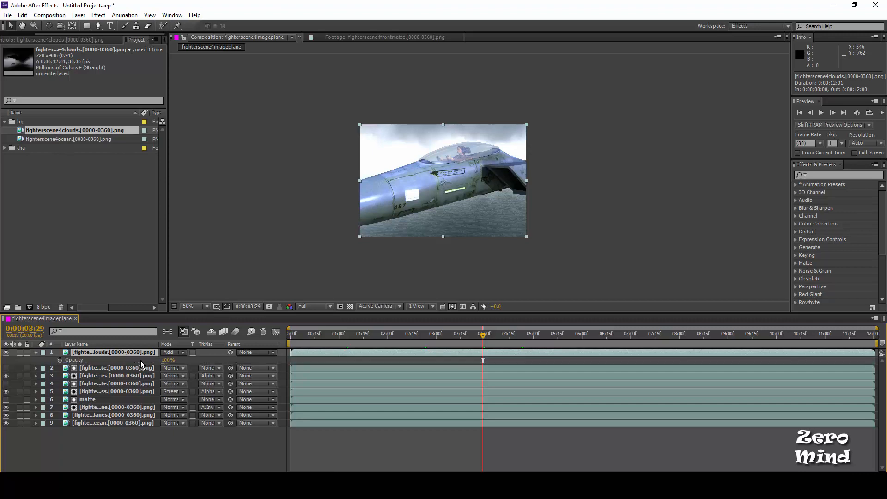
drag(166, 361, 129, 361)
click(635, 212)
scroll(637, 212, up, 1)
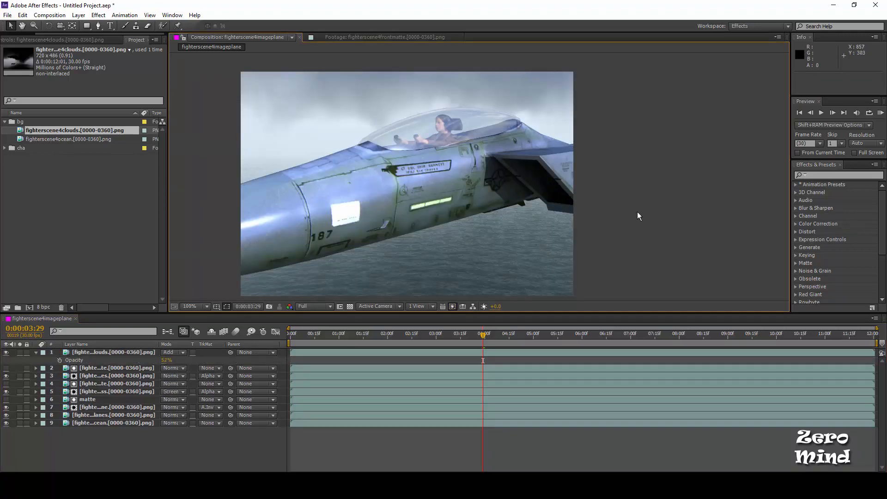
scroll(637, 213, down, 1)
drag(637, 215, 630, 229)
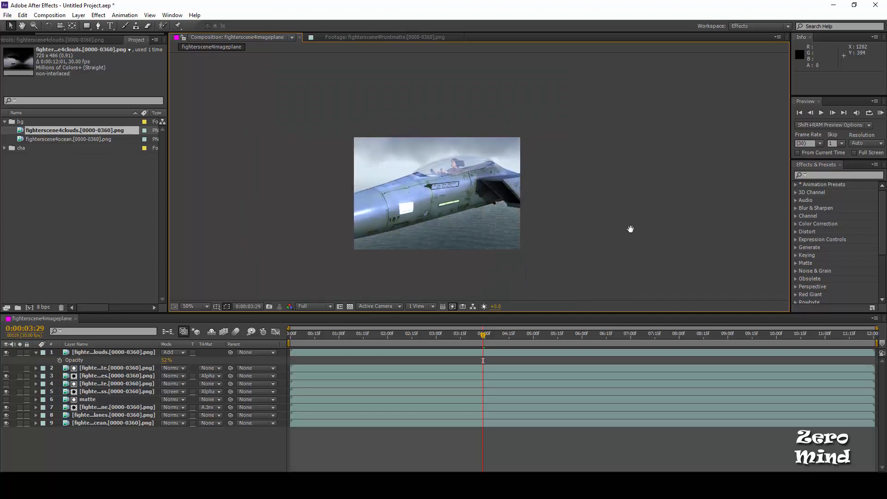
Check the softened clouds over the jets at 0:00:01:13 and collapse the clouds layer's properties.
click(358, 334)
drag(359, 334, 360, 334)
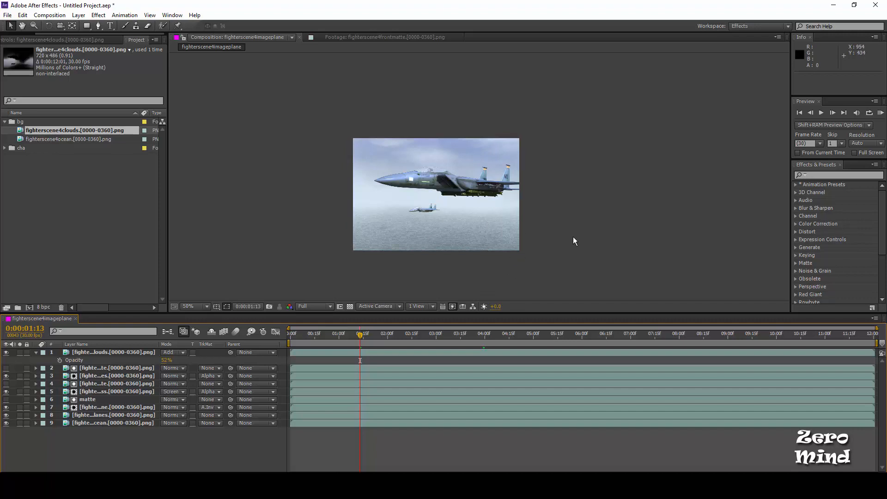
drag(565, 231, 558, 234)
scroll(543, 166, up, 1)
drag(488, 232, 532, 189)
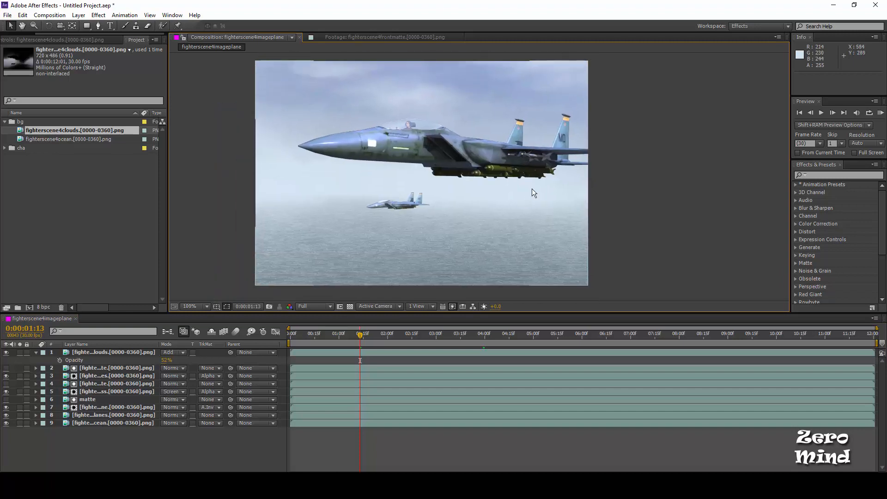
click(36, 352)
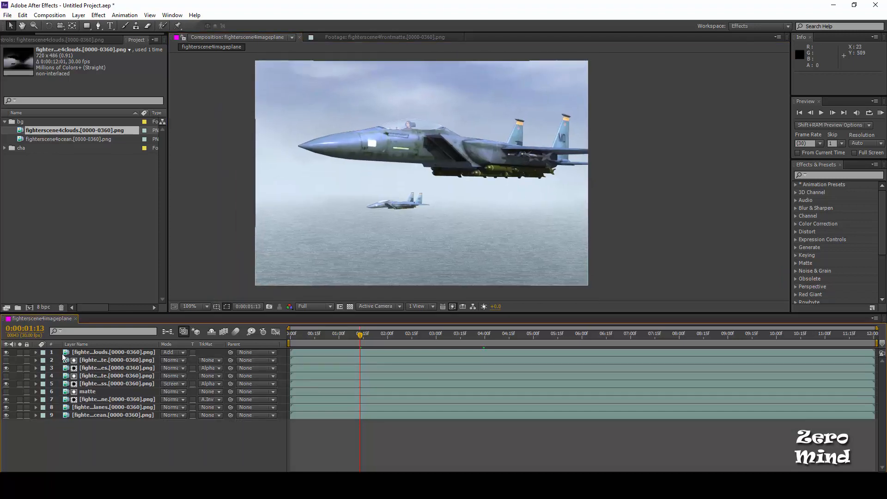
Apply a Curves effect to the clouds layer and bend its RGB curve slightly at the midpoint.
click(79, 353)
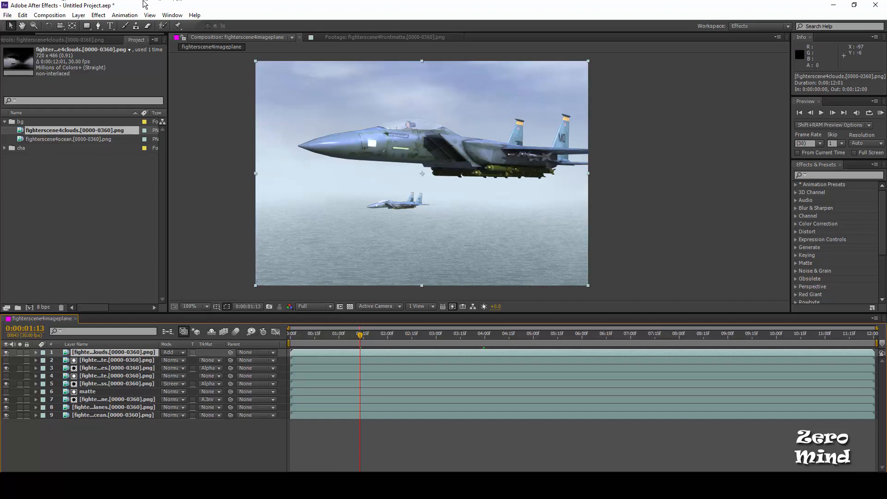
click(98, 14)
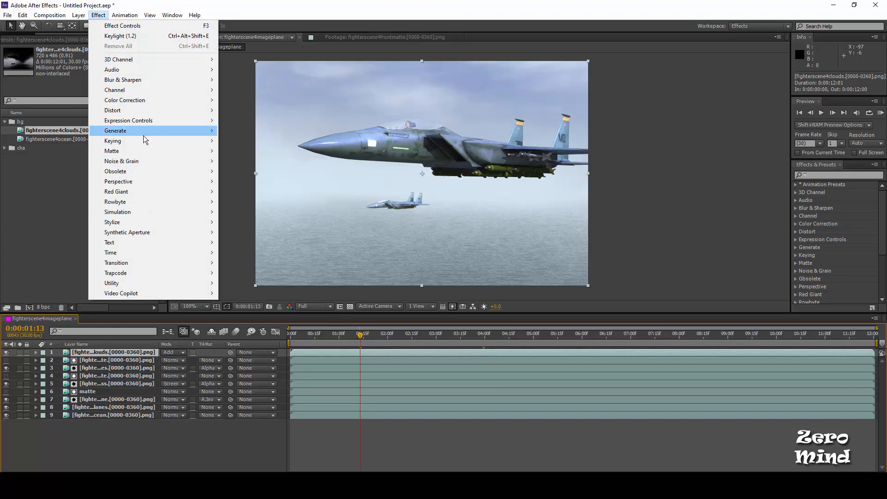
mouse_move(145, 105)
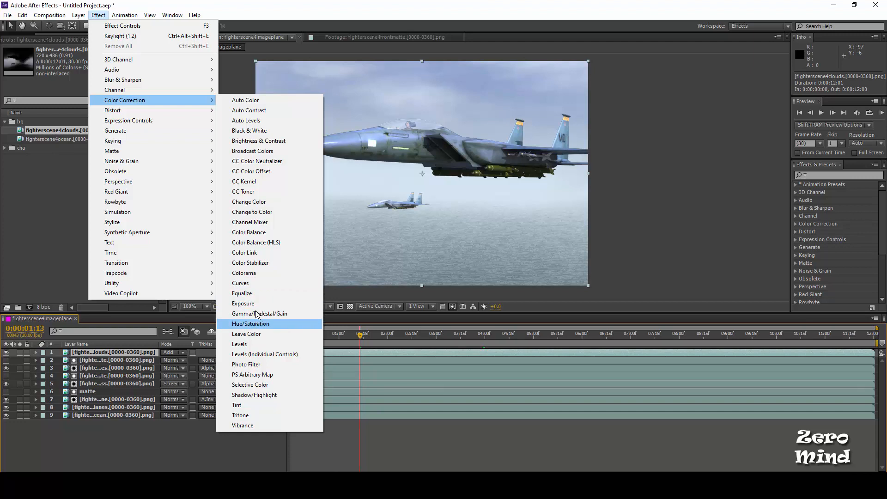
click(240, 282)
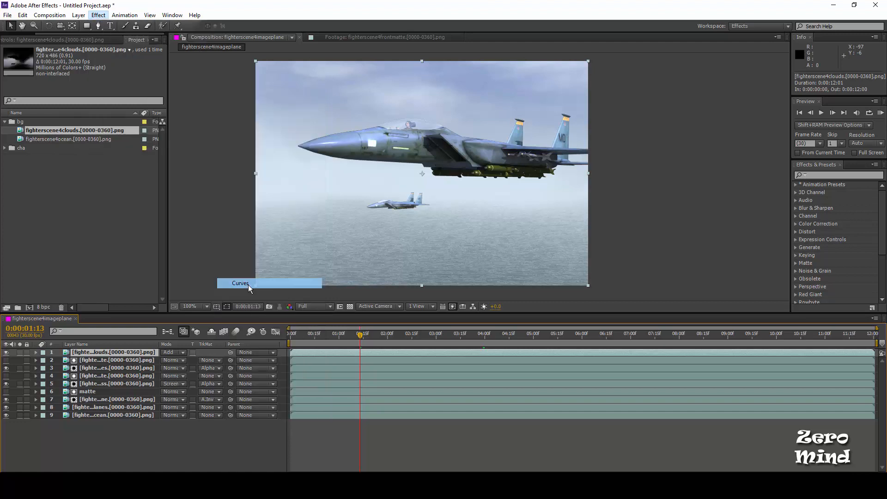
drag(65, 118, 76, 136)
drag(72, 131, 67, 117)
Try the red and green curves on the clouds layer, lowering the green midtones, and remove the Curves effect.
click(109, 66)
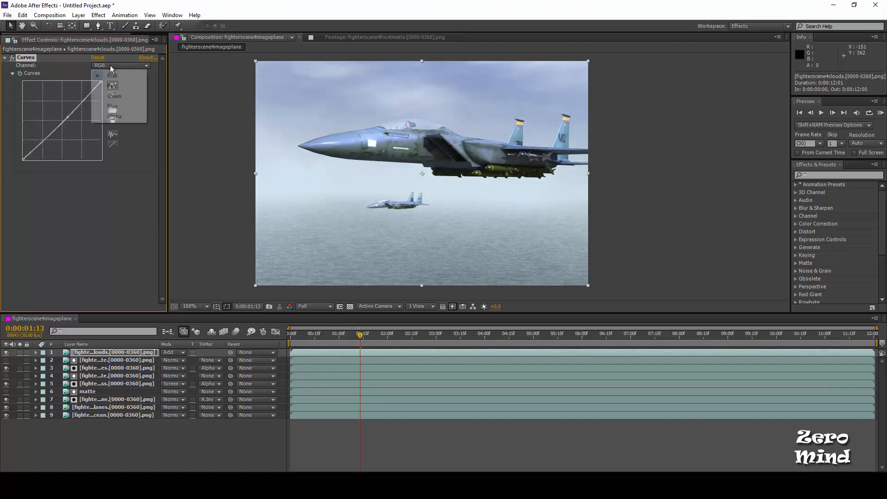
click(110, 82)
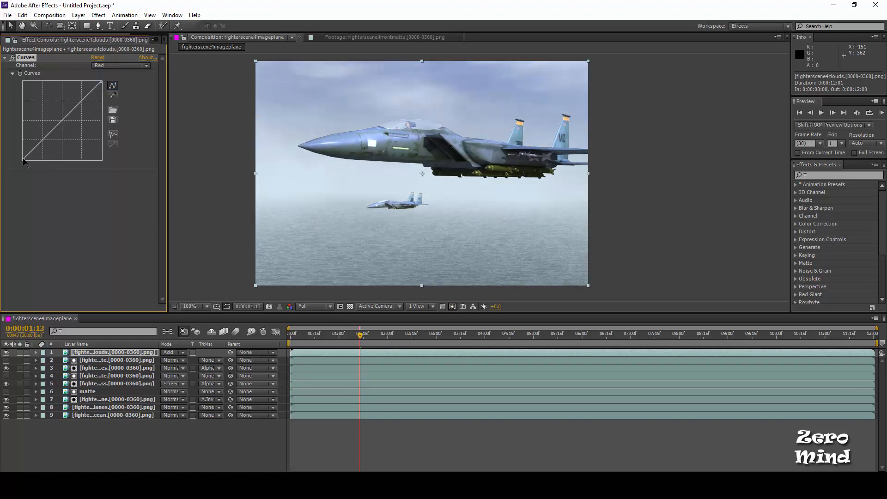
mouse_move(24, 159)
mouse_down()
mouse_move(24, 144)
mouse_move(21, 166)
mouse_up()
click(122, 68)
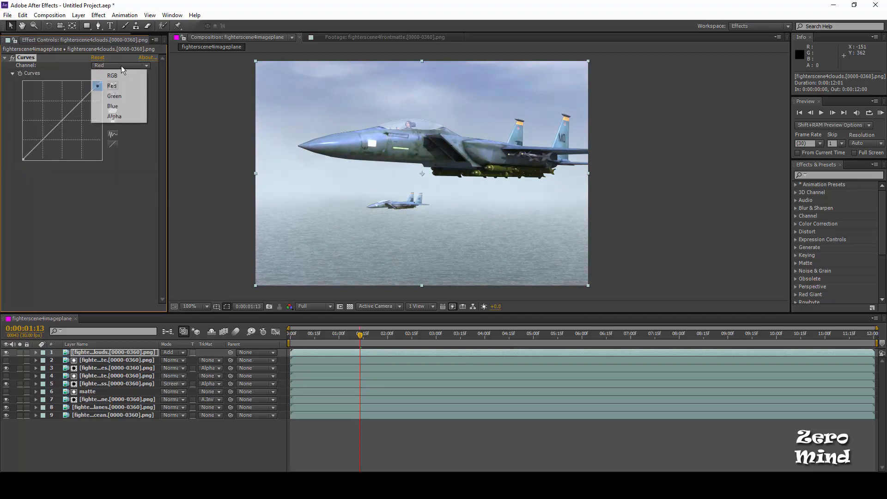
click(115, 96)
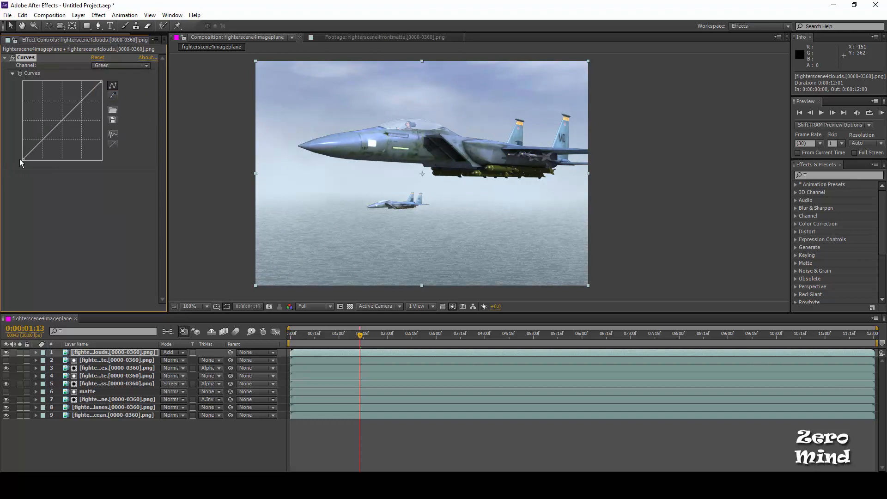
mouse_move(22, 160)
mouse_down()
mouse_move(25, 129)
mouse_move(29, 164)
mouse_move(12, 164)
mouse_up()
mouse_move(63, 134)
mouse_down()
mouse_move(66, 140)
mouse_move(56, 118)
mouse_move(73, 135)
mouse_up()
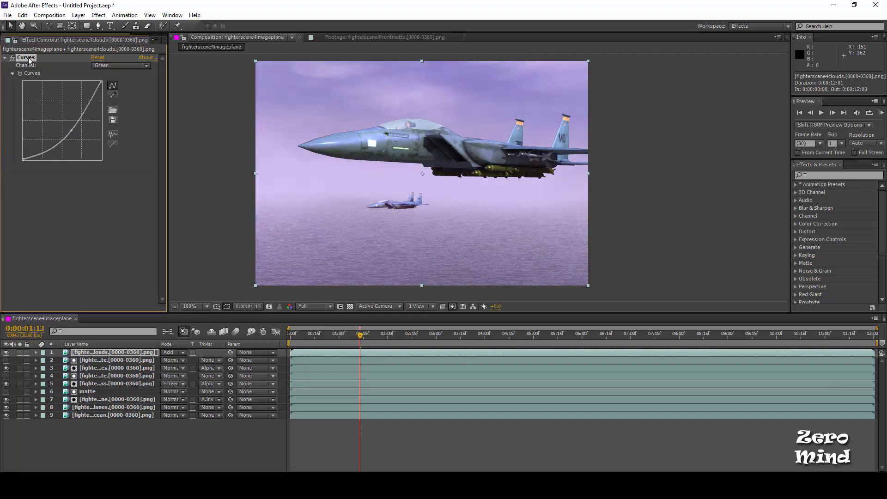
key(Delete)
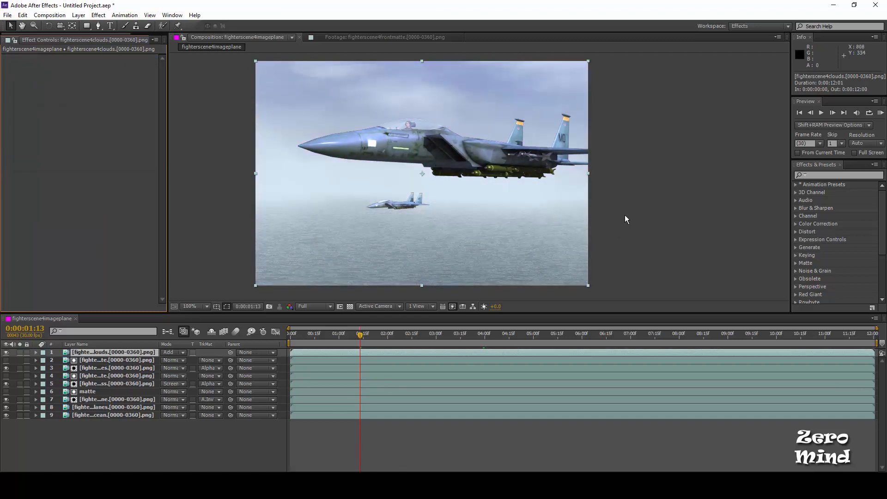
Check the composite of cockpit, clouds and ocean at 0:00:03:29.
drag(625, 215, 617, 221)
drag(370, 335, 484, 339)
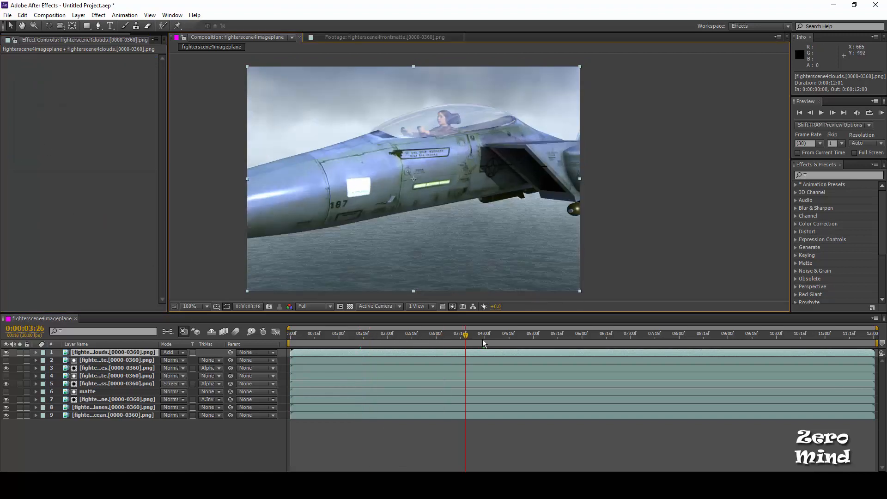
scroll(631, 152, down, 1)
drag(604, 159, 553, 163)
scroll(485, 160, up, 1)
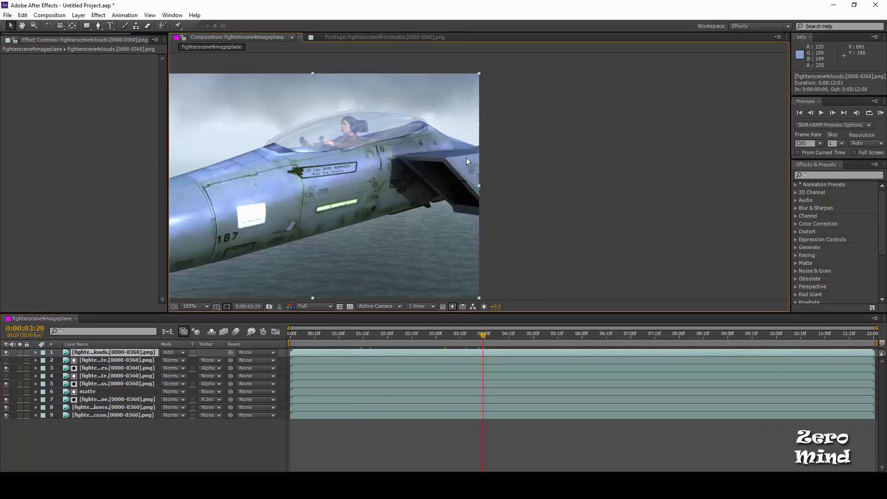
drag(442, 199, 536, 204)
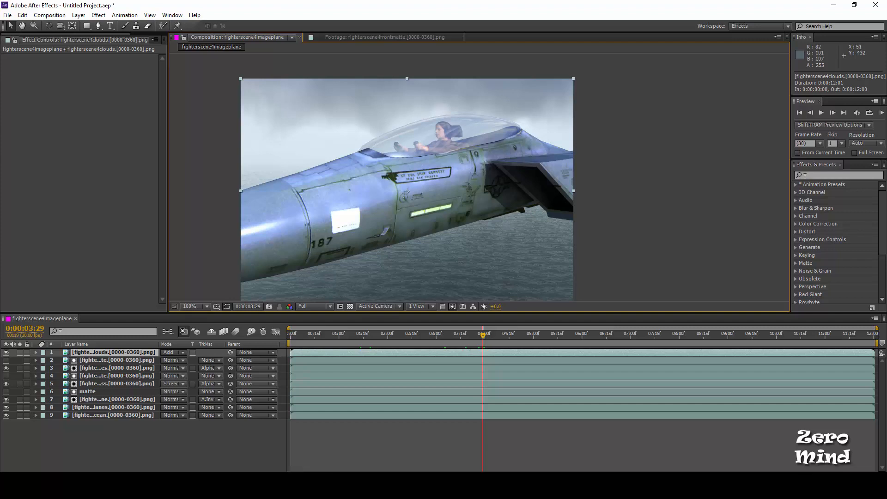
click(214, 486)
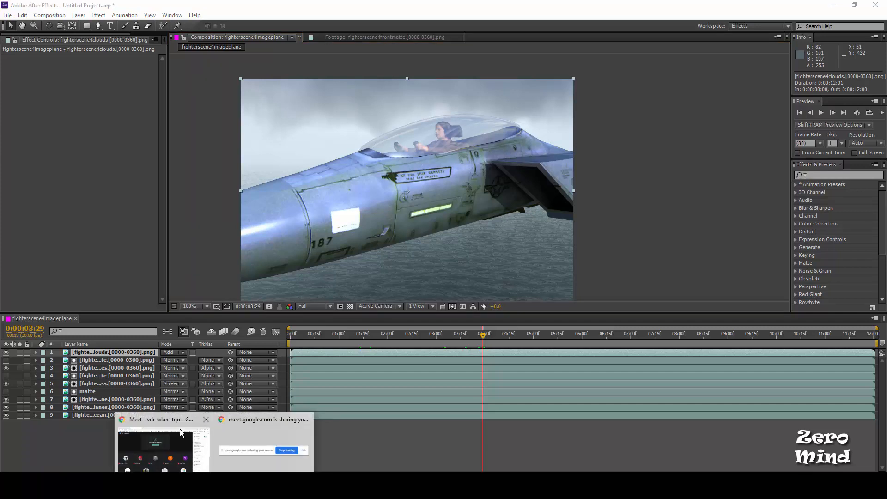
mouse_move(171, 418)
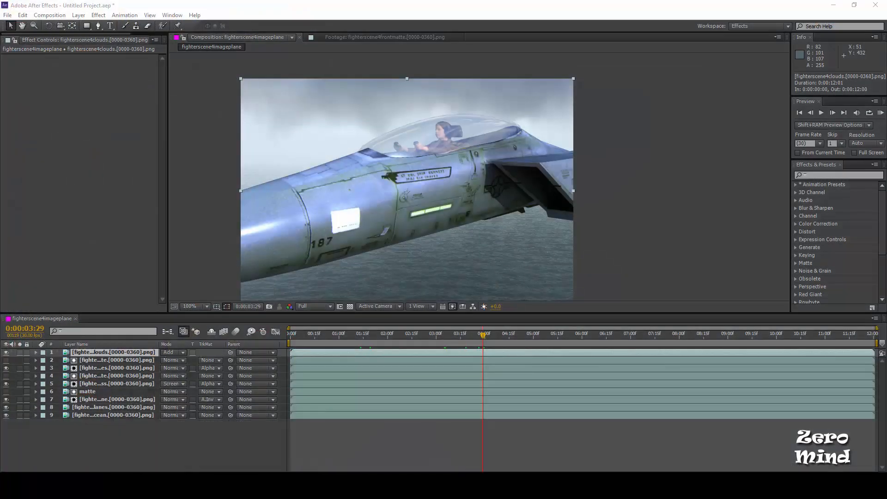
click(82, 128)
Add a blue solid with the default settings as the topmost layer and apply the Fractal Noise effect to it.
click(129, 441)
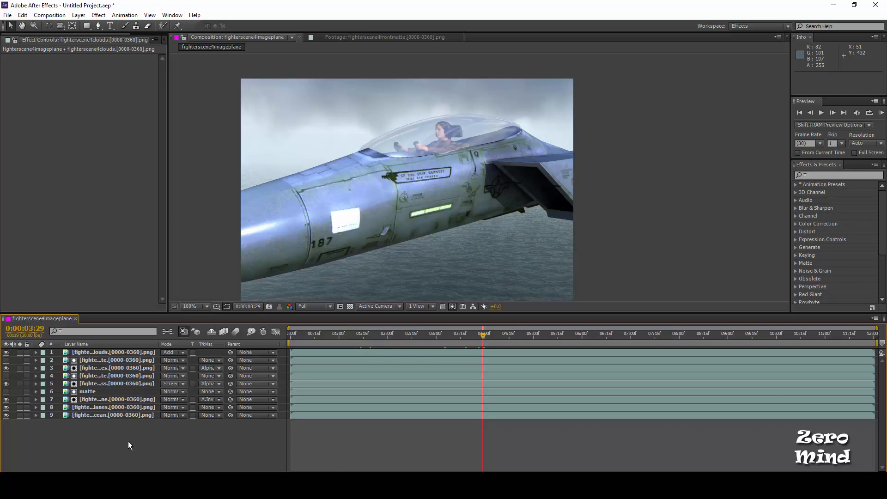
key(ctrl+y)
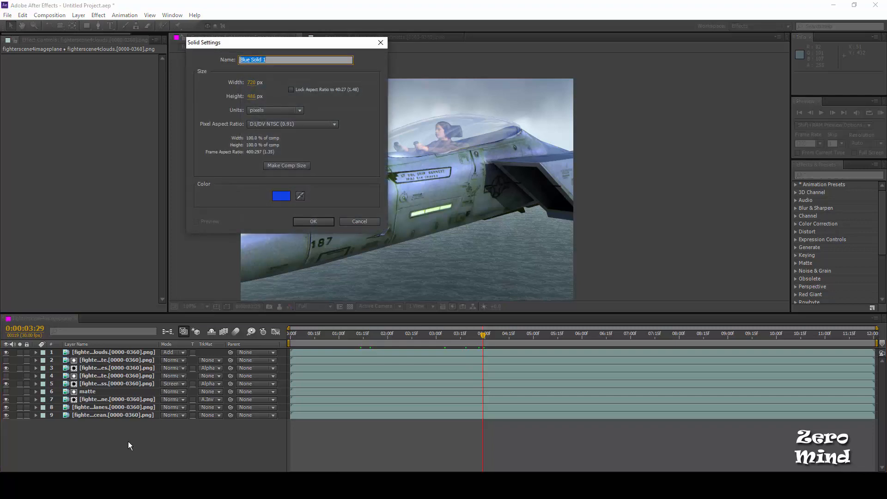
click(313, 221)
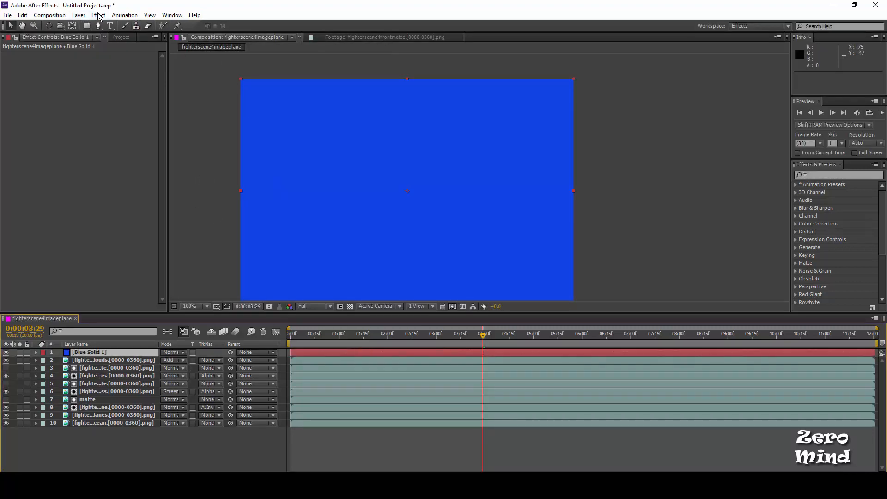
click(98, 15)
mouse_move(168, 214)
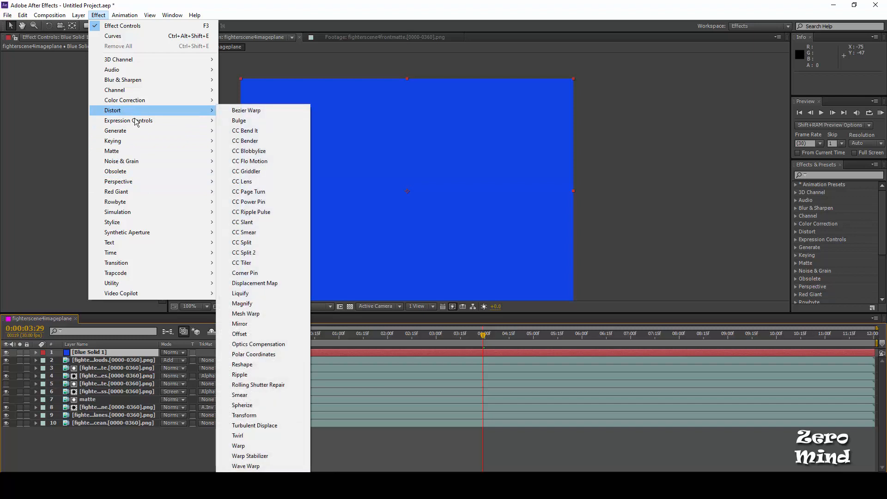
mouse_move(137, 126)
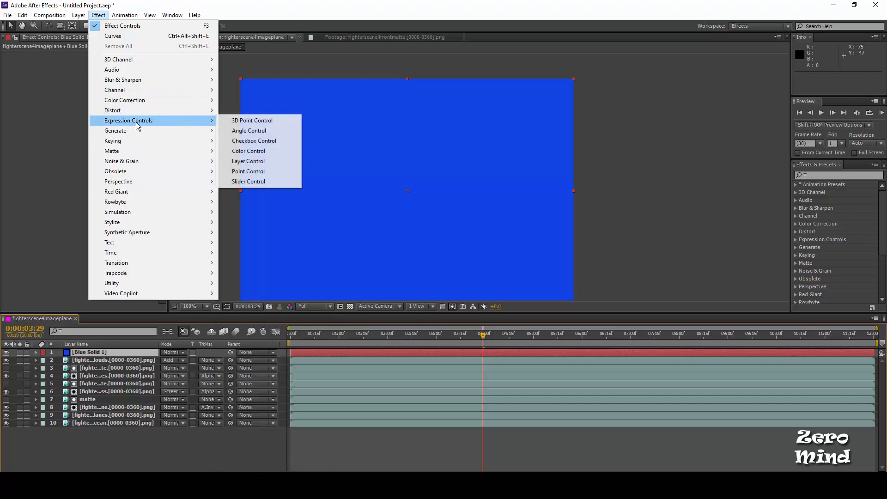
mouse_move(138, 163)
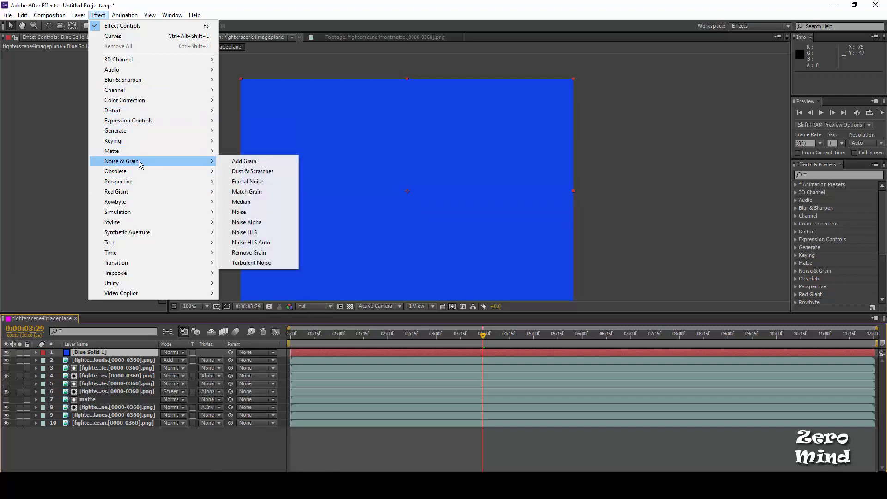
click(261, 182)
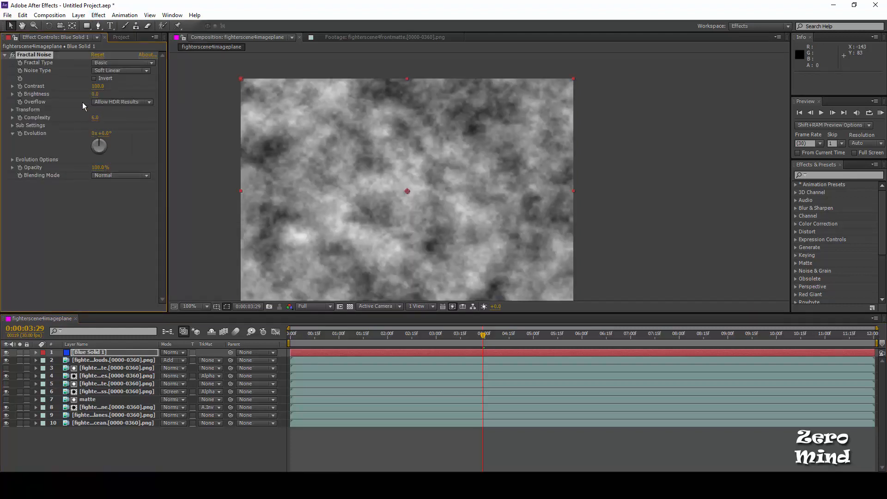
Turn off uniform scaling in the Fractal Noise transform and stretch the noise to about 445 scale width and 136 scale height.
click(13, 110)
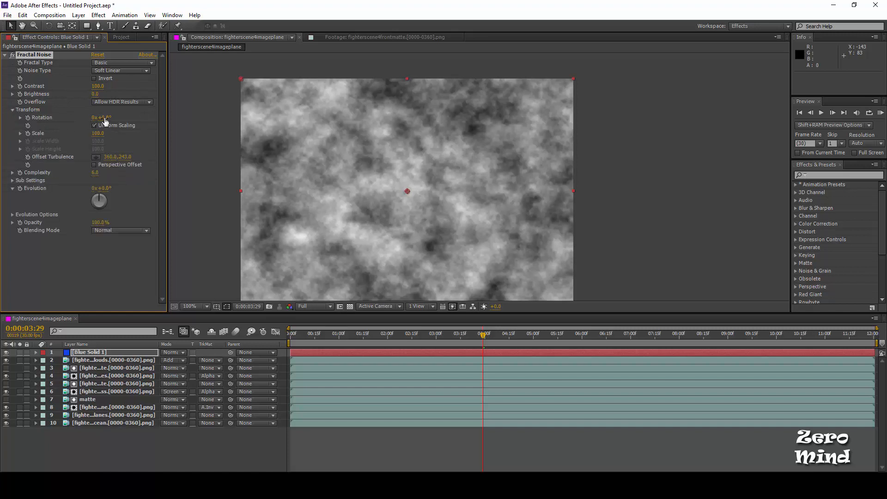
drag(95, 138, 142, 138)
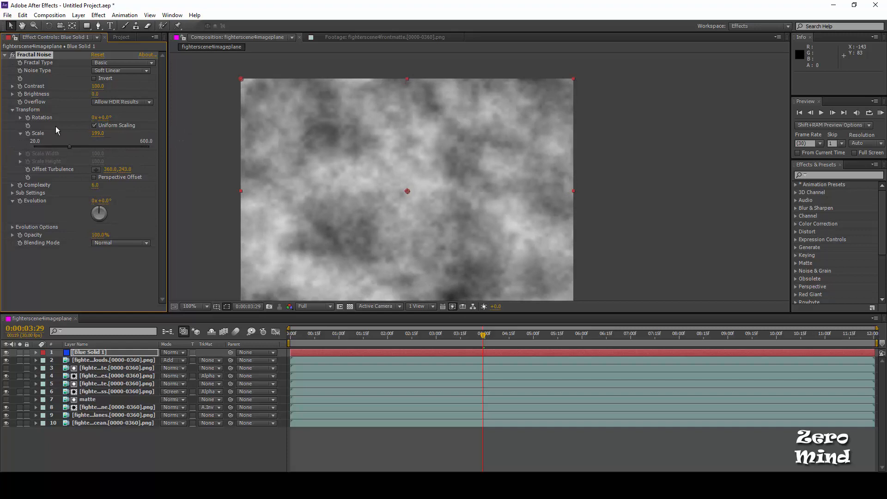
click(94, 125)
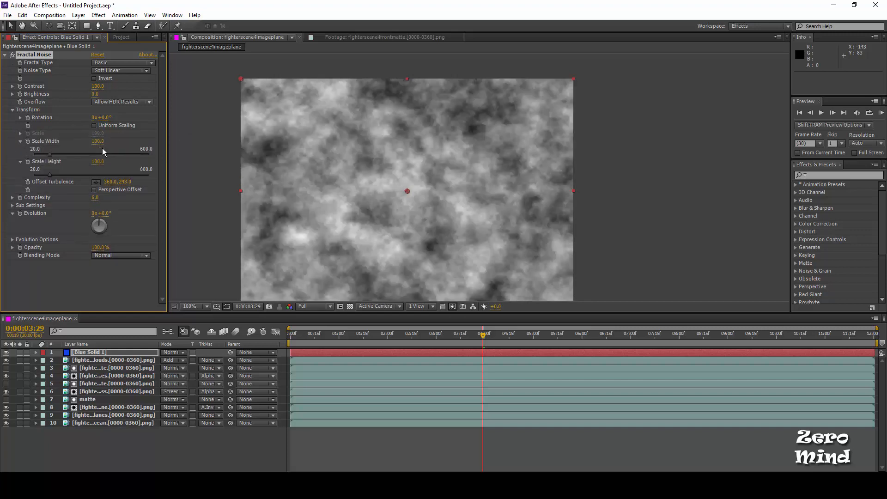
drag(99, 147, 102, 165)
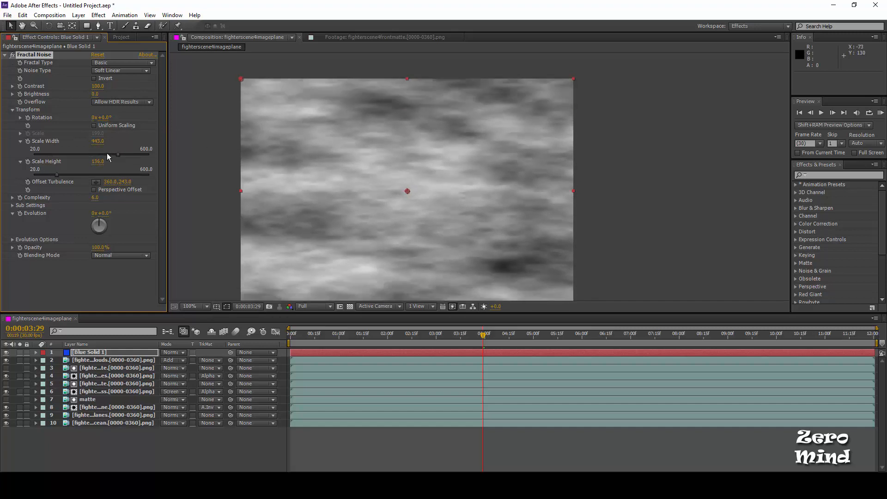
Set the Fractal Noise type to Cloudy, trying Swirly along the way for comparison.
click(120, 62)
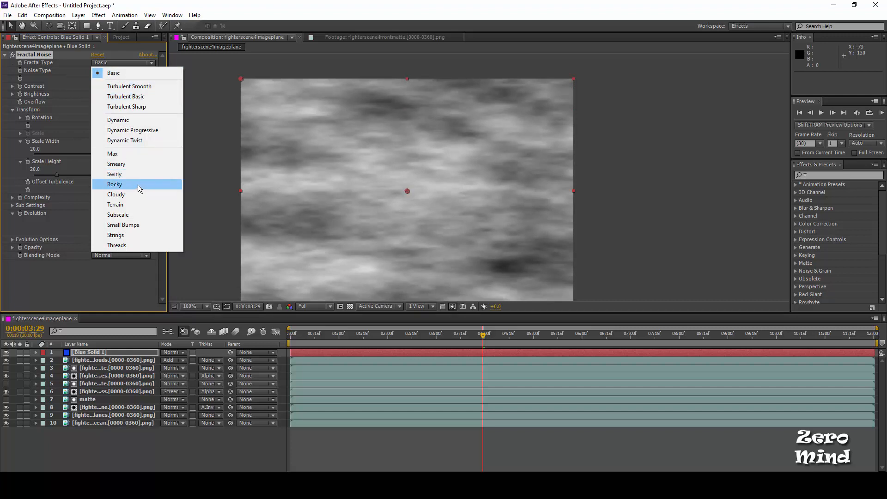
click(115, 195)
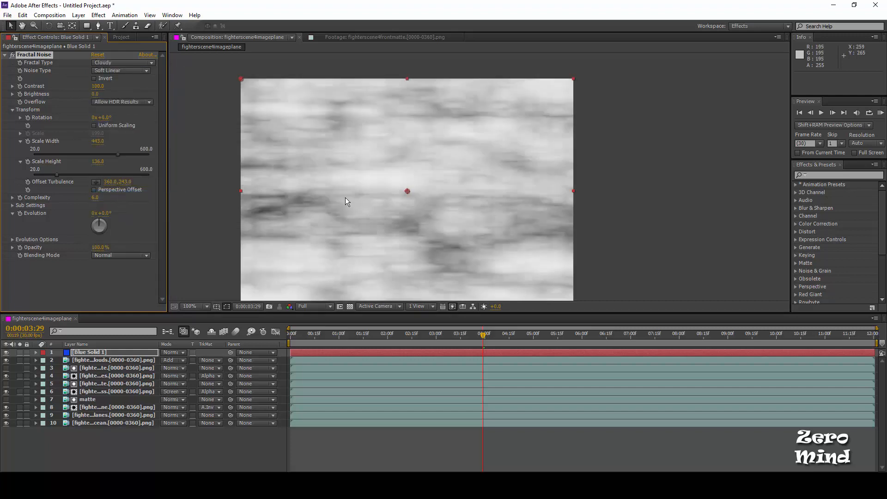
click(123, 62)
click(123, 62)
click(124, 62)
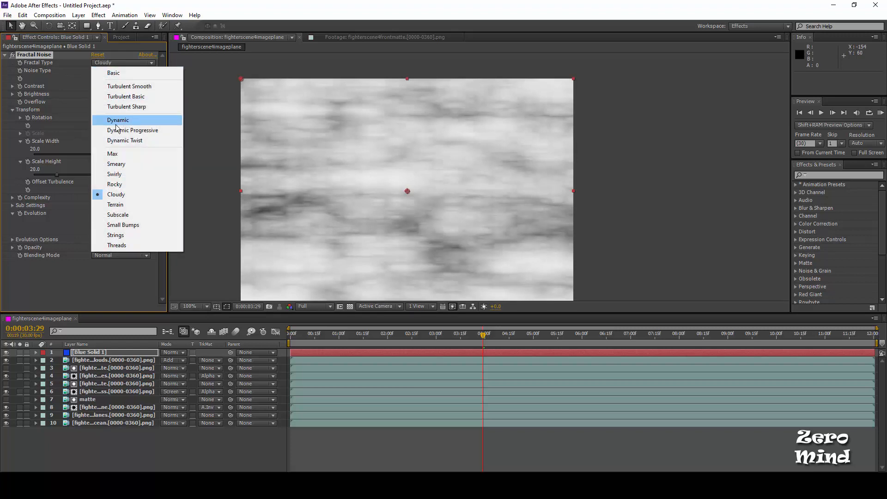
click(113, 174)
click(124, 62)
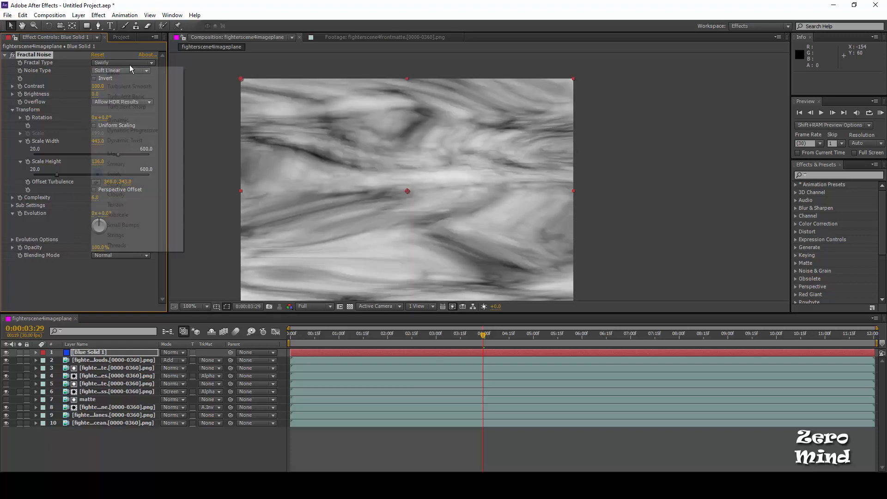
click(124, 196)
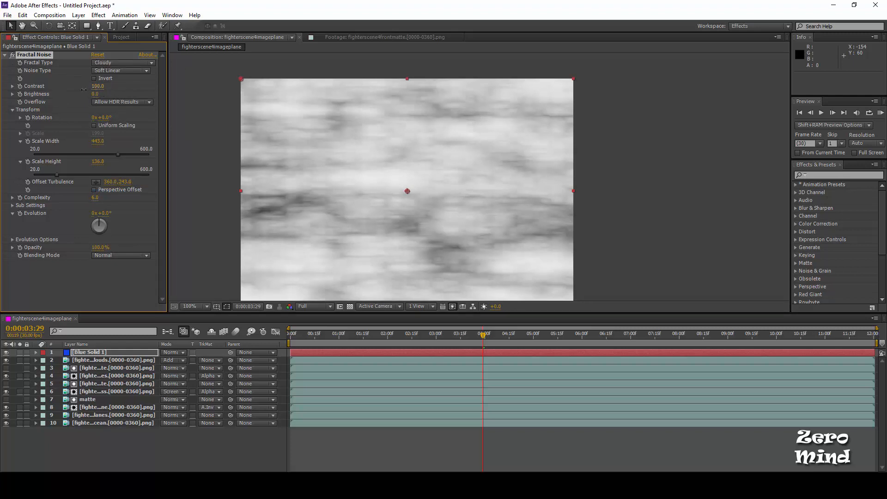
Try a lower contrast for the Fractal Noise effect and undo the change.
mouse_move(96, 87)
mouse_down()
mouse_move(68, 92)
mouse_move(82, 90)
mouse_up()
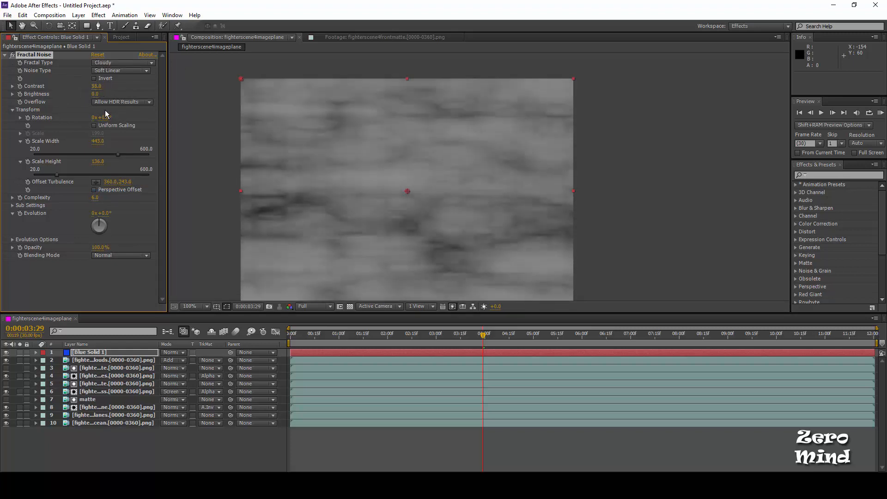
key(ctrl+z)
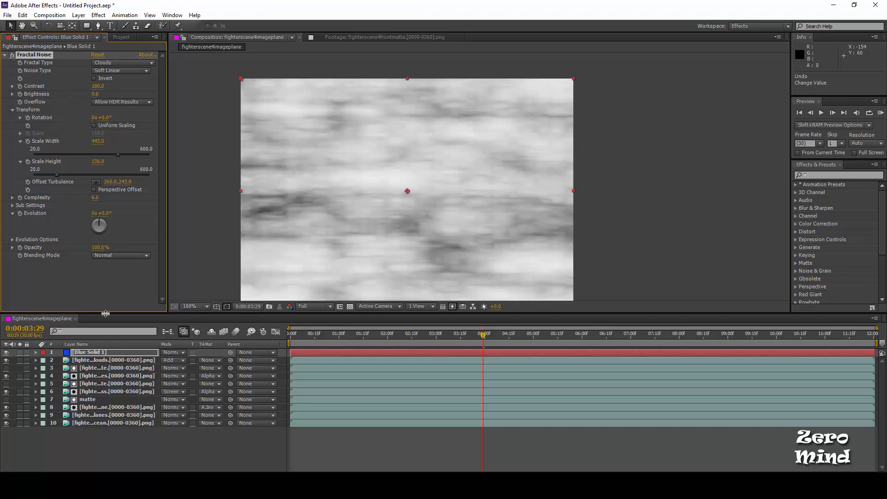
Try the Add blending mode for Fractal Noise, switch it to Screen, and set the effect's opacity to 88%.
click(102, 256)
click(119, 289)
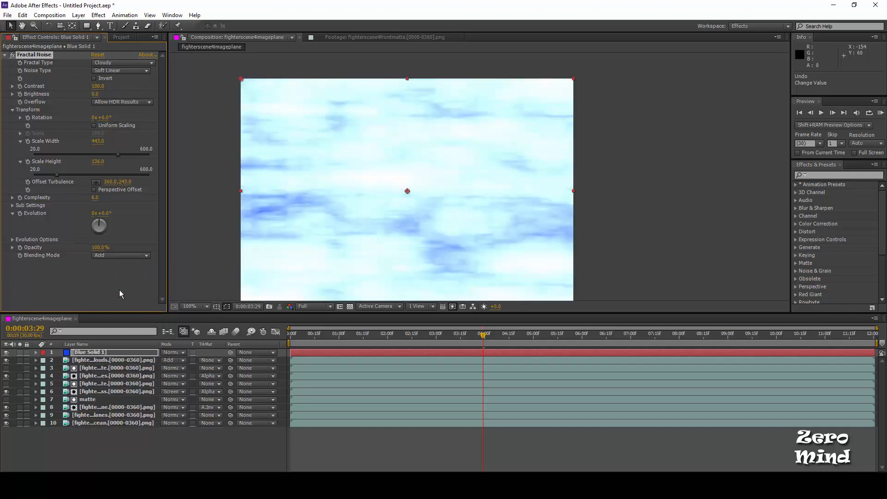
click(118, 256)
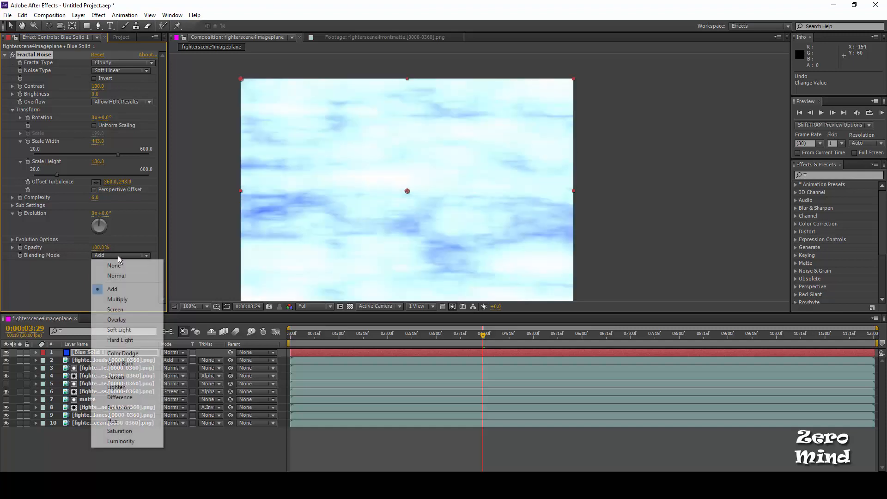
click(119, 311)
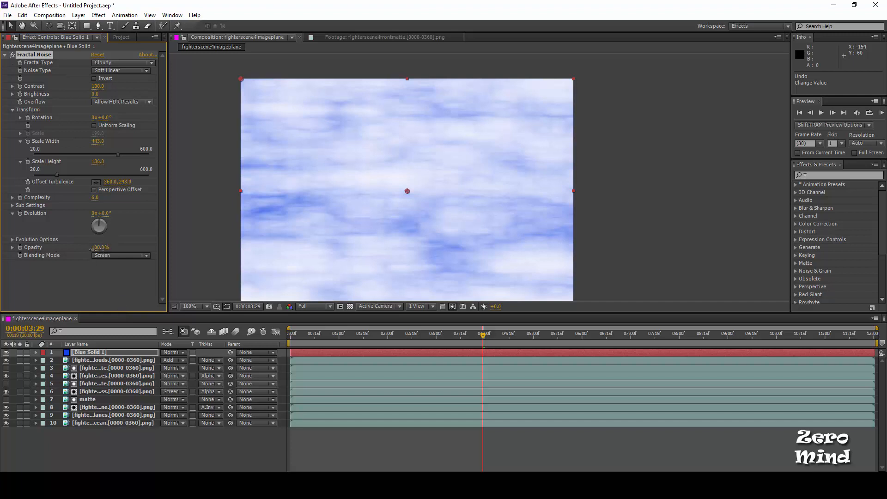
mouse_move(107, 249)
mouse_down()
mouse_move(99, 248)
mouse_move(112, 248)
mouse_up()
drag(196, 247, 141, 238)
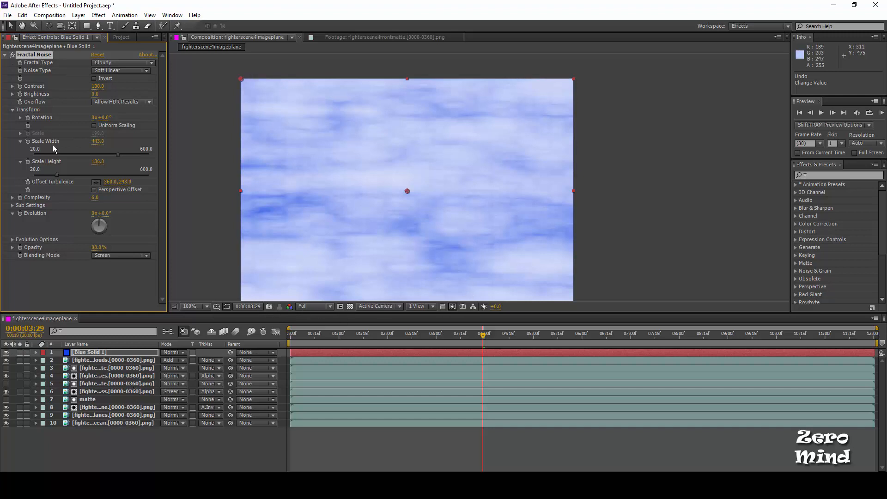
Cut the Fractal Noise effect from the blue solid and delete the solid layer.
key(Delete)
click(93, 353)
key(Delete)
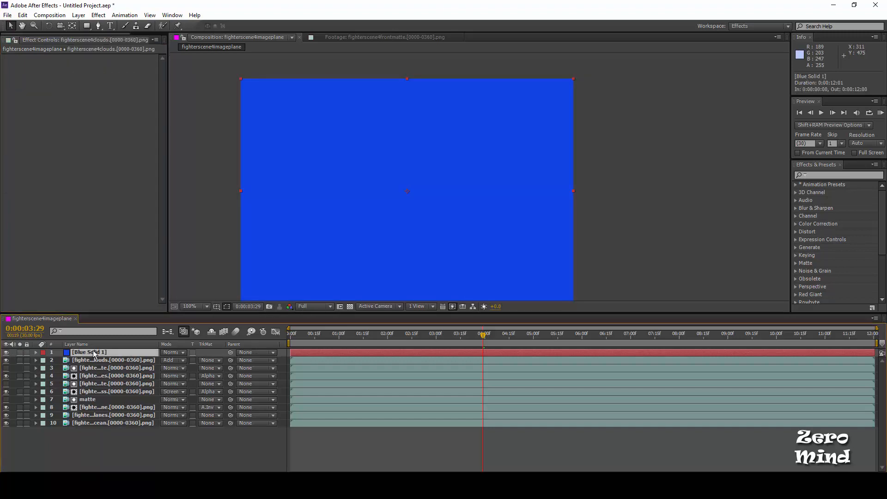
Try the cut Fractal Noise effect on a new topmost adjustment layer, and undo the paste and the layer creation.
key(ctrl+alt+y)
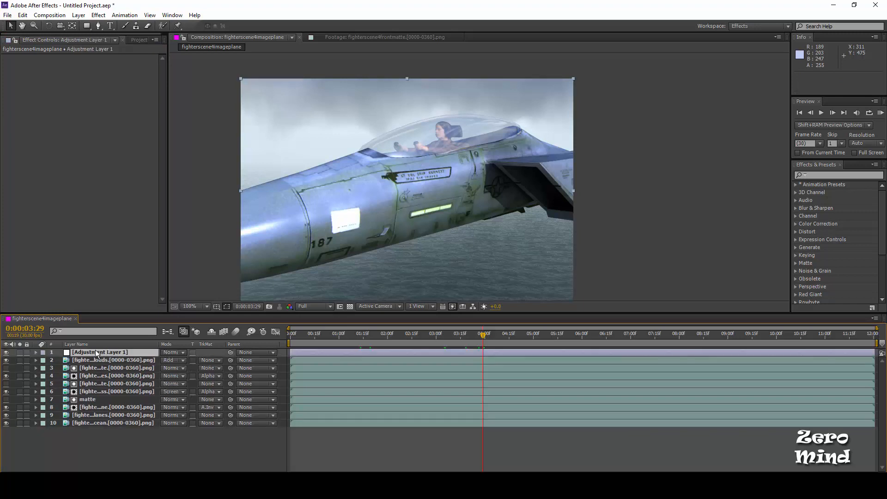
key(ctrl+v)
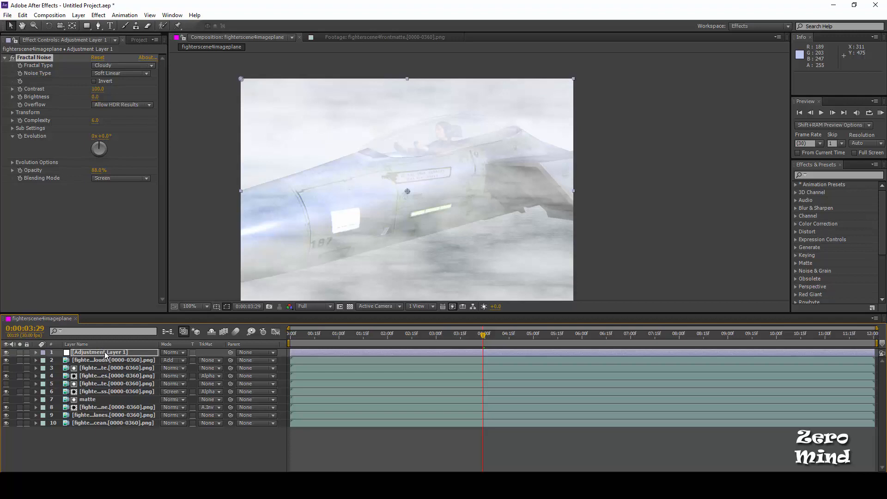
key(ctrl+z)
key(ctrl+z)
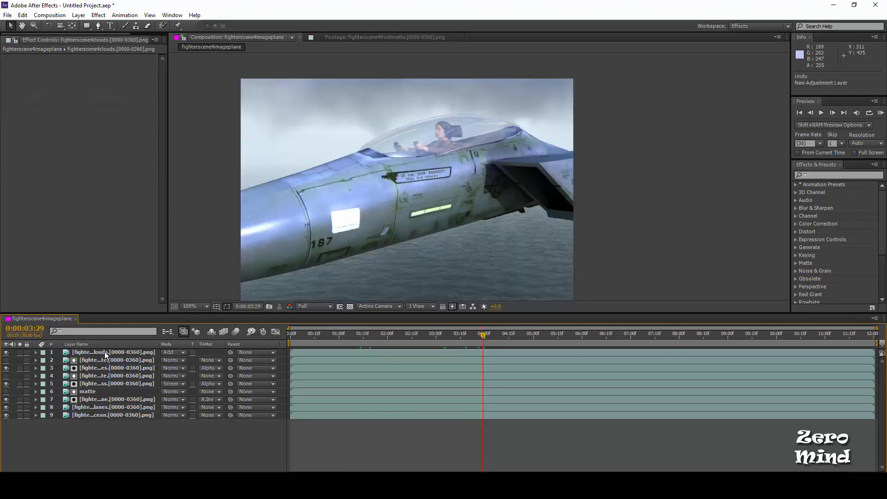
Try the Fractal Noise effect on a new default blue solid, switch the effect off for comparison, and delete the solid.
key(ctrl+y)
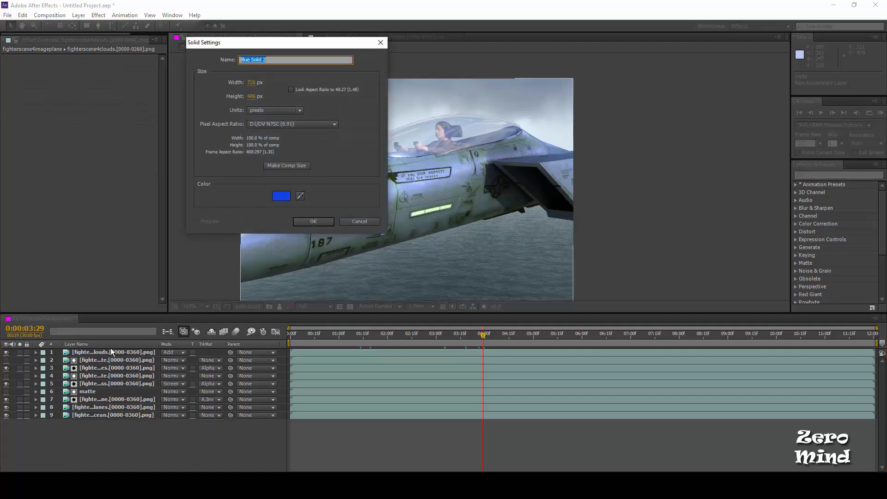
click(313, 222)
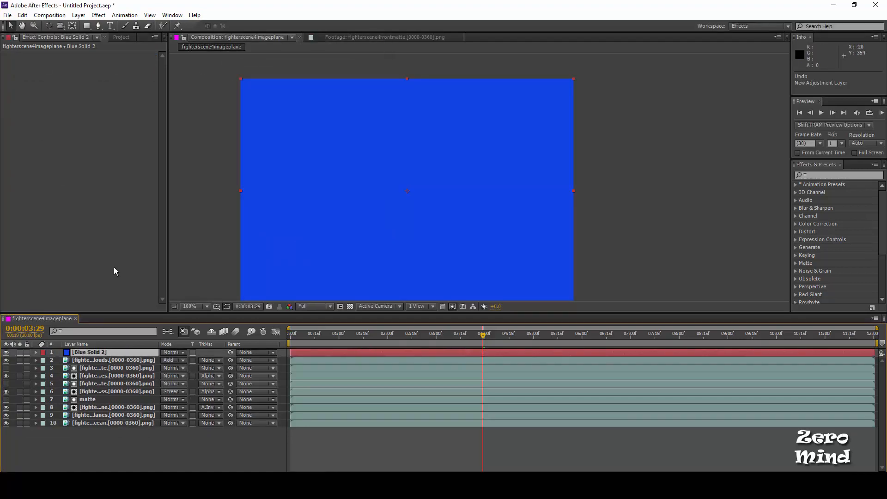
key(ctrl+alt+shift+e)
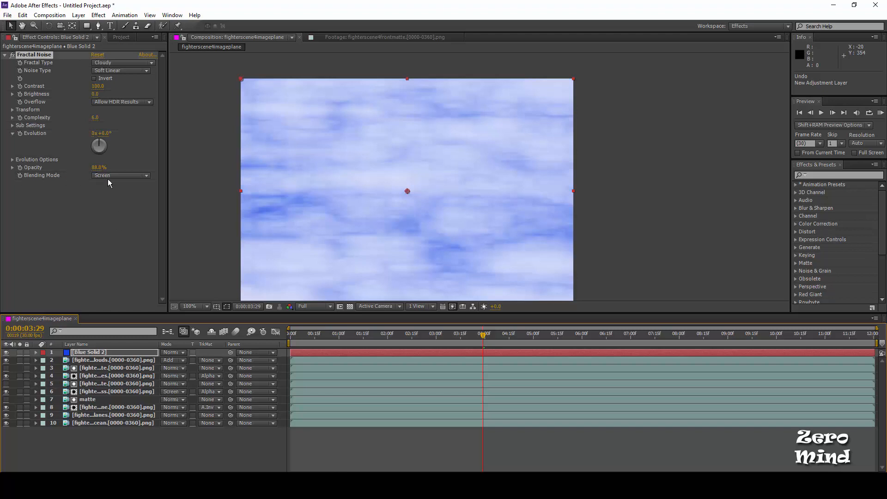
click(13, 54)
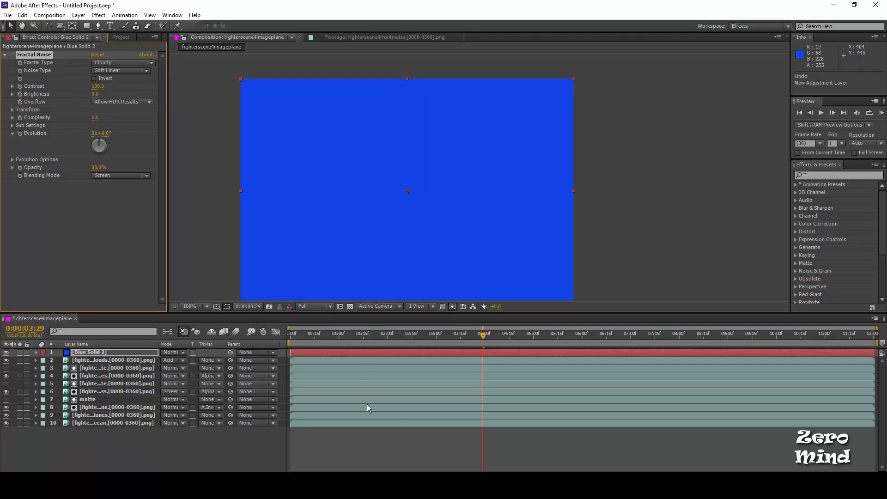
click(98, 354)
key(Delete)
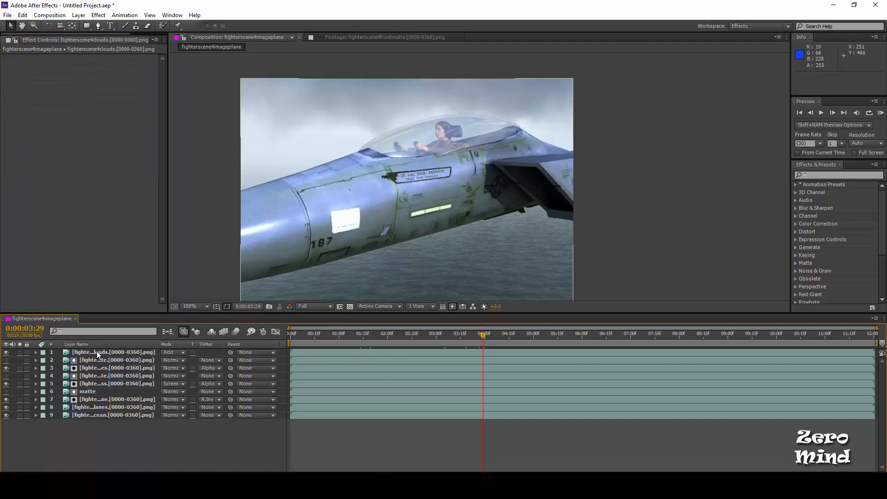
Add a topmost adjustment layer with the pasted Fractal Noise effect and lower the effect's opacity to 23%.
key(ctrl+alt+y)
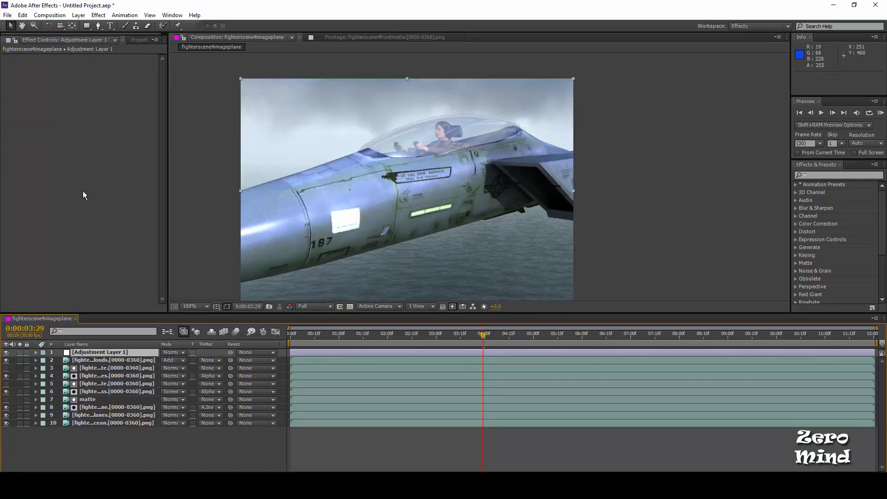
key(ctrl+v)
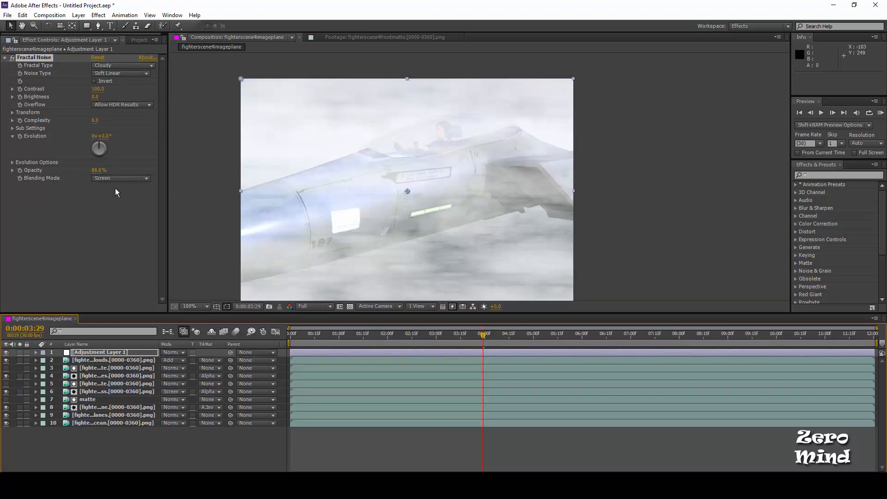
drag(99, 170, 65, 178)
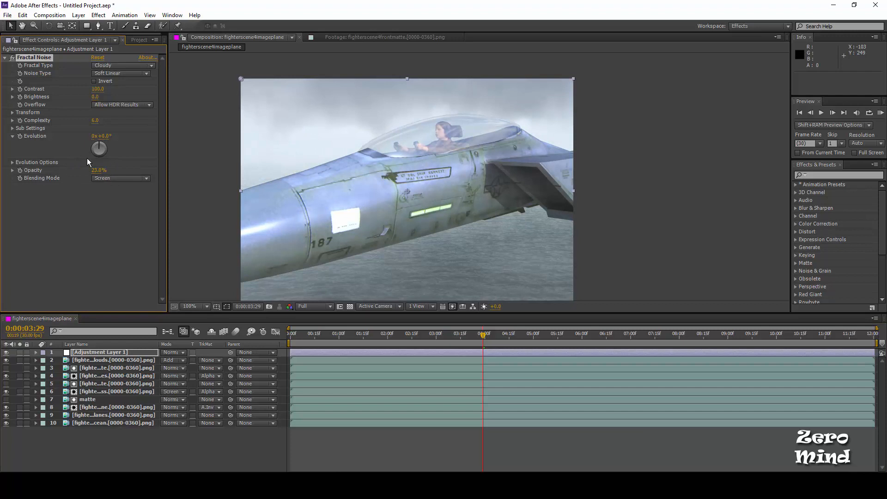
Compare the Add and Soft Light blending modes for Fractal Noise, choose Add, and lower the effect's opacity to 13%.
click(105, 180)
click(118, 210)
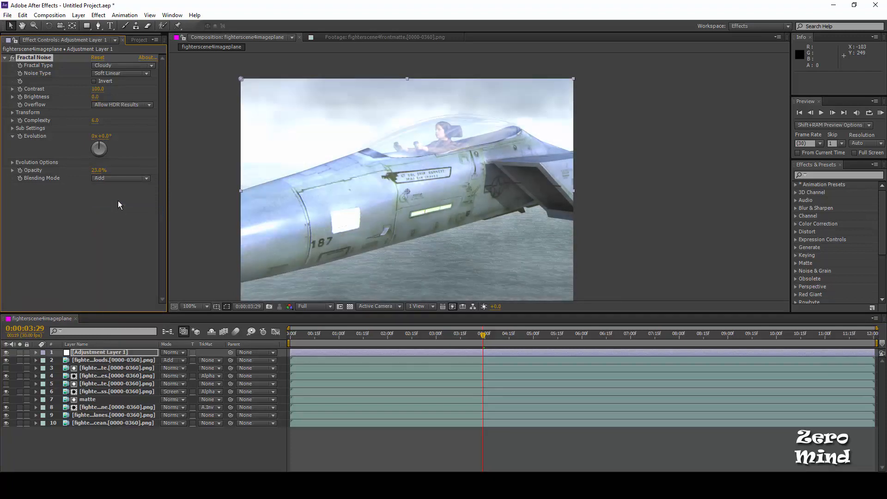
click(115, 177)
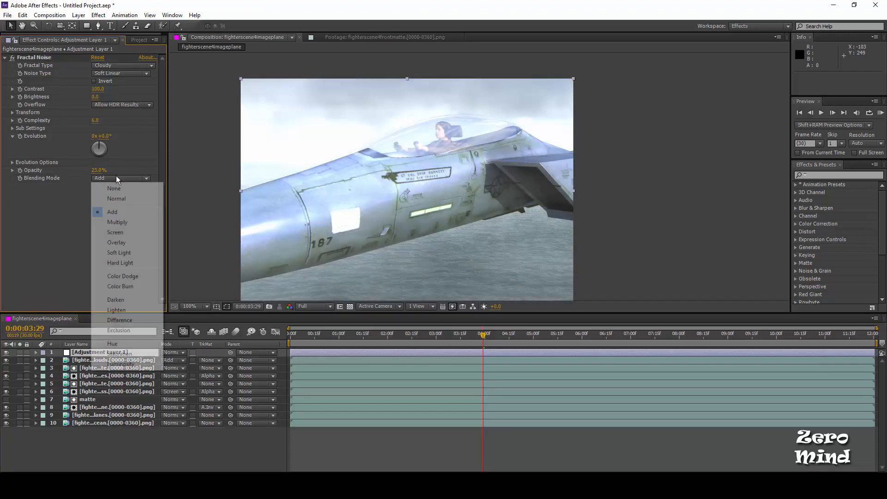
click(118, 252)
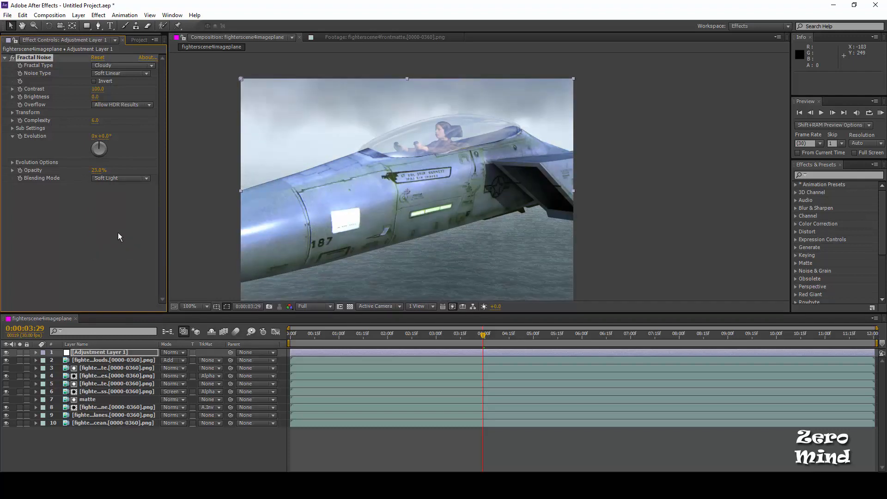
click(104, 178)
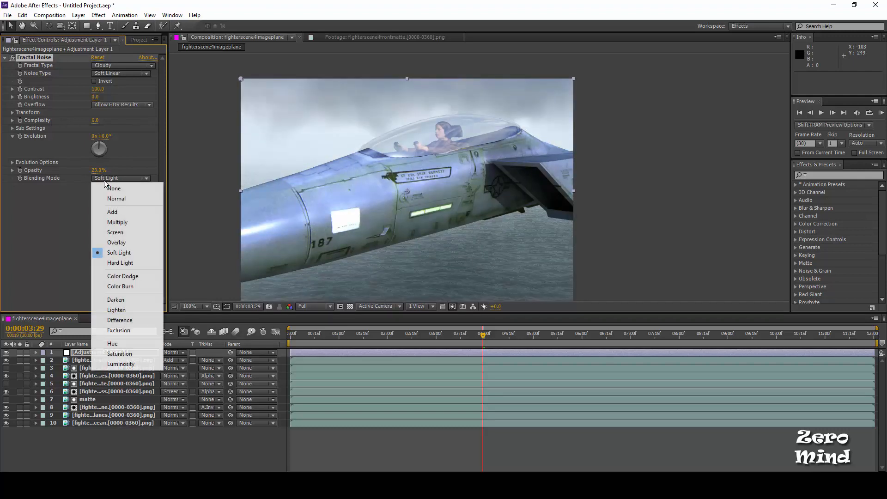
click(112, 212)
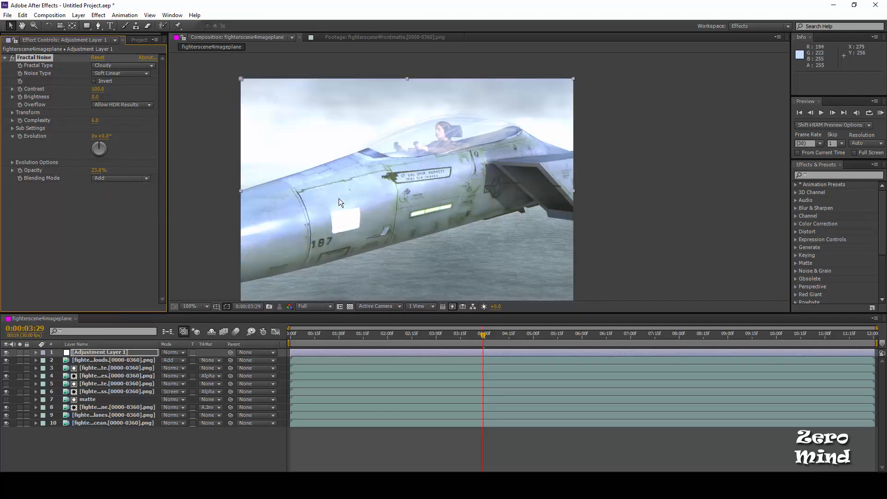
drag(93, 172, 83, 171)
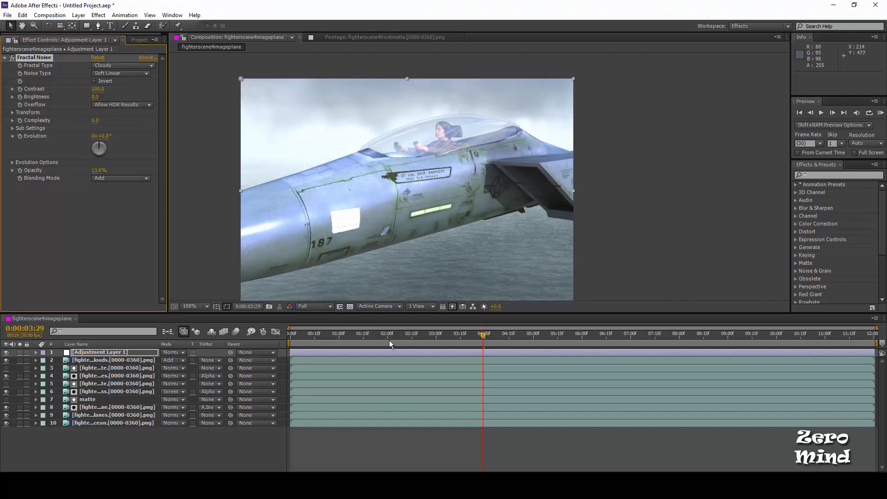
Solo the adjustment layer and set its Fractal Noise opacity to 100% and blending mode to Normal.
click(20, 352)
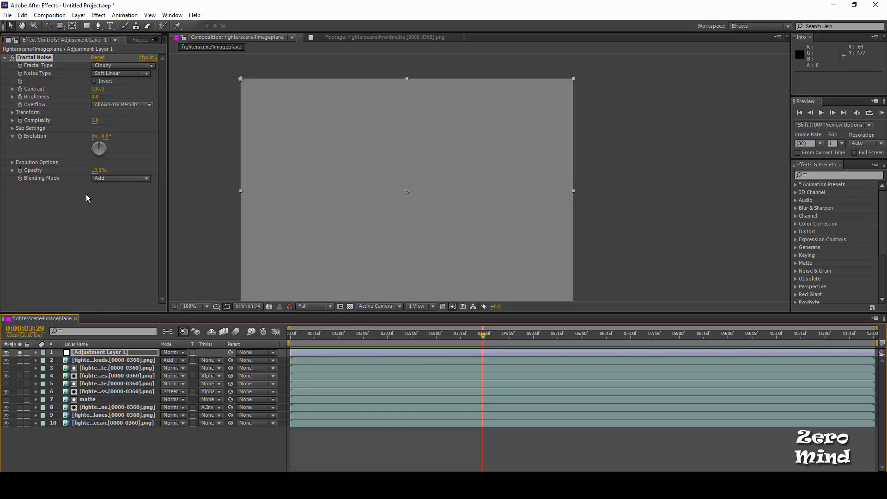
drag(98, 170, 225, 168)
click(135, 178)
click(127, 199)
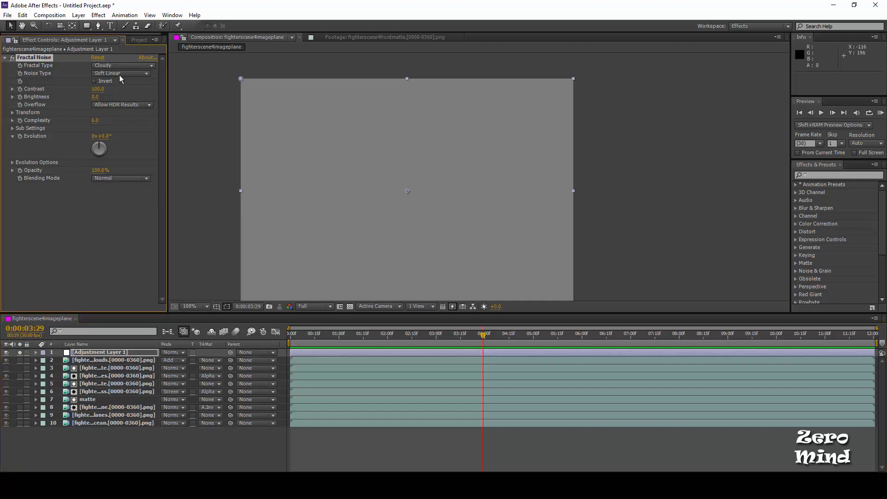
Try the copied Fractal Noise effect on a new default blue solid at 0:00:01:26, change its evolution to 48°, and delete the solid.
click(382, 334)
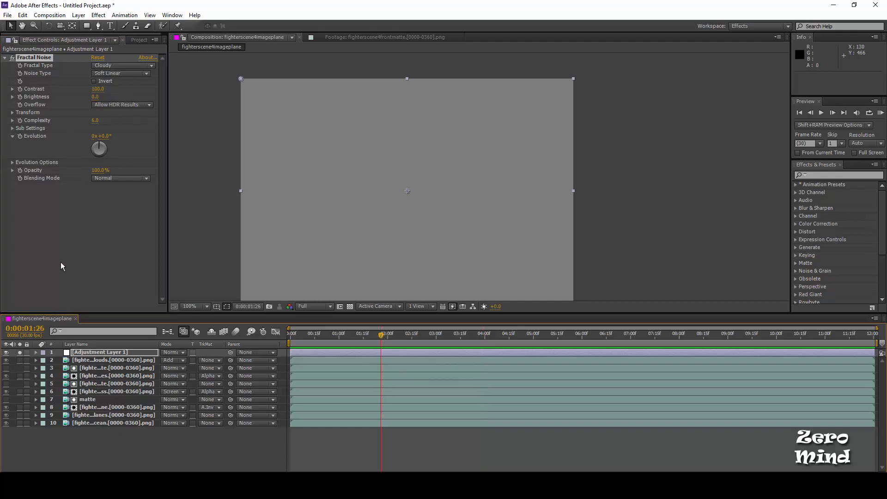
key(ctrl+y)
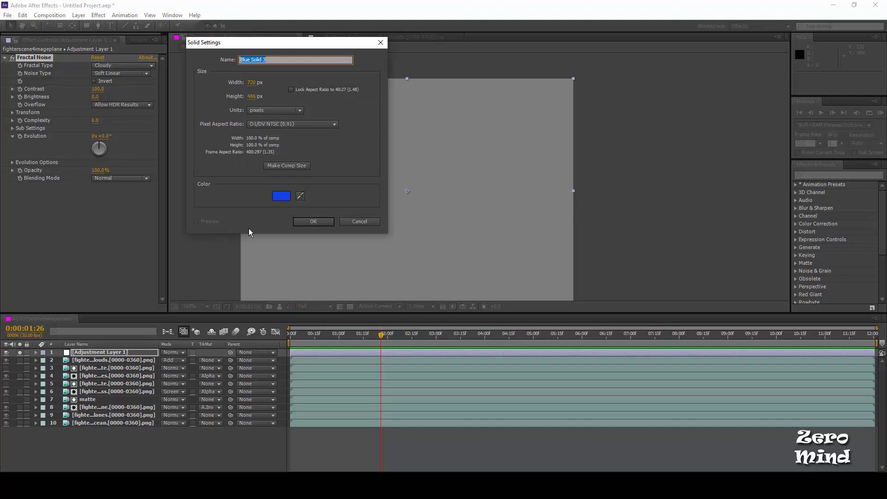
click(313, 222)
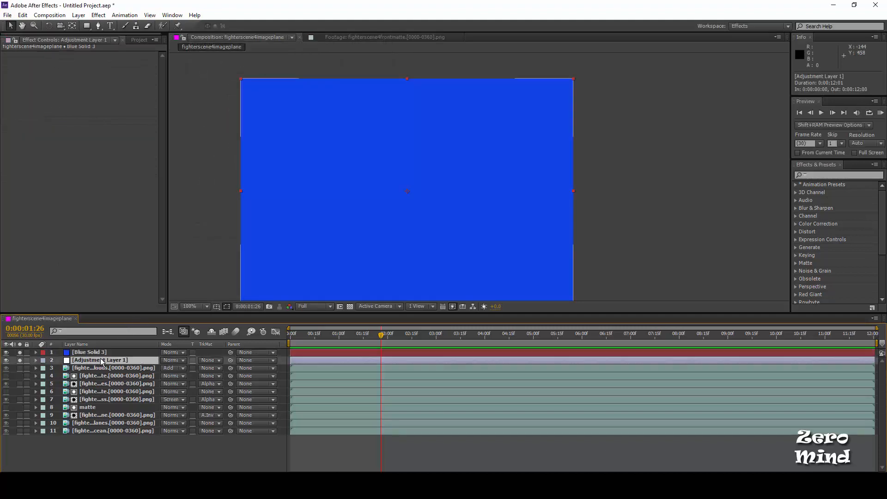
click(102, 361)
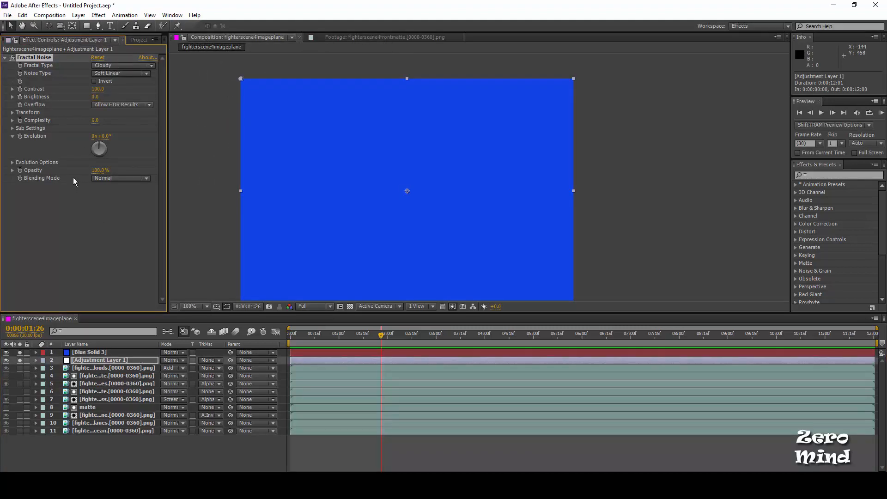
click(85, 353)
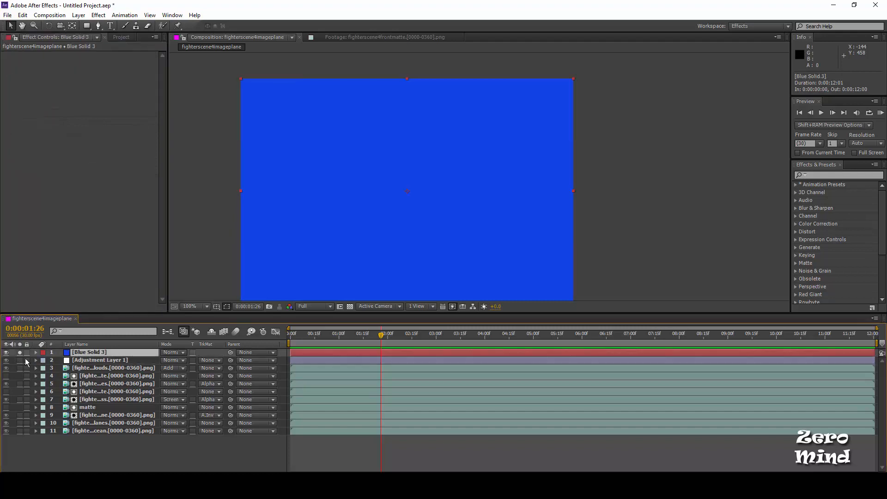
key(ctrl+v)
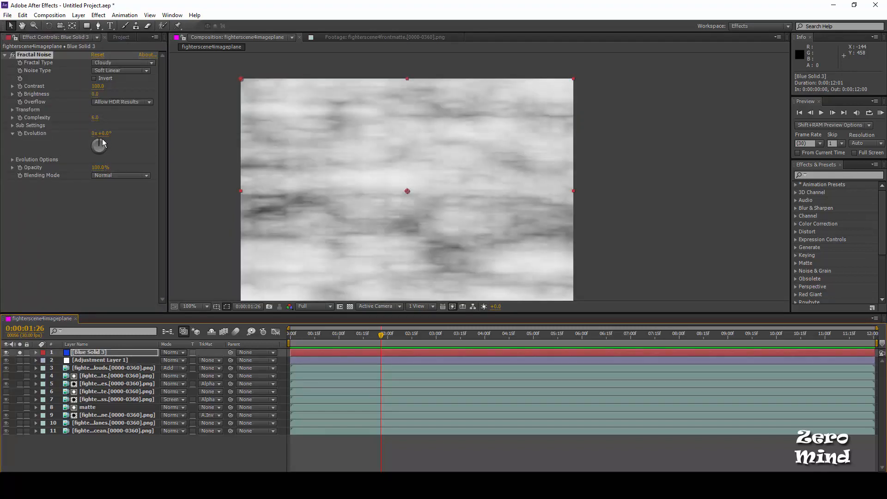
drag(104, 133, 123, 130)
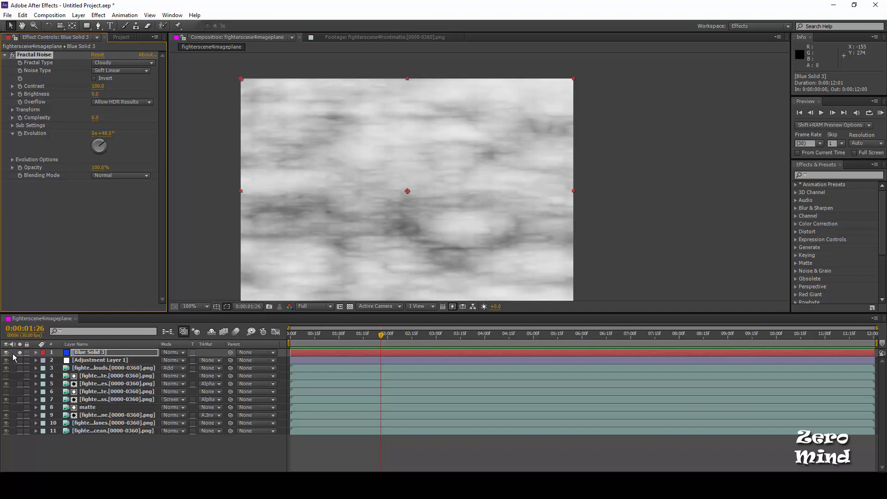
key(Delete)
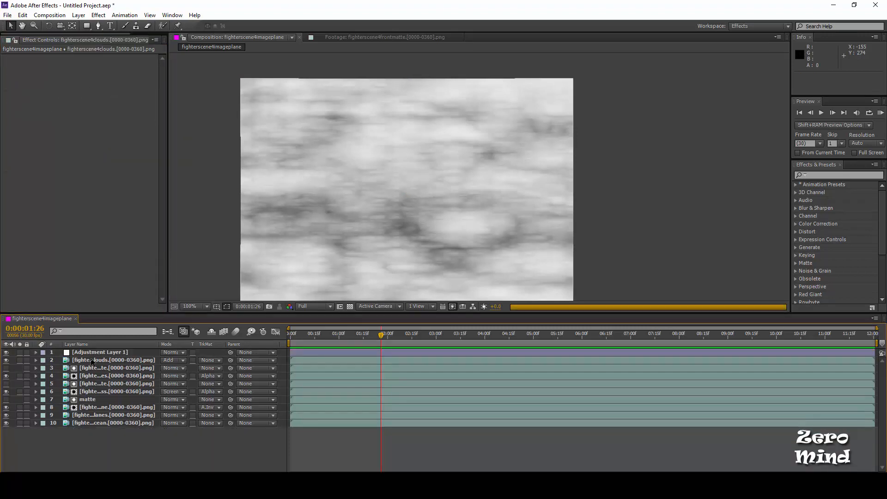
Compare the Add and Normal blending modes for the adjustment layer's Fractal Noise, choose Add, and lower the effect's opacity to 3%.
click(90, 351)
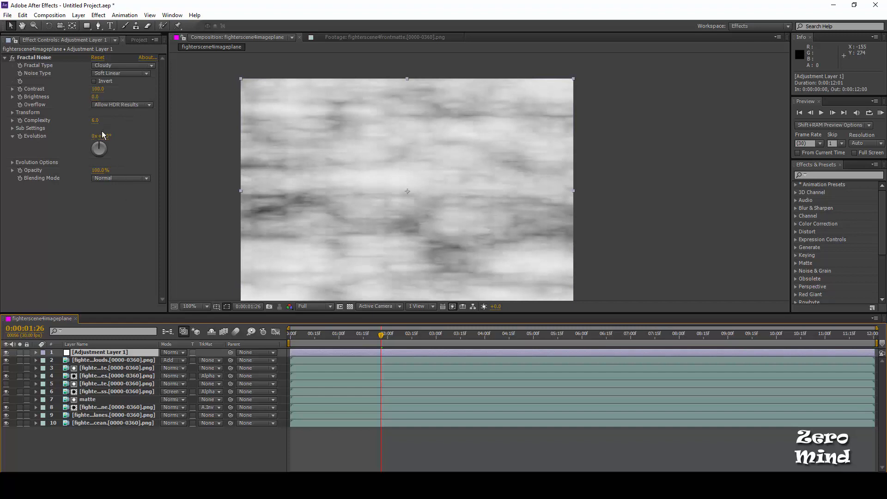
drag(102, 171, 70, 171)
click(113, 178)
click(118, 213)
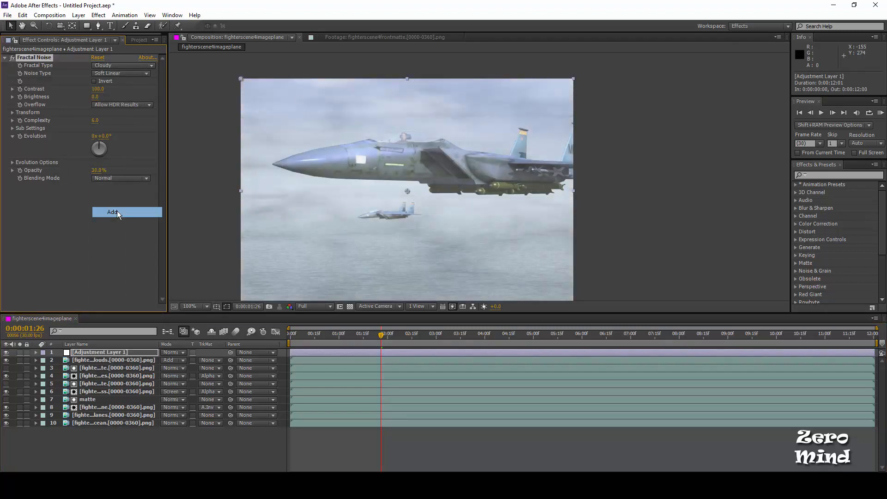
click(107, 179)
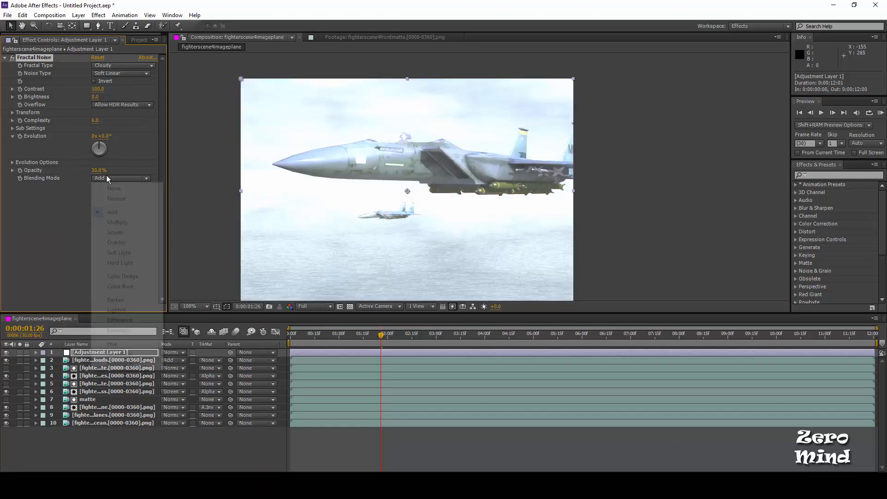
click(115, 198)
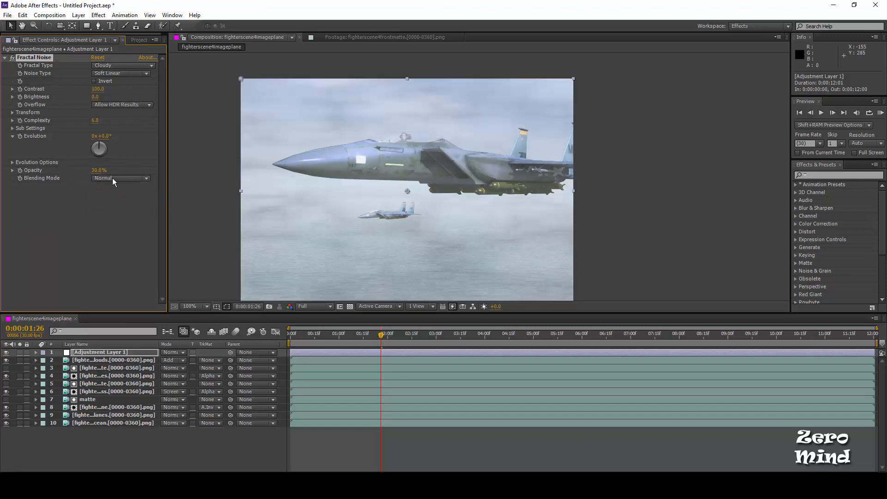
click(113, 179)
click(113, 212)
drag(99, 170, 69, 170)
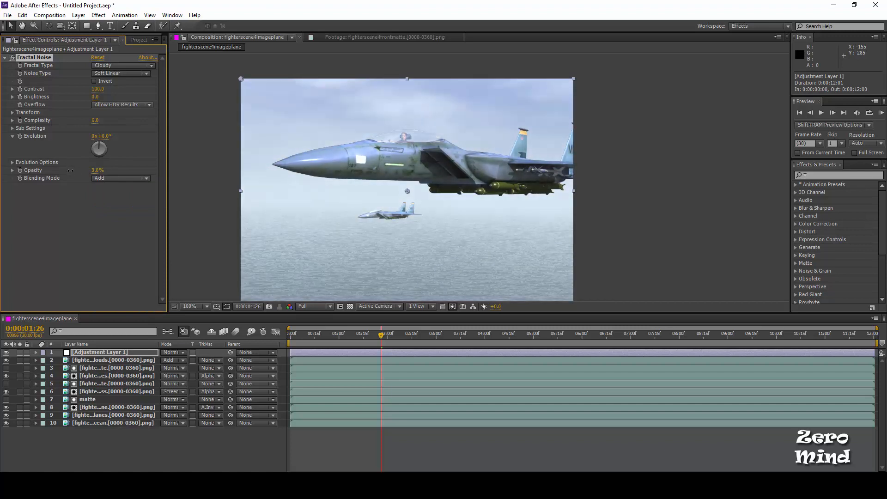
drag(387, 336, 505, 343)
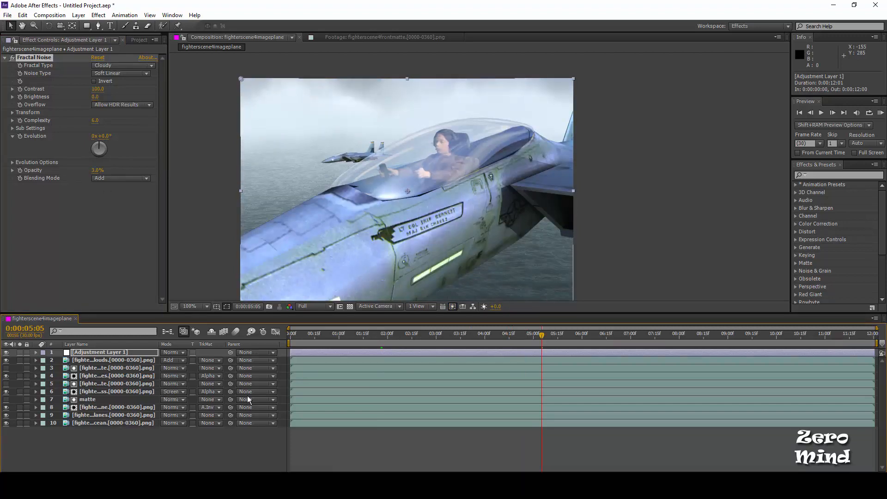
Create a black solid at the default size above all other layers.
click(226, 445)
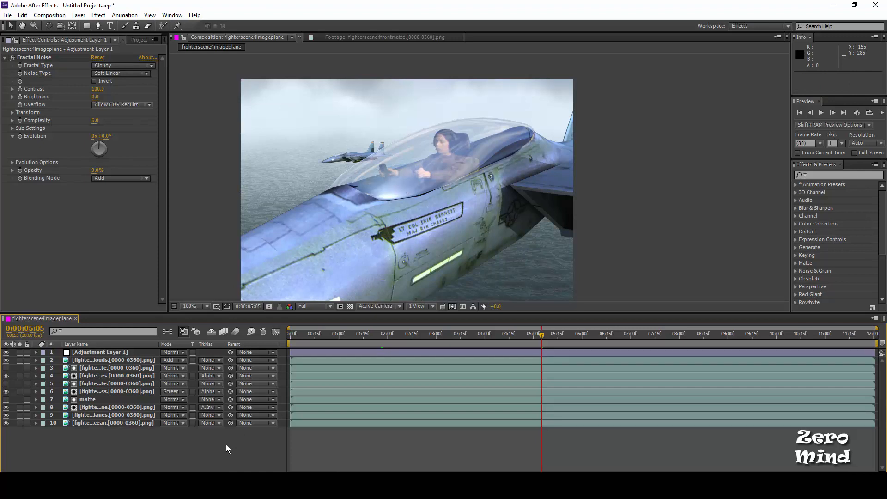
key(ctrl+y)
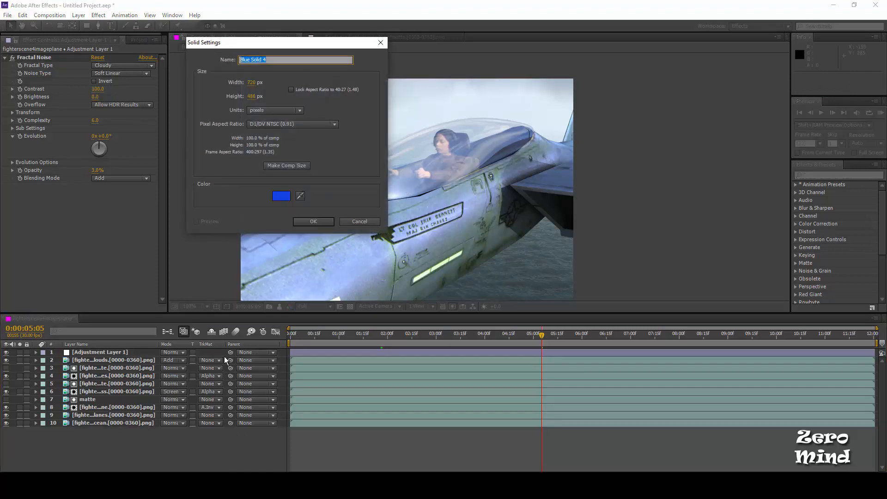
click(289, 198)
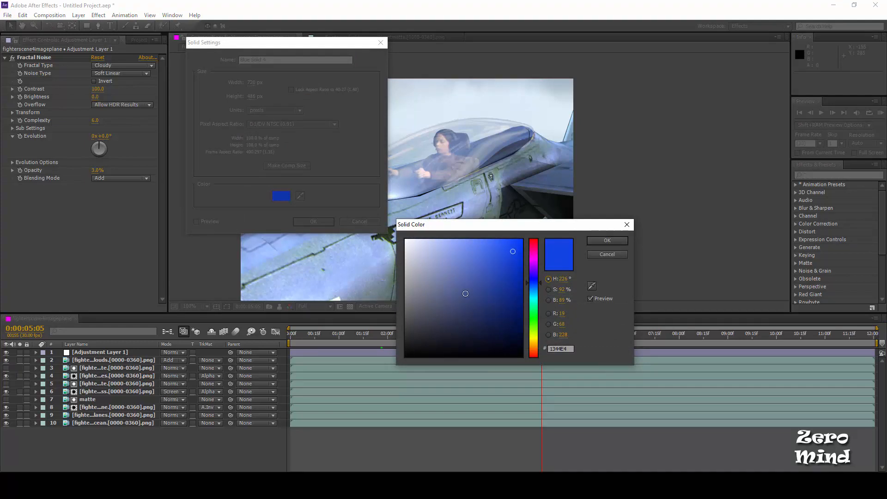
drag(466, 294, 555, 437)
click(608, 241)
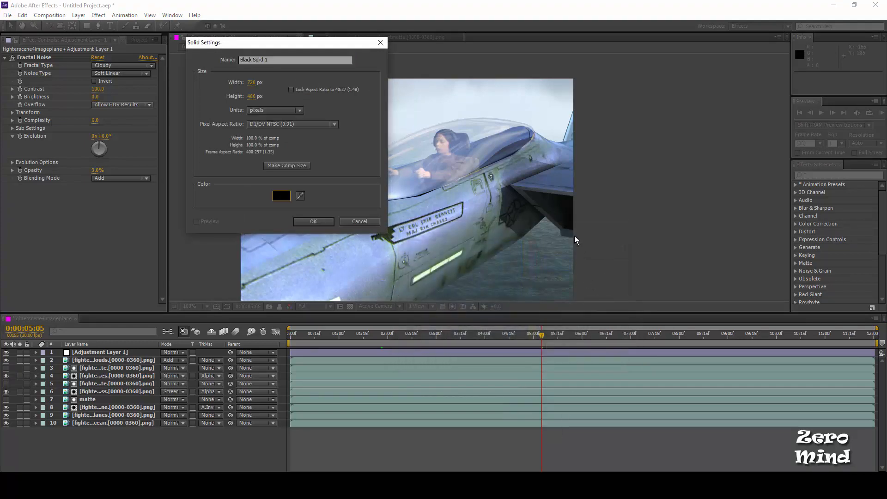
click(325, 222)
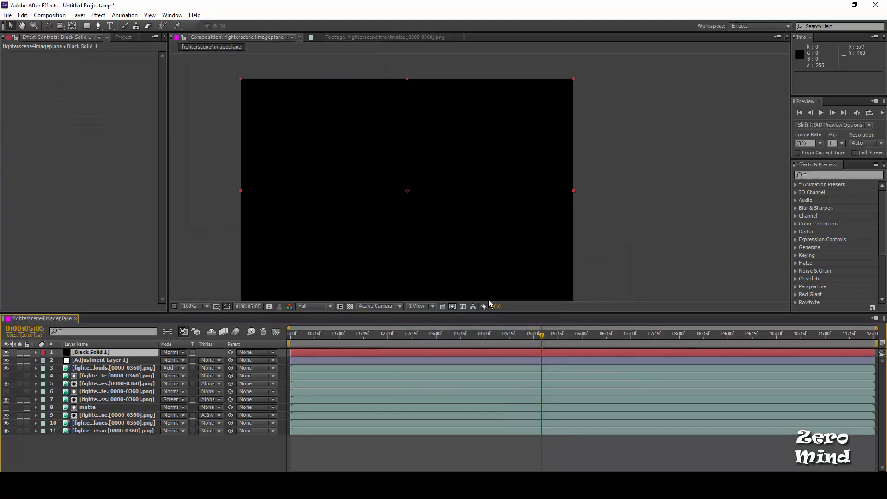
Add an elliptical mask filling the whole black solid and invert it so only the corners are covered.
scroll(606, 250, down, 1)
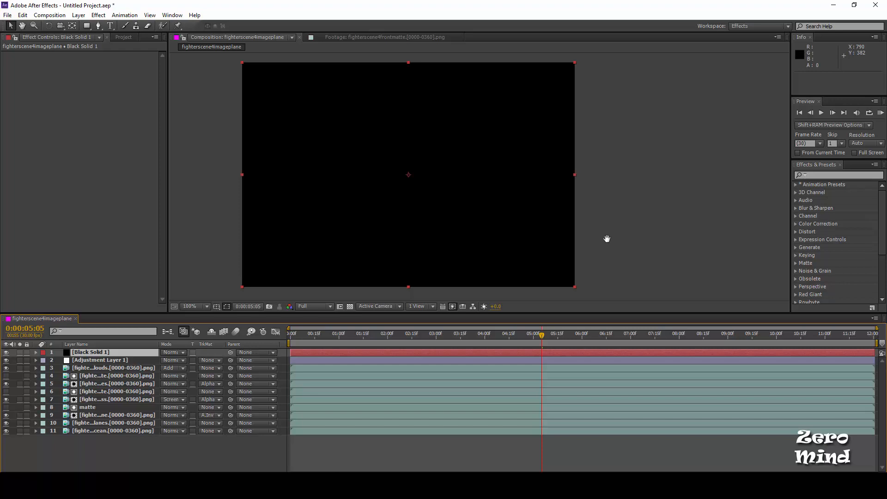
click(87, 27)
drag(88, 28, 99, 52)
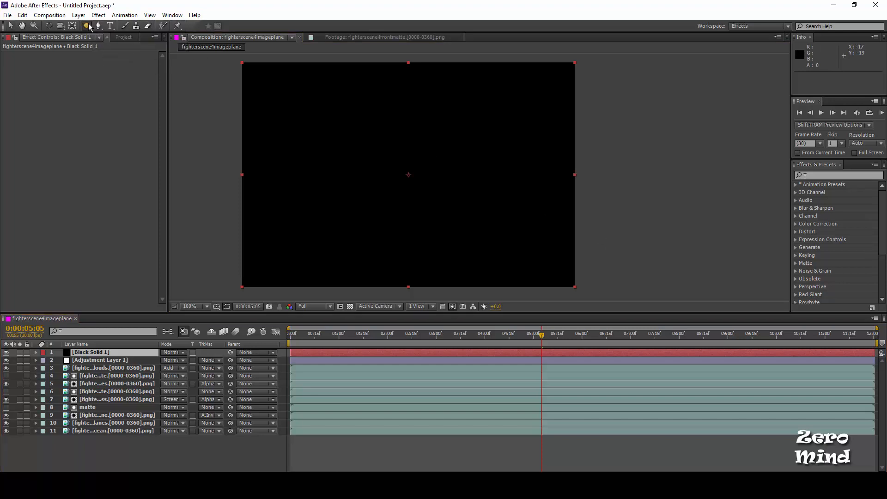
double_click(87, 26)
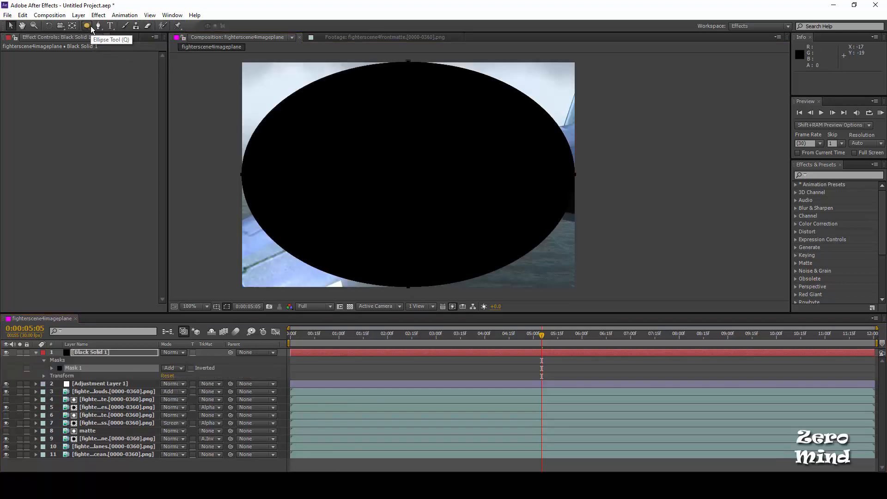
click(179, 368)
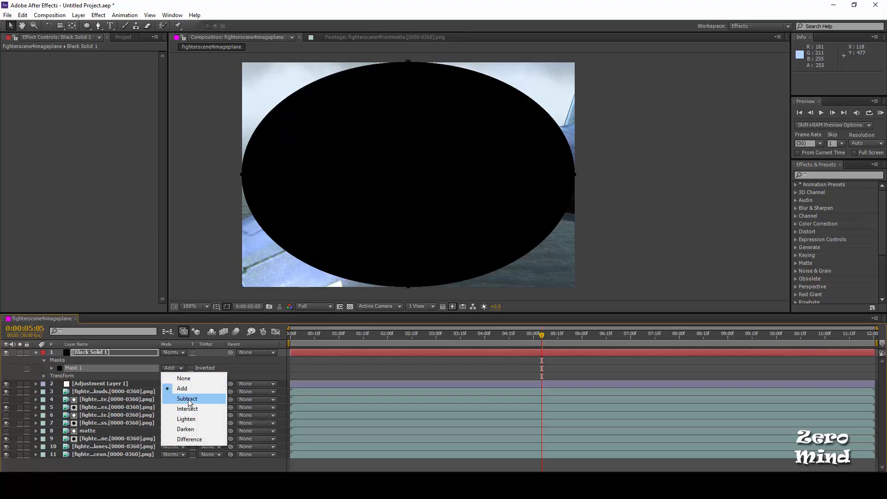
click(190, 367)
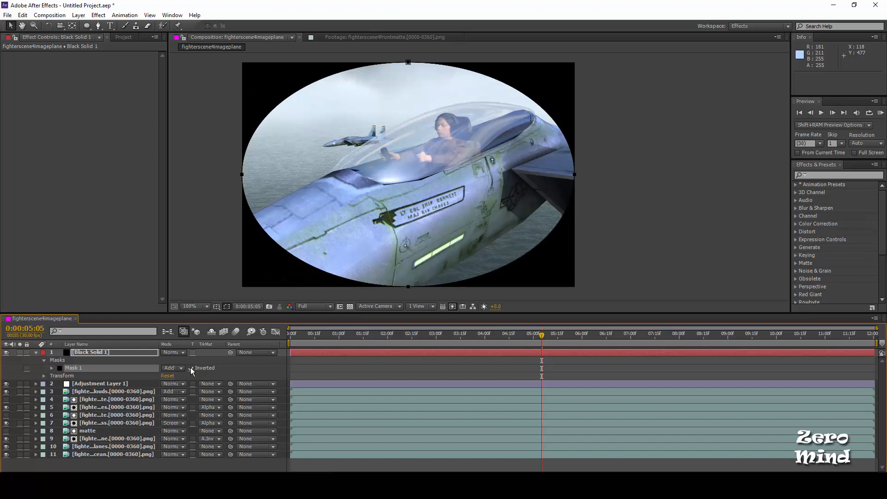
Soften the vignette by setting the elliptical mask's feather to 146 pixels and its expansion to about 100 pixels.
click(52, 368)
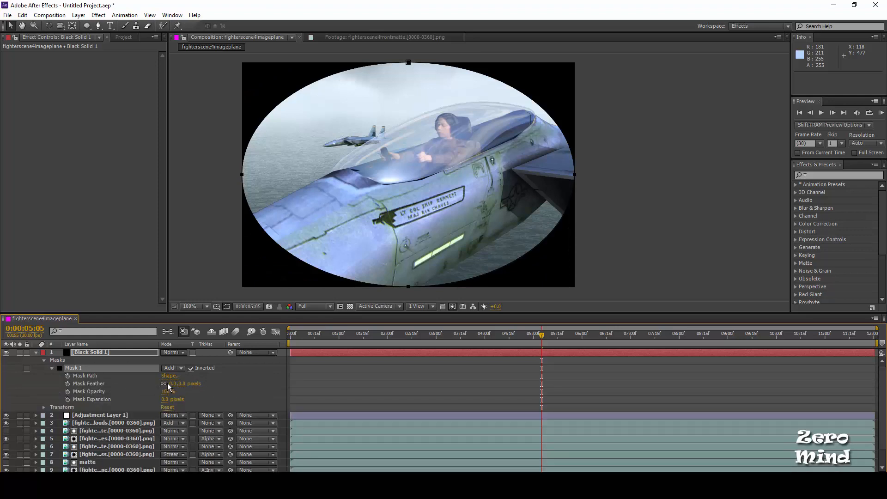
drag(167, 383, 245, 389)
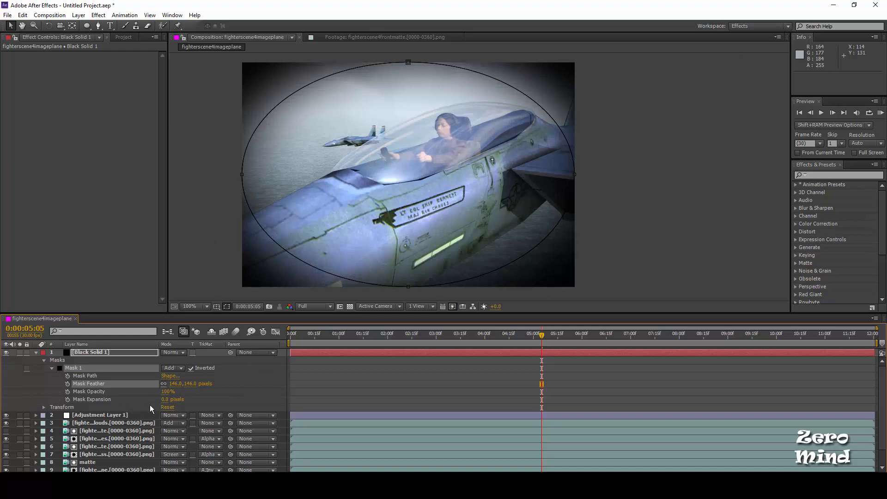
drag(165, 399, 207, 395)
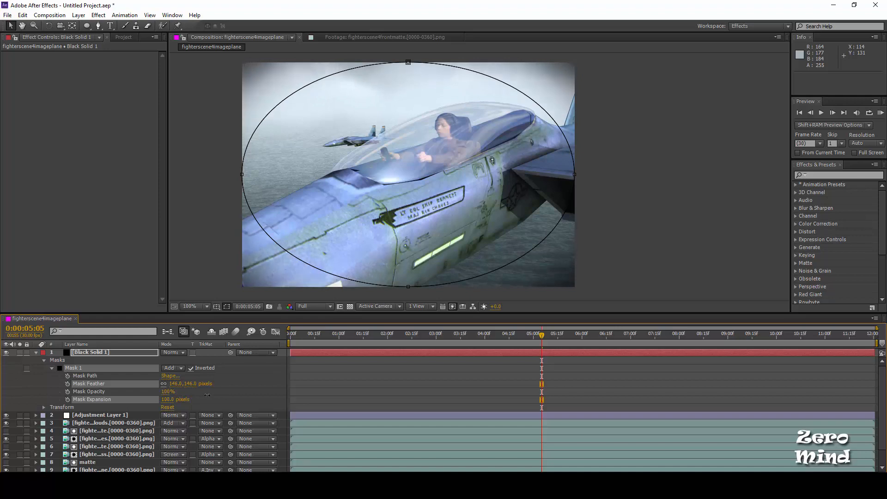
click(260, 387)
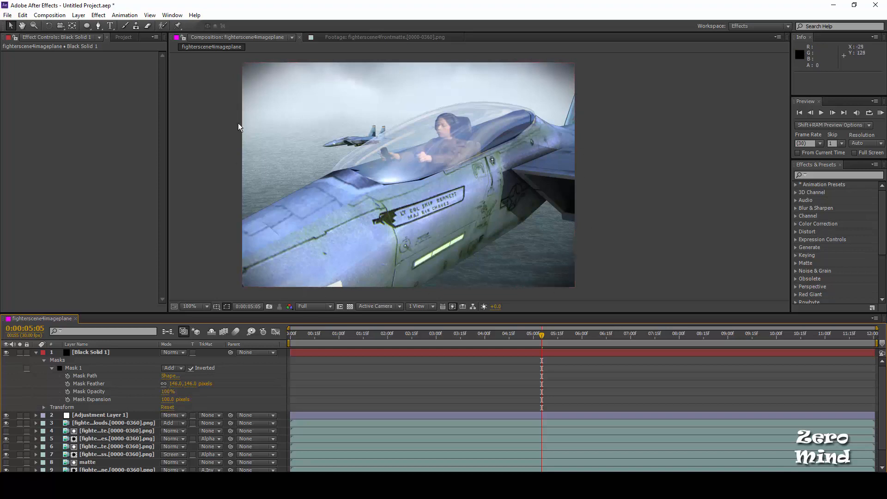
click(36, 352)
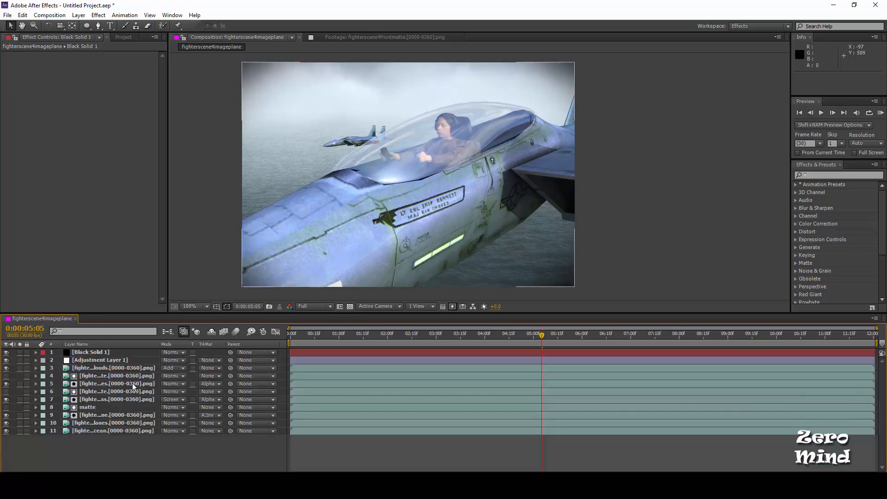
Create a second black solid at the default size and add a rectangular mask covering the whole layer.
key(ctrl+y)
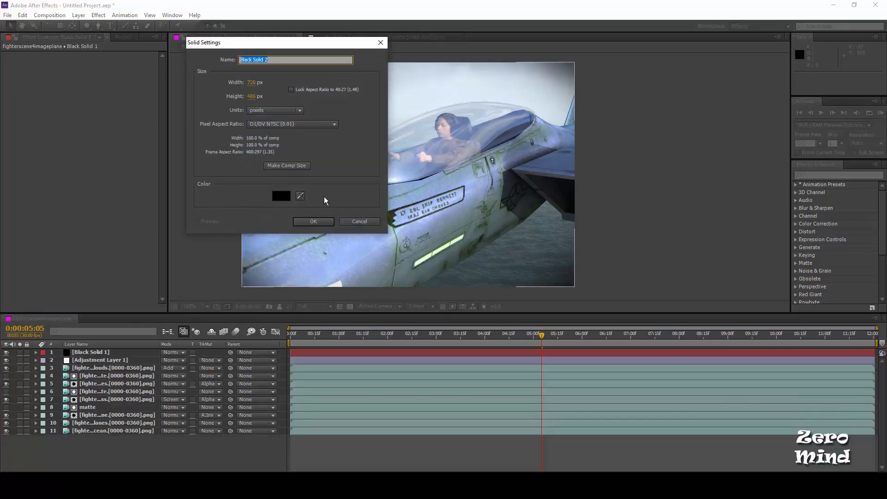
click(324, 225)
drag(86, 25, 114, 25)
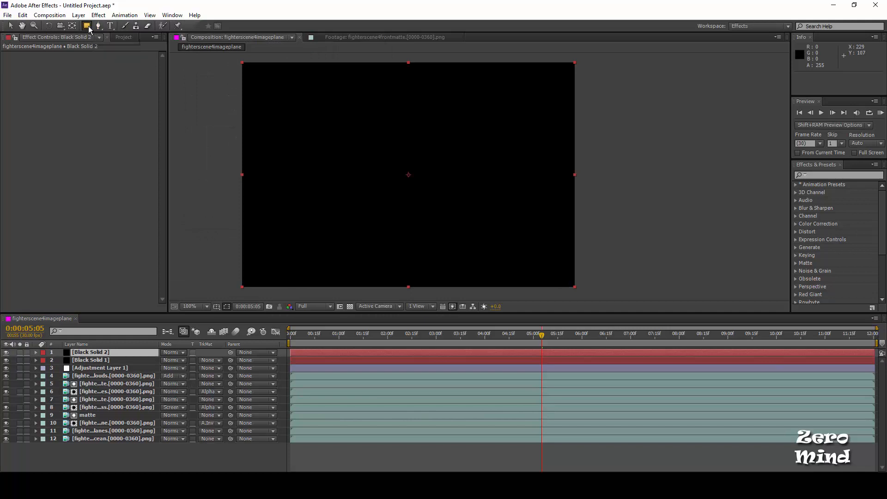
double_click(87, 26)
key(v)
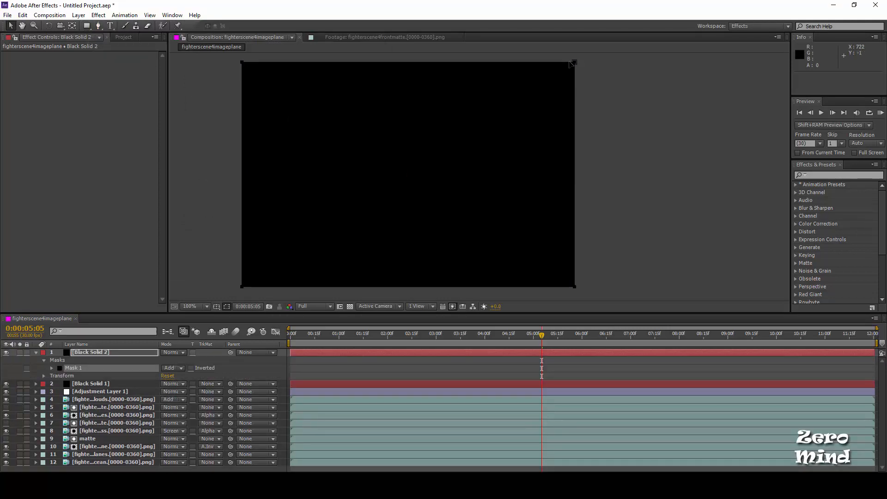
Change the rectangular mask's colour to red and shrink its height symmetrically about the centre to about 89%.
click(59, 367)
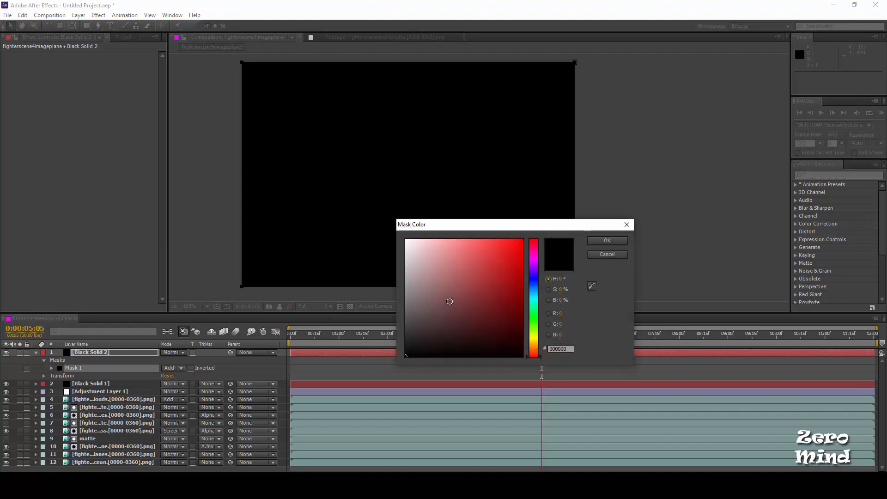
click(622, 240)
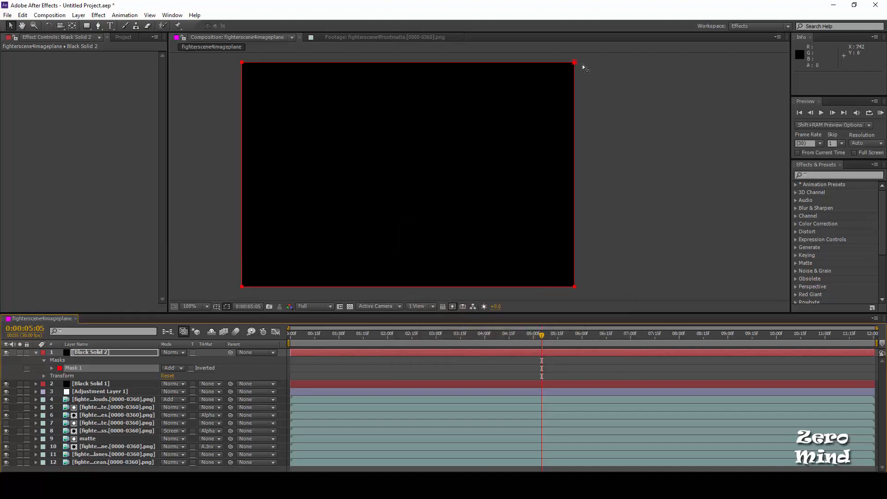
click(519, 70)
drag(408, 62, 409, 77)
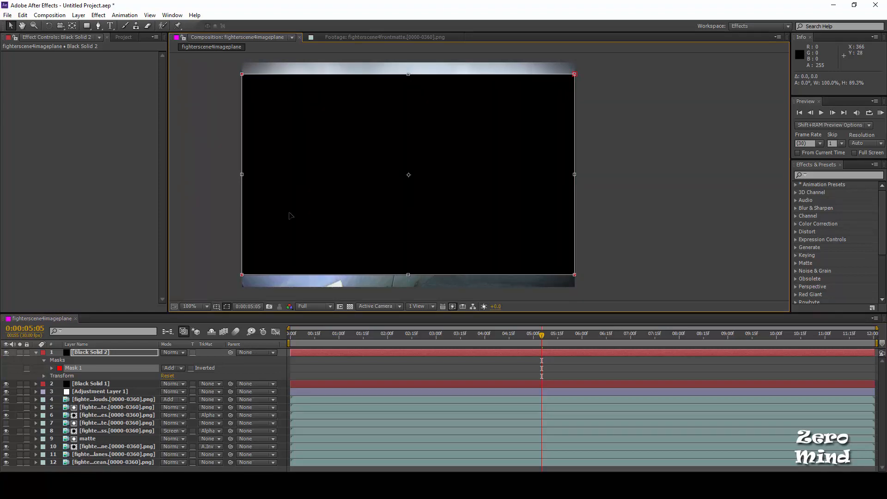
Invert the rectangular mask on the second black solid so it only covers strips above and below the image.
click(190, 367)
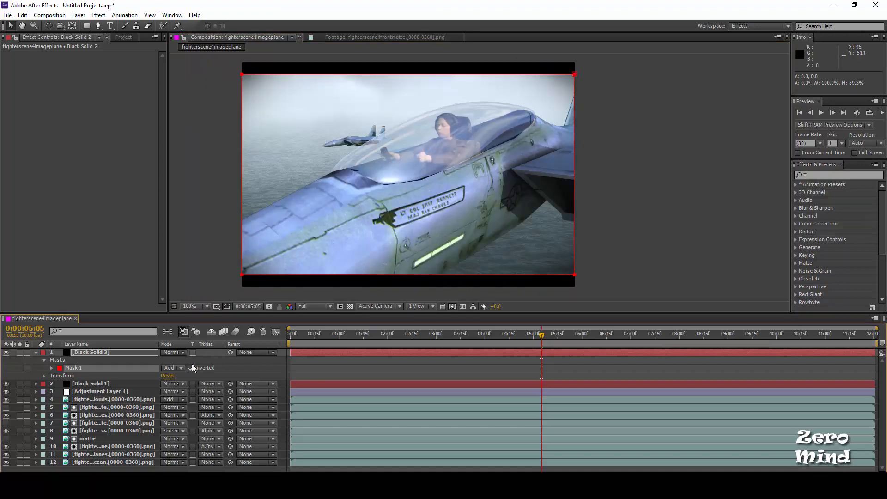
click(213, 252)
click(651, 249)
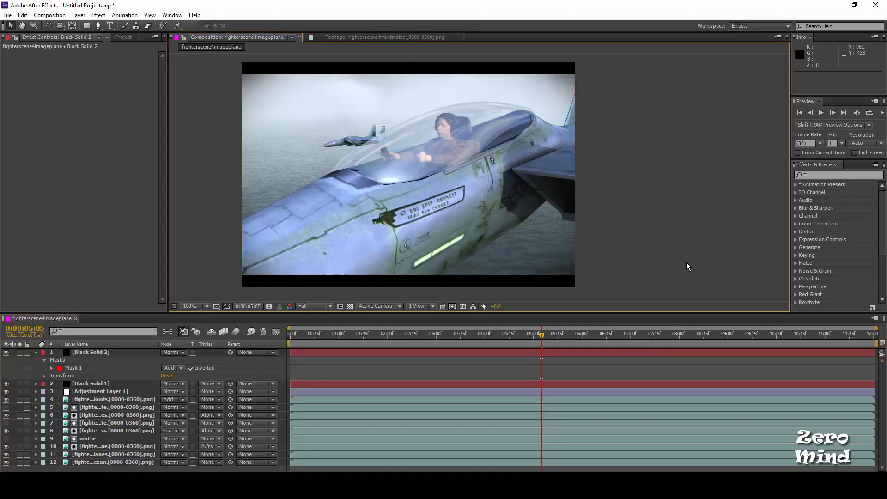
scroll(672, 240, down, 1)
scroll(670, 240, up, 1)
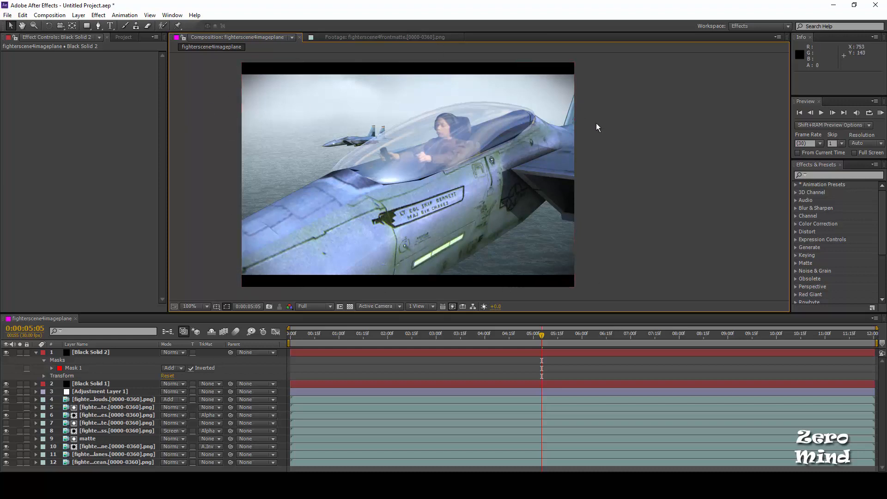
Thicken the letterbox bars by scaling the inverted mask's height symmetrically to about 93%, and set the current time to 0:00:04:13.
click(77, 368)
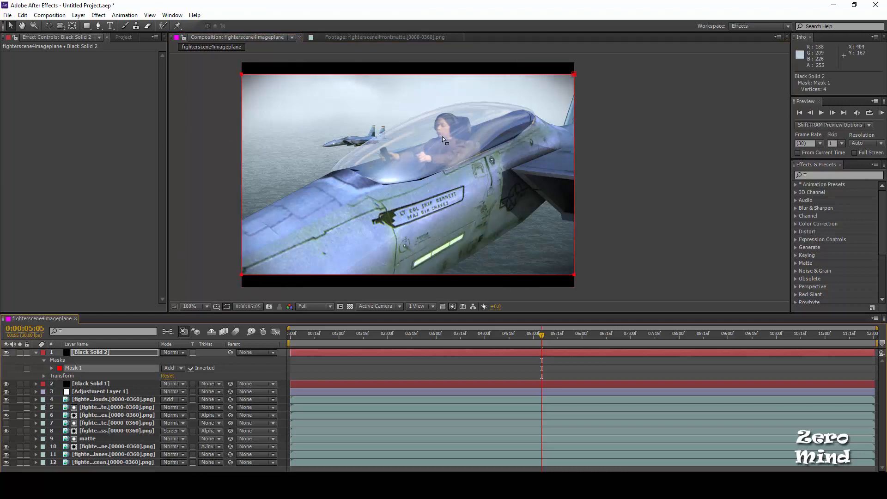
double_click(531, 86)
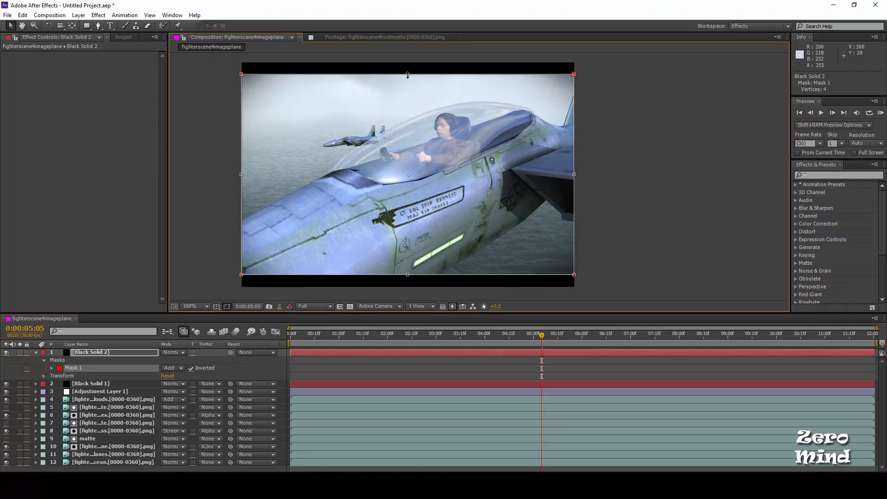
drag(408, 75, 407, 84)
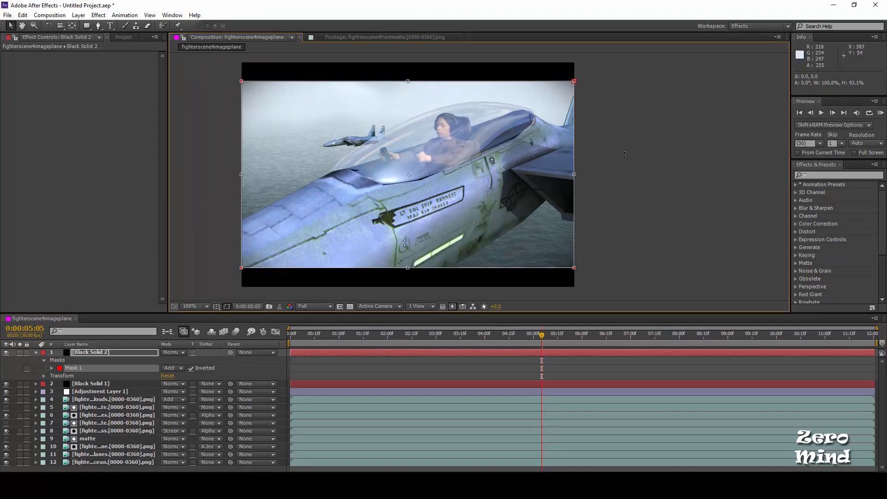
key(Return)
click(645, 239)
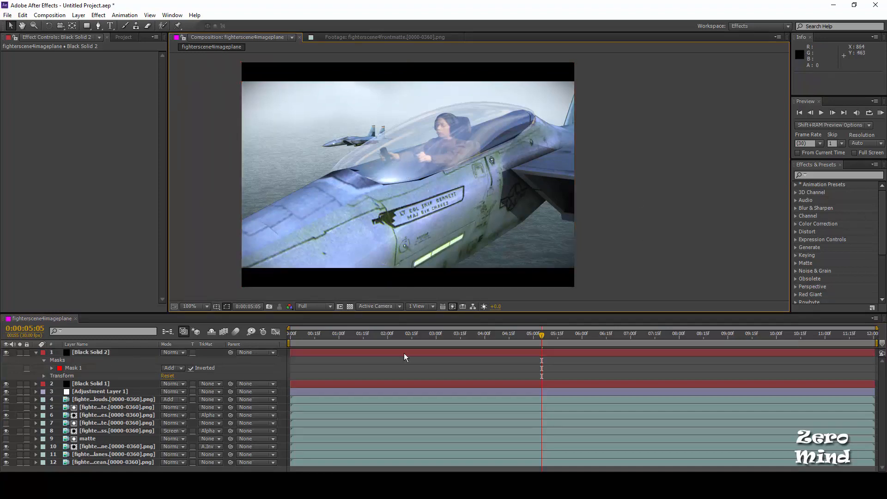
click(37, 352)
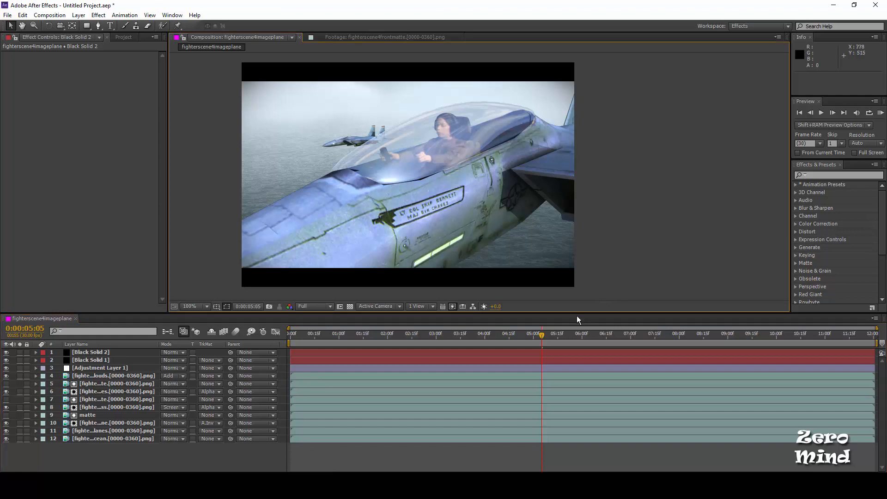
drag(571, 340, 506, 330)
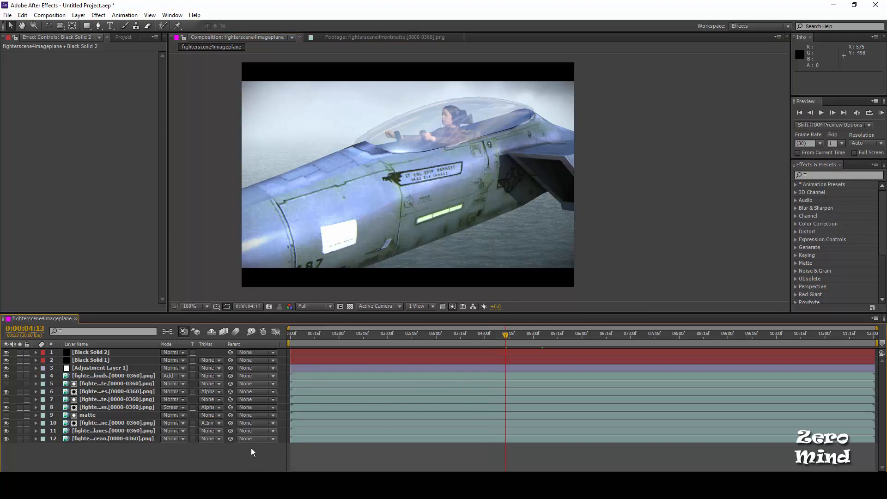
Create an adjustment layer above all other layers and apply the Cineon Converter effect to it.
key(ctrl+alt+y)
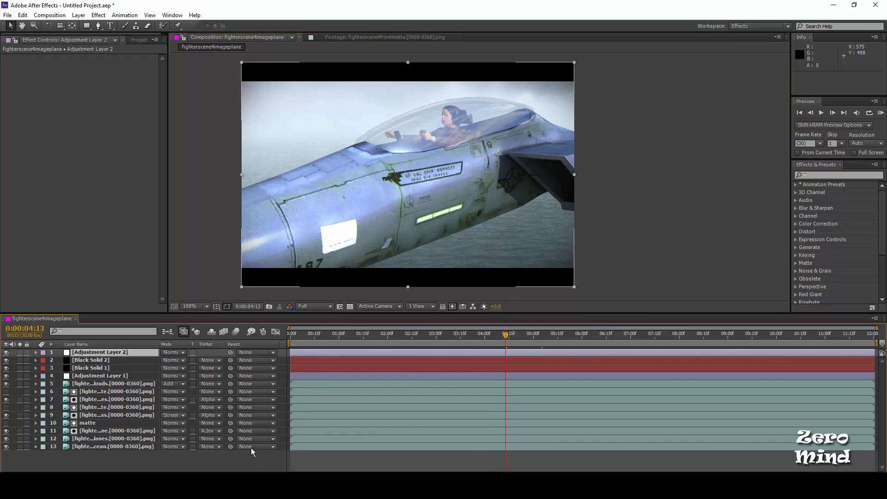
mouse_move(95, 354)
mouse_down()
mouse_move(95, 378)
mouse_move(92, 354)
mouse_up()
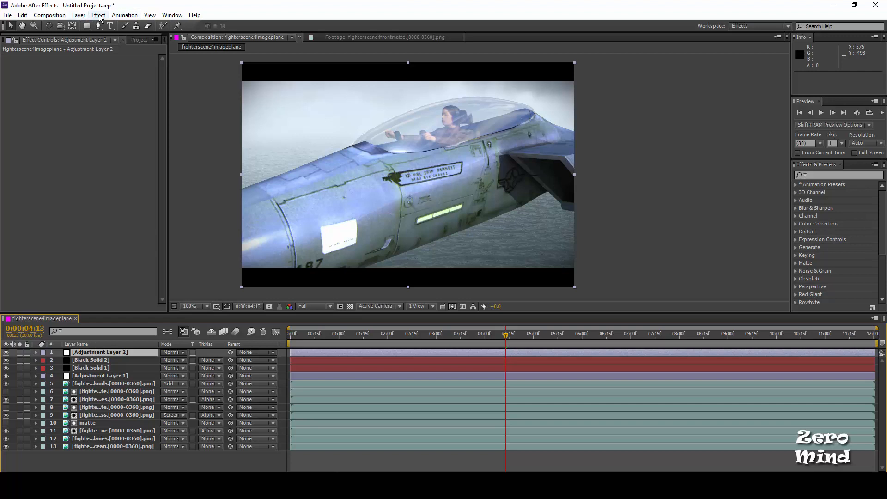
click(78, 15)
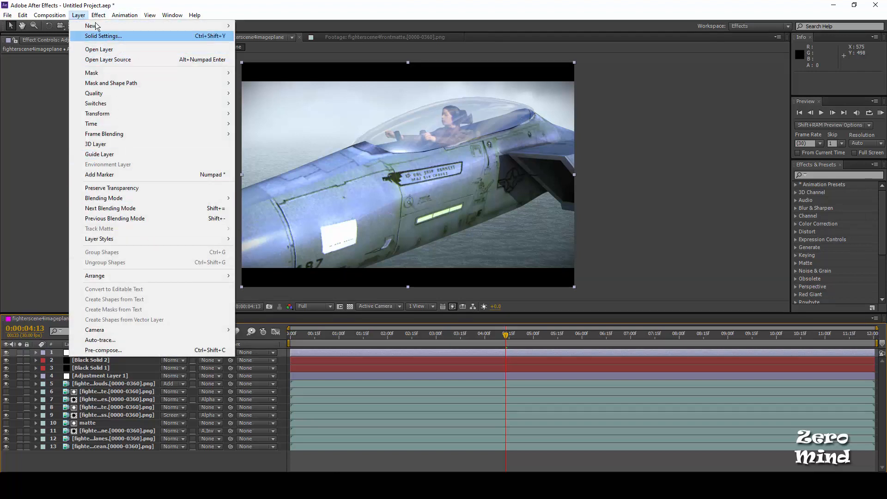
mouse_move(98, 16)
mouse_move(145, 284)
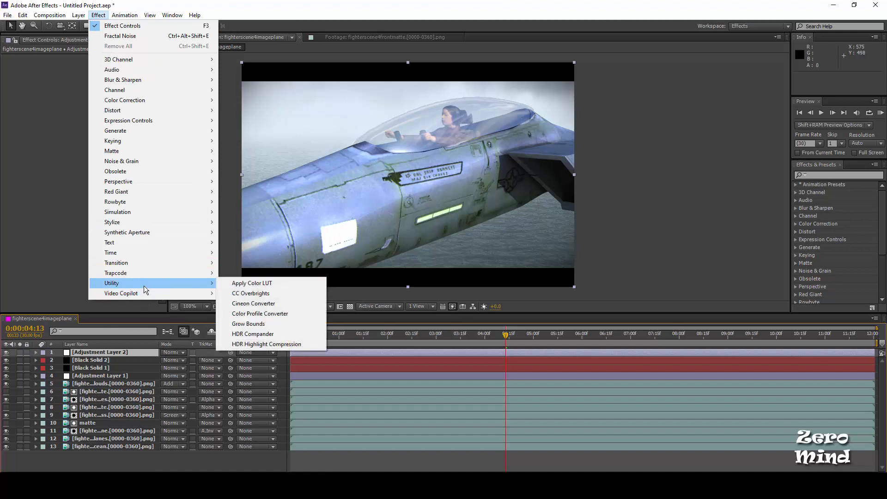
click(276, 305)
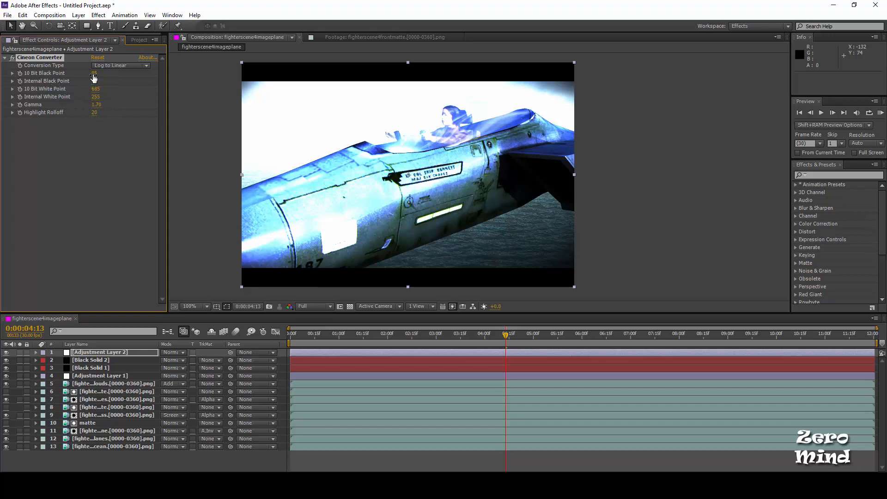
Try the Cineon Converter look at 14% layer opacity, compare it with the effect off, and raise the opacity to about 56%.
click(98, 354)
key(t)
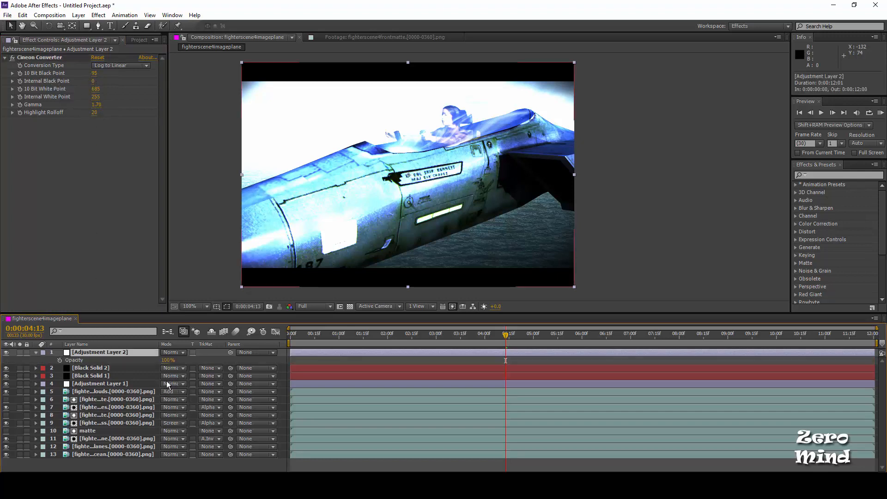
mouse_move(168, 360)
mouse_down()
mouse_move(139, 362)
mouse_move(155, 361)
mouse_up()
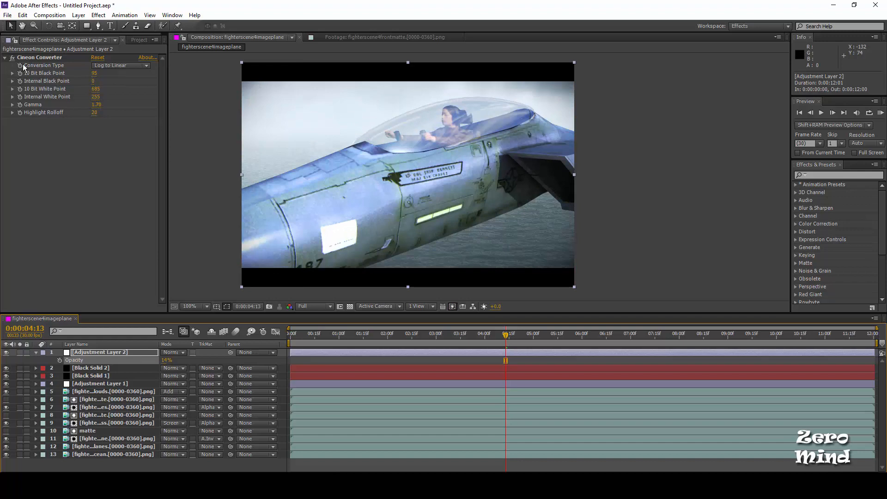
click(12, 58)
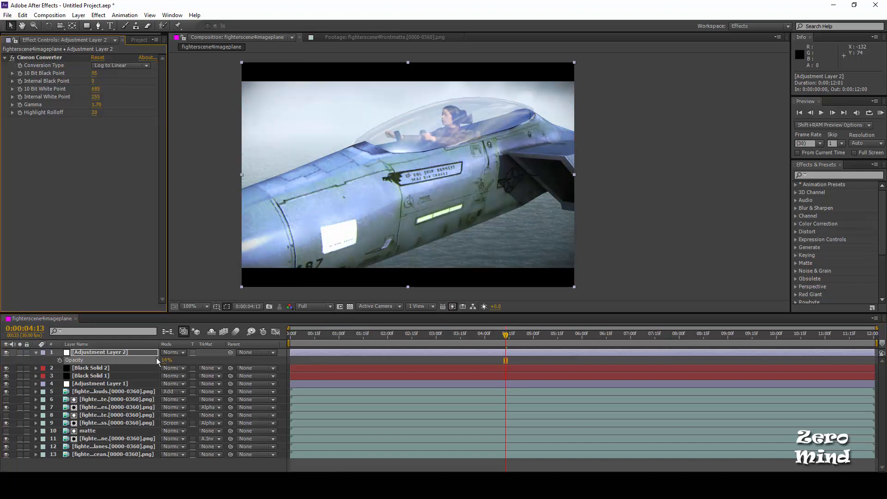
drag(166, 361, 186, 360)
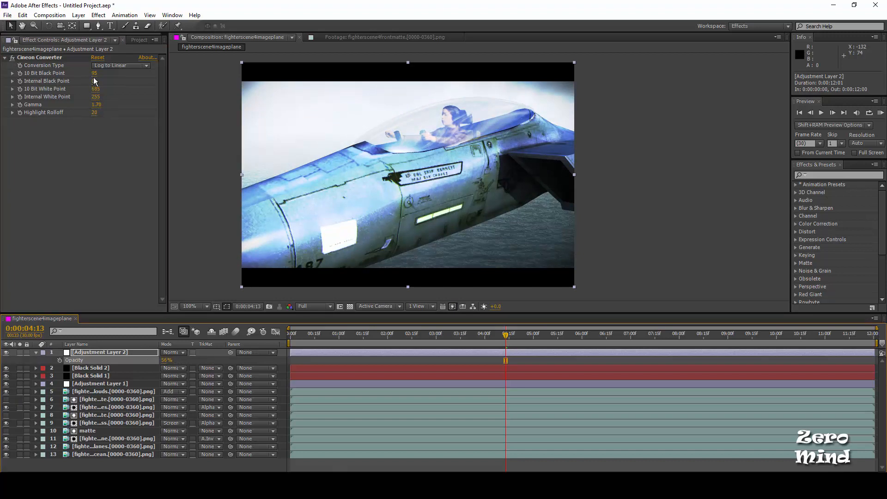
Try a 10 Bit Black Point of about 180 and a Gamma of 1.72 in the Cineon Converter, and delete that adjustment layer.
mouse_move(94, 74)
mouse_down()
mouse_move(104, 74)
mouse_move(65, 68)
mouse_move(98, 84)
mouse_move(91, 83)
mouse_up()
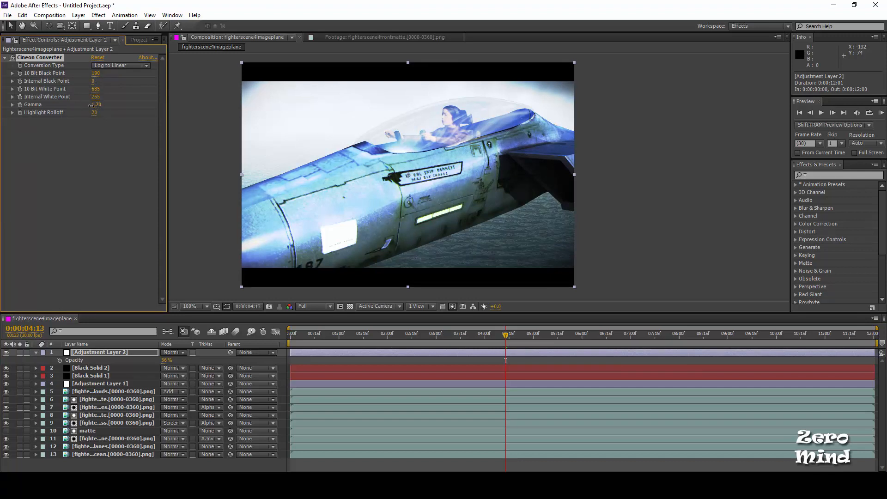
drag(88, 105, 97, 104)
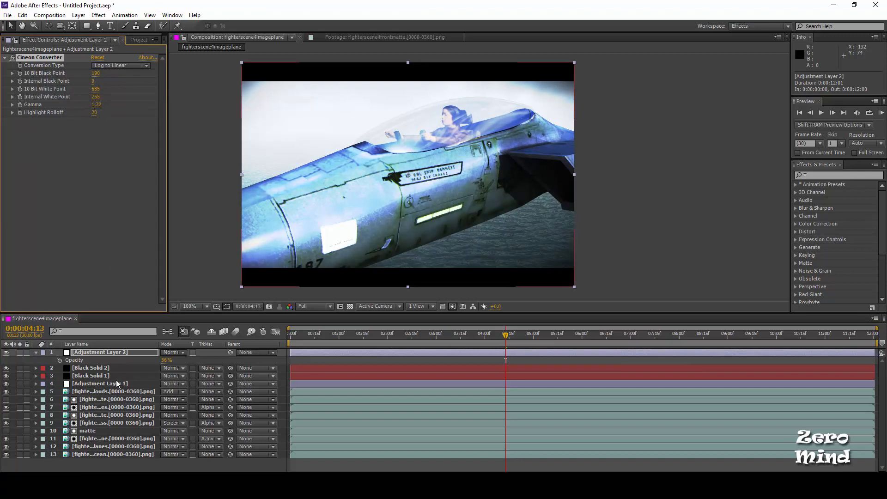
click(110, 358)
key(Delete)
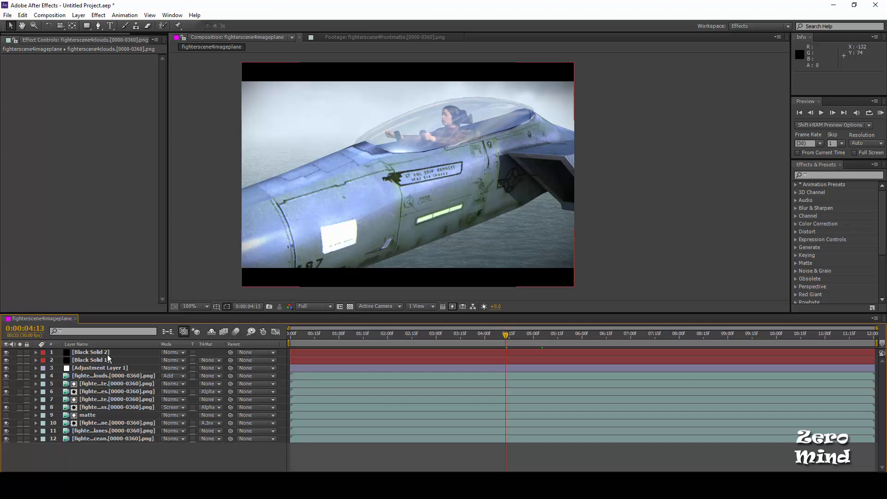
Create another adjustment layer on top with the Hue/Saturation effect and try Master Saturation values of 63 and 43.
key(ctrl+alt+y)
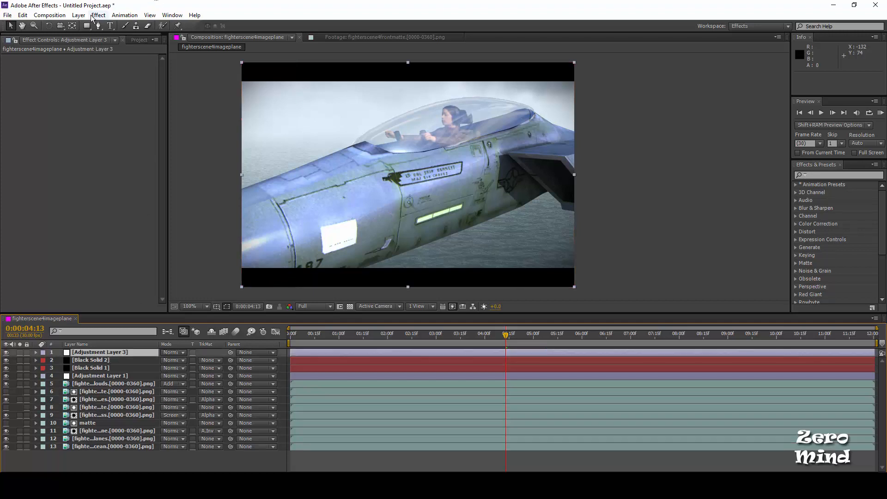
click(93, 16)
mouse_move(130, 183)
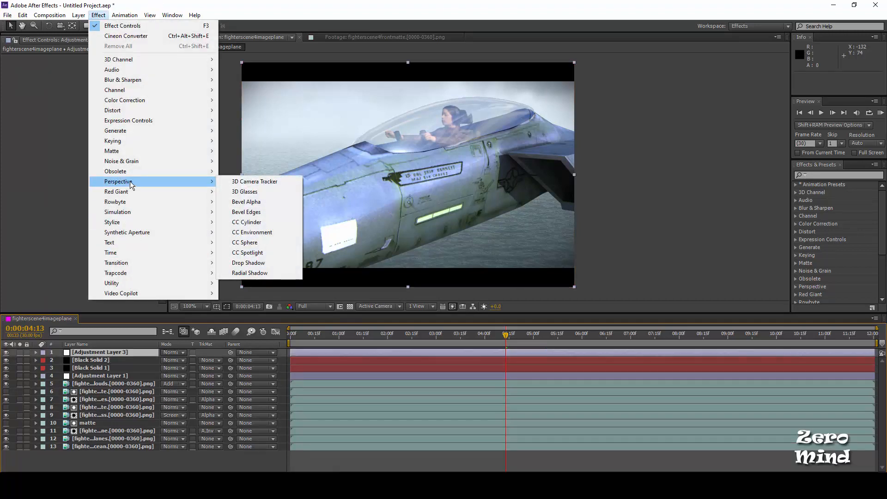
mouse_move(132, 104)
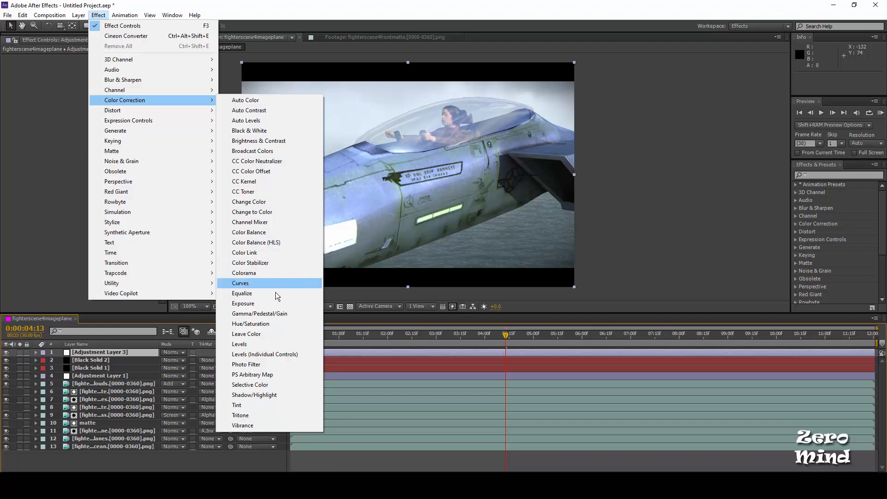
click(274, 324)
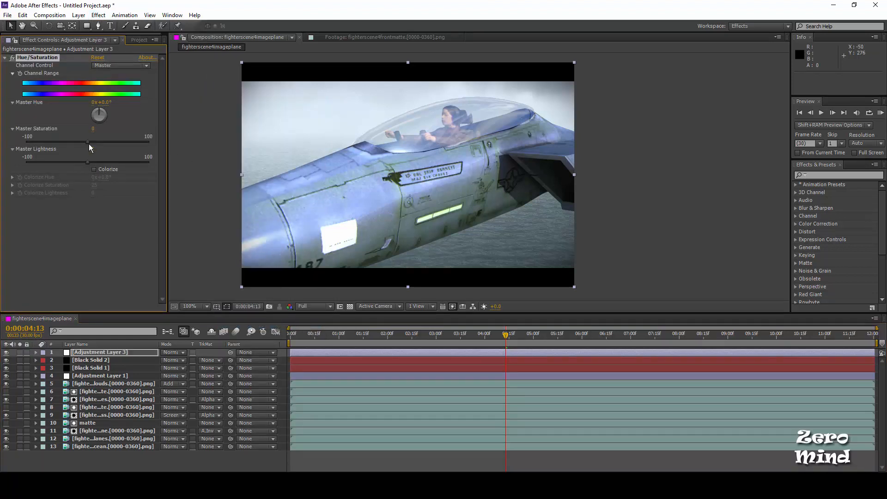
drag(107, 143, 128, 143)
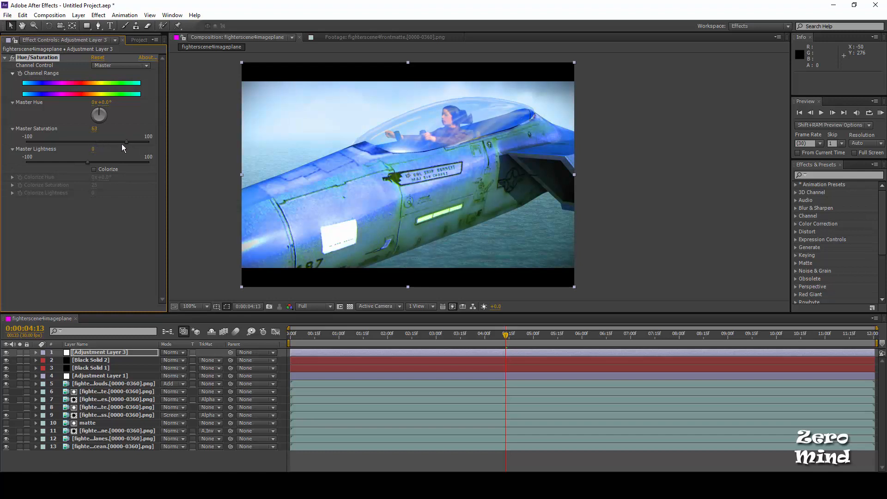
click(104, 142)
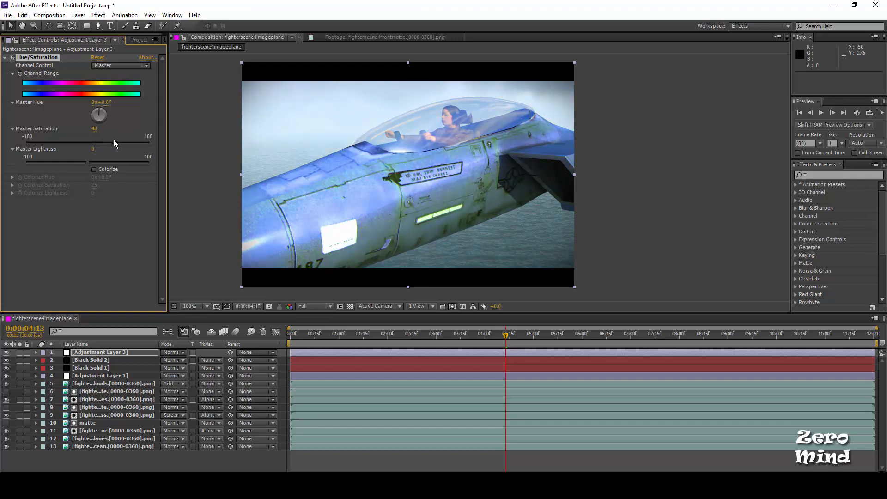
Try Colorize in the Hue/Saturation effect with Colorize Saturation lowered to 7 and a shifted Colorize Hue.
click(95, 170)
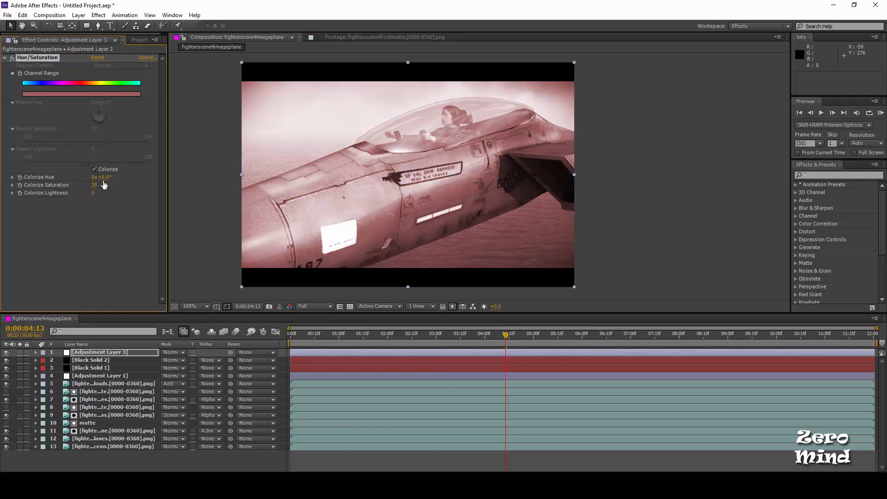
drag(94, 184, 423, 203)
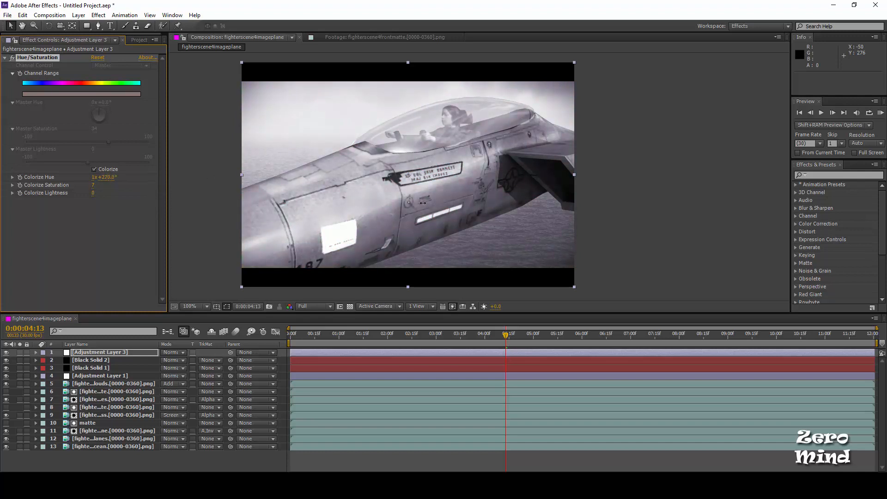
drag(472, 215, 422, 209)
mouse_move(108, 178)
mouse_down()
mouse_move(120, 177)
mouse_move(90, 175)
mouse_up()
Delete the Hue/Saturation effect and the adjustment layer that held it.
key(Delete)
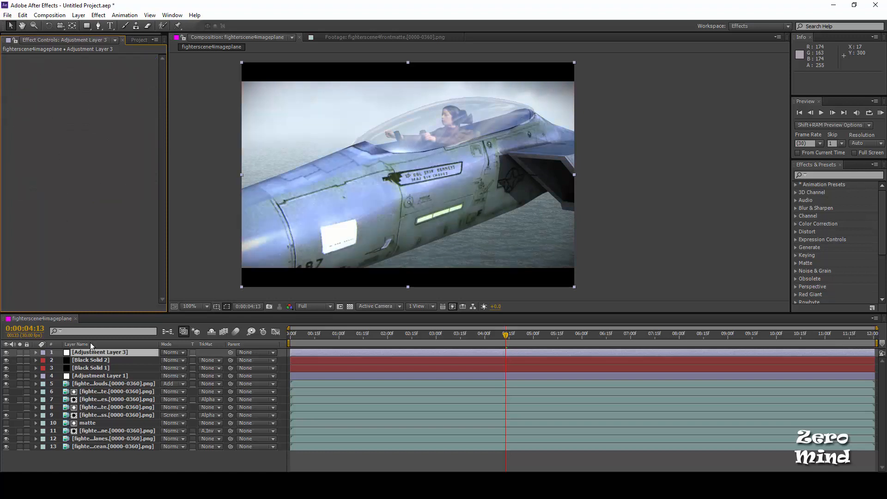
click(99, 352)
key(Delete)
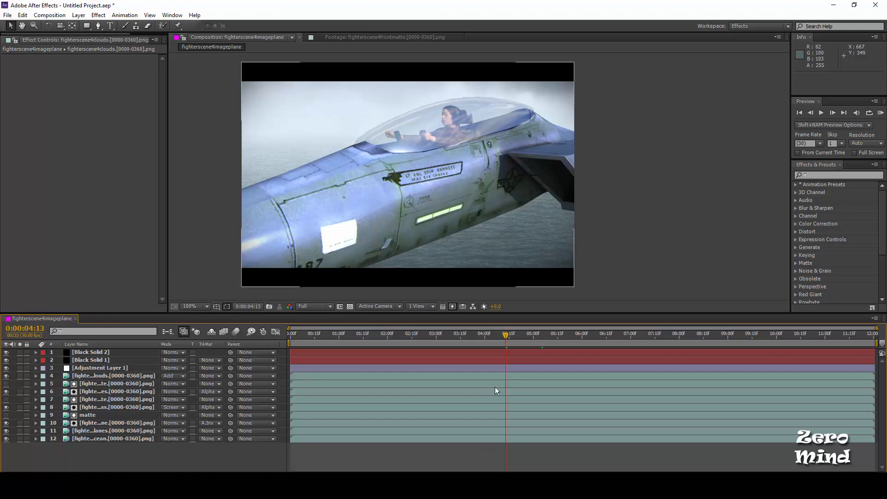
mouse_move(192, 489)
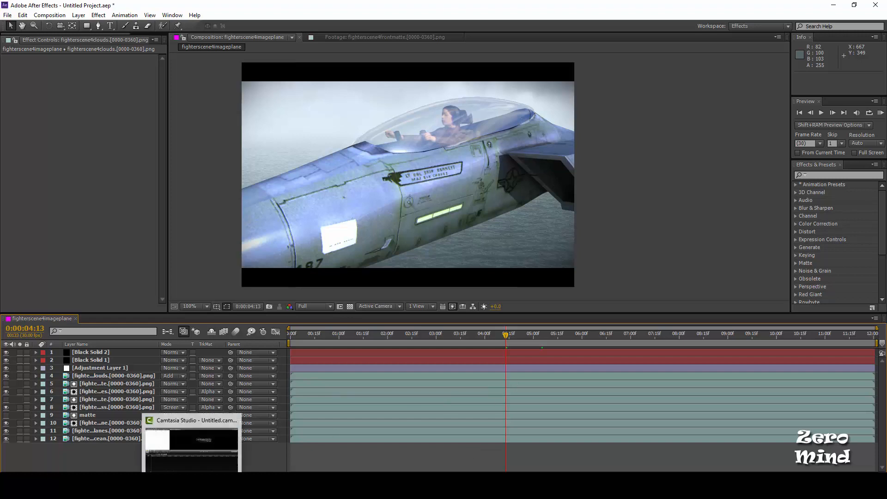
click(192, 446)
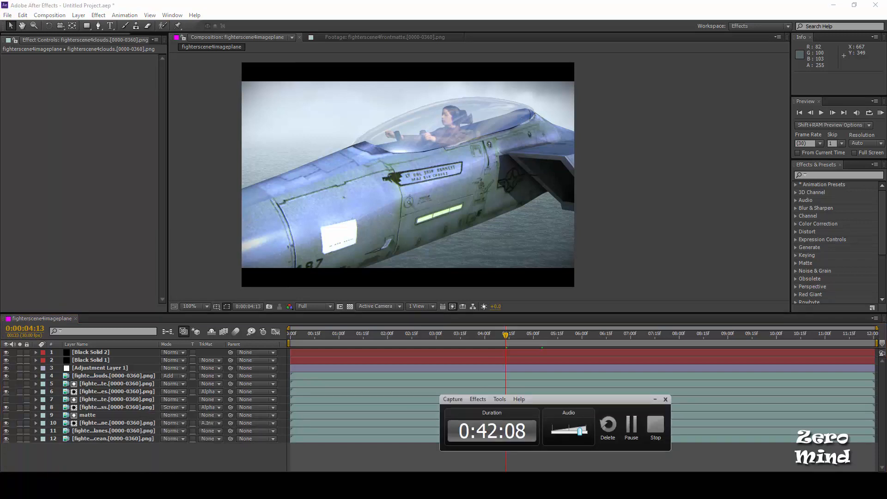